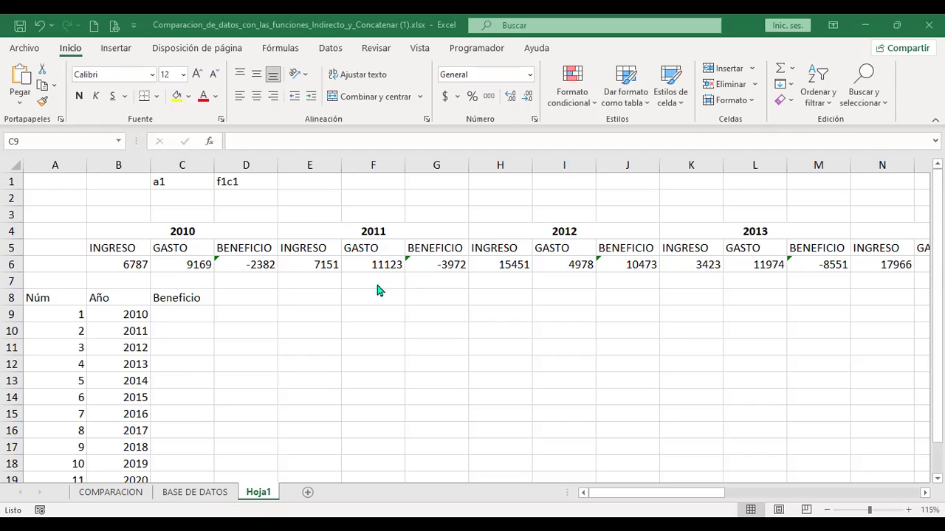
Try starting INDIRECTO in C9, cancel it, and check the a1 and f1c1 examples in C1 and D1
left_click(197, 310)
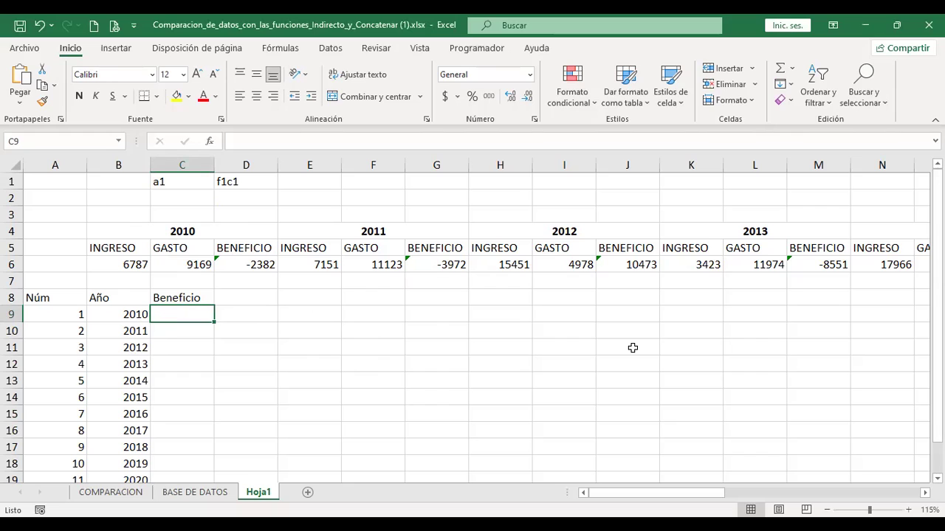
type("+indire")
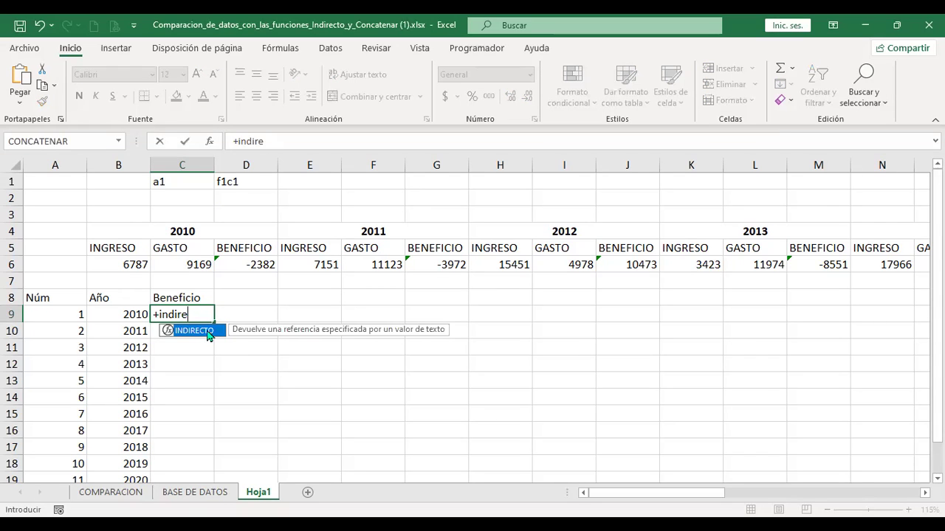
double_click(209, 332)
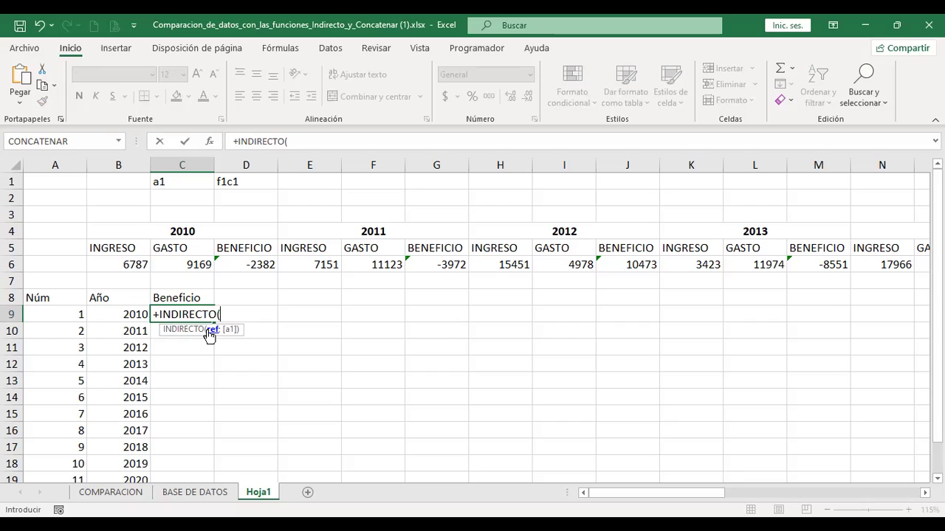
key("Escape")
left_click(178, 181)
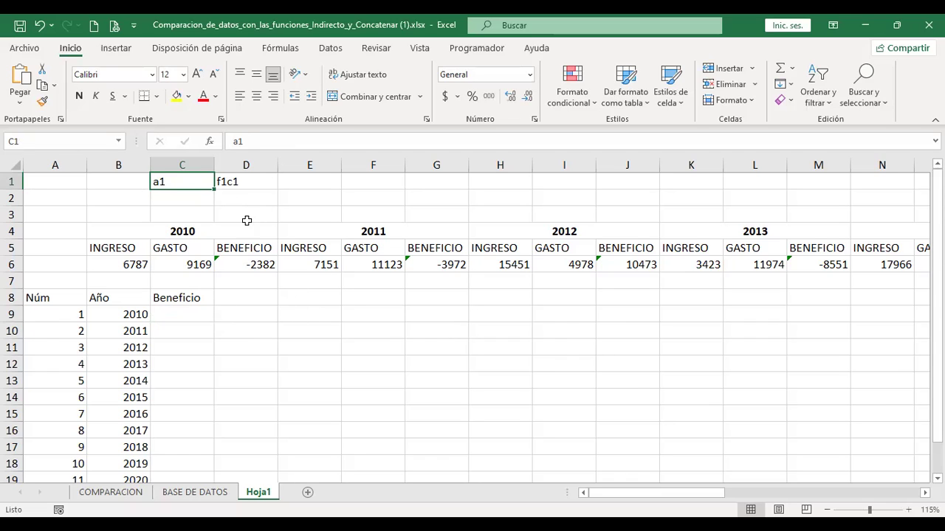
left_click(253, 178)
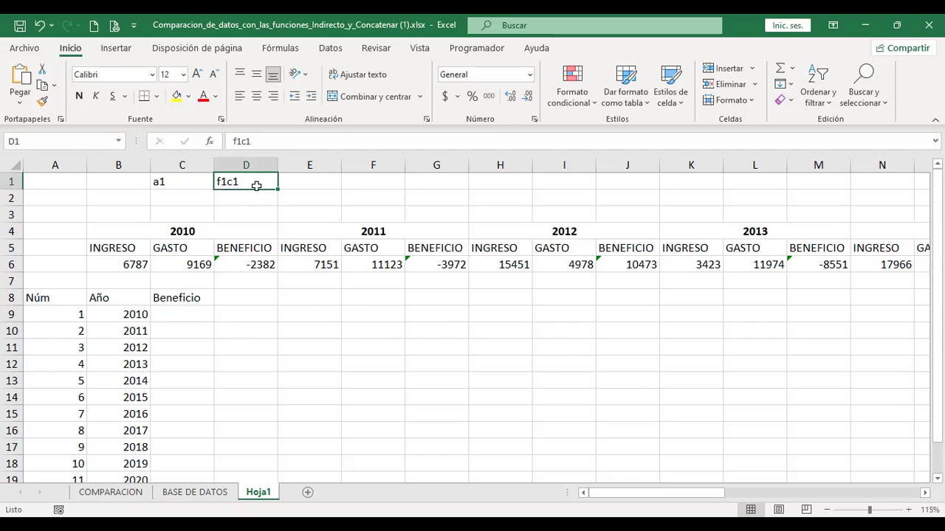
Start an +INDIRECTO( formula in C9 from the autocomplete list
left_click(192, 313)
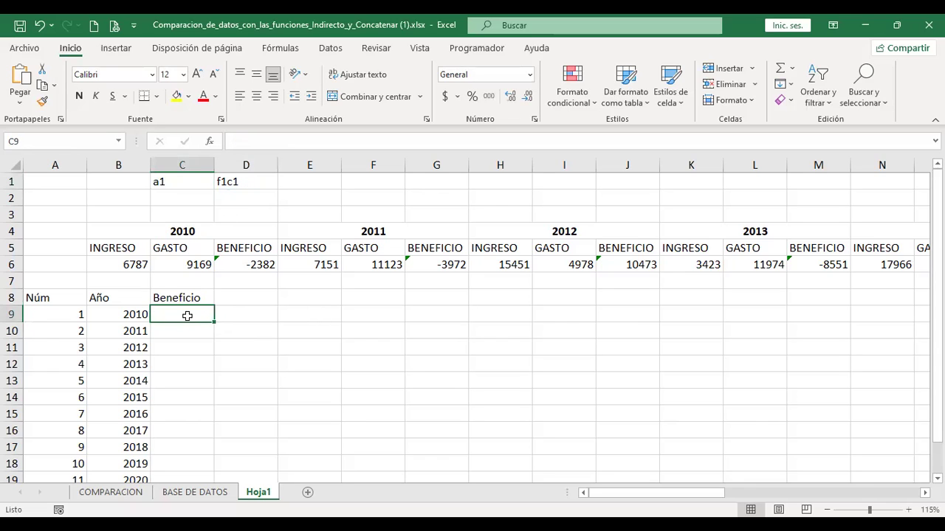
type("+")
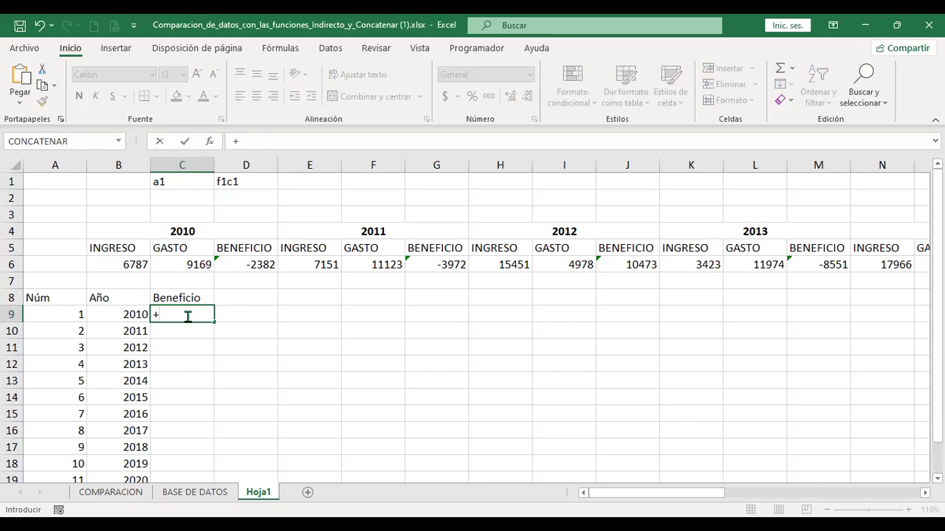
type("indire")
key("Tab")
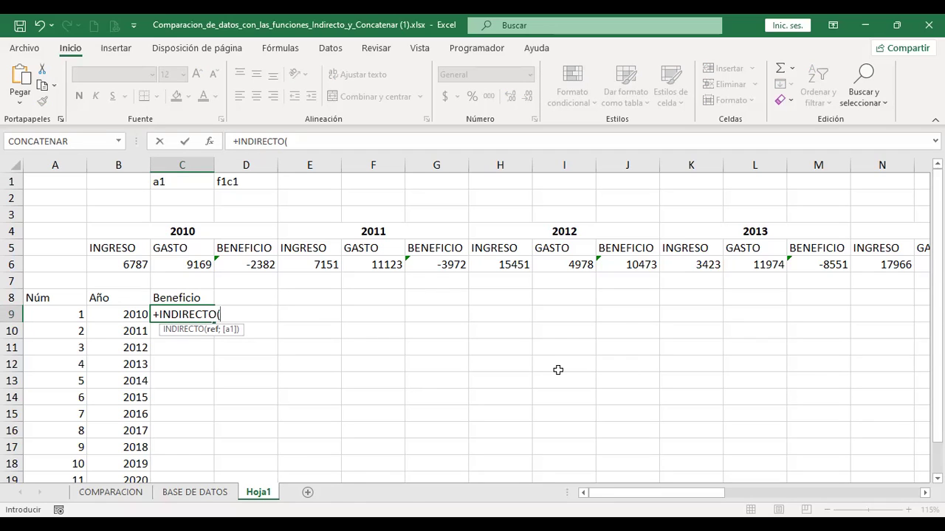
Commit INDIRECTO(D6) in C9, get #¡REF!, then reopen C9 and delete the D6 argument
left_click(251, 262)
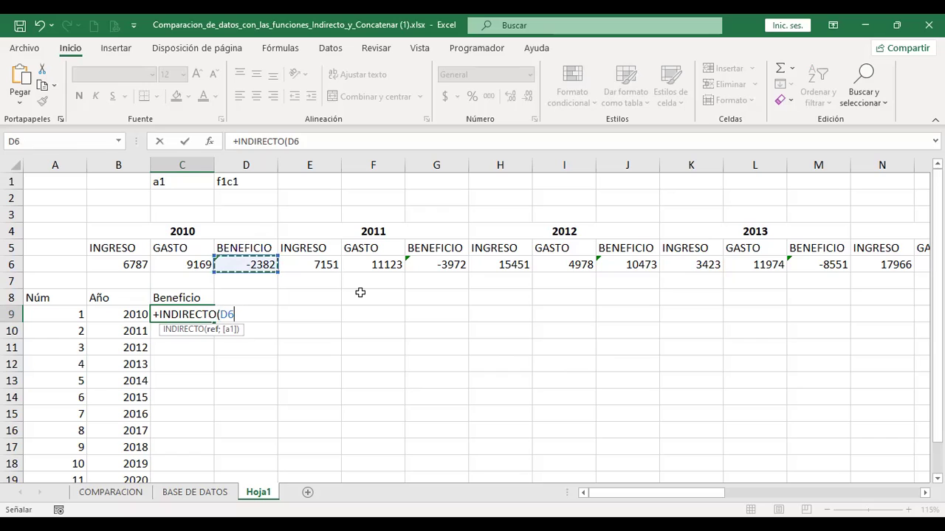
key("Return")
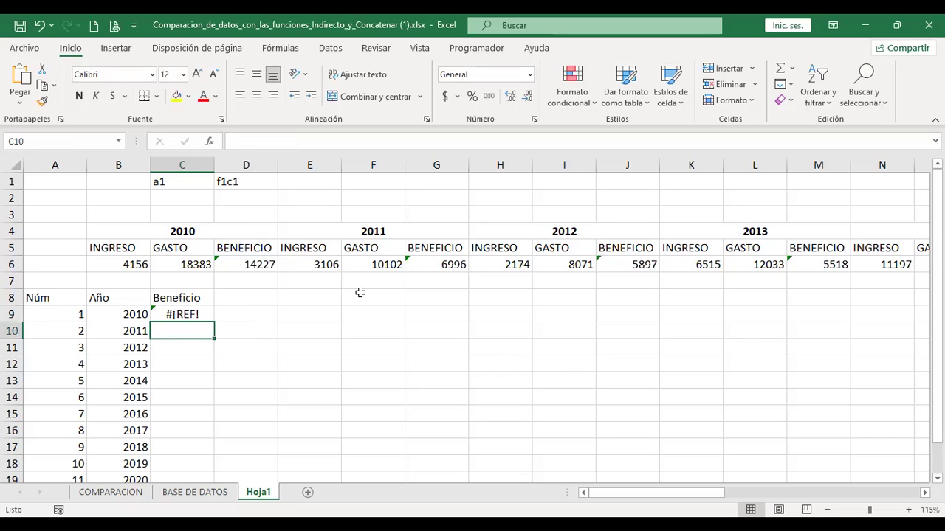
key("Up")
key("F2")
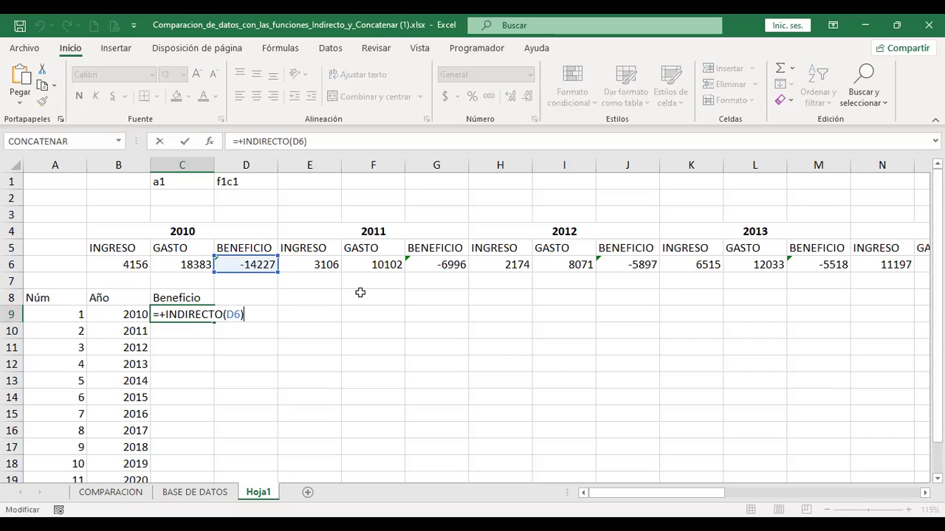
key("BackSpace")
key("BackSpace")
key("BackSpace")
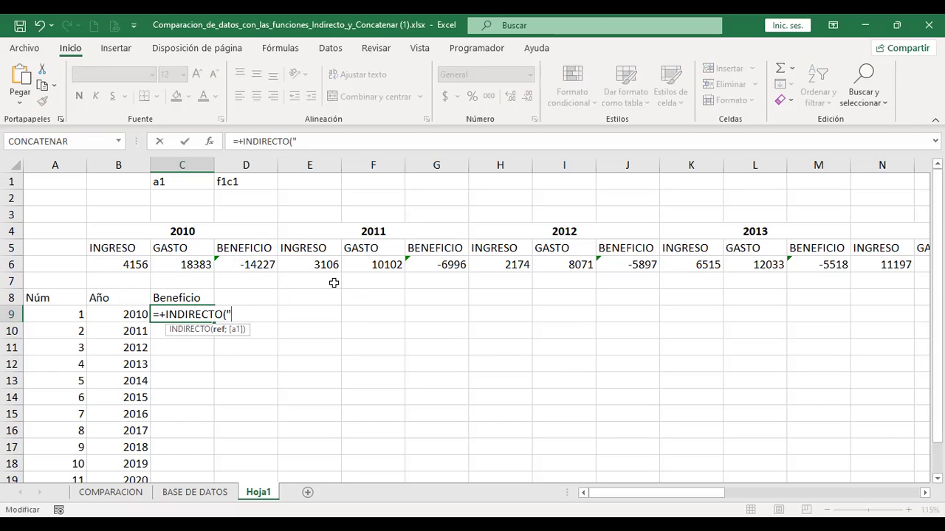
Type "f6c"& as the opening reference text of C9's INDIRECTO argument
type("f")
type("6c")
type("\"&")
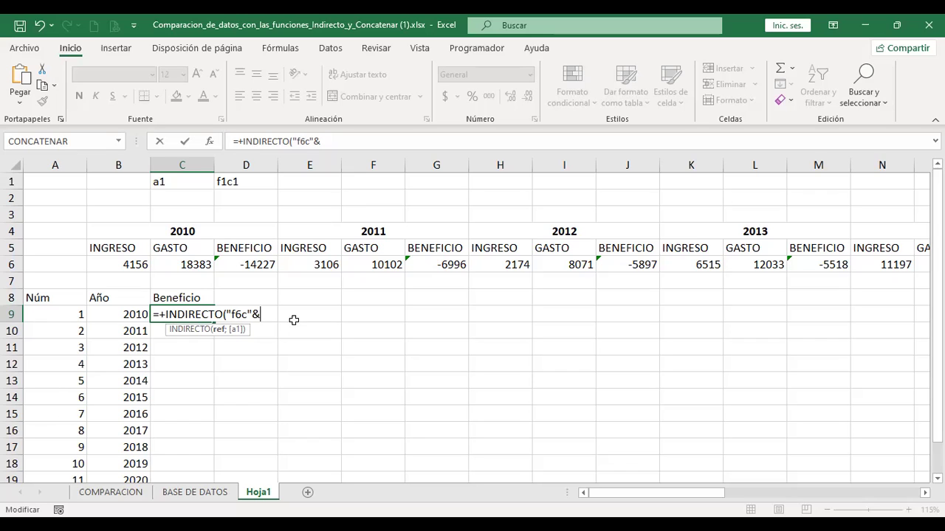
Complete C9 as =+INDIRECTO("f6c"&A9;FALSO), which returns 0
left_click(64, 315)
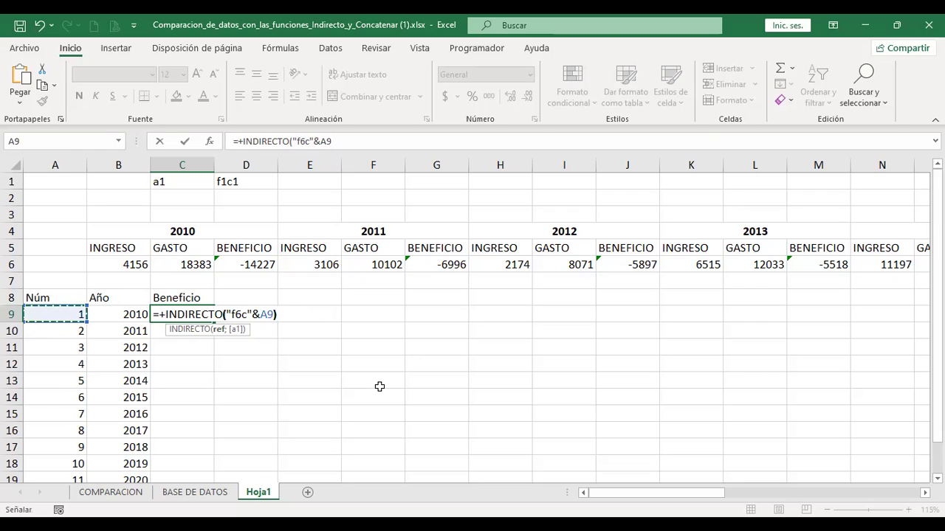
key("ctrl+Return")
key("F2")
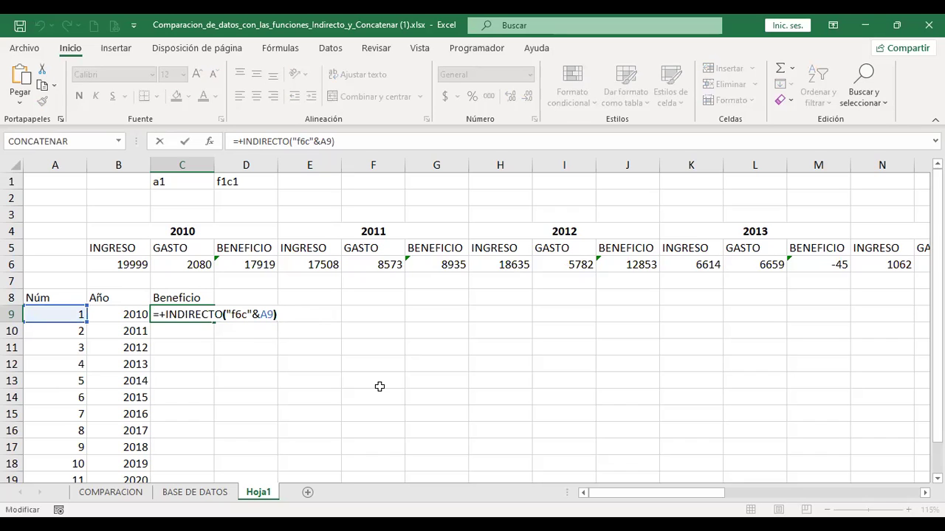
key("Left")
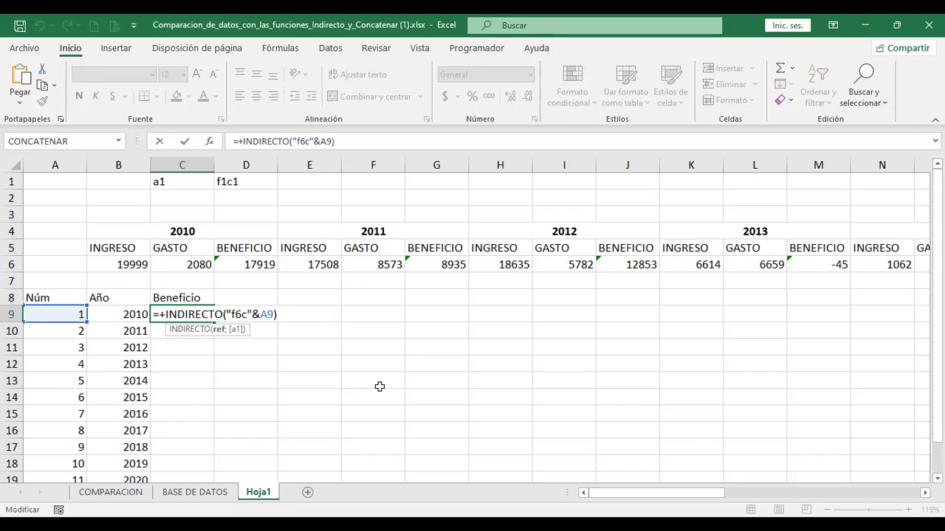
type(";")
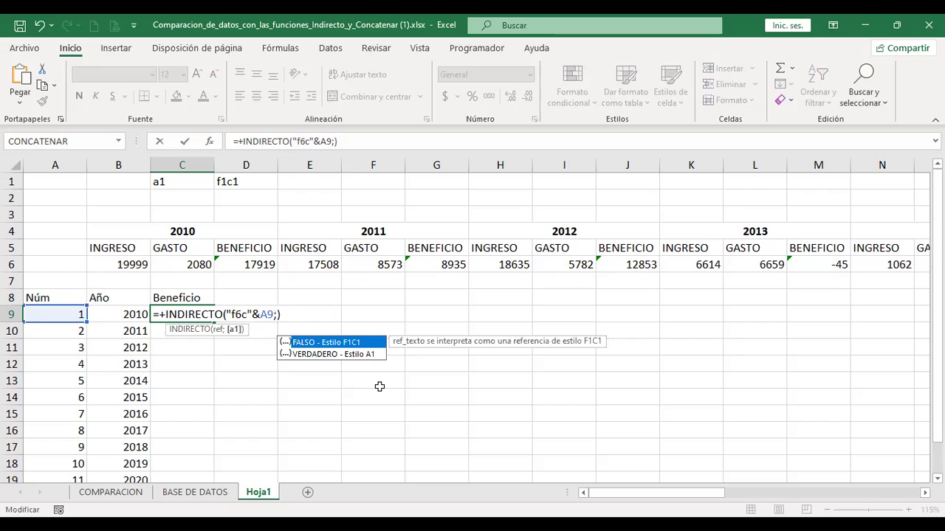
double_click(360, 341)
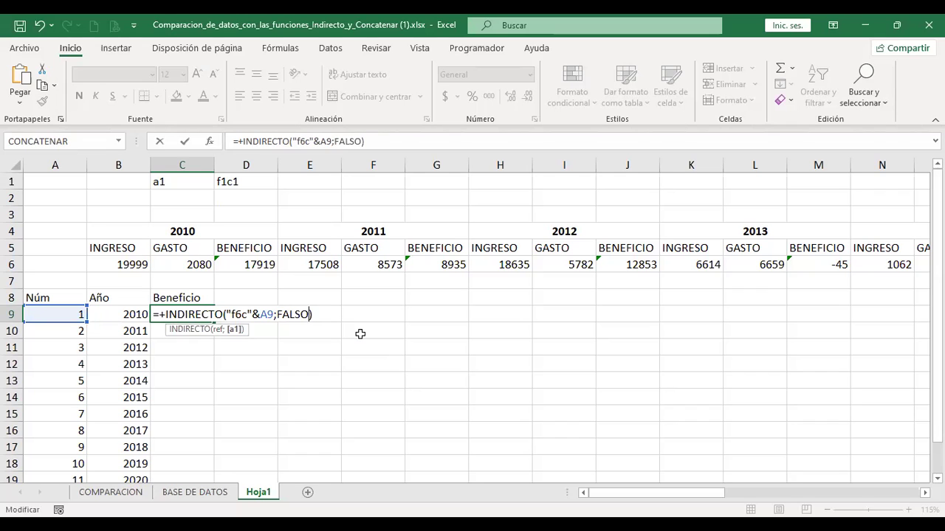
key("ctrl+Return")
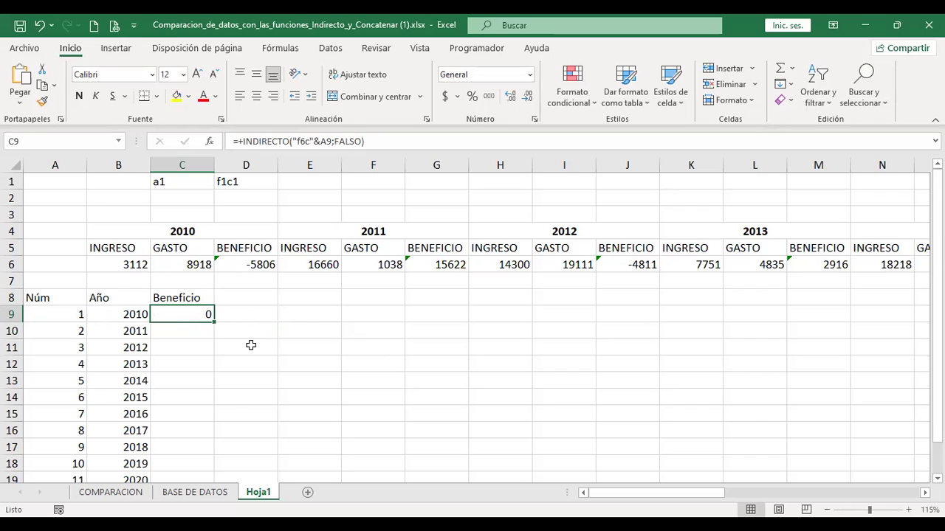
Replace A9 with 4 in C9's formula so it returns -9313 from D6
key("F2")
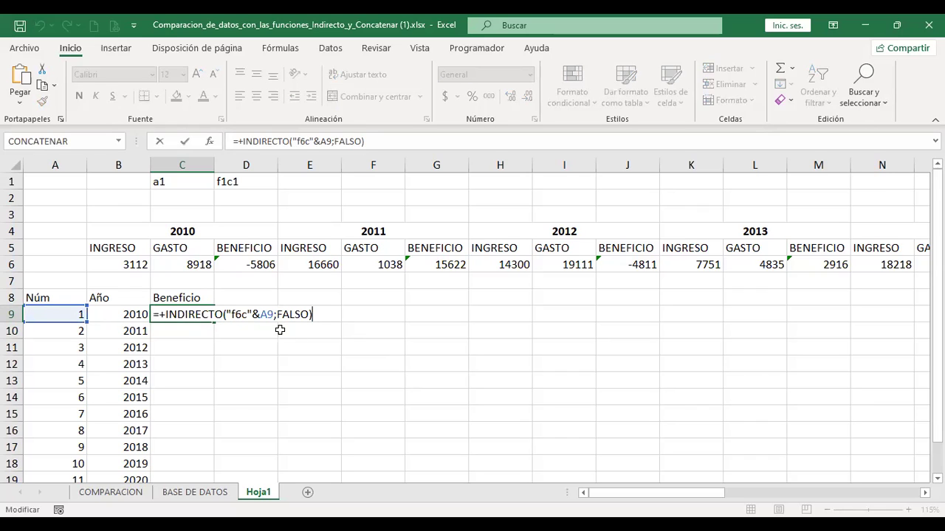
left_click(266, 313)
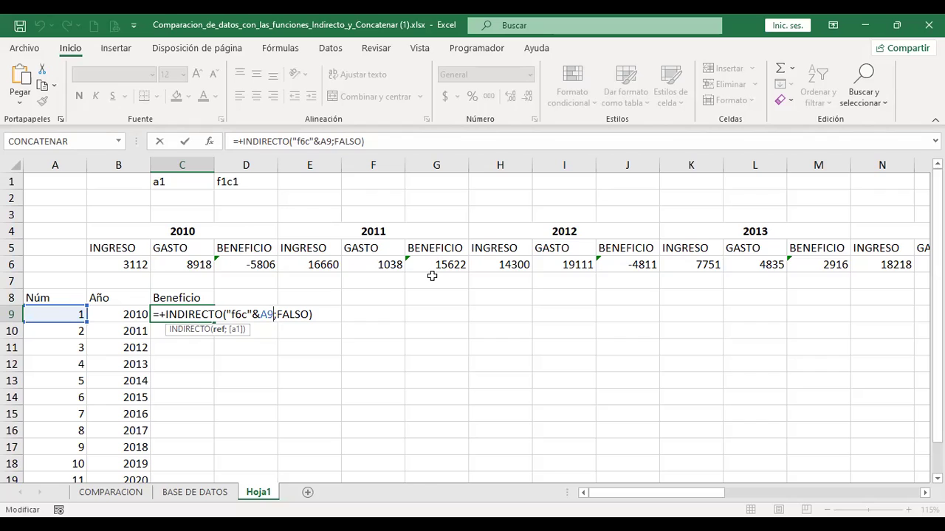
key("BackSpace")
key("BackSpace")
type("4")
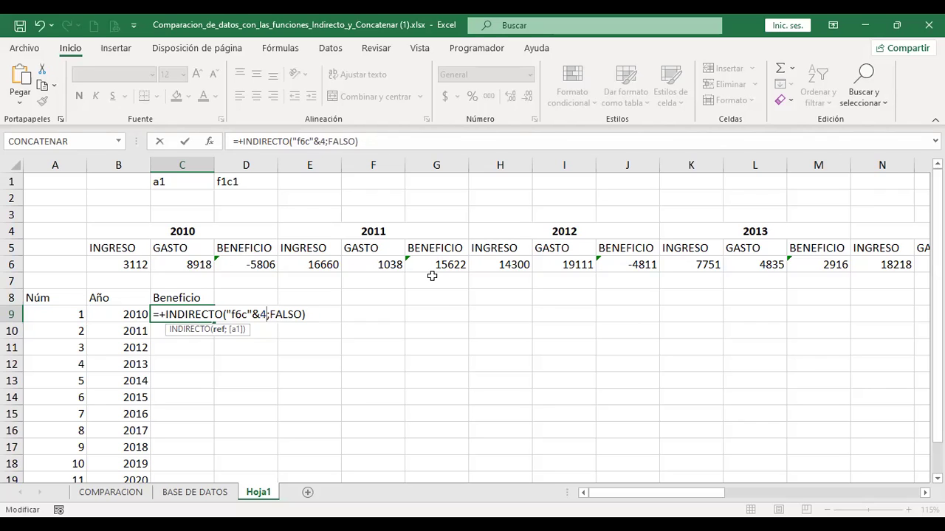
key("Return")
key("Up")
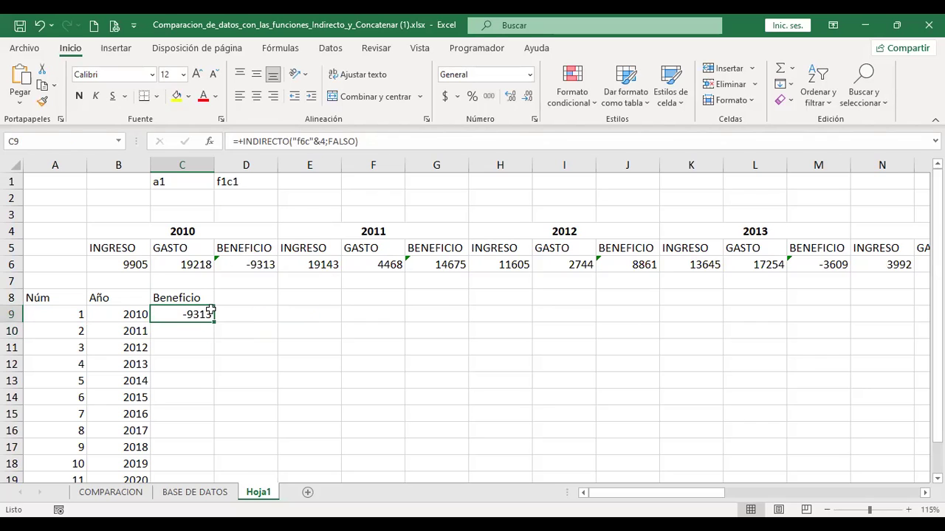
Compare C9 with D6, trial-fill the formula into C10, and undo the fill
left_click(253, 263, "ctrl")
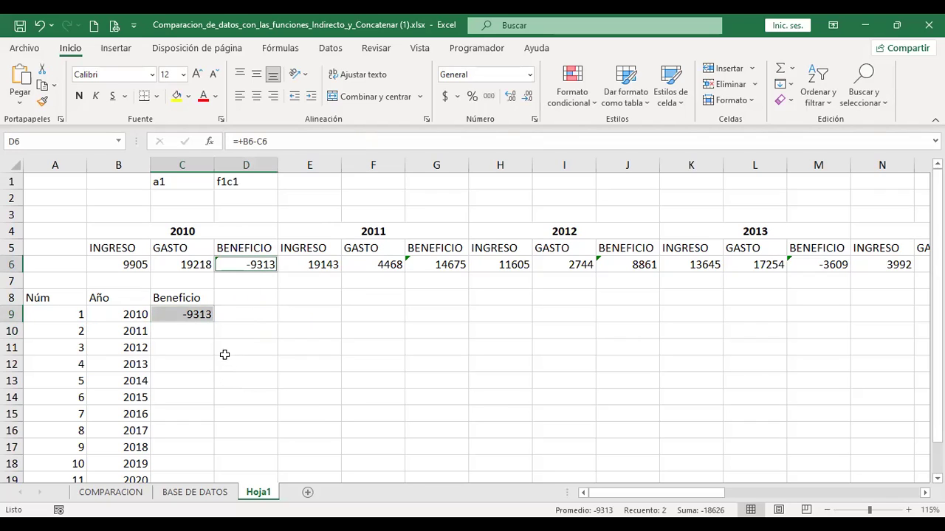
left_click(194, 314)
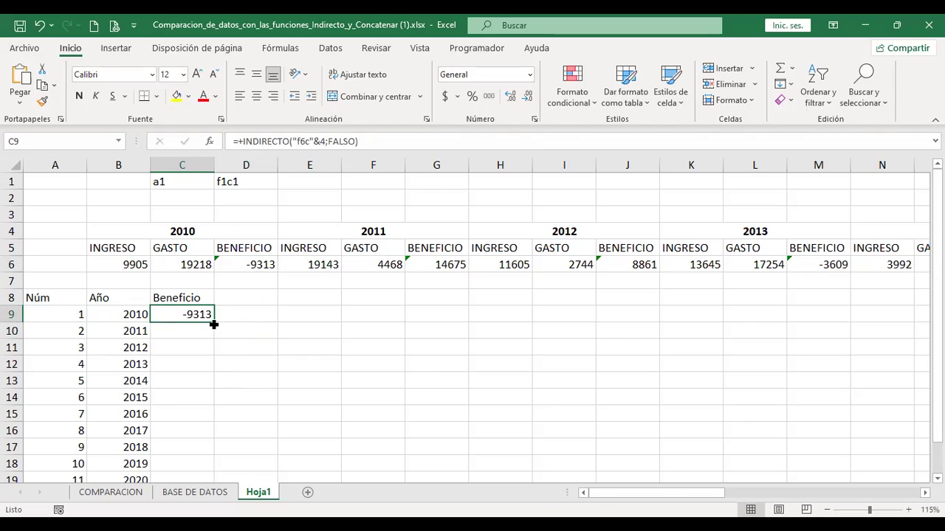
left_click_drag(213, 324, 214, 336)
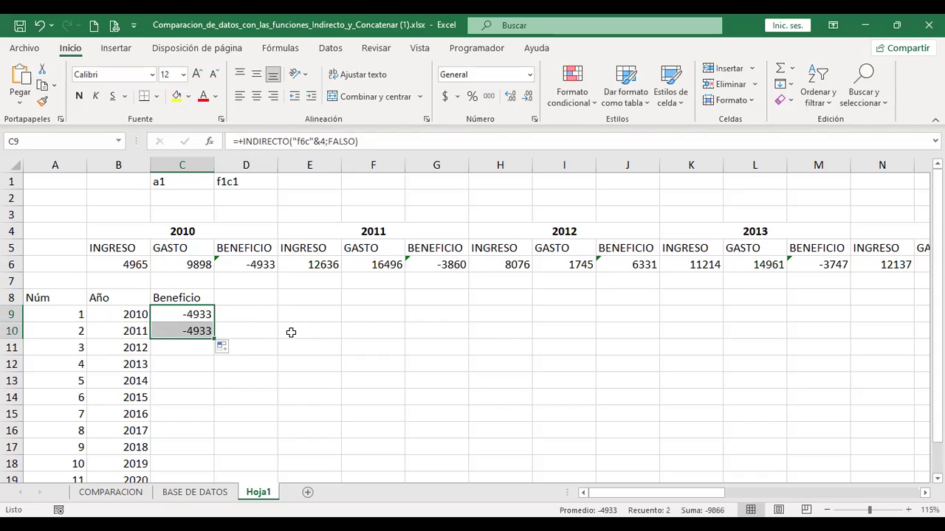
left_click(193, 330)
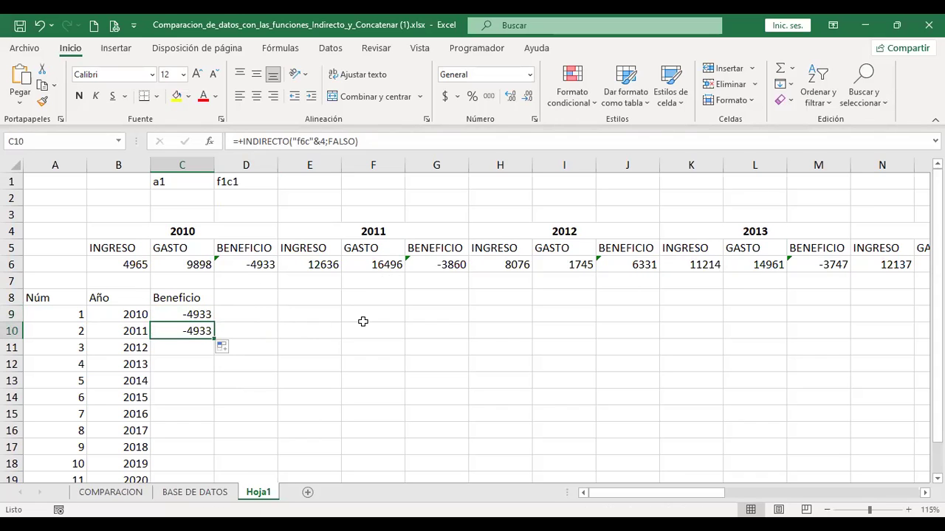
key("ctrl+z")
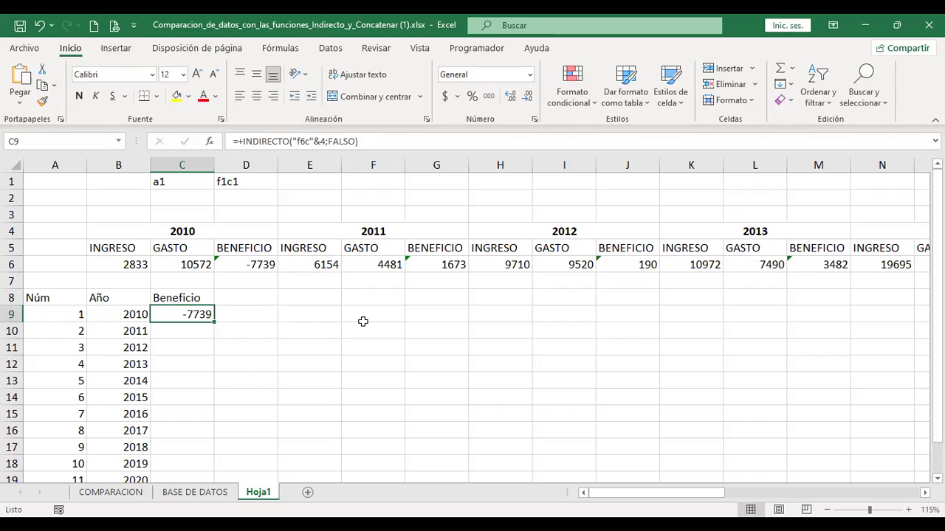
Change C9's column argument from 4 to A9*3, giving 2647
key("F2")
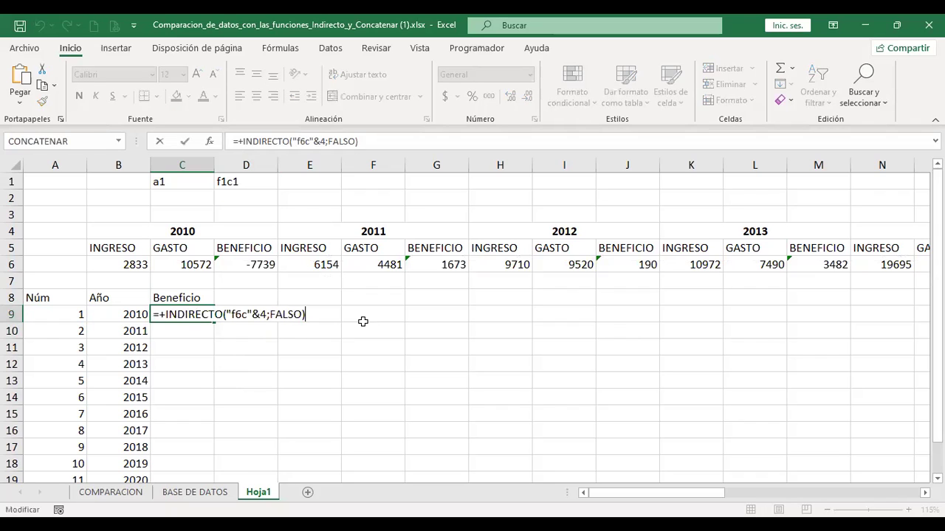
left_click(263, 315)
key("BackSpace")
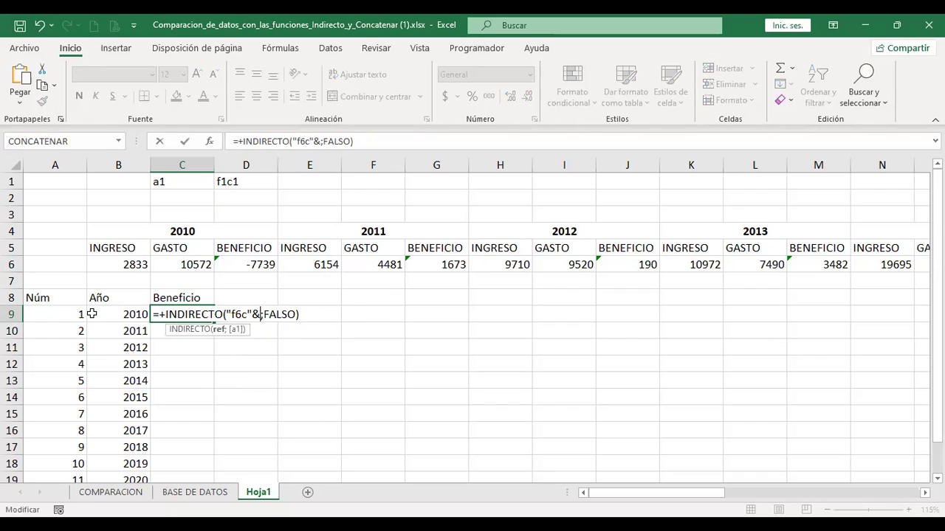
left_click(56, 313)
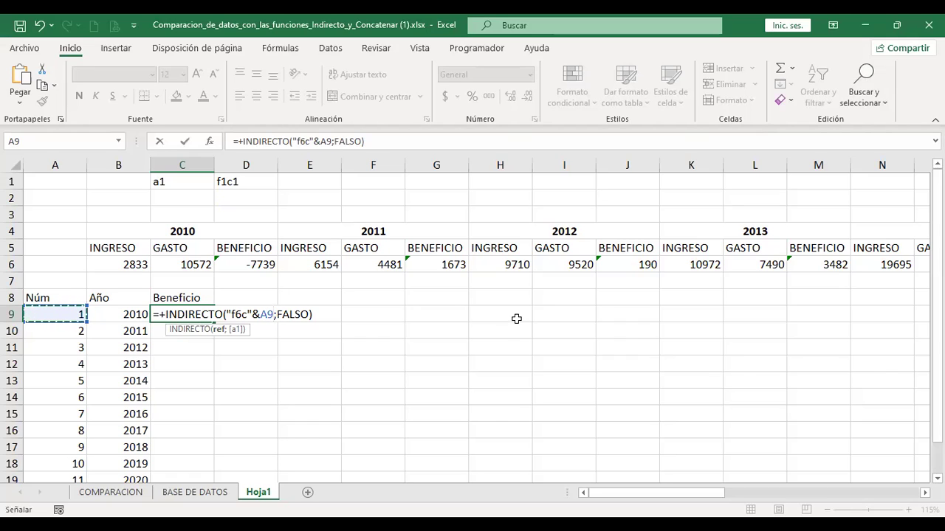
key("ctrl+Return")
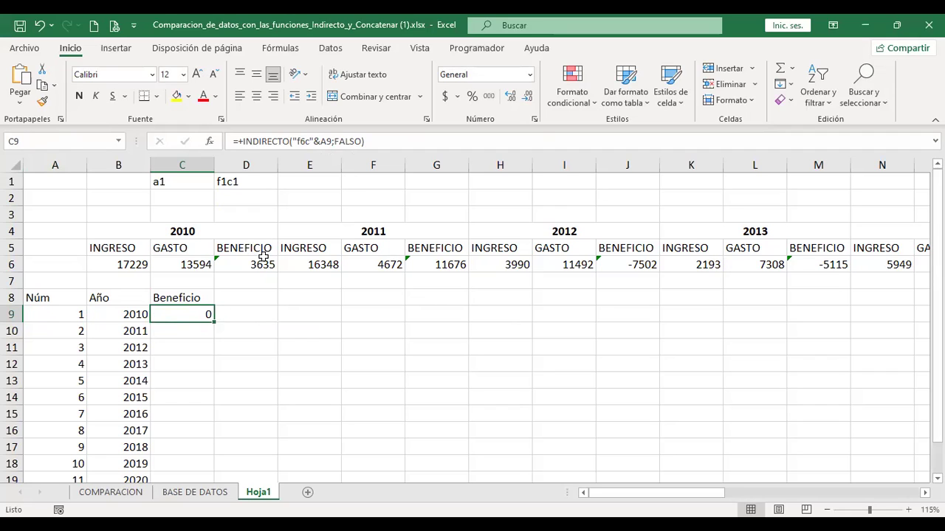
key("F2")
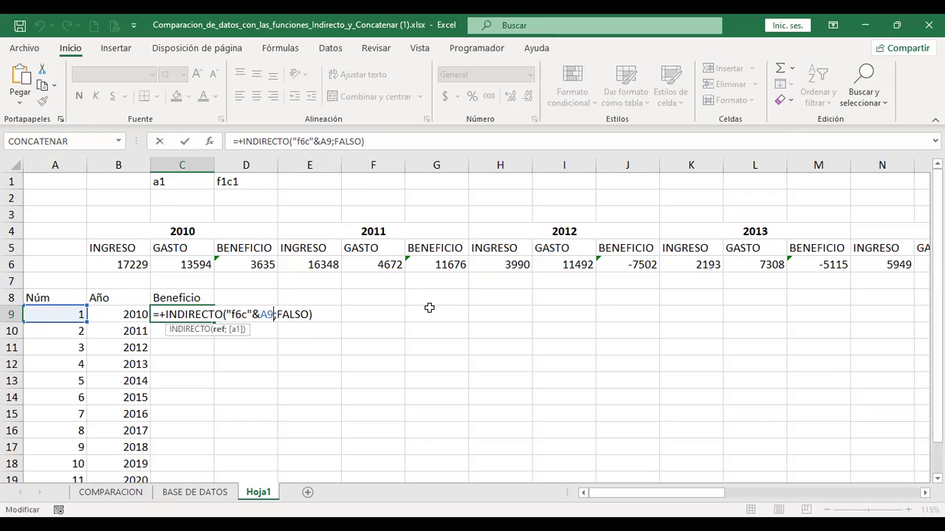
type("*3")
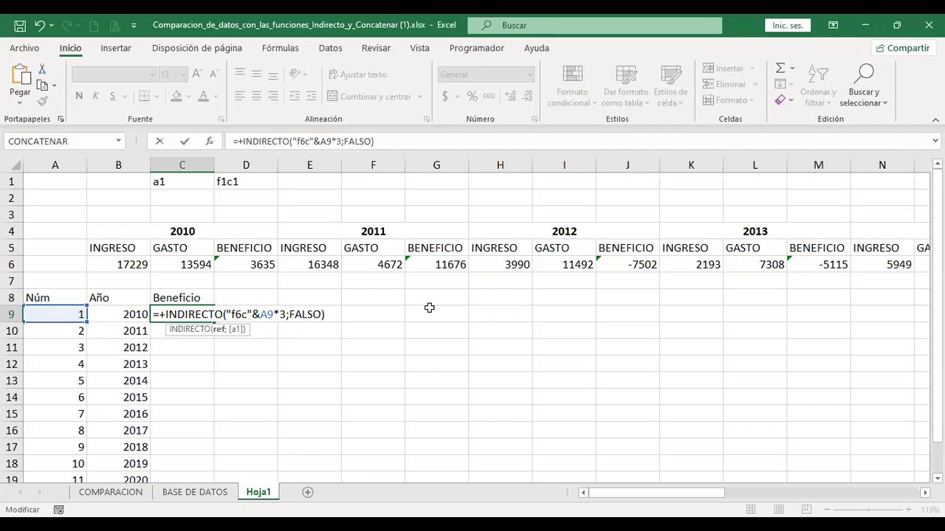
key("Return")
key("Up")
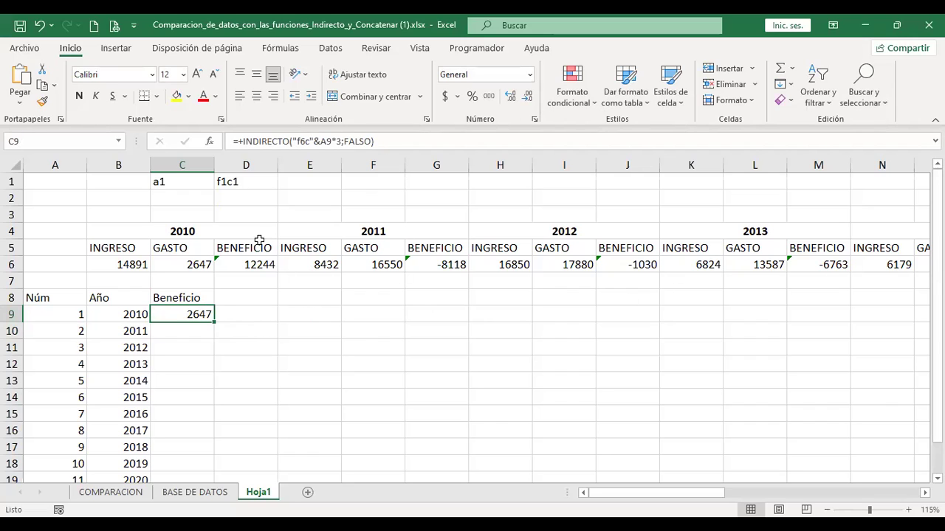
Swap * for + so C9 reads =+INDIRECTO("f6c"&A9+3;FALSO), returning -4134, and recalculate
left_click(338, 141)
key("BackSpace")
type("+")
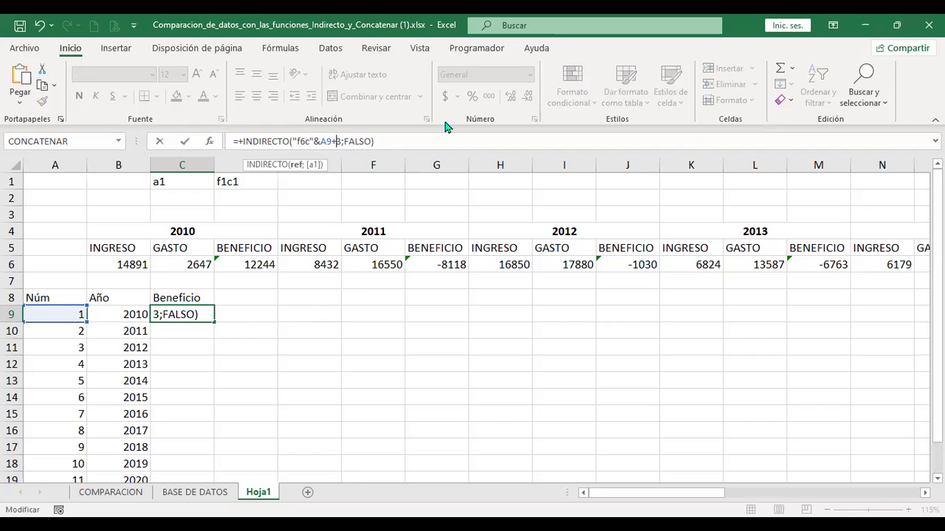
key("Return")
key("Up")
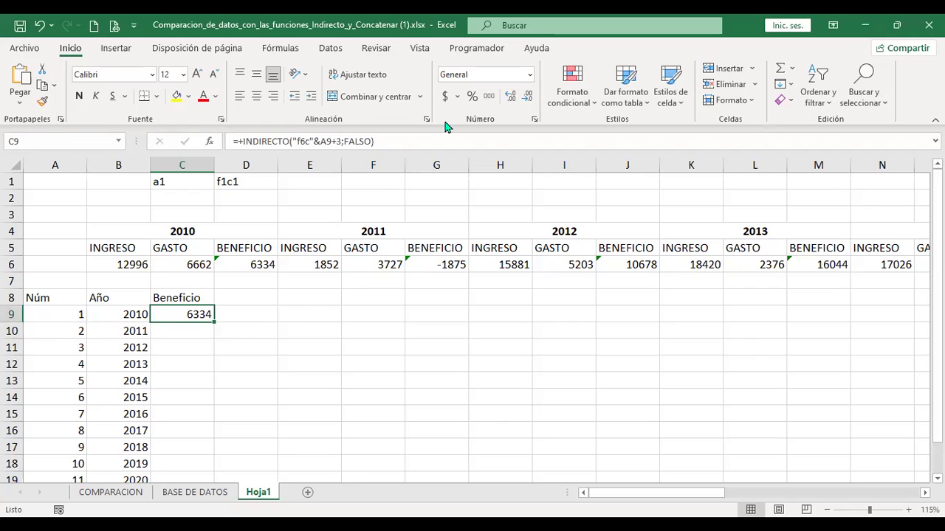
key("F2")
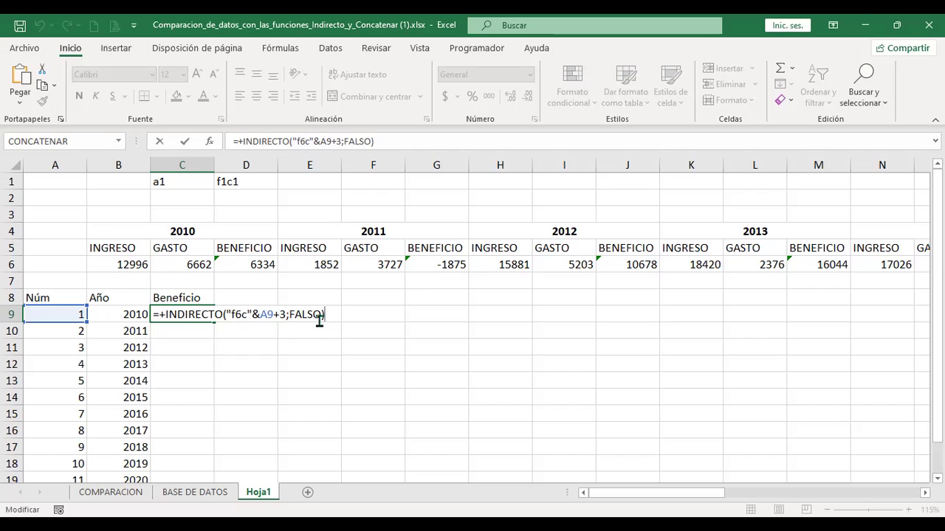
key("Return")
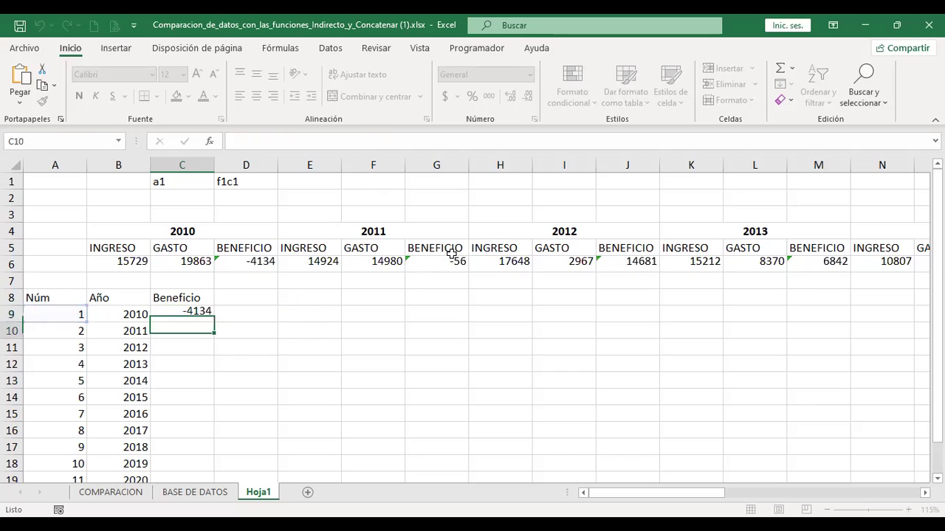
key("Up")
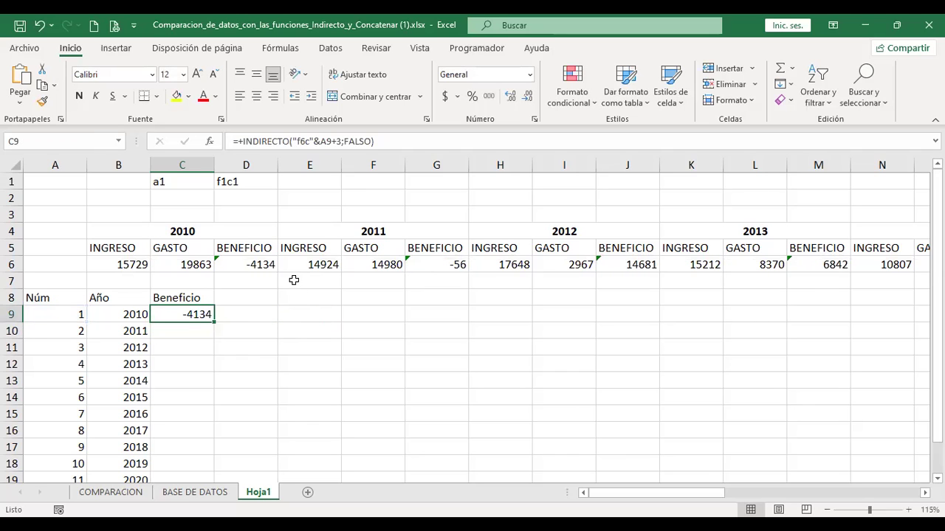
Fill C9's formula down into C10
left_click(271, 263, "ctrl")
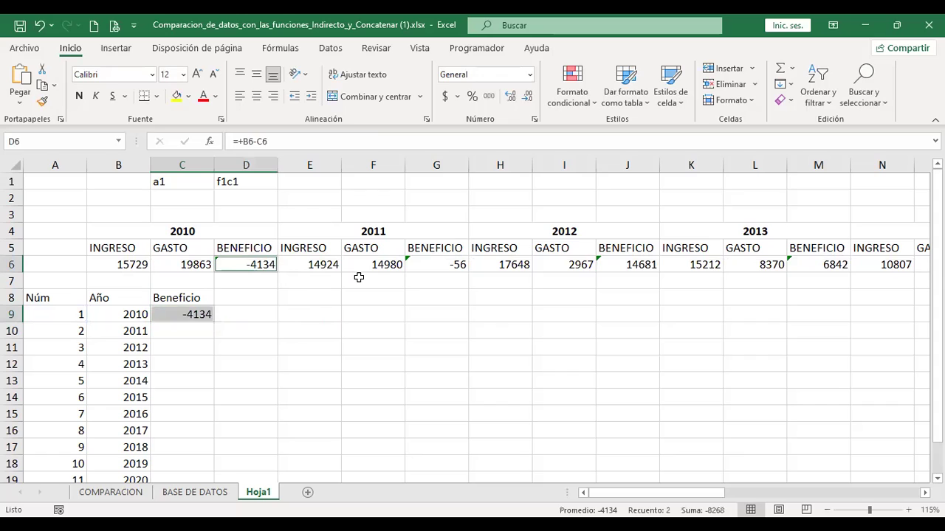
left_click(194, 313)
left_click_drag(218, 325, 227, 351)
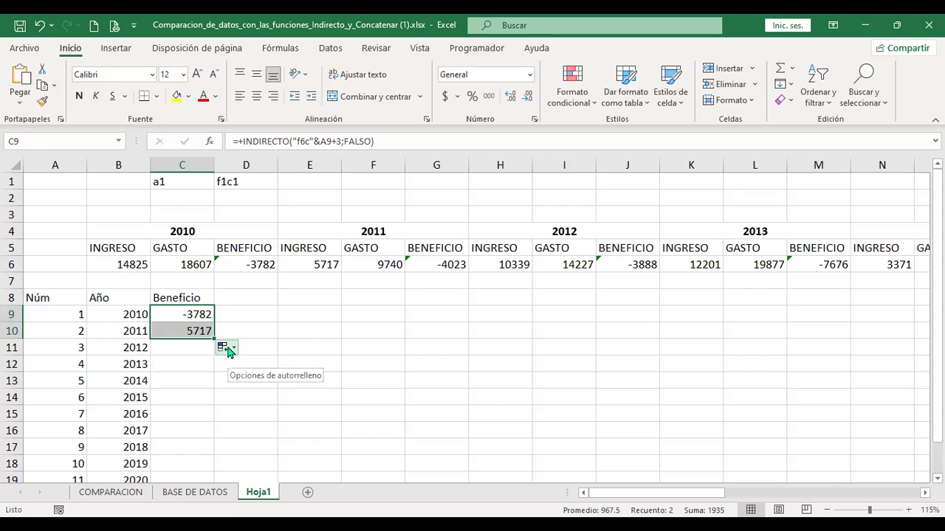
left_click(190, 330)
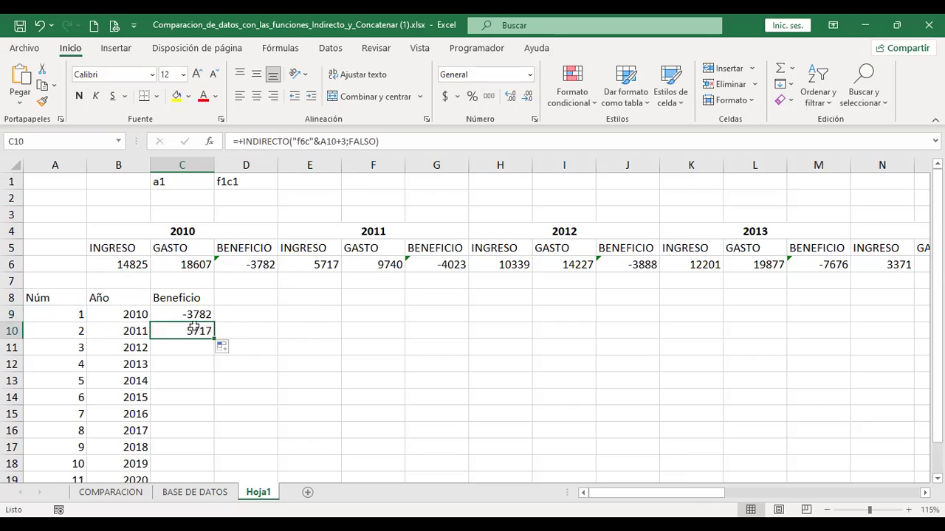
Compare C9 and C10 against D6 and E6, where C10 shows 5717, then reopen C9's formula
left_click(199, 312)
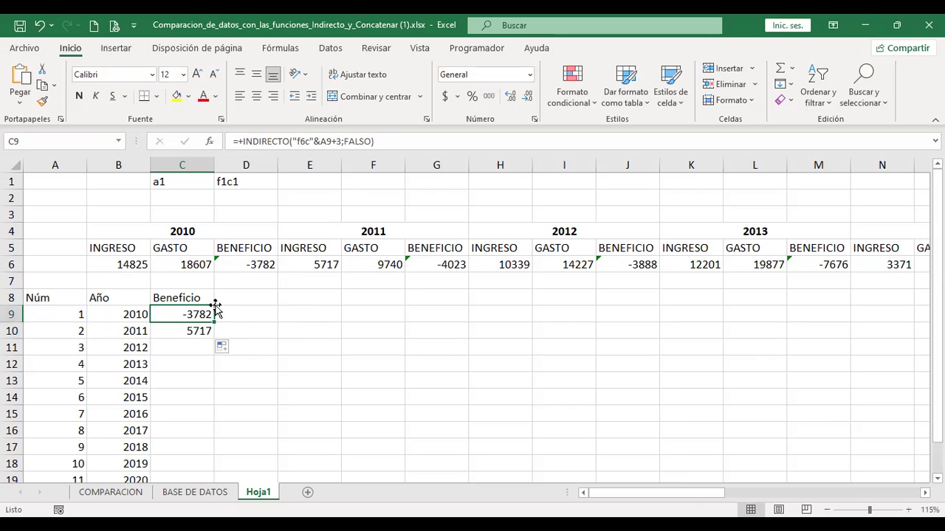
left_click(254, 265, "ctrl")
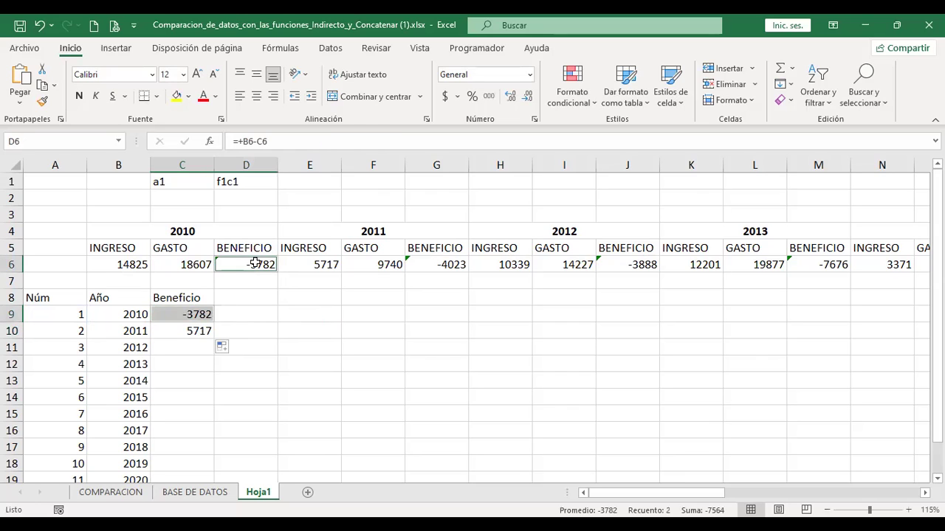
left_click(190, 329)
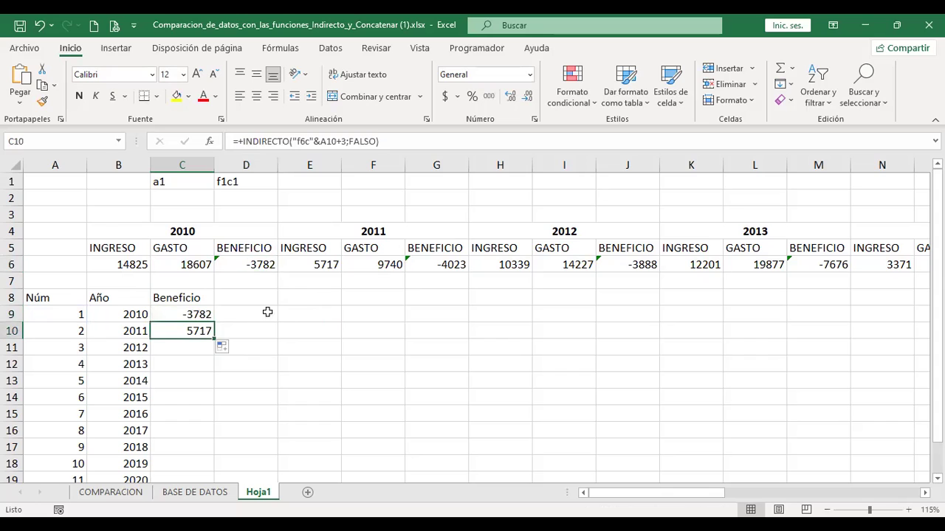
left_click(317, 265, "ctrl")
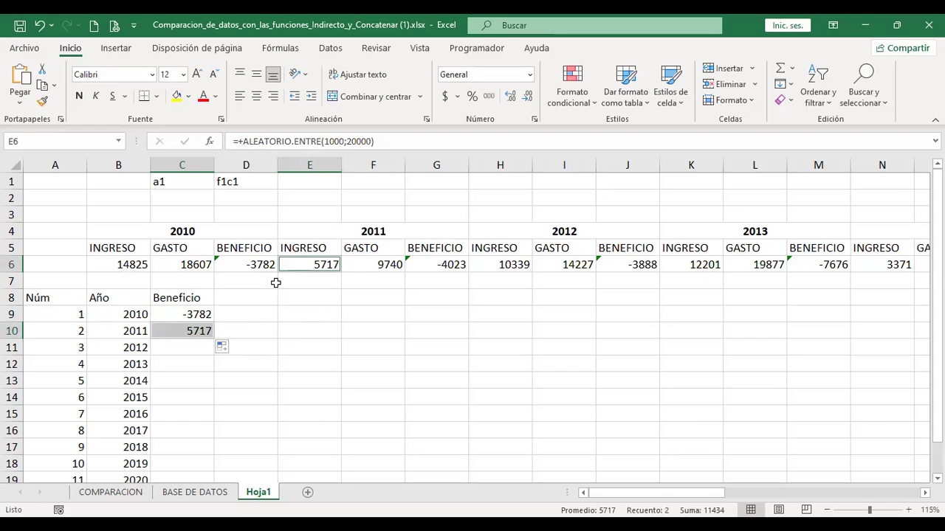
left_click(198, 314)
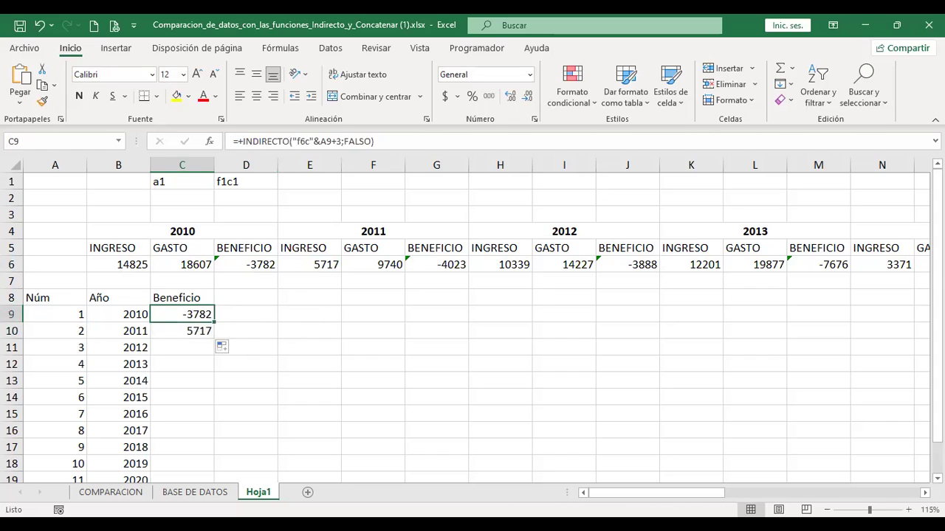
left_click(182, 331)
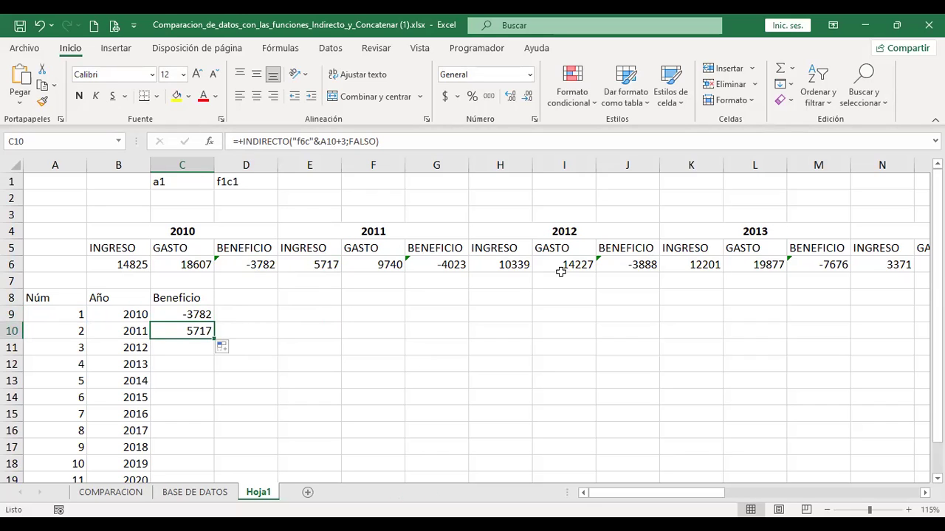
key("Up")
key("F2")
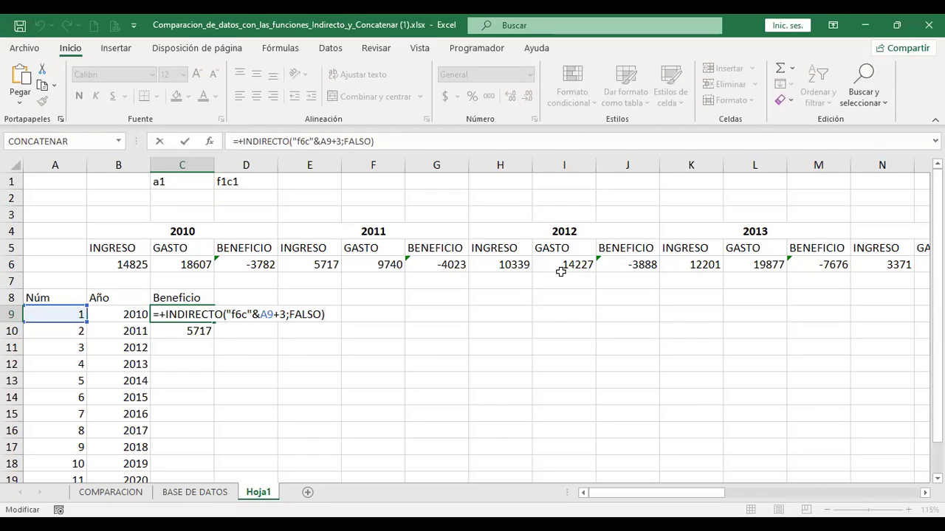
Change C9's +3 back to *3 and recalculate, giving 9382 in C9 and 5053 in C10
key("Left")
key("Left")
key("Left")
key("Left")
key("Left")
key("Left")
key("Left")
key("Left")
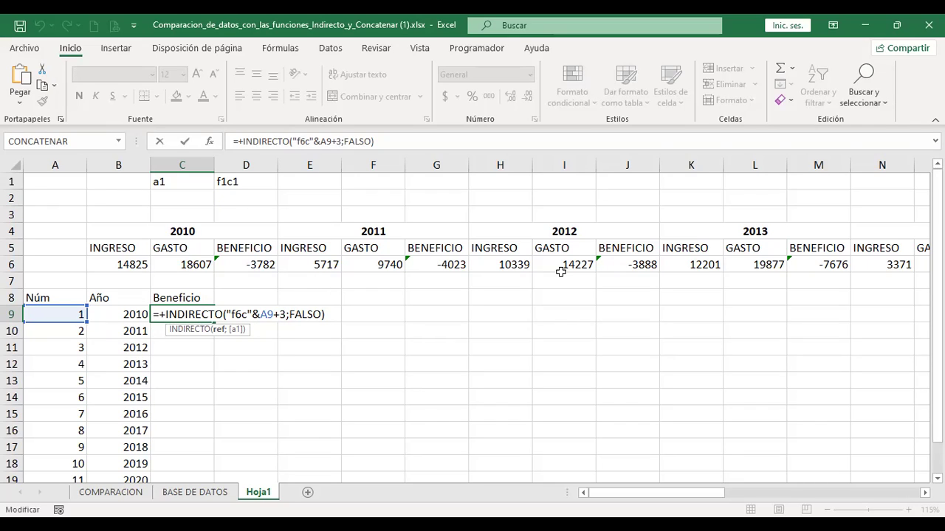
key("BackSpace")
key("BackSpace")
type("*3")
key("ctrl+Return")
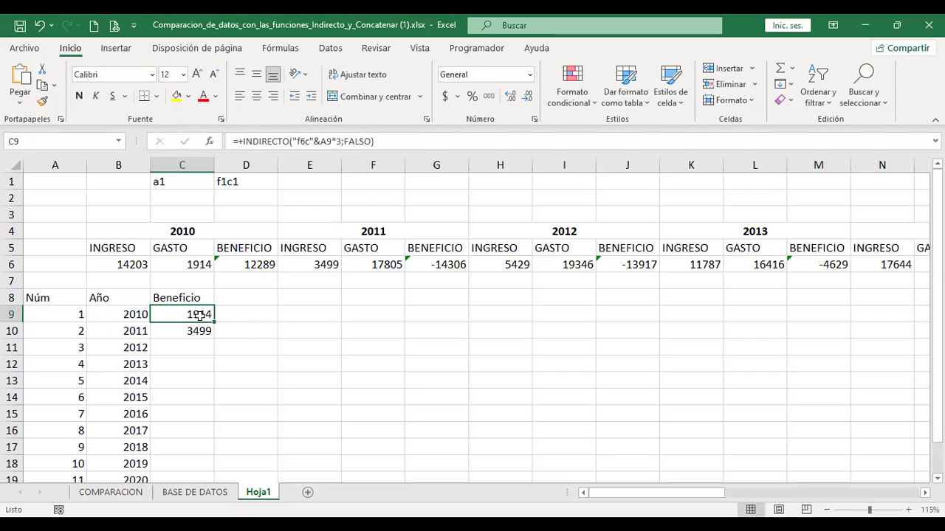
key("F2")
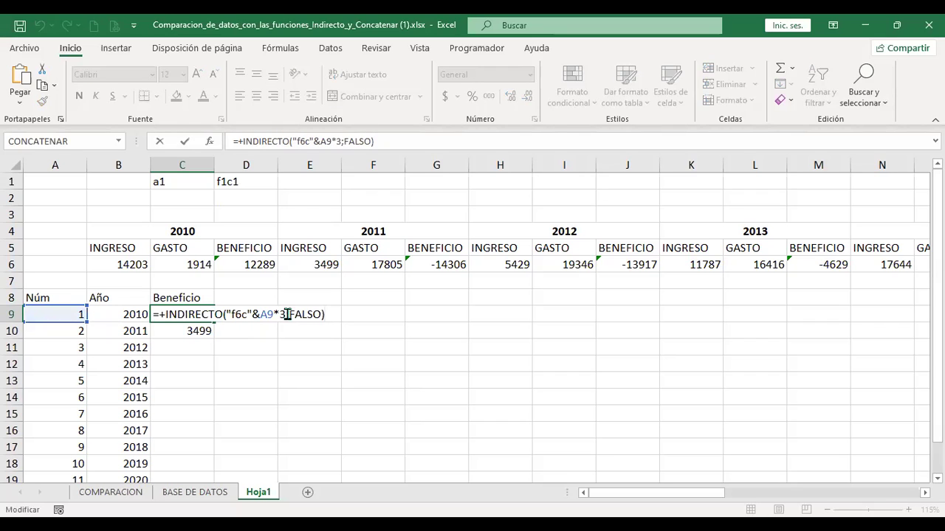
key("ctrl+Return")
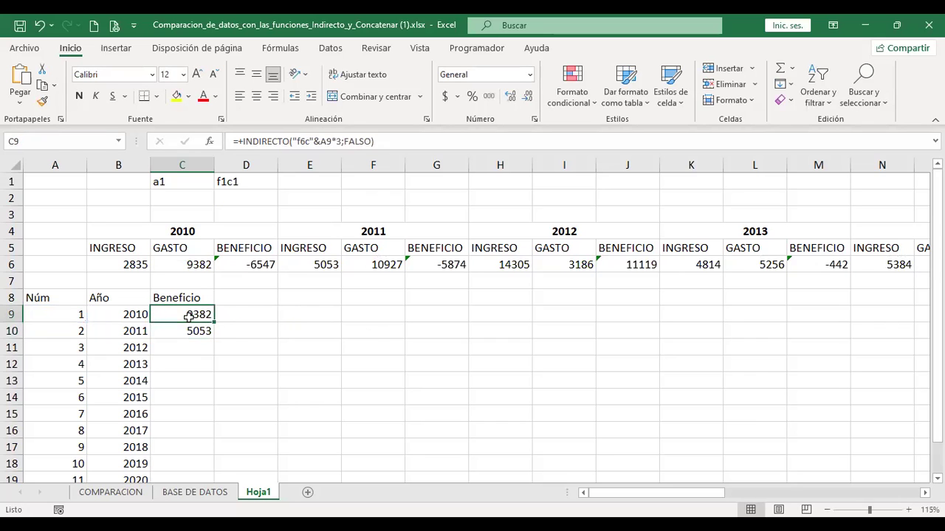
Compare C9's 9382 with BENEFICIO in D6 and GASTO in C6, then reopen C9's formula
left_click(250, 264, "ctrl")
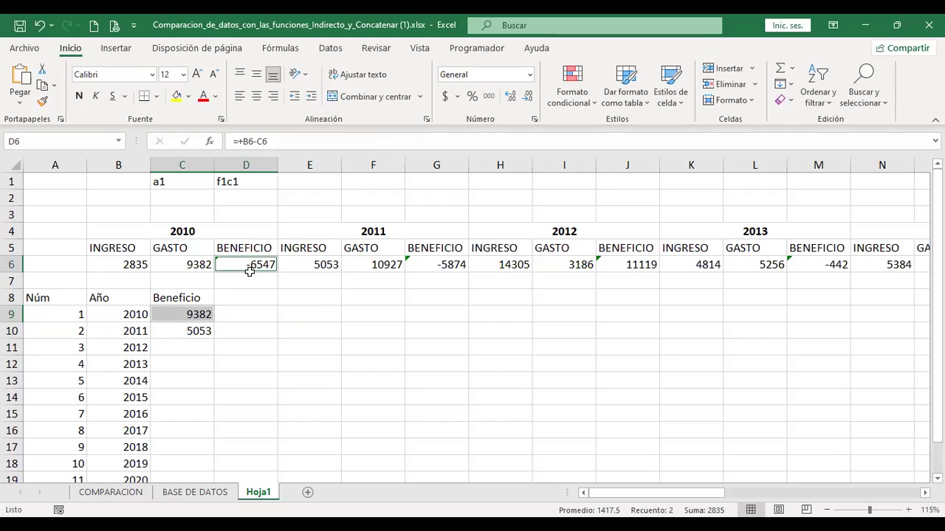
left_click(177, 315)
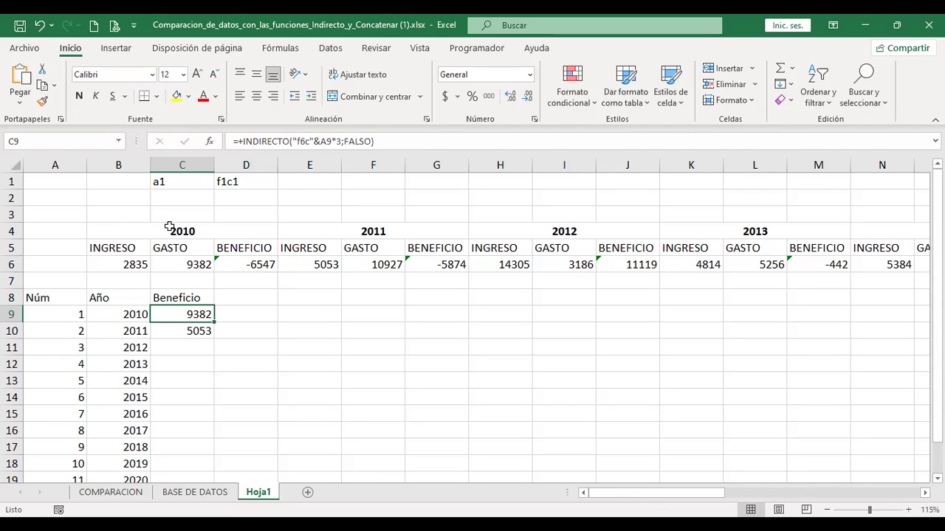
left_click(200, 260, "ctrl")
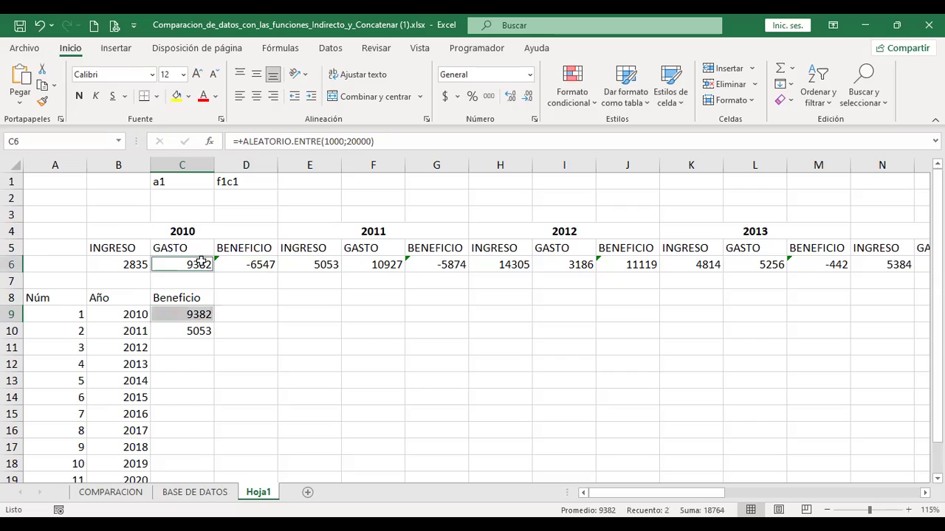
left_click(198, 313)
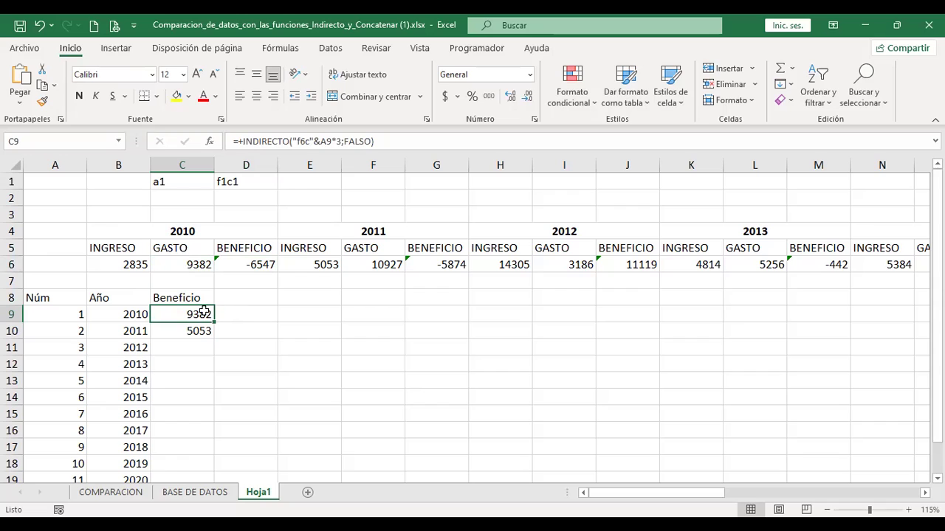
double_click(206, 313)
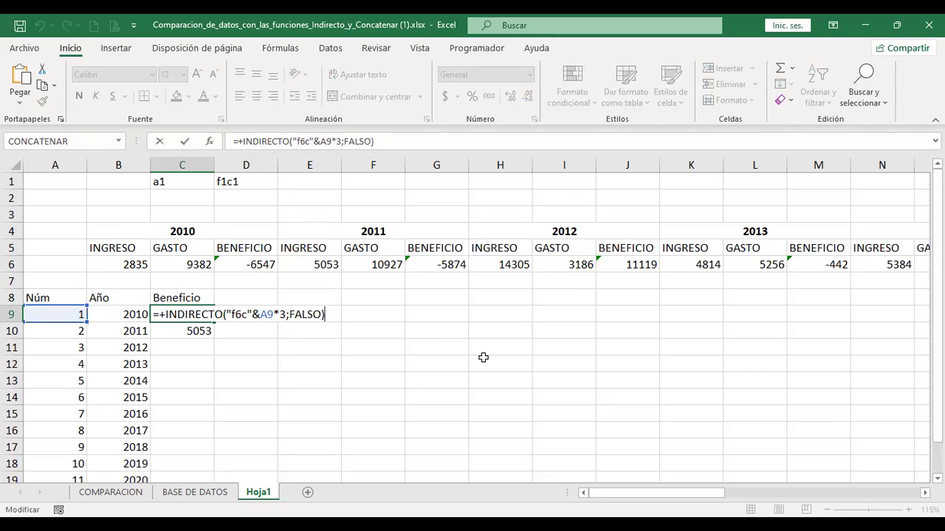
Edit C9's INDIRECTO formula to add +1 after the *3 column offset
left_click(279, 315)
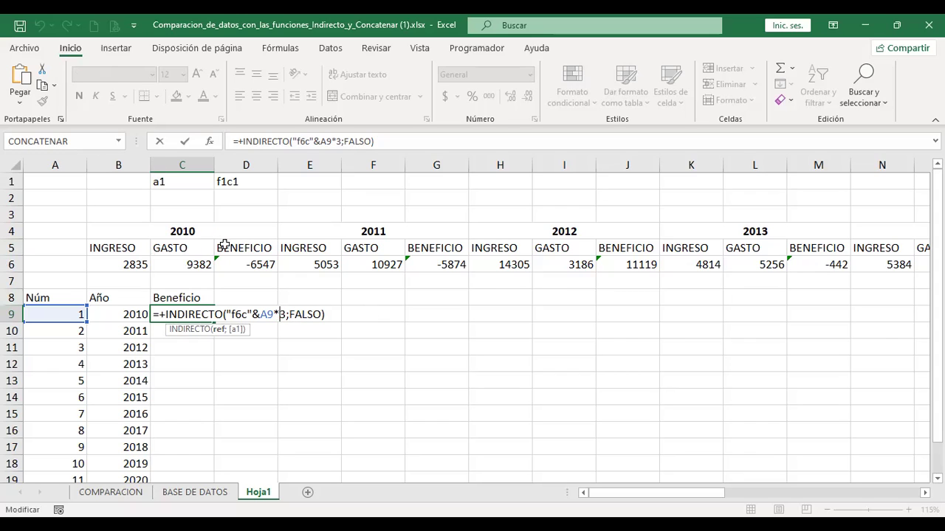
left_click(285, 313)
type("+1")
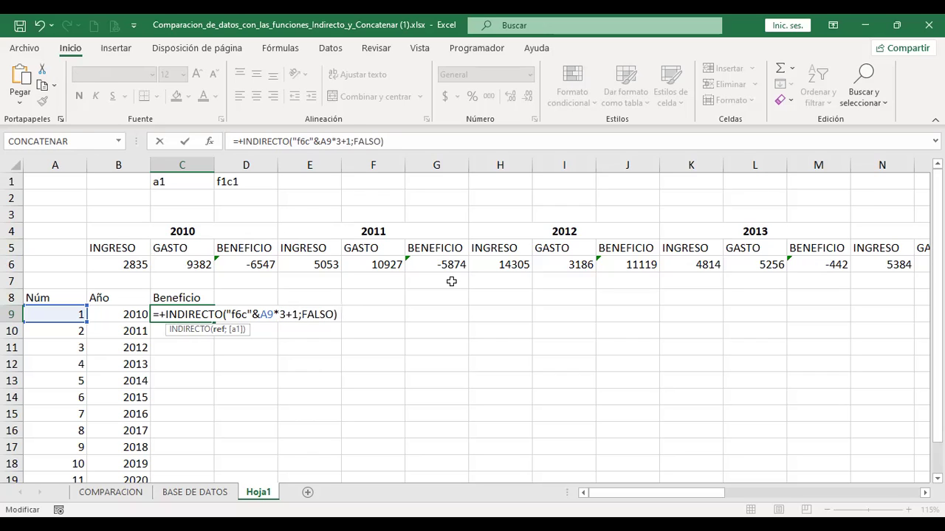
key("Return")
key("Up")
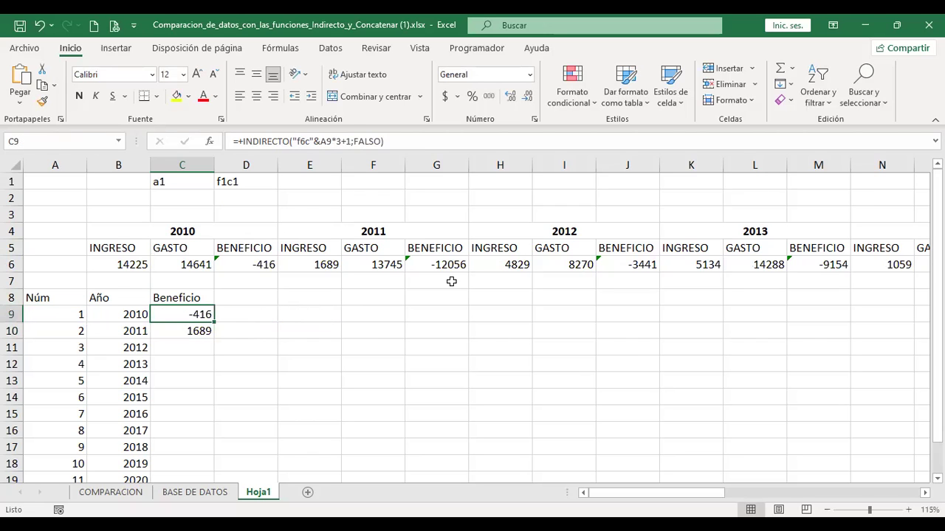
left_click(191, 166)
Compare C9 with D6 and undo the formula copied into C10
left_click(249, 264)
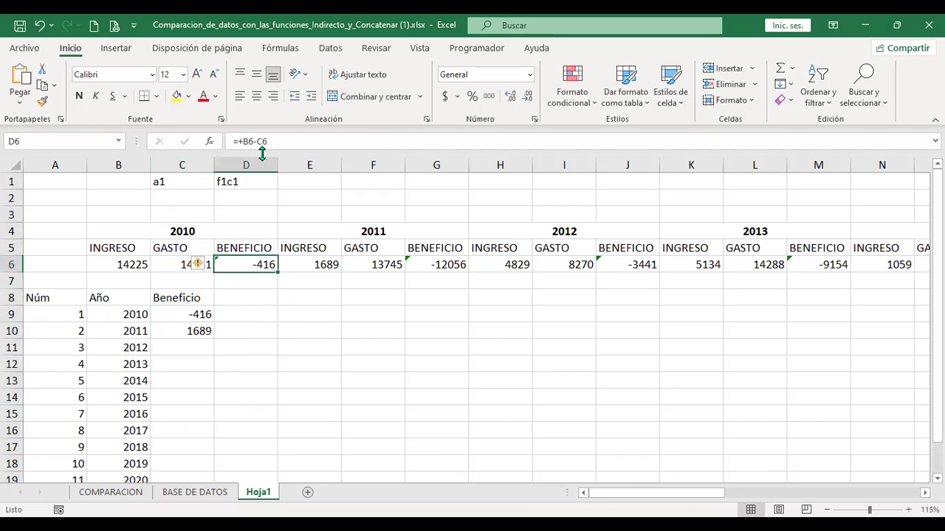
left_click(182, 316)
key("Down")
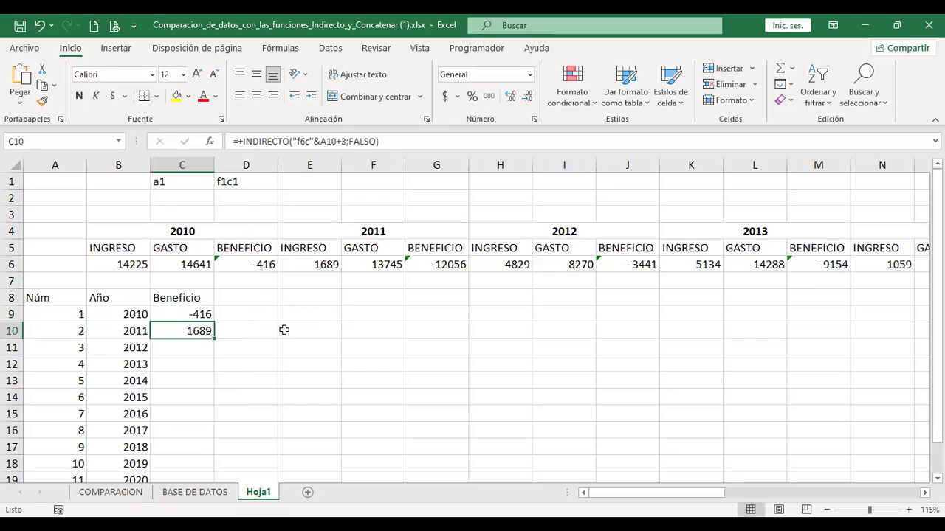
key("ctrl+z")
key("ctrl+z")
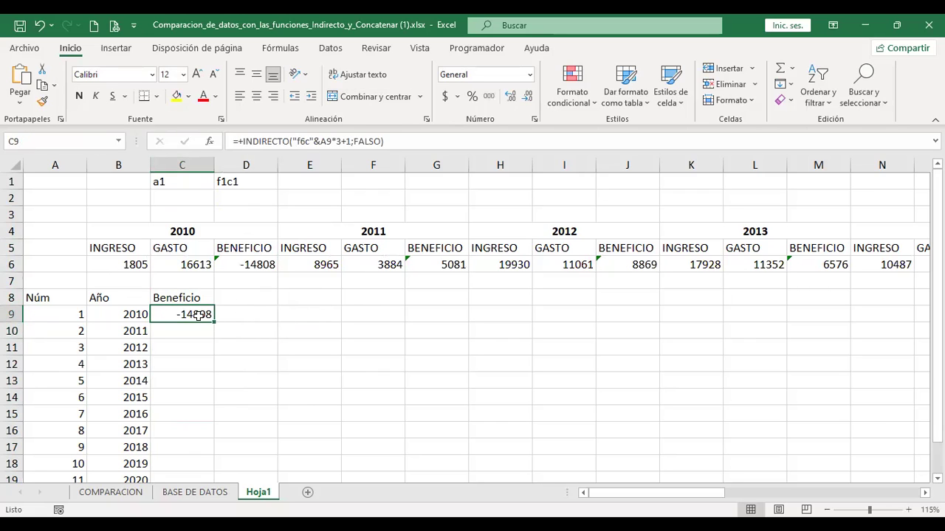
Recommit C9's =+INDIRECTO("f6c"&A9*3+1;FALSO) so it returns -10349, matching D6
left_click(258, 264, "ctrl")
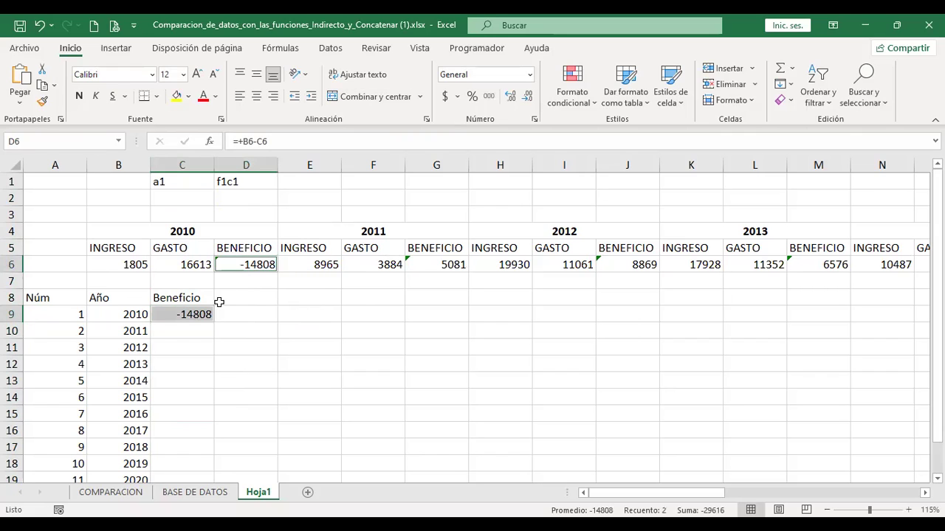
left_click(184, 314)
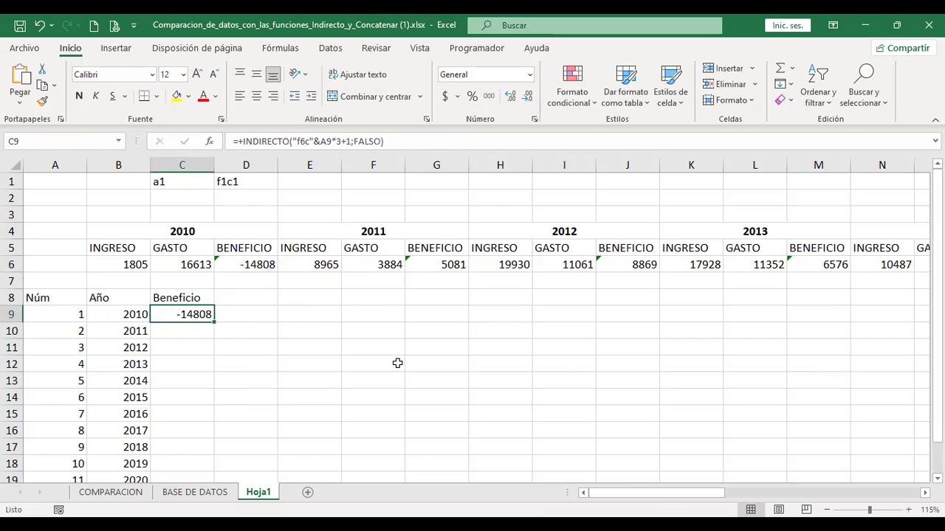
key("F2")
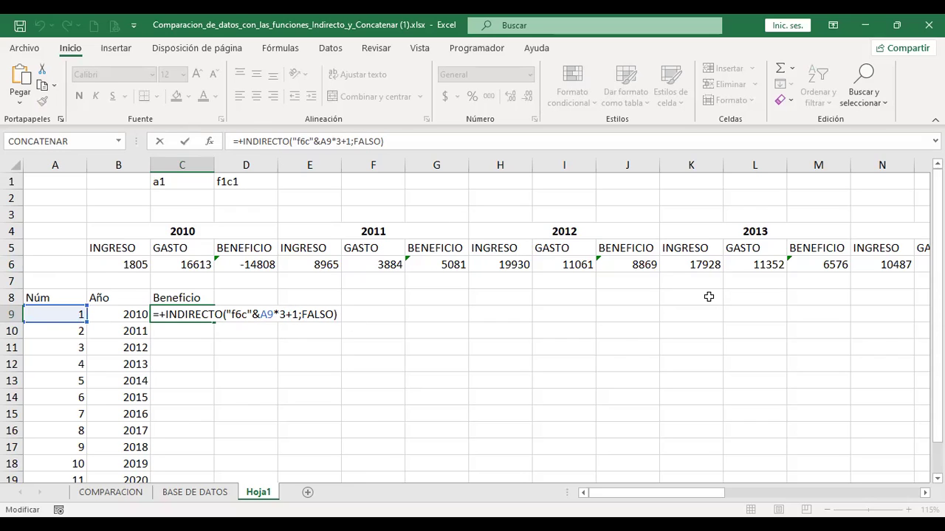
key("ctrl+Return")
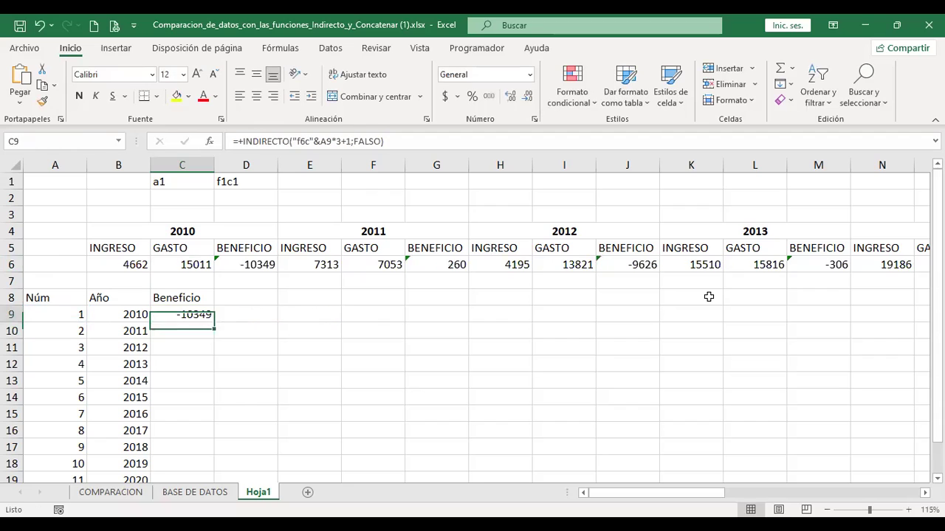
Copy the Beneficio formula into C10 and check it against 2011's BENEFICIO in G6
left_click_drag(216, 320, 213, 336)
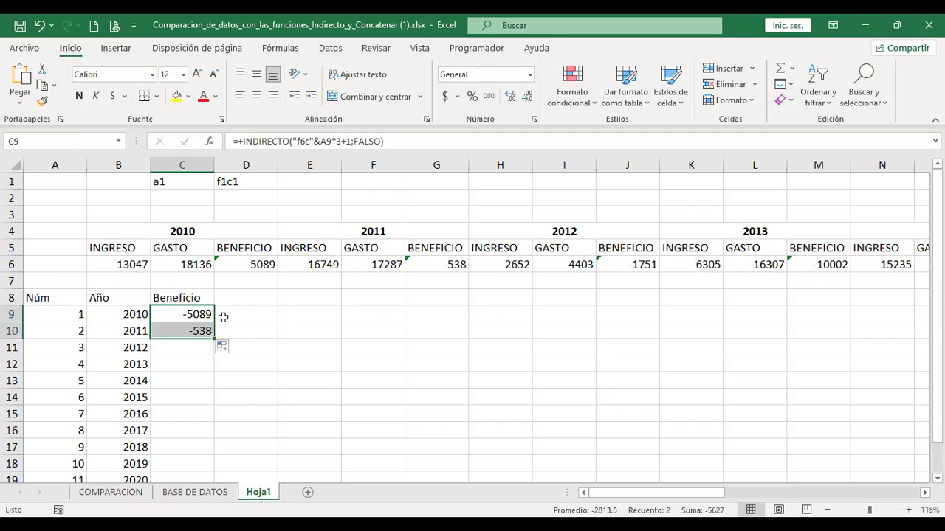
left_click(446, 262)
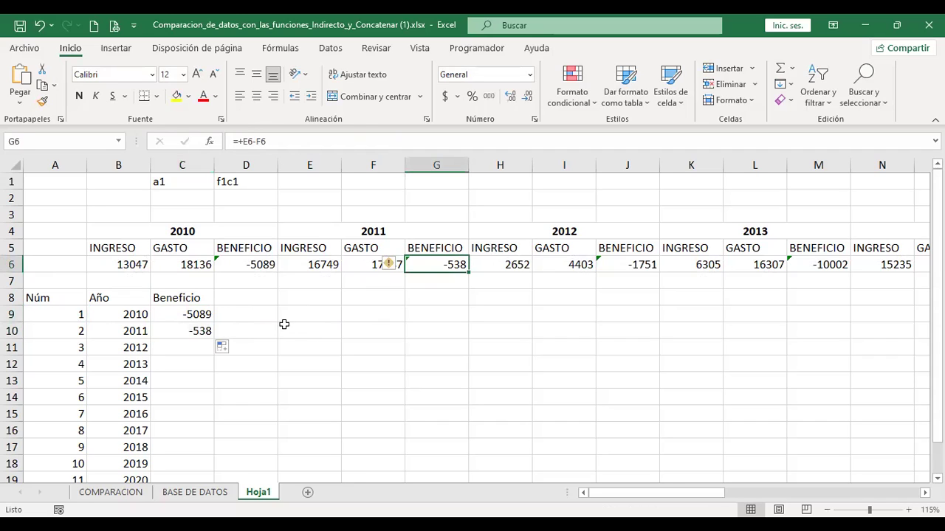
left_click(188, 331)
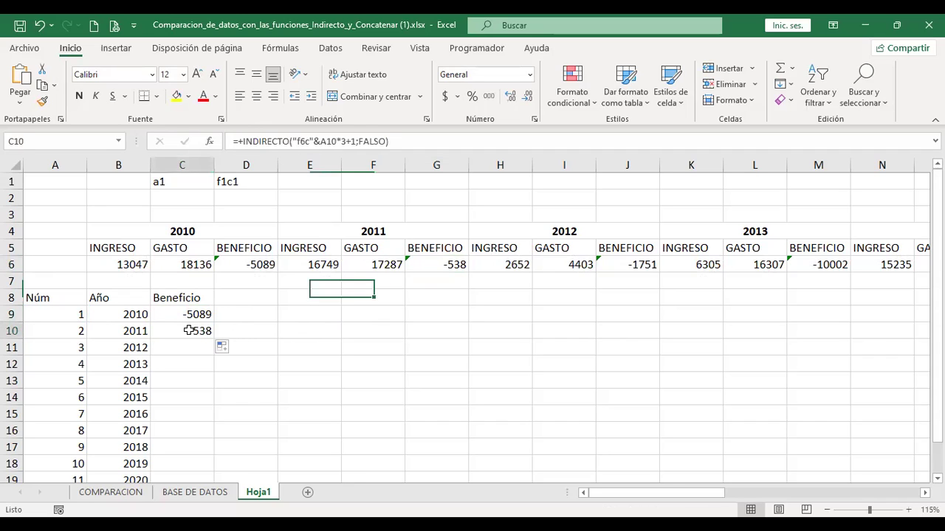
left_click(458, 267)
left_click(185, 313)
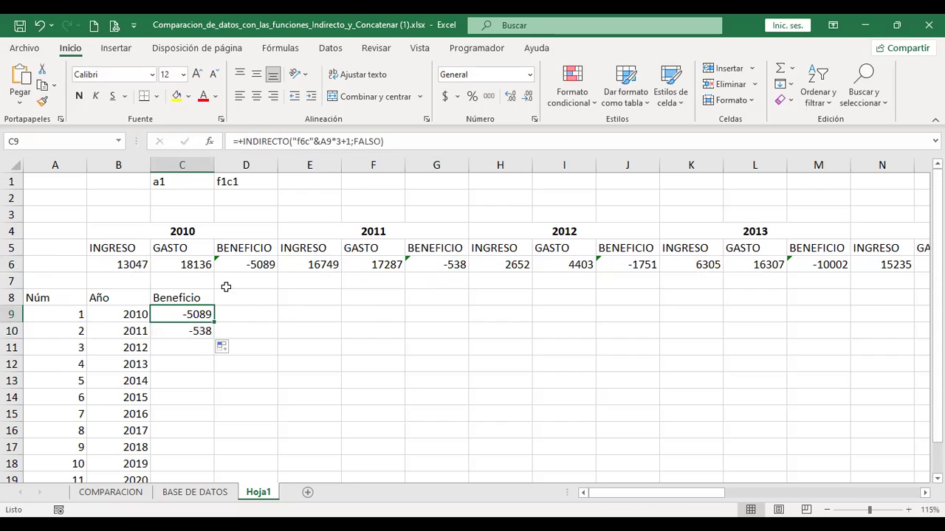
left_click(252, 264)
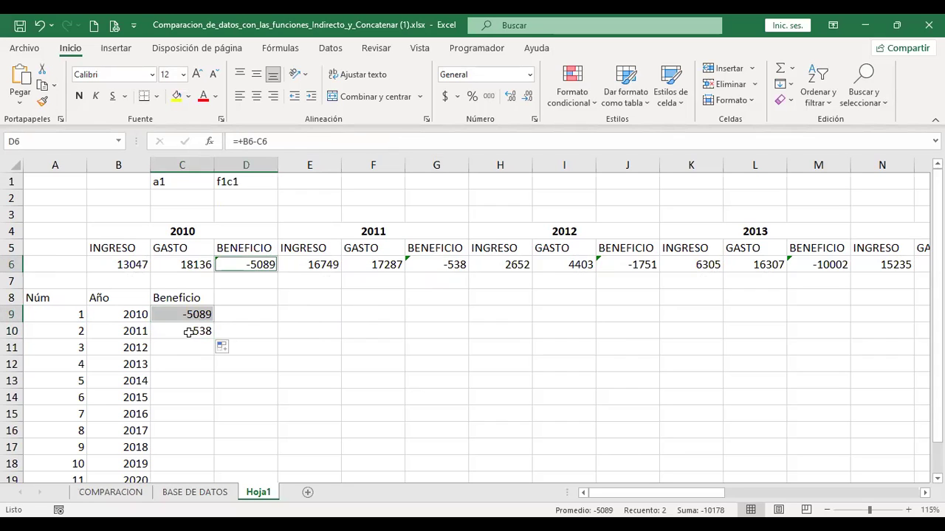
left_click(191, 332)
left_click(436, 263)
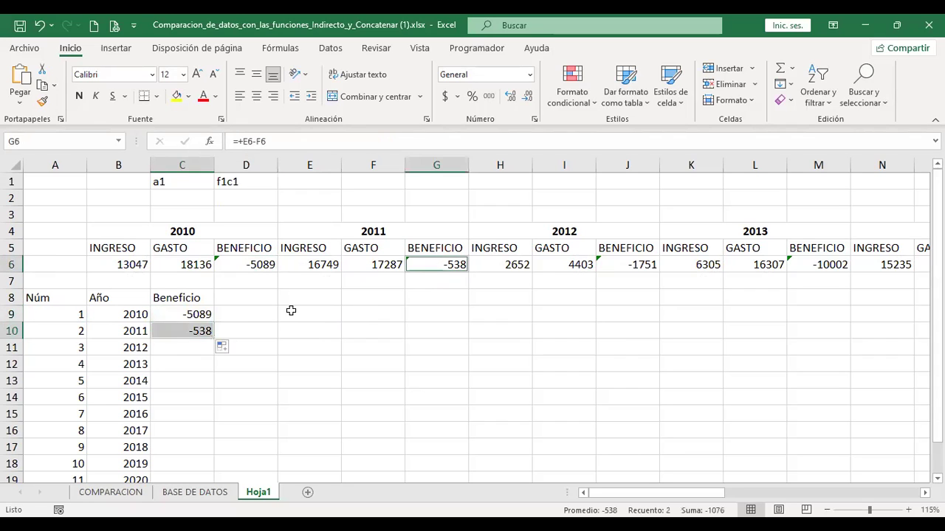
left_click(195, 332)
Extend the formula into C11 and C12, checking against 2012's J6 and 2013's M6
left_click_drag(214, 348, 212, 356)
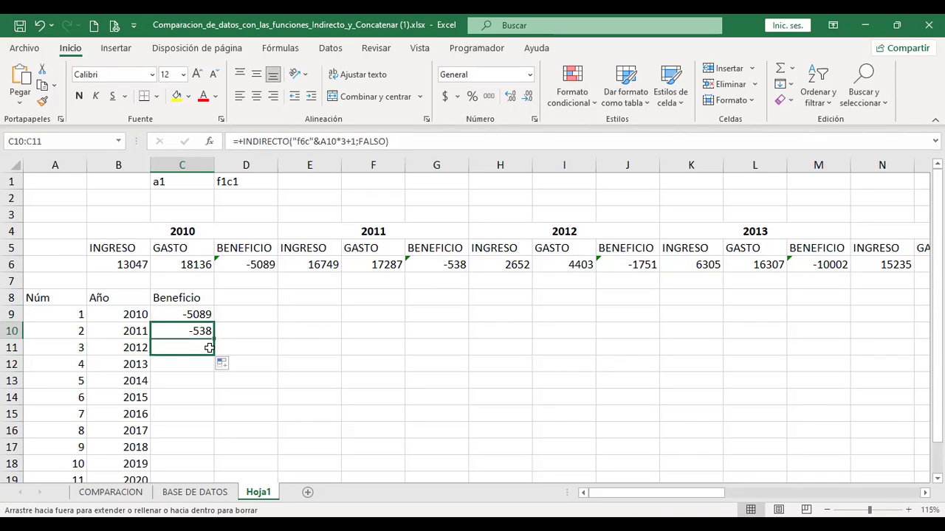
left_click(189, 347)
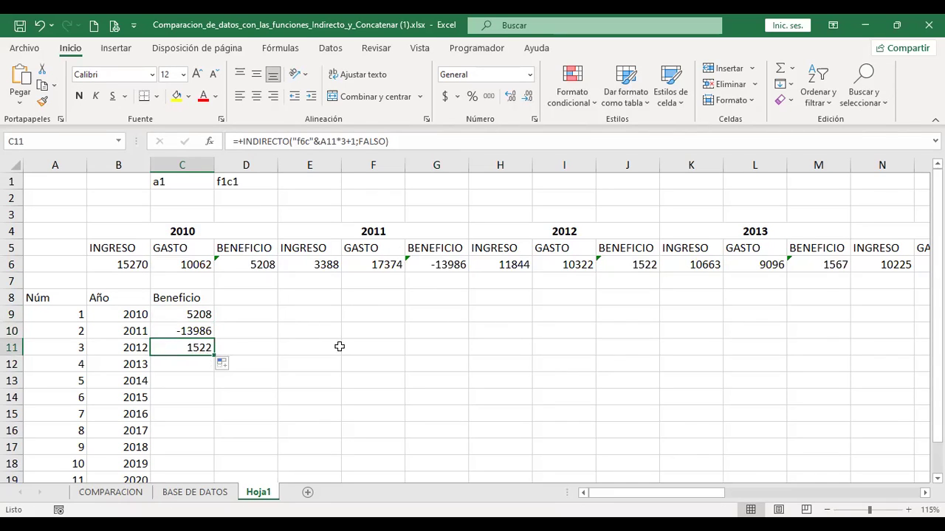
left_click(646, 265, "ctrl")
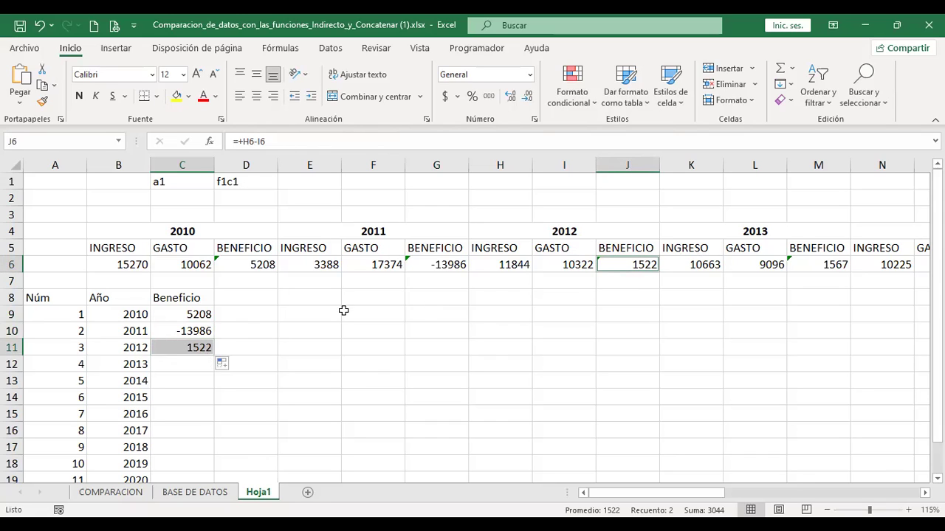
left_click(190, 364)
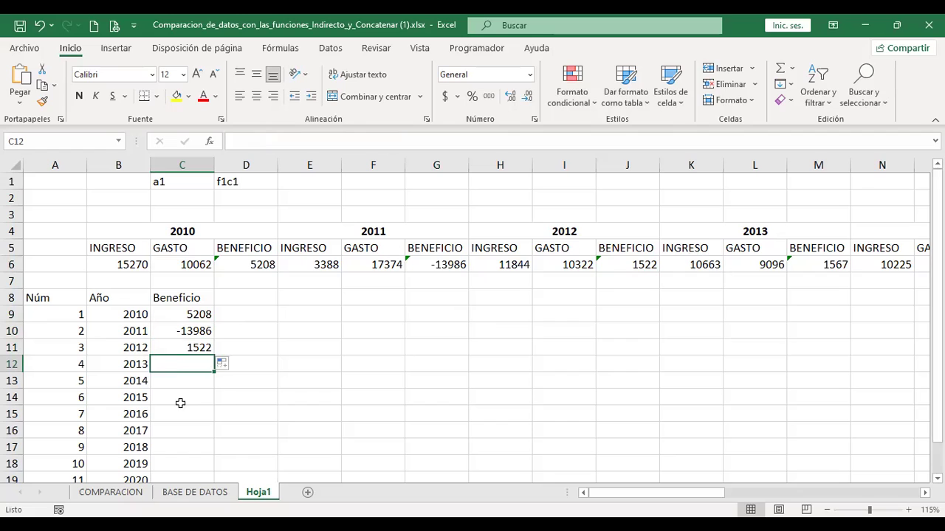
left_click(190, 347)
left_click_drag(214, 356, 210, 380)
left_click(191, 363)
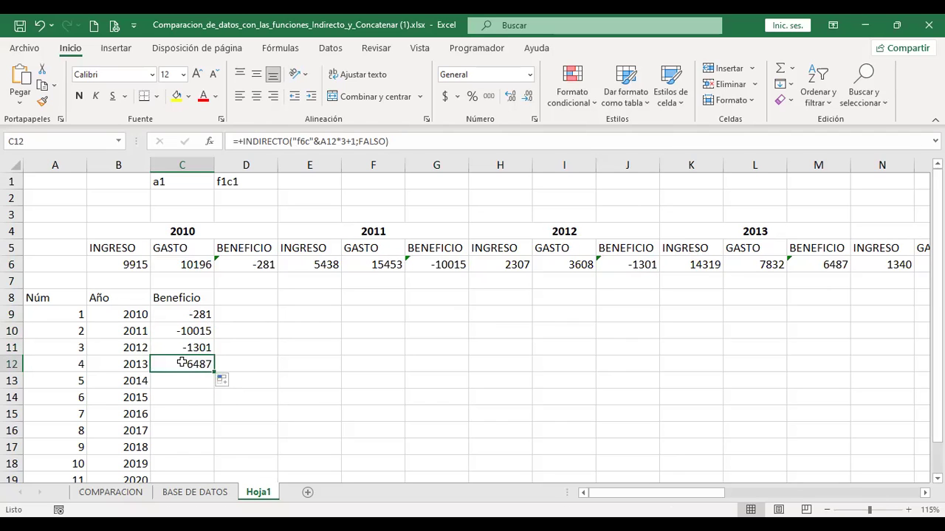
left_click(830, 265, "ctrl")
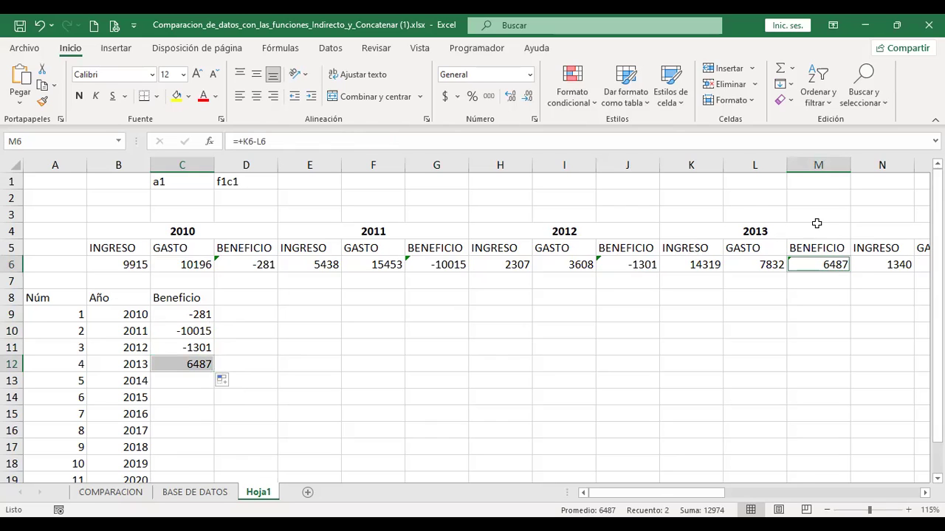
left_click(304, 369)
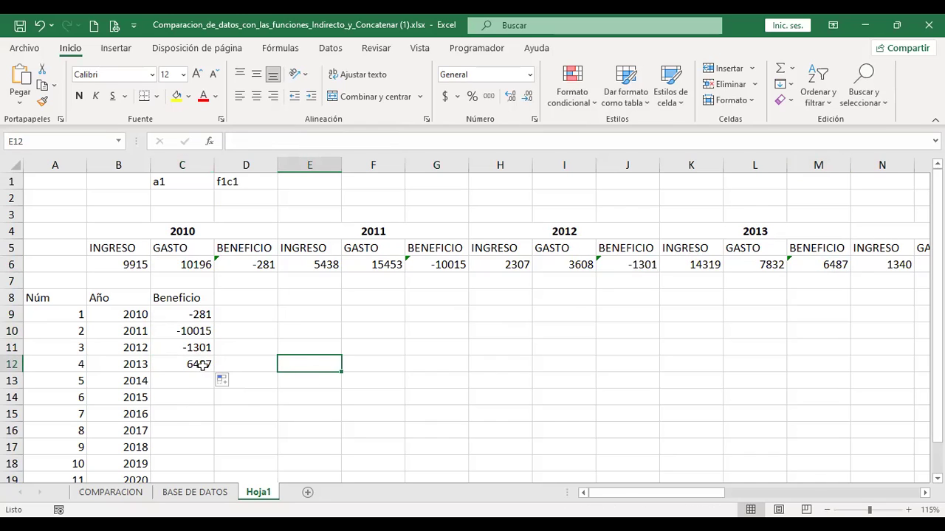
Fill the formula down to C19 and confirm 2020's result of -10941 against row 6
left_click(196, 362)
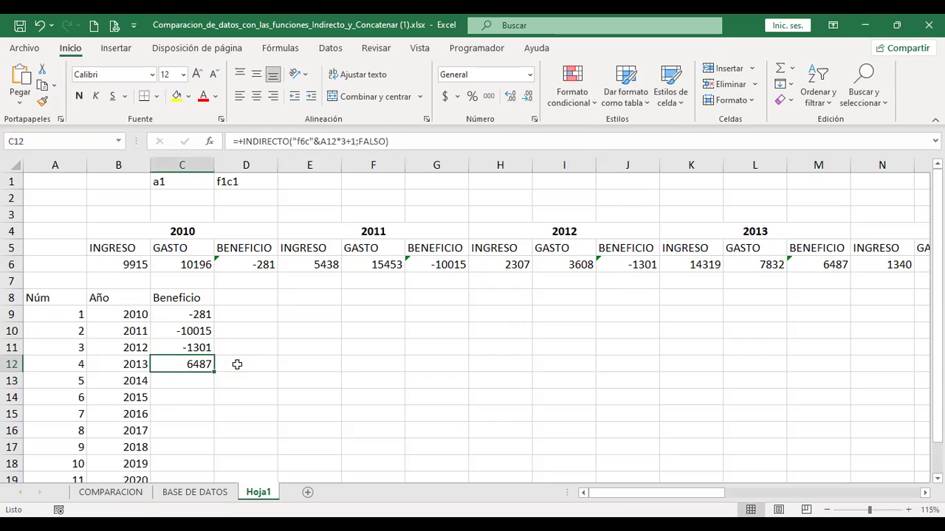
scroll(207, 332, "down", 2)
left_click_drag(214, 272, 211, 388)
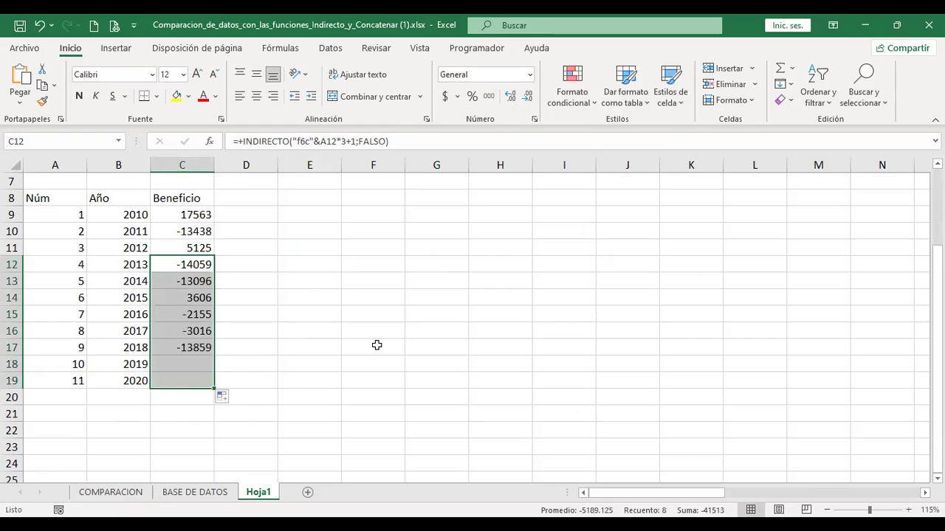
left_click(198, 378)
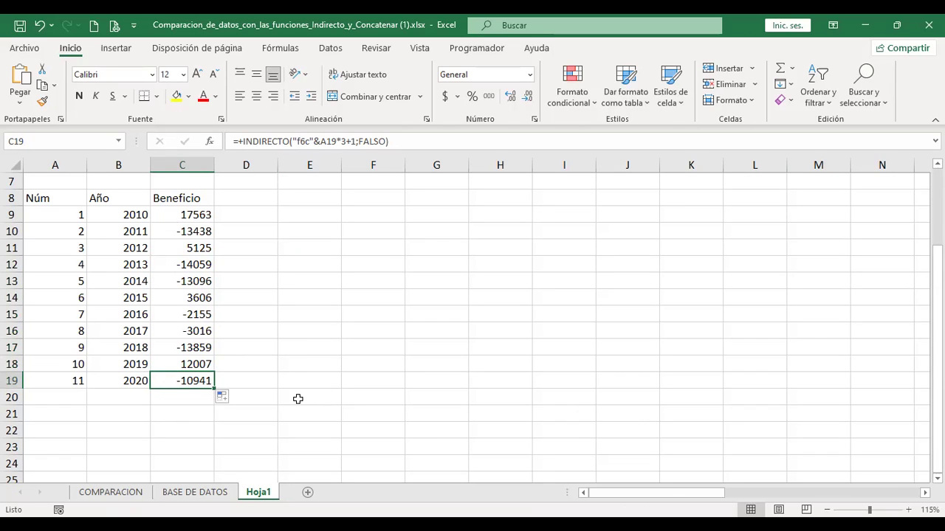
scroll(858, 380, "up", 2)
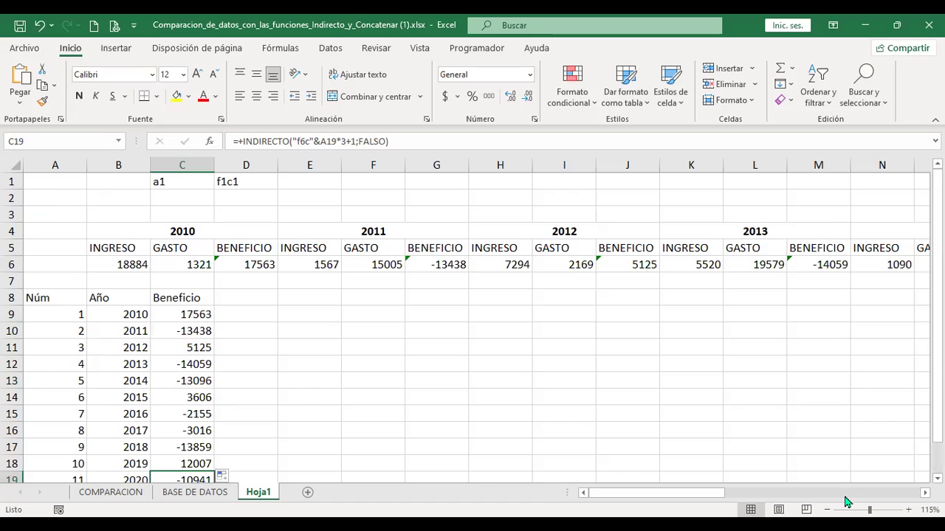
left_click(858, 499)
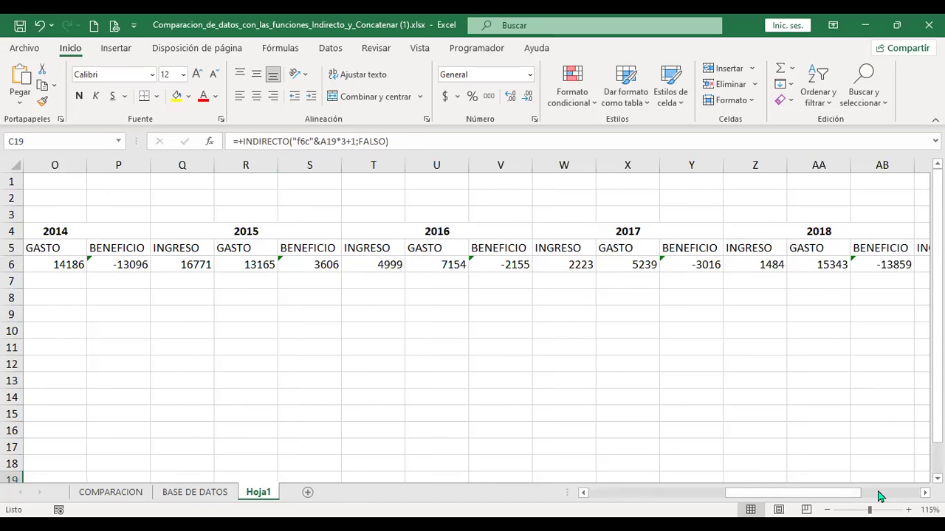
left_click(859, 498)
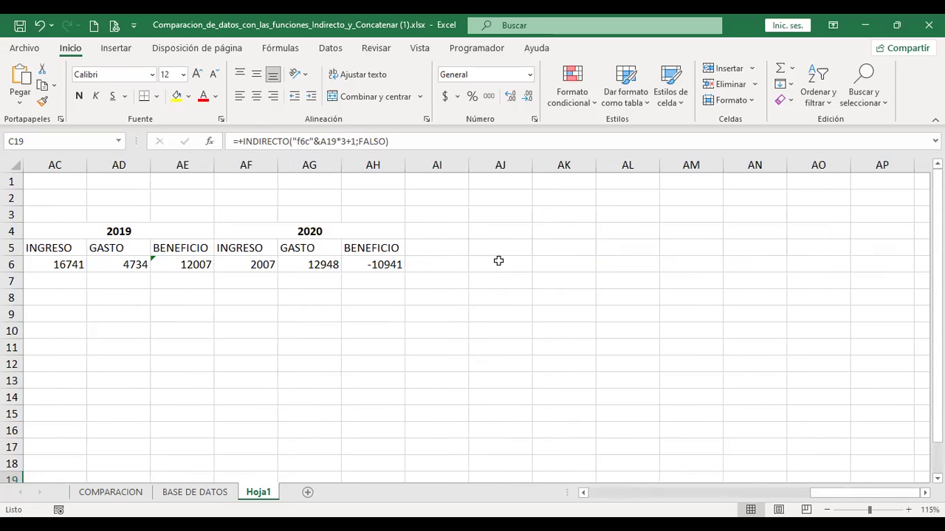
key("ctrl+Home")
Recommit C9's formula so the Beneficio column recalculates, then save the workbook
left_click(185, 313)
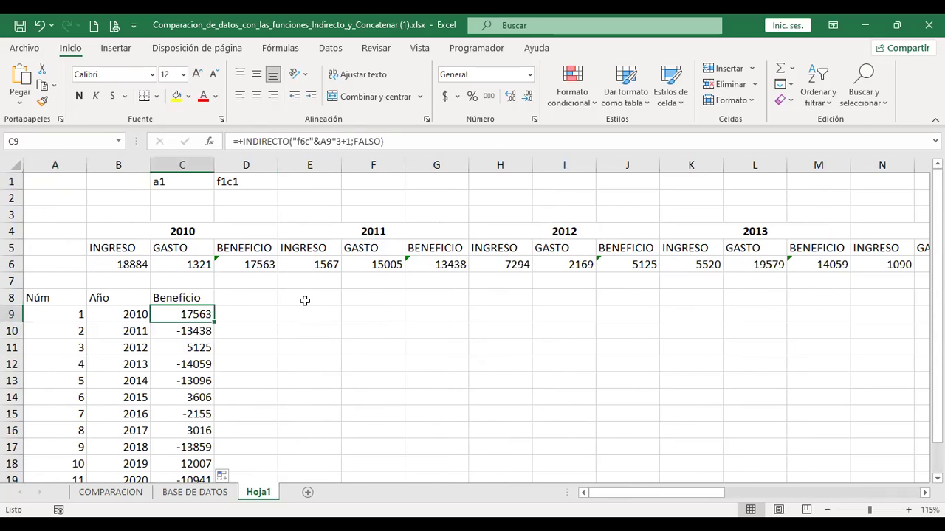
key("F2")
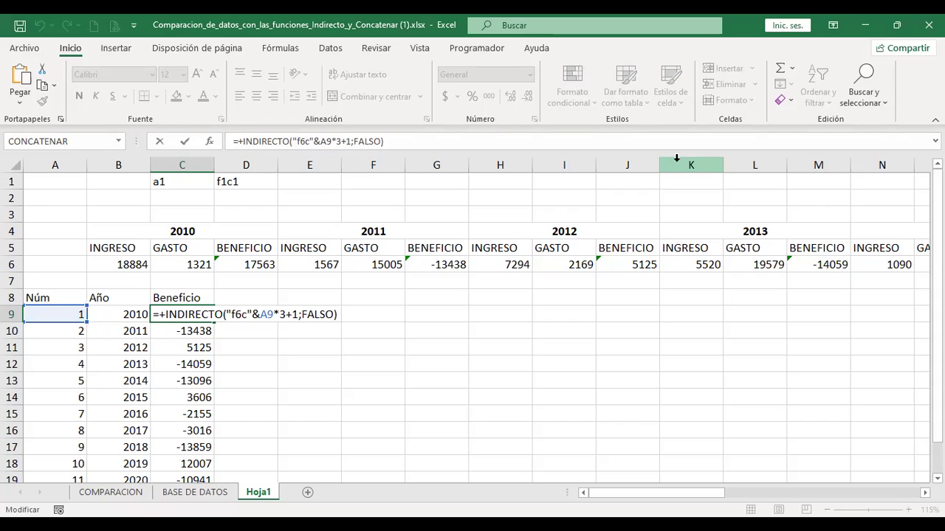
key("Return")
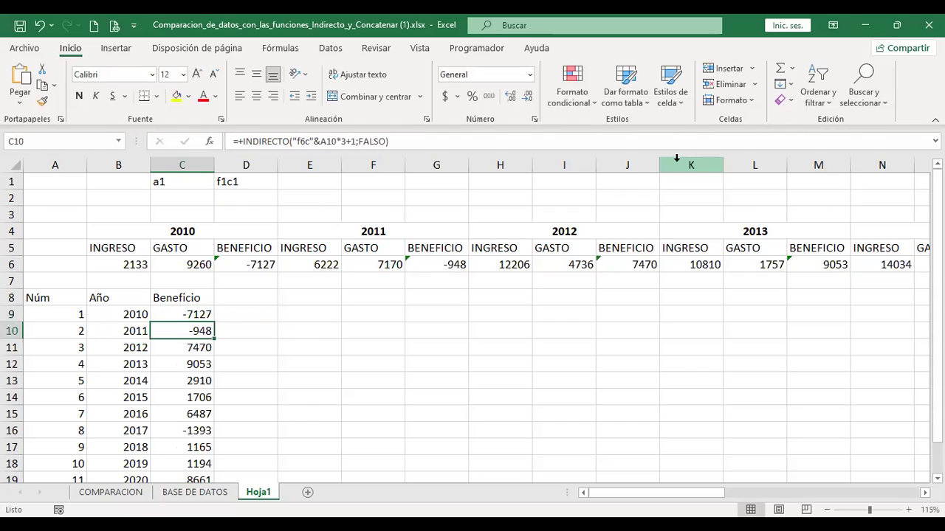
left_click(294, 296)
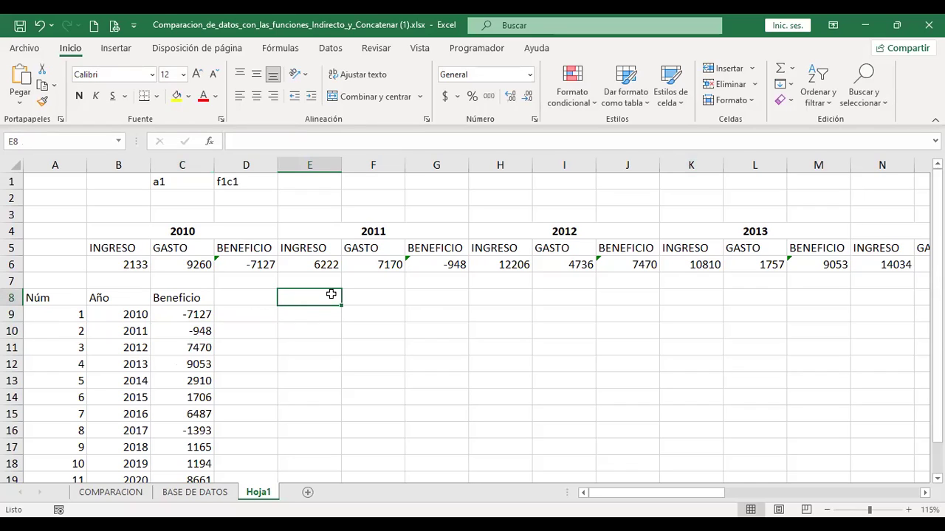
left_click(258, 314)
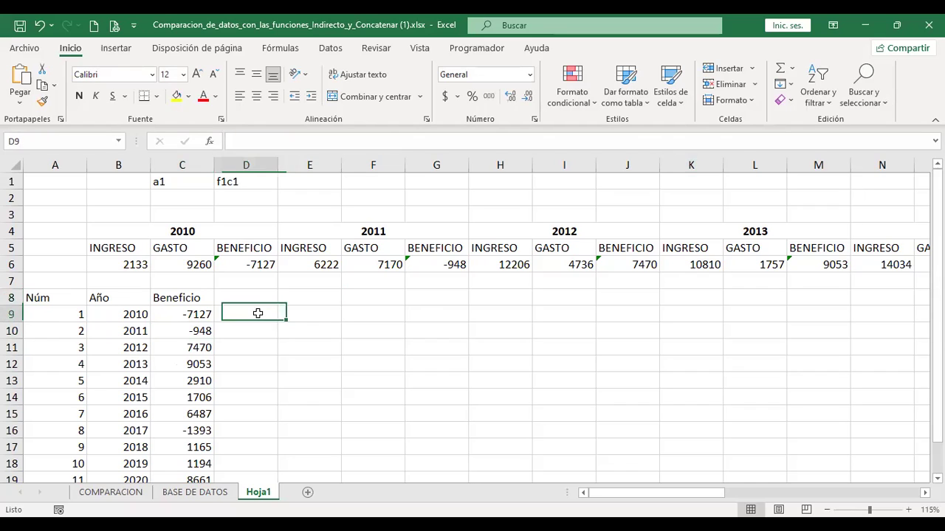
left_click(194, 313)
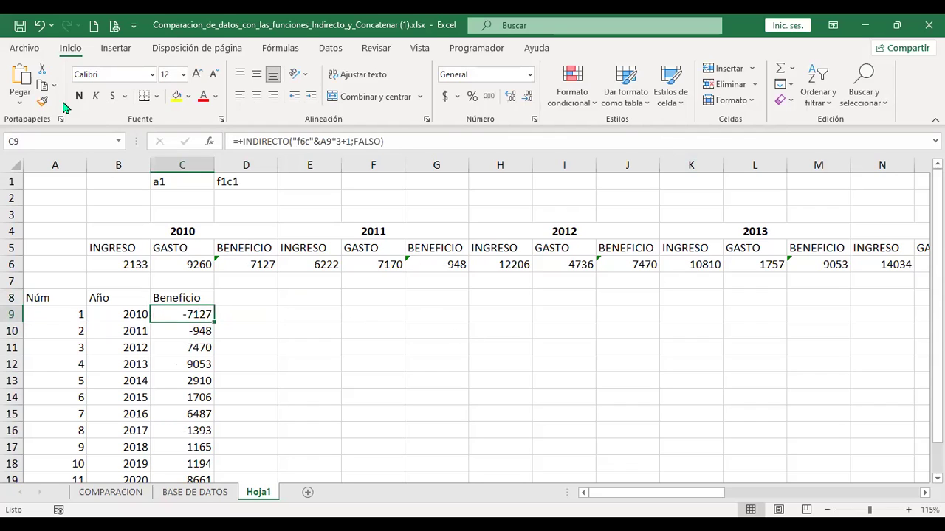
left_click(20, 25)
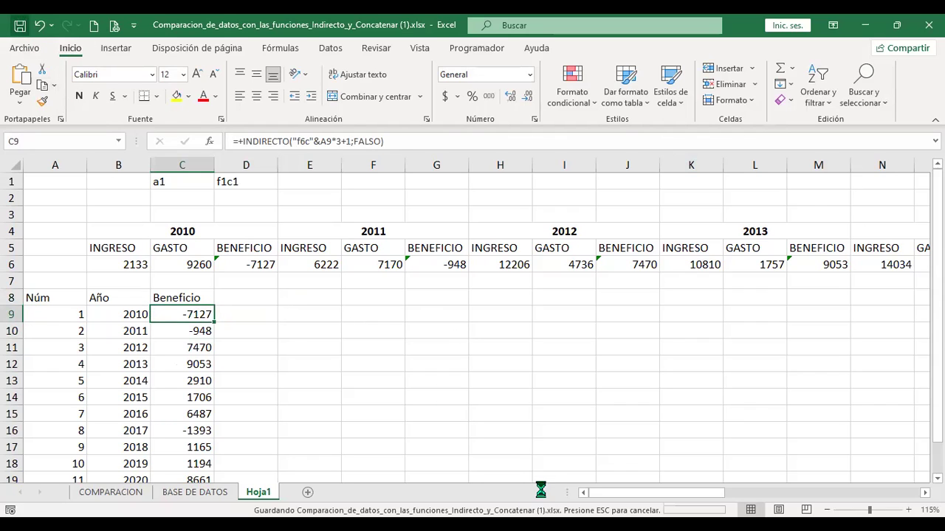
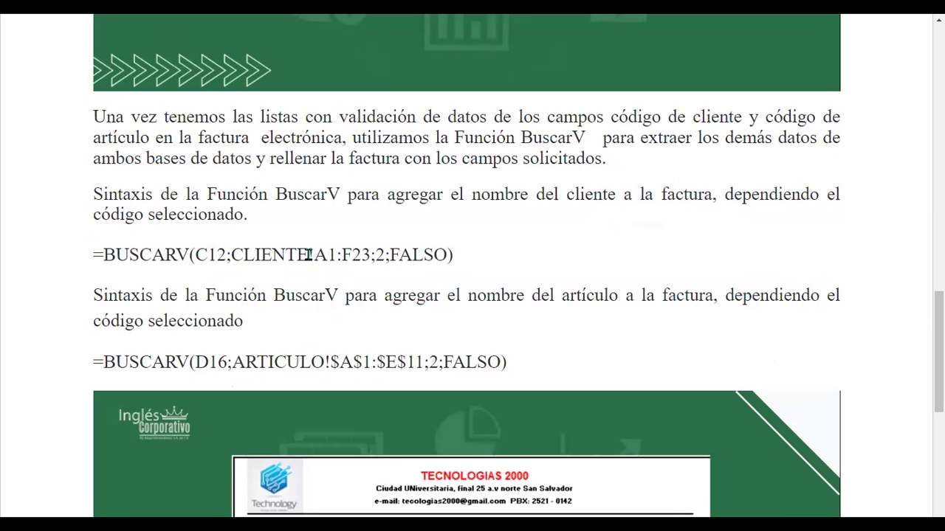
Highlight the CLIENTE!A1:F23 range, column number 2 and FALSO in the first BUSCARV formula
left_click_drag(307, 255, 314, 255)
scroll(379, 264, "down", 1)
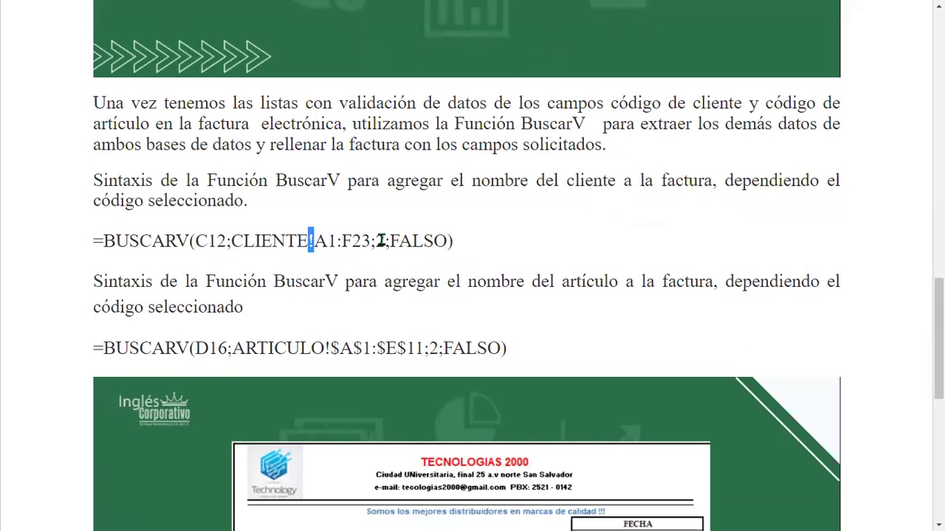
left_click(311, 260)
left_click_drag(231, 238, 372, 240)
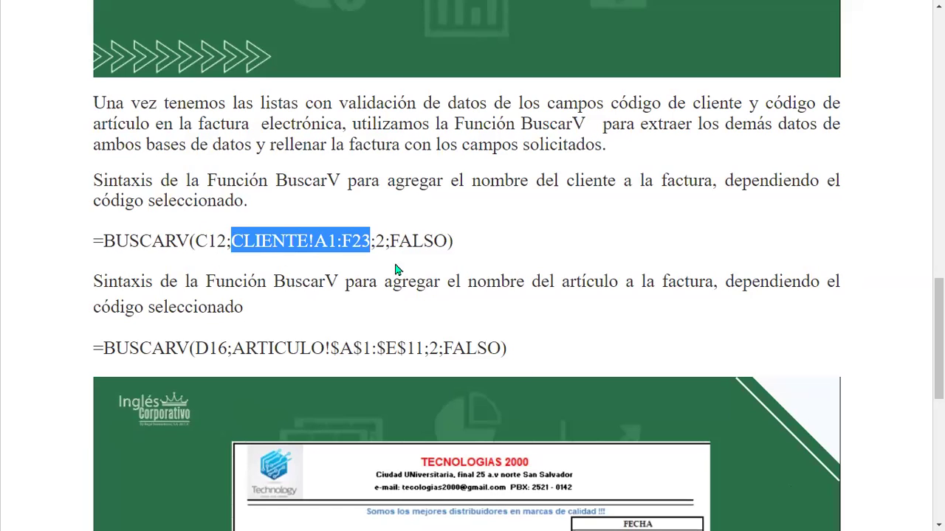
left_click(379, 241)
double_click(380, 241)
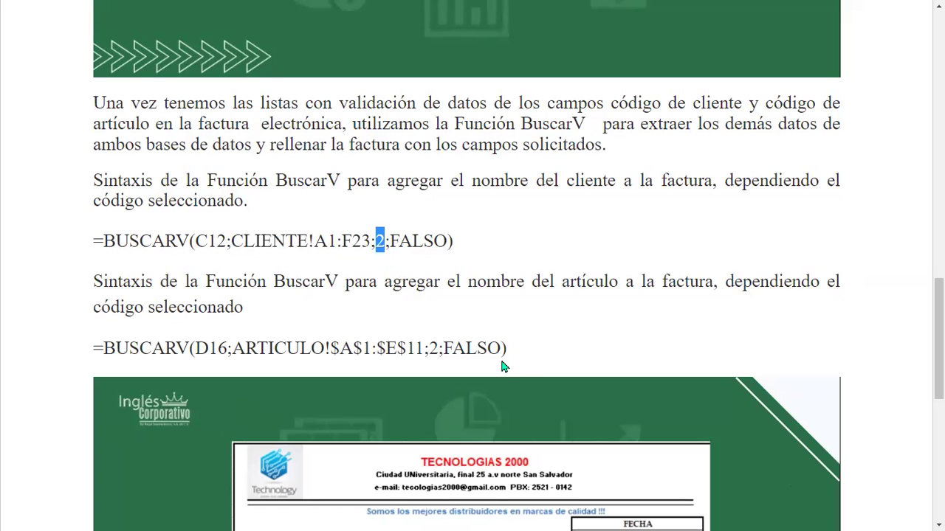
scroll(491, 351, "up", 1)
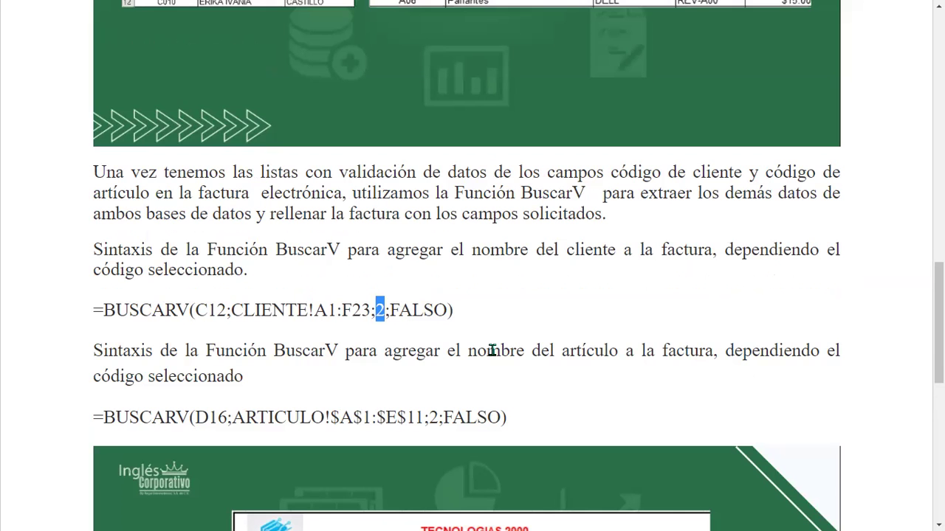
scroll(491, 352, "up", 2)
scroll(199, 104, "up", 1)
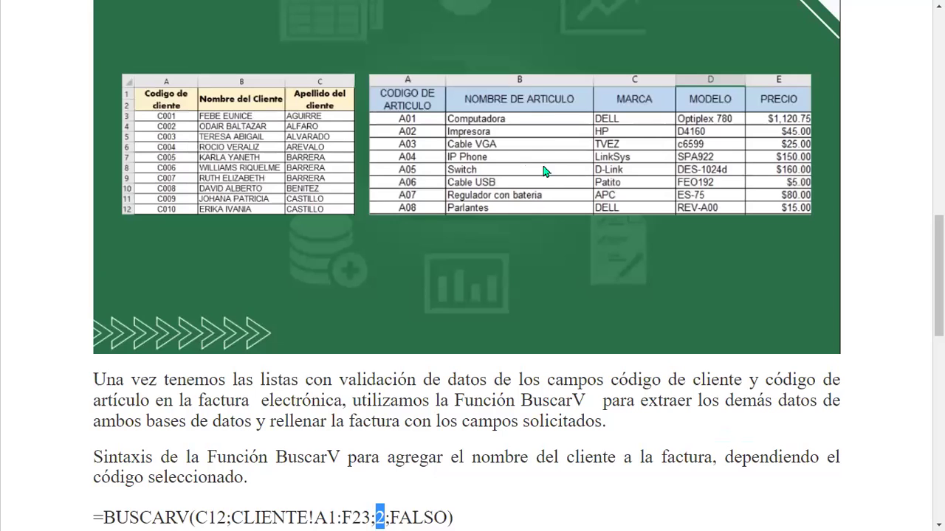
scroll(555, 170, "down", 2)
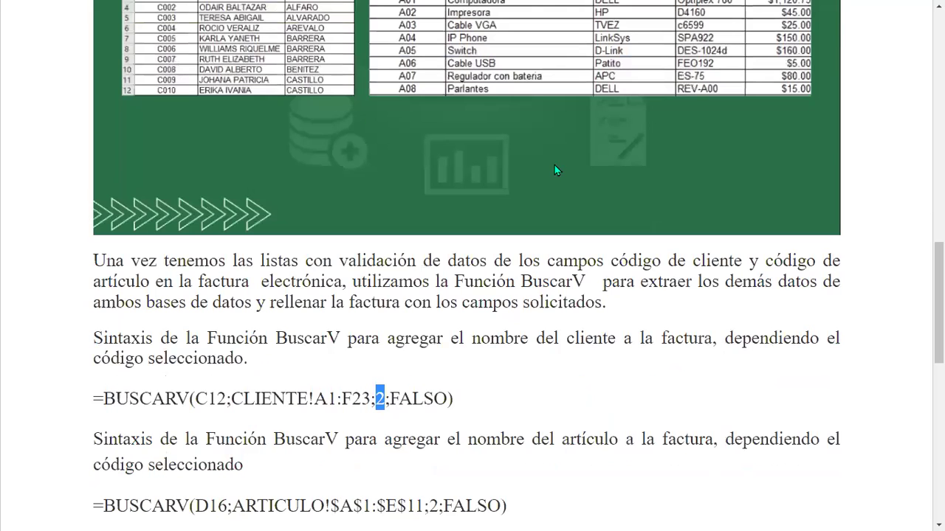
scroll(391, 238, "down", 3)
left_click_drag(389, 241, 448, 240)
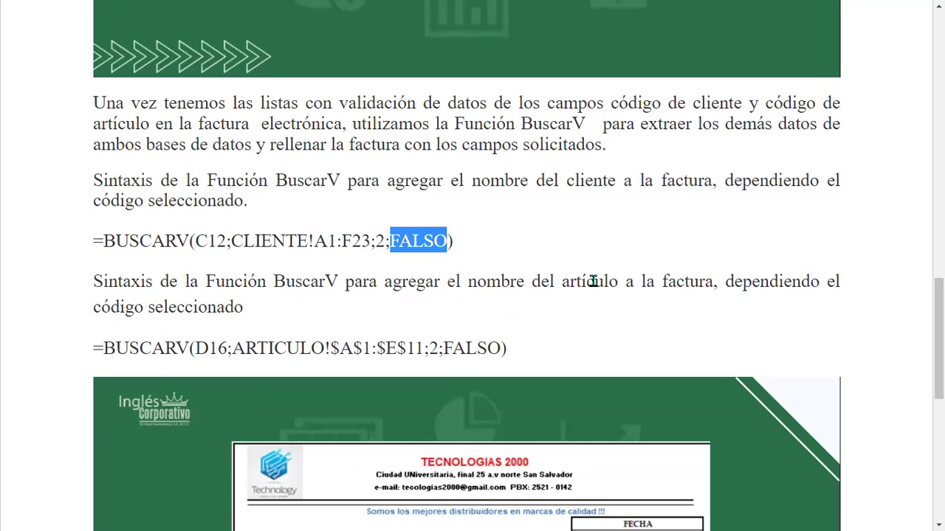
left_click(499, 246)
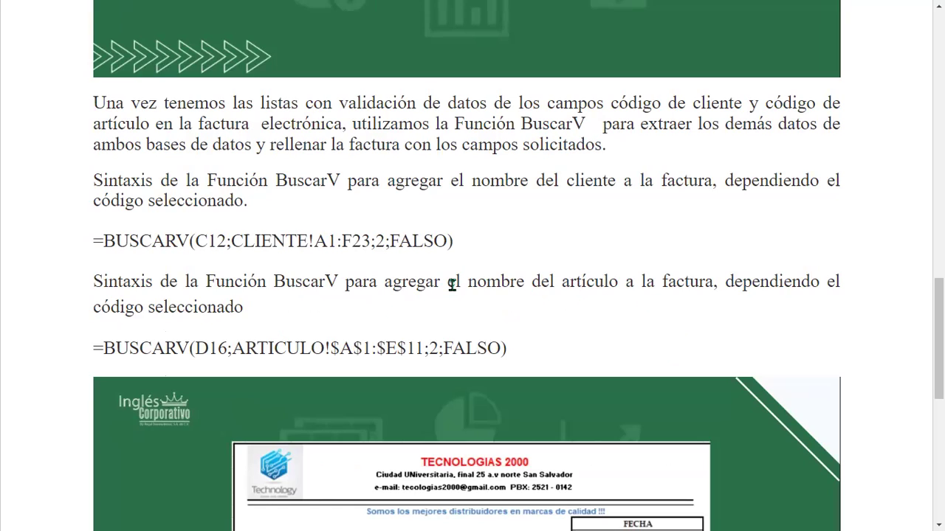
Highlight the ARTICULO!$A$1 table range and FALSO in the second BUSCARV formula
scroll(451, 285, "up", 5)
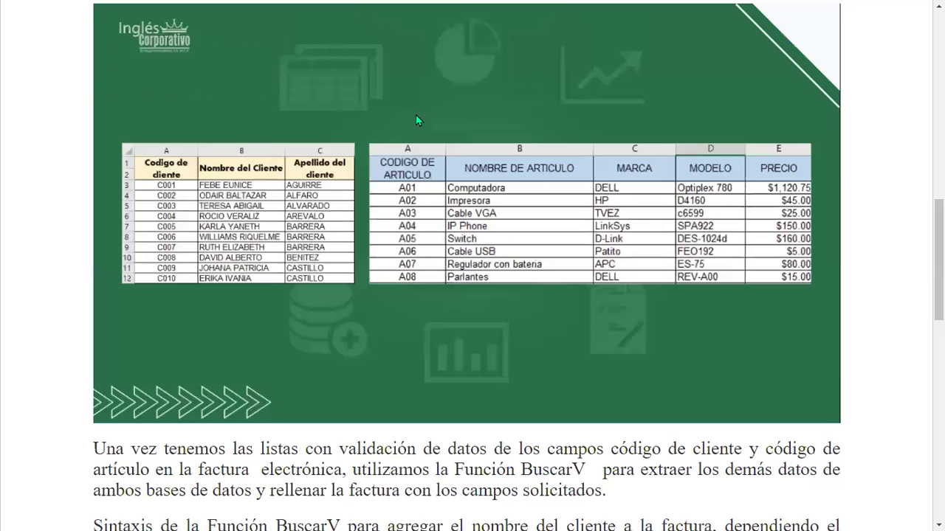
scroll(407, 153, "down", 1)
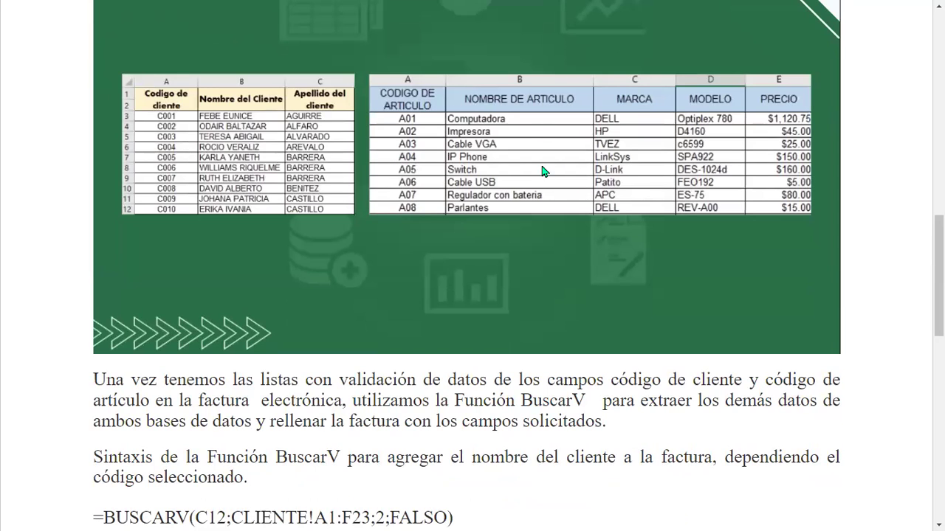
scroll(660, 178, "down", 5)
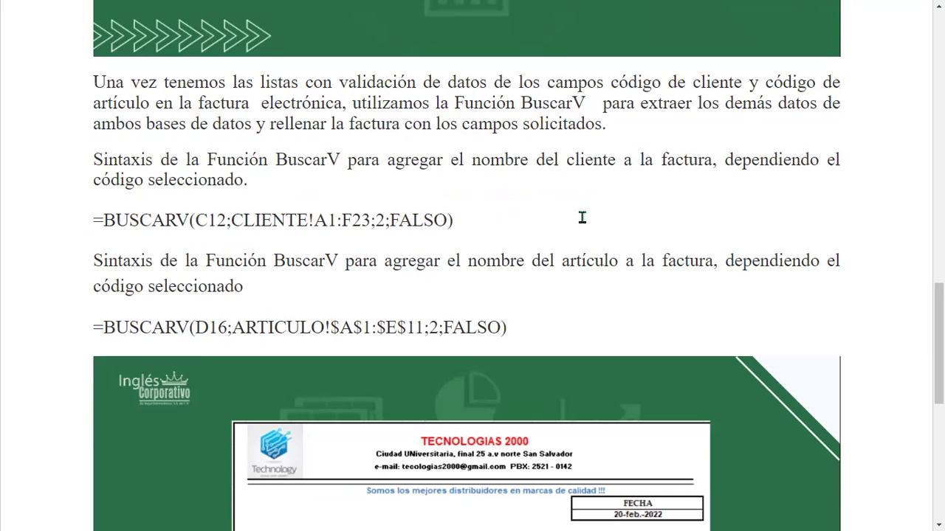
scroll(577, 217, "down", 1)
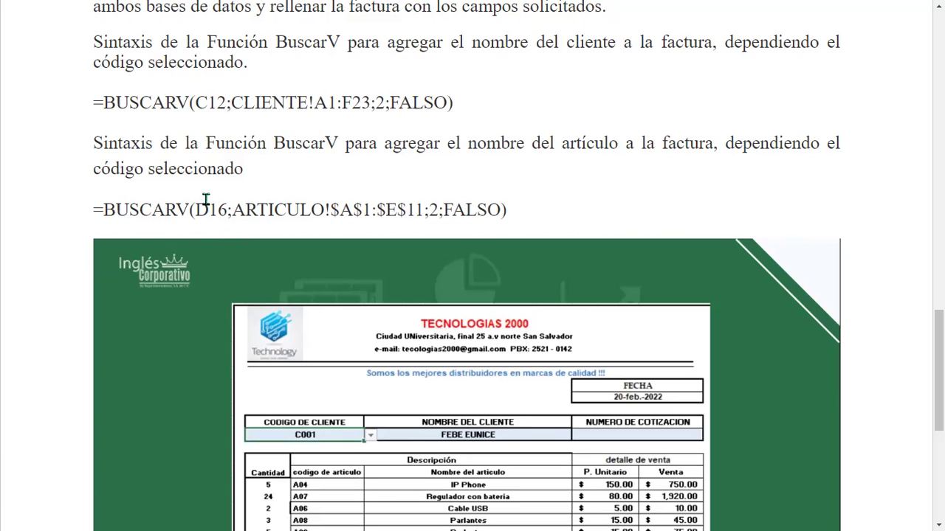
left_click_drag(232, 209, 357, 214)
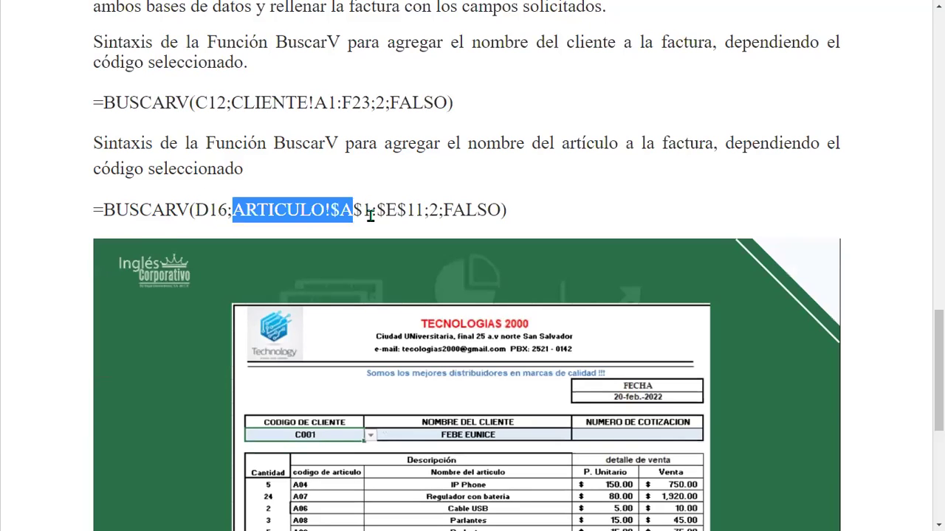
left_click_drag(283, 204, 295, 206)
left_click(361, 216)
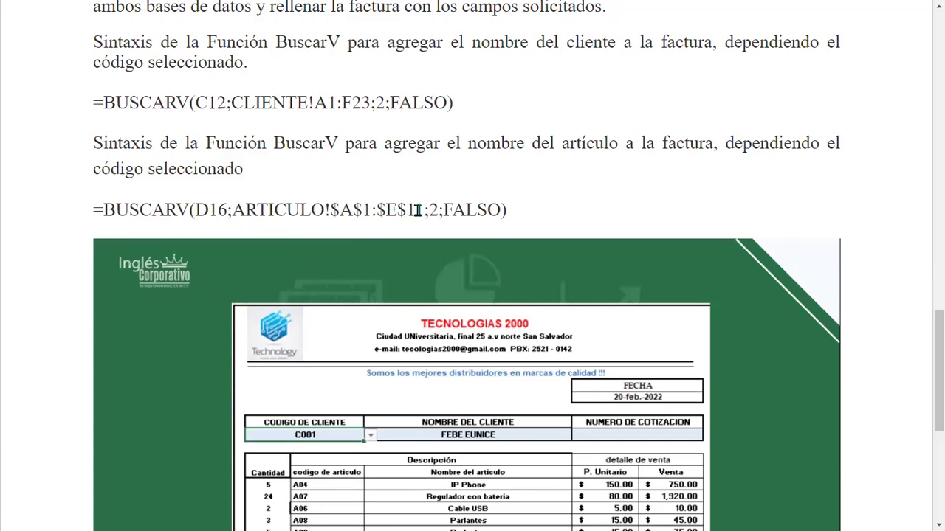
left_click_drag(443, 211, 500, 211)
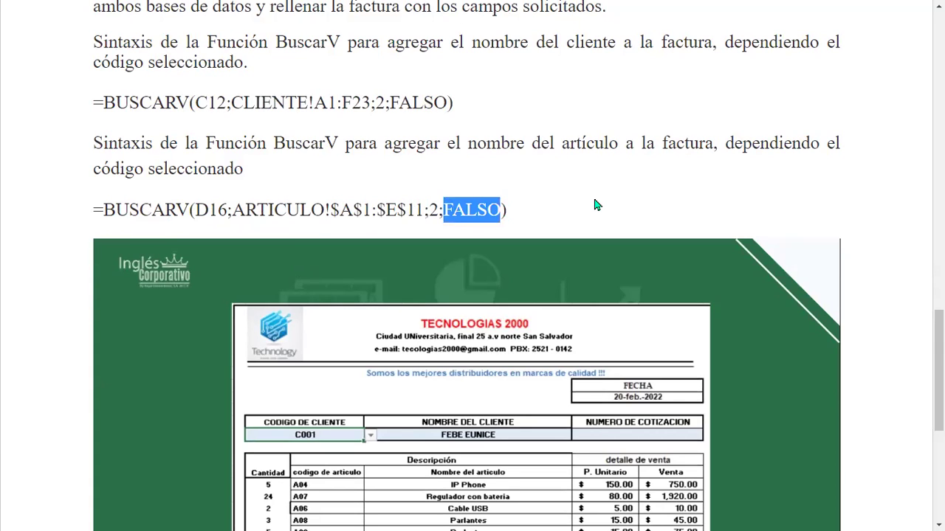
left_click(594, 200)
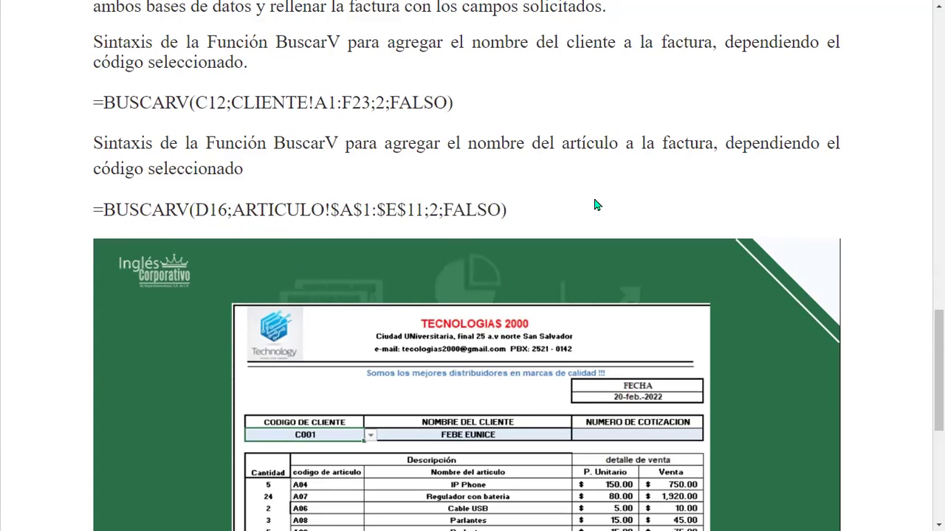
scroll(594, 201, "down", 3)
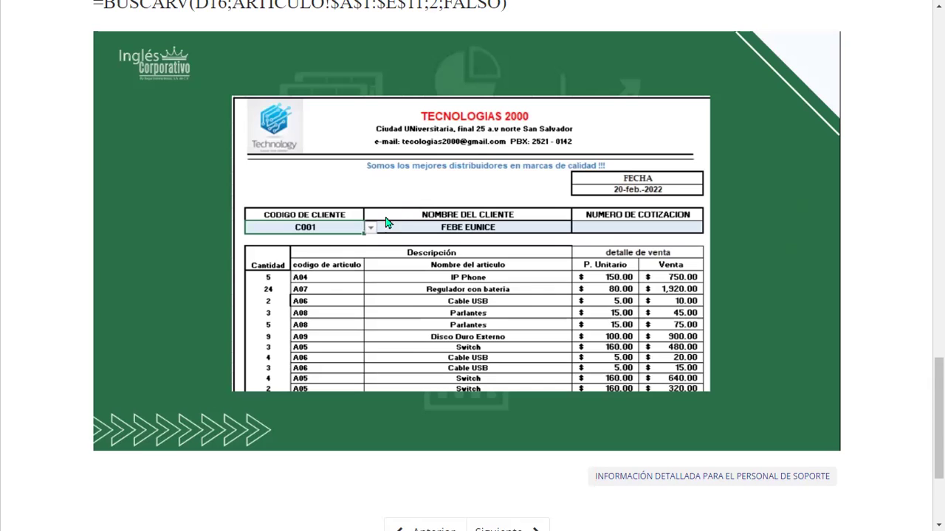
scroll(346, 265, "down", 1)
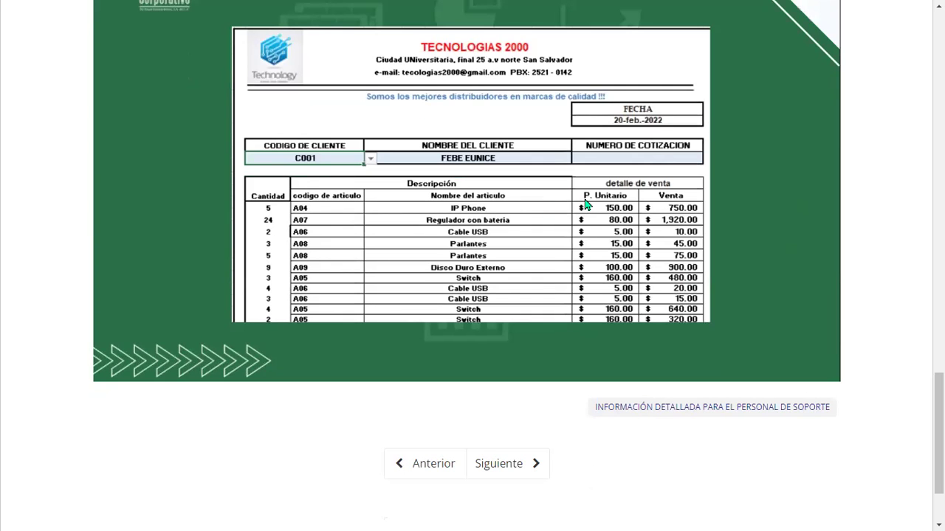
scroll(543, 247, "down", 2)
Move to the next unit on validation lists with BuscarV and scroll to its video
left_click(496, 364)
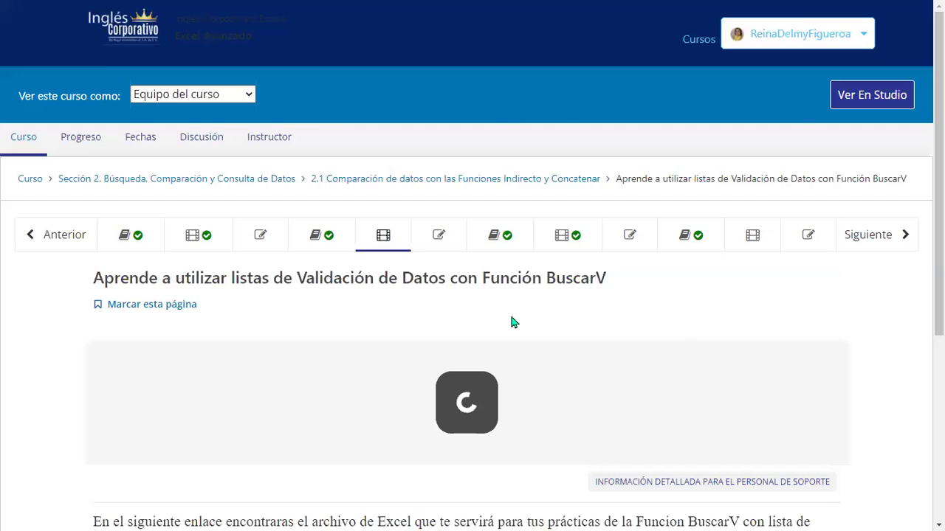
scroll(513, 321, "down", 2)
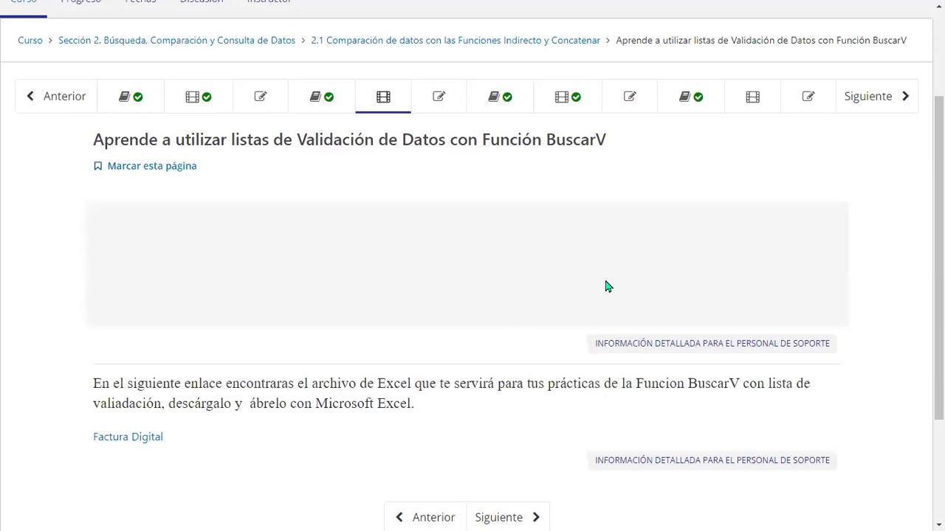
scroll(606, 286, "down", 1)
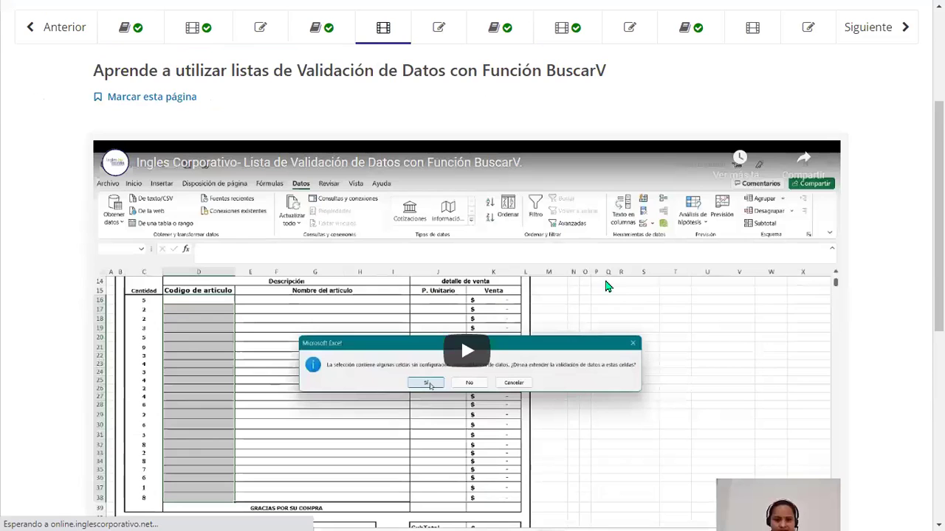
scroll(466, 295, "down", 1)
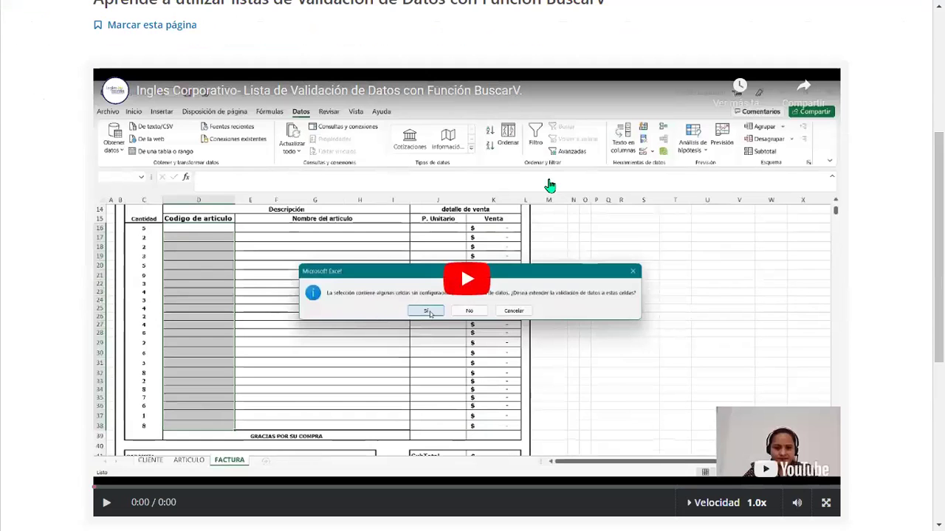
Play the validation-list lesson video through to its 7:48 end
left_click(465, 276)
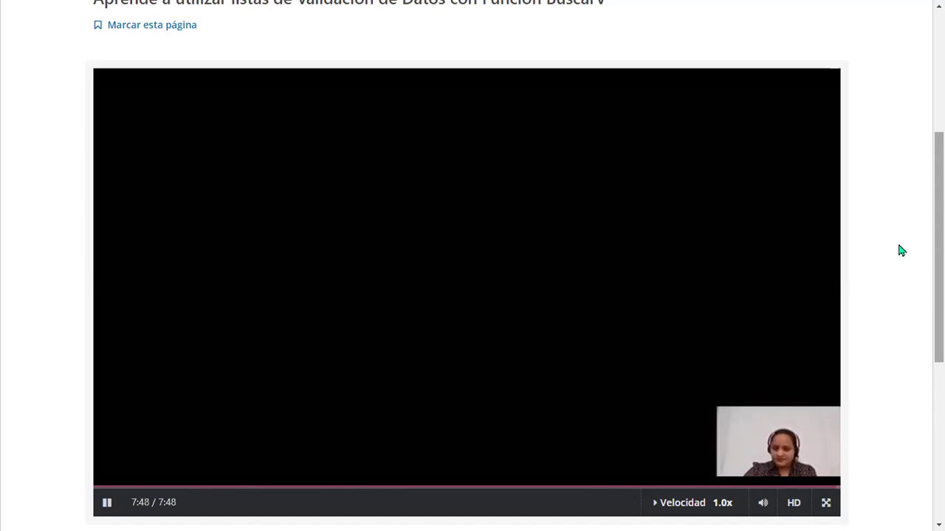
Download the Factura Digital practice workbook from the course unit
scroll(871, 298, "down", 3)
scroll(871, 297, "down", 1)
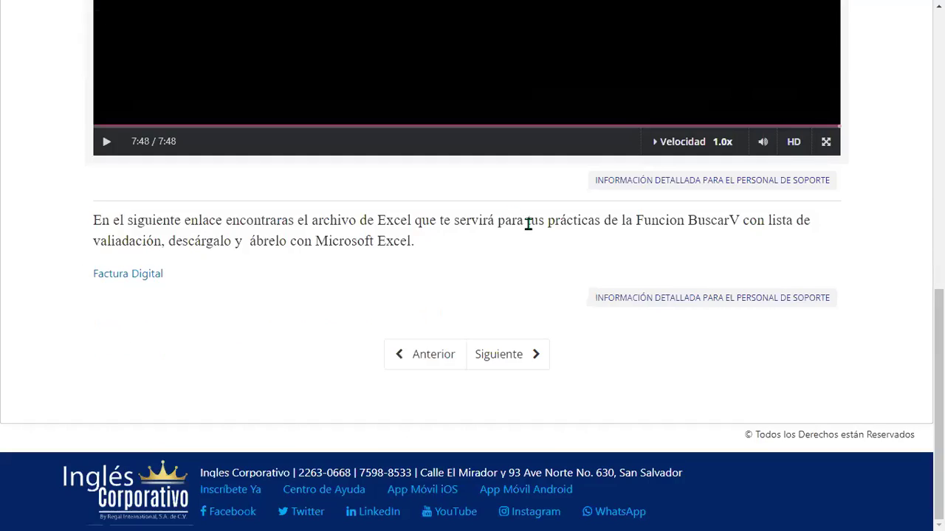
left_click(141, 276)
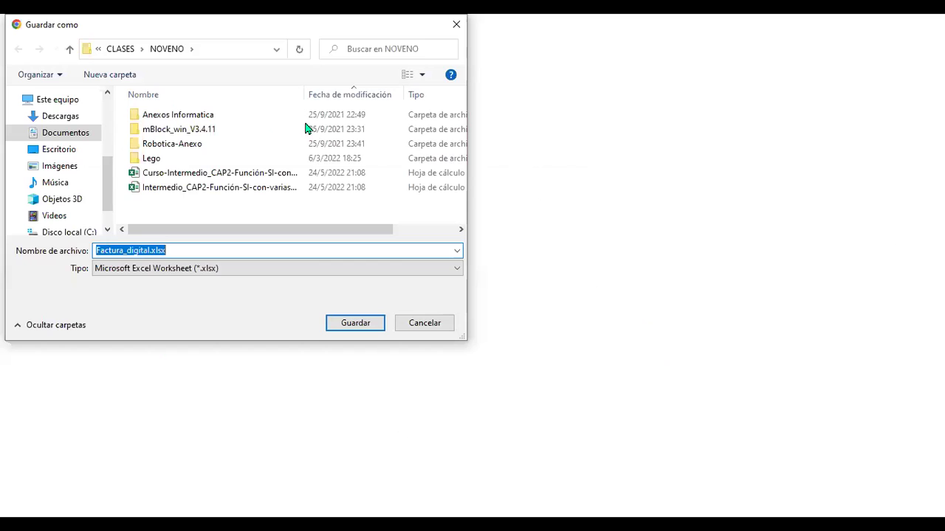
Save it under 2021 - 2022 > Inglés corporativo > Mayo 2022 > Excel avanzado > Semana 2 > AV-M070622
left_click(124, 51)
left_click(167, 49)
scroll(235, 187, "down", 2)
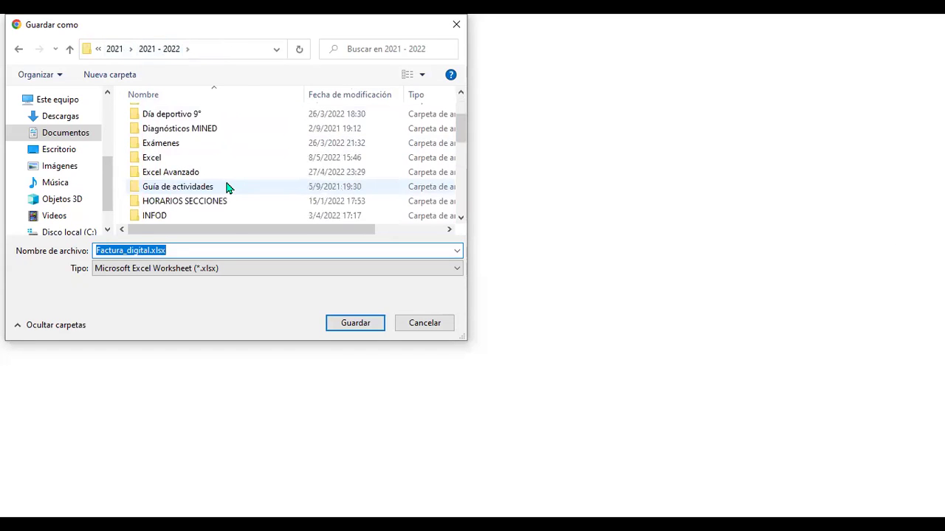
scroll(196, 171, "down", 1)
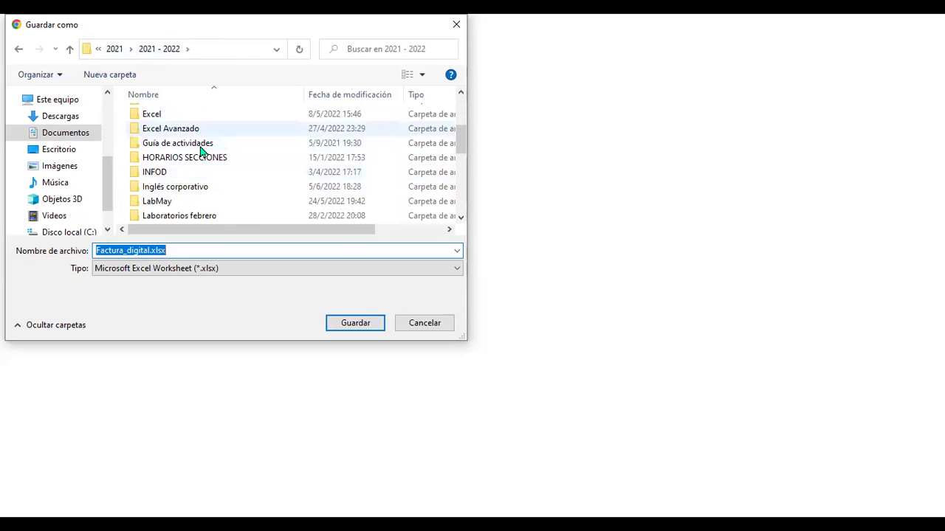
double_click(197, 188)
double_click(186, 129)
double_click(184, 126)
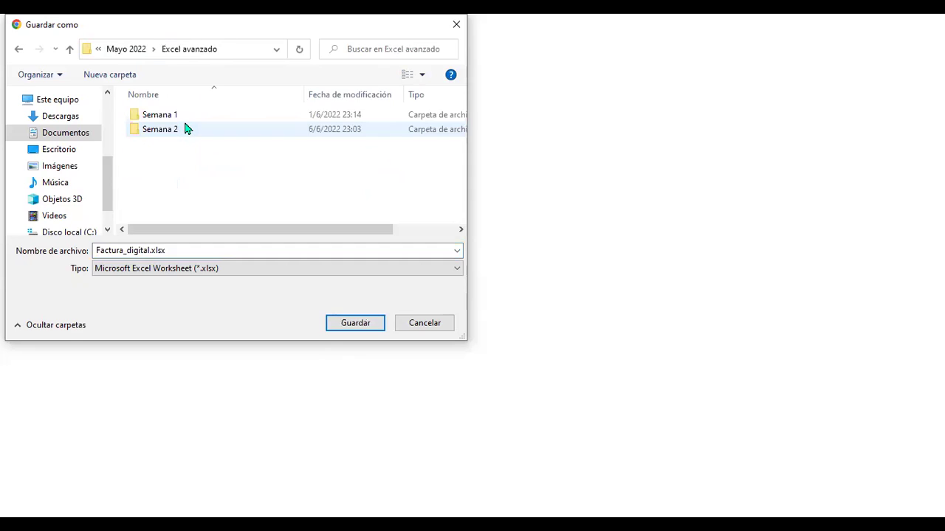
double_click(185, 130)
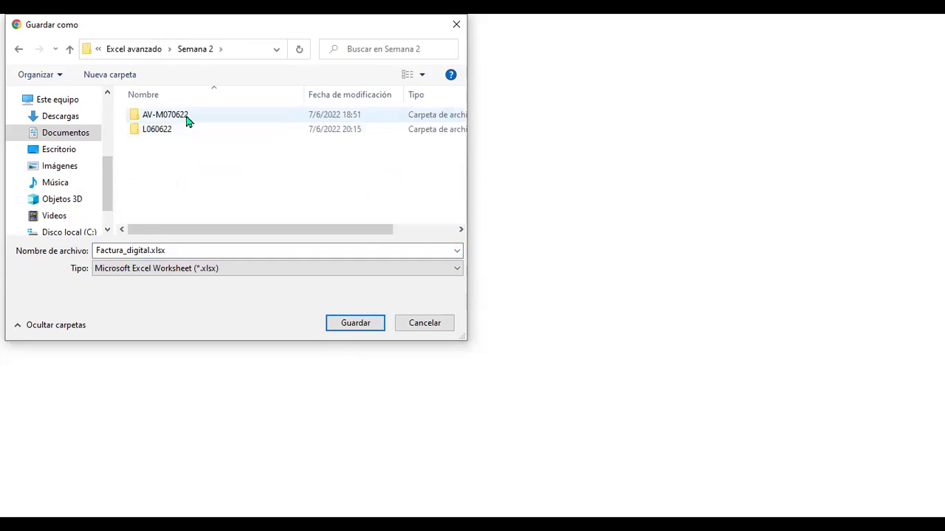
double_click(186, 120)
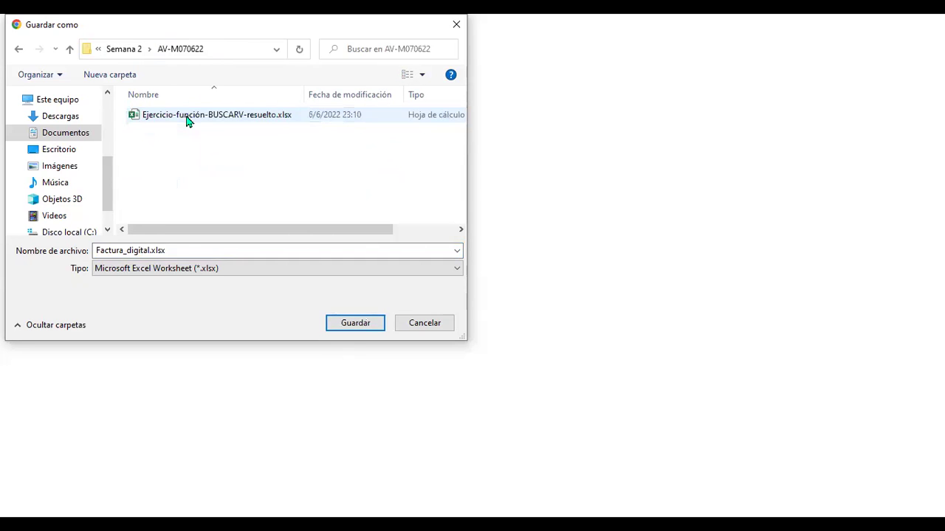
left_click(373, 330)
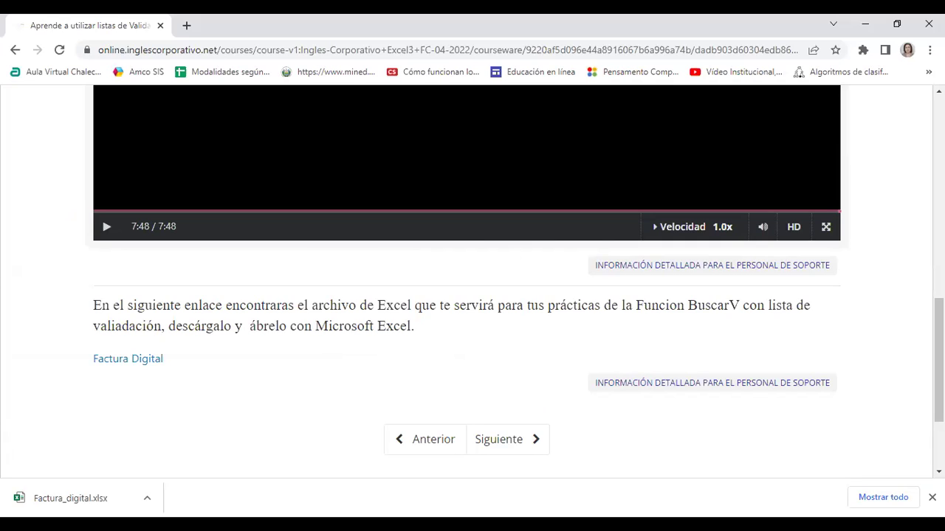
Open Factura_digital.xlsx, browse the FACTURA and CLIENTE sheets, and confirm no range names exist yet
left_click(68, 499)
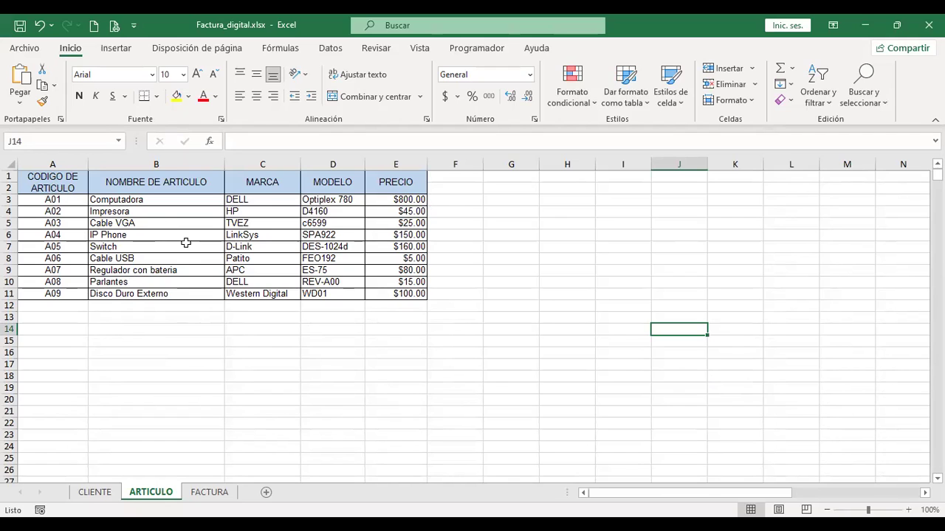
left_click(203, 493)
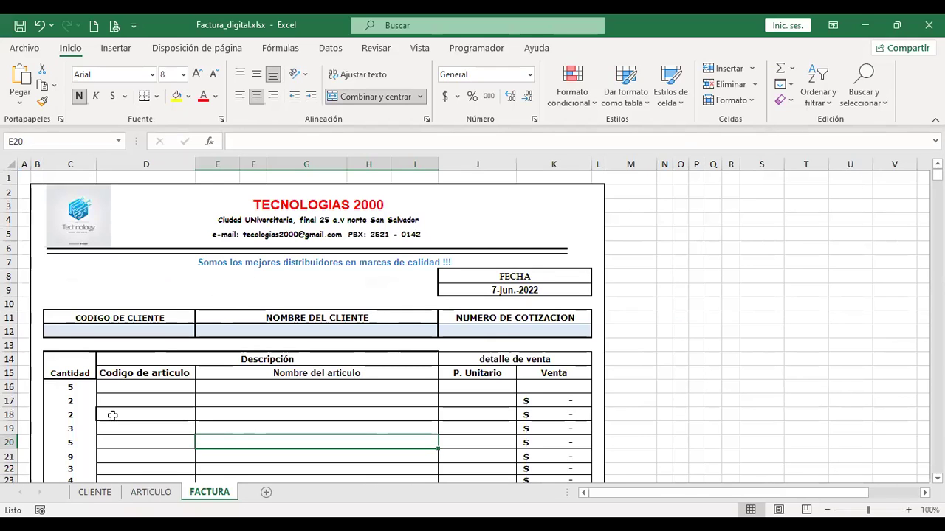
left_click(92, 492)
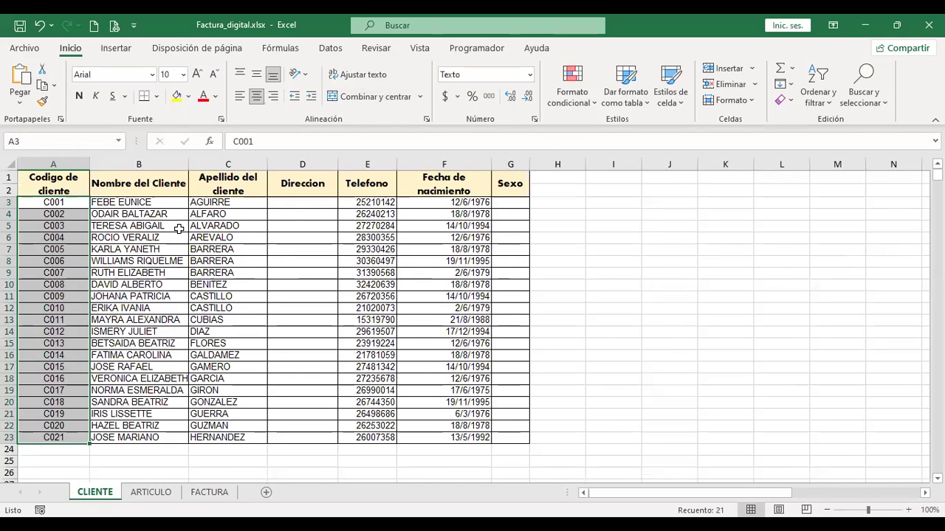
left_click(212, 495)
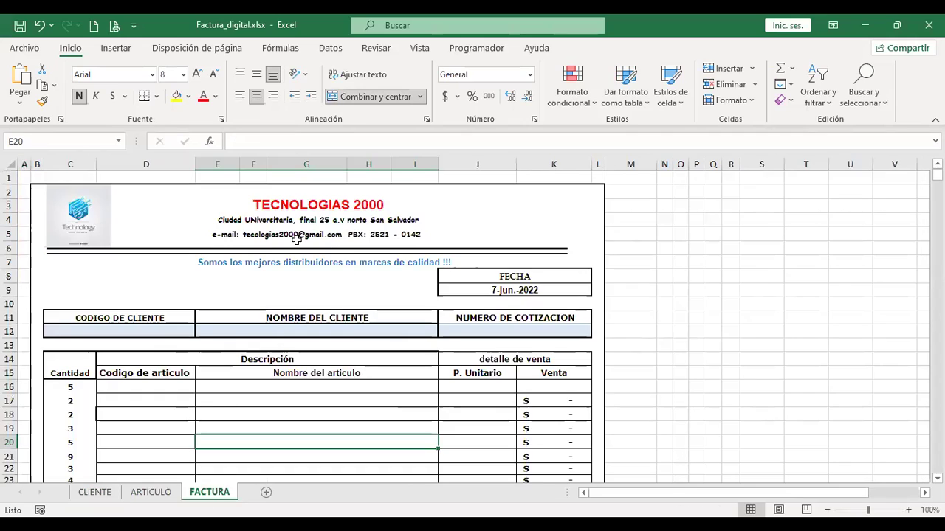
left_click(147, 331)
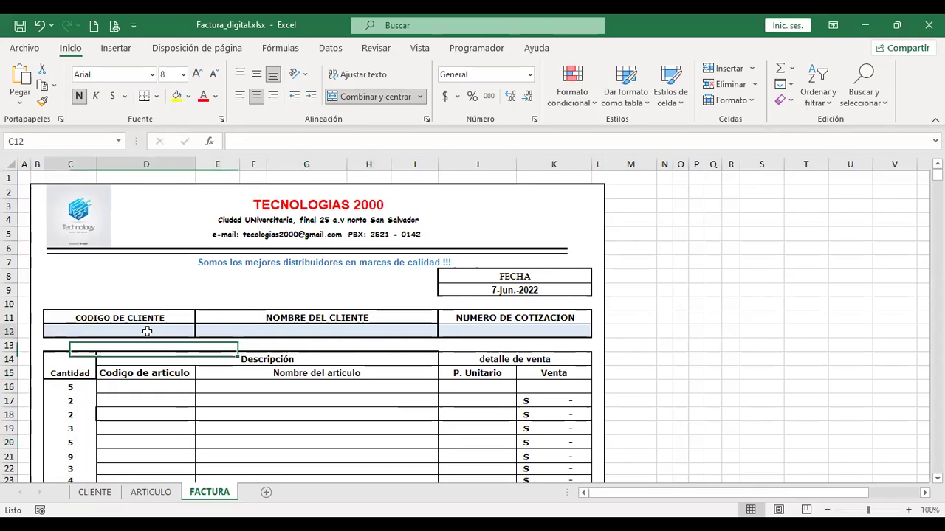
left_click(119, 141)
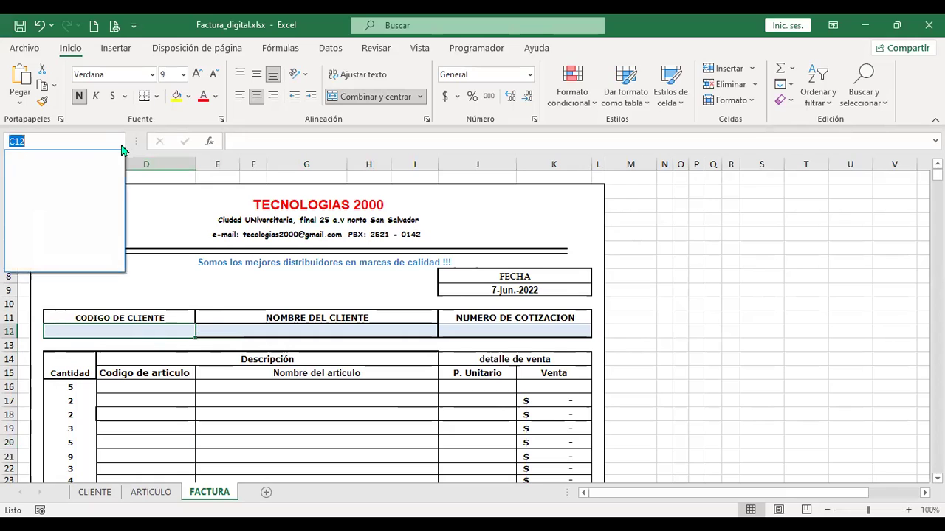
left_click(239, 331)
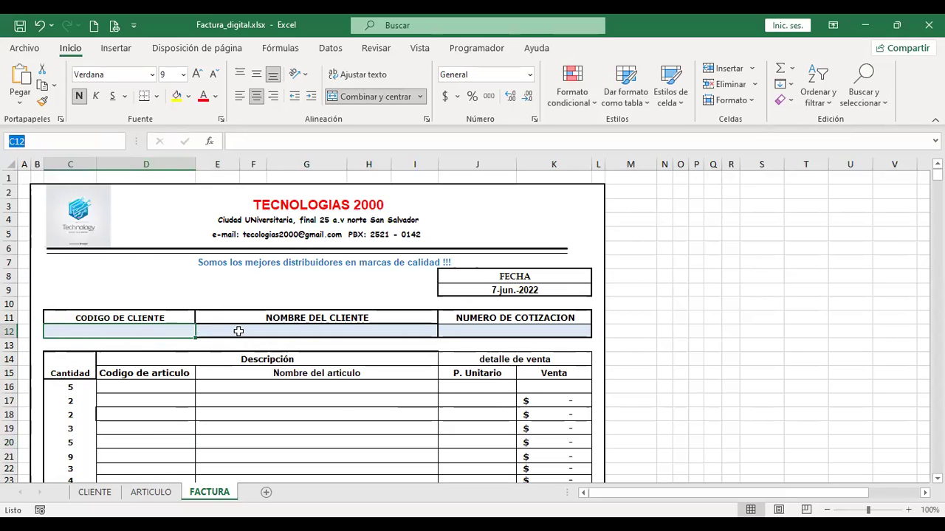
On the ARTICULO sheet, select the article codes from the CODIGO DE ARTICULO header down to A09
left_click(96, 492)
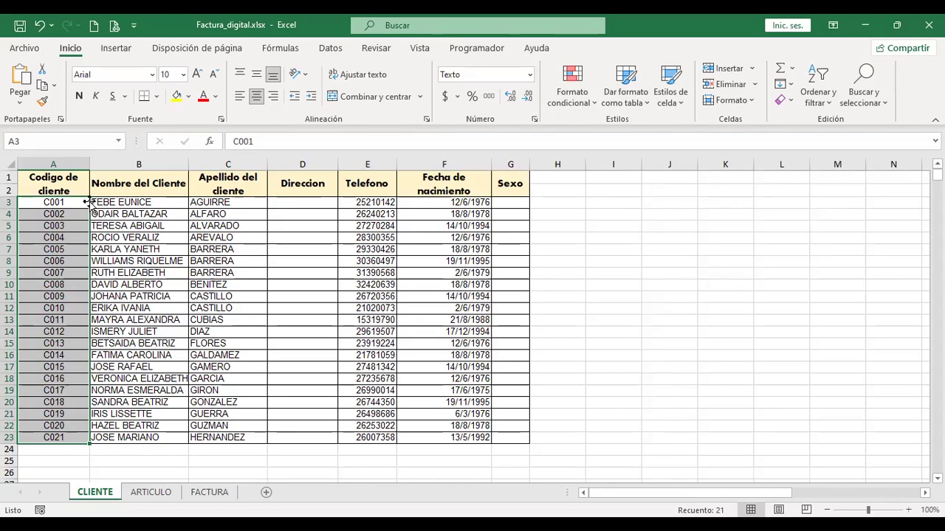
left_click(144, 494)
left_click_drag(62, 199, 70, 302)
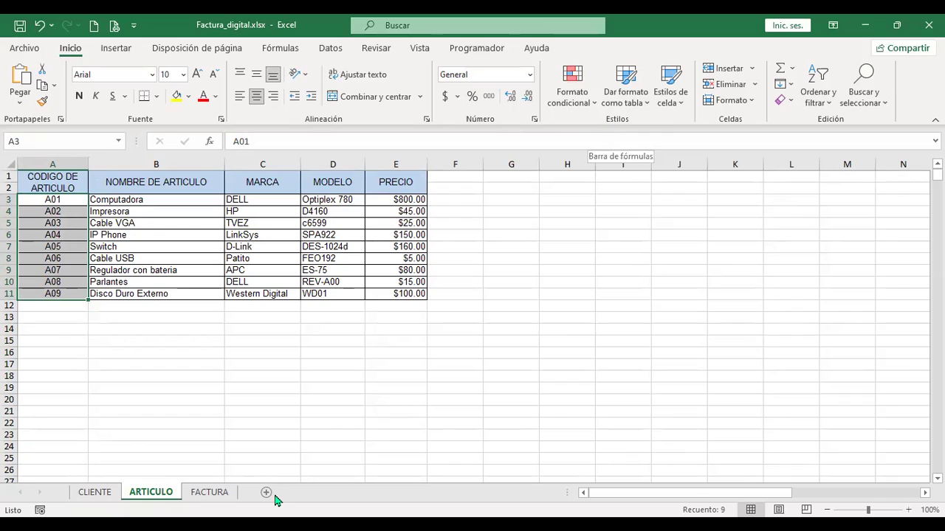
left_click(152, 201)
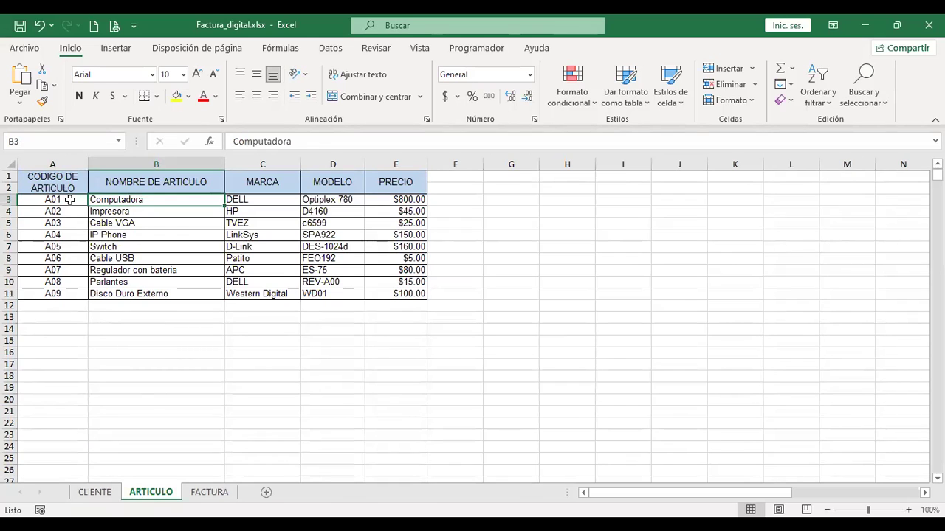
left_click(70, 180)
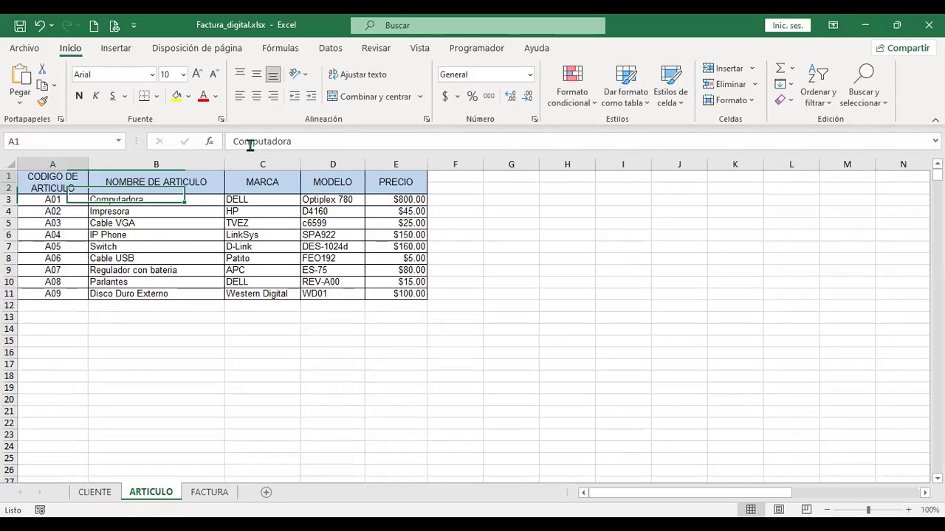
key("ctrl+shift+Down")
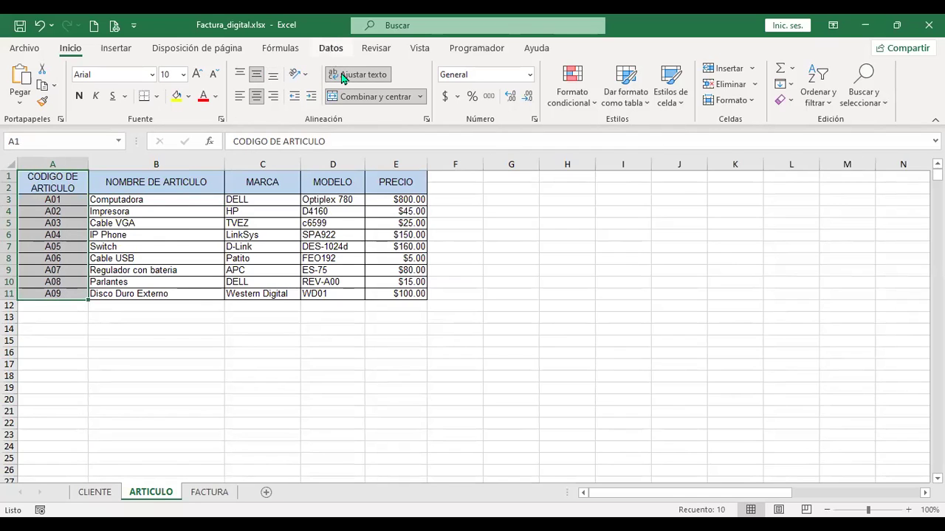
scroll(266, 46, "down", 4)
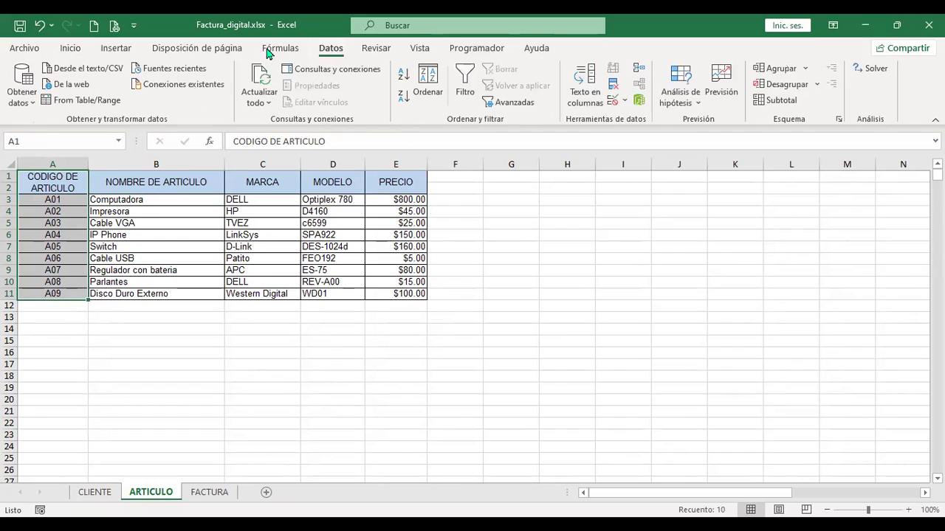
Cancel Create from Selection and name ARTICULO!A3:A11 CODIGODEARTICULO in the Name Box
left_click(281, 53)
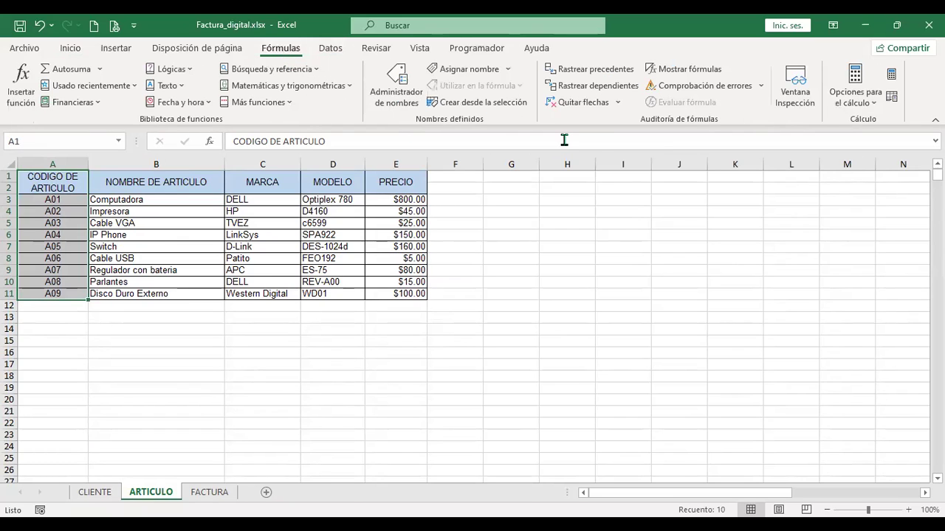
left_click(509, 104)
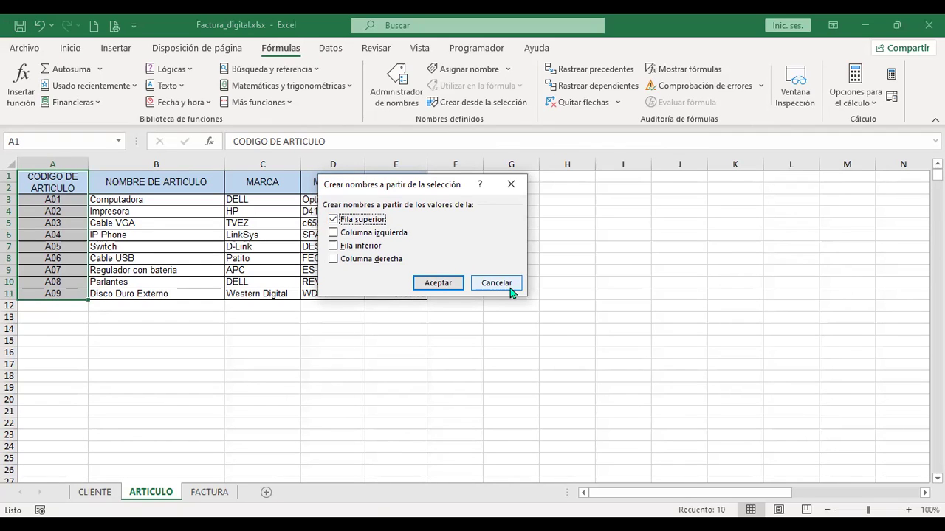
key("Escape")
left_click(131, 210)
left_click_drag(65, 281, 66, 296)
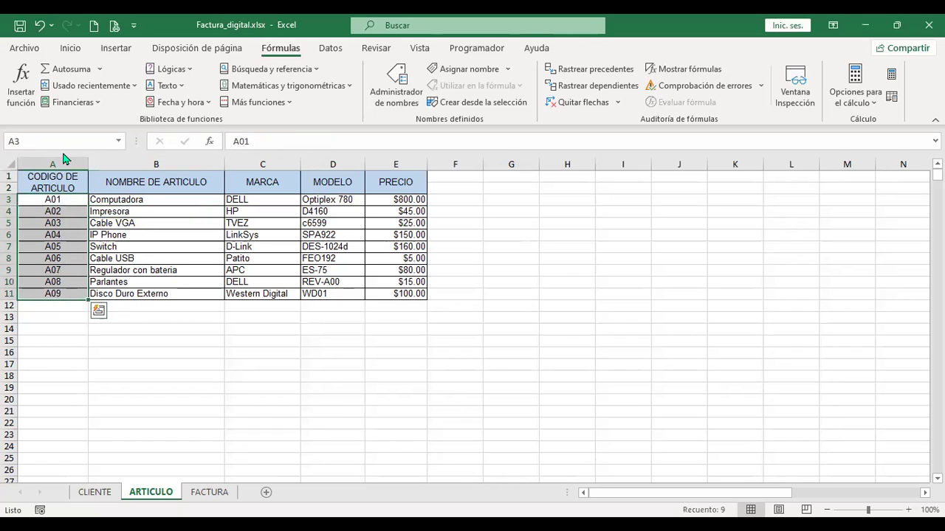
left_click(66, 141)
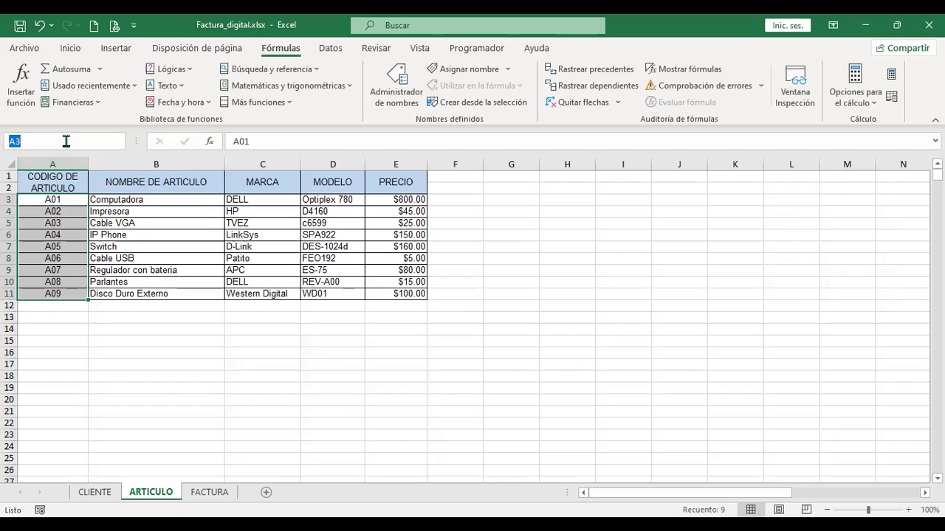
type("CODIGODEART")
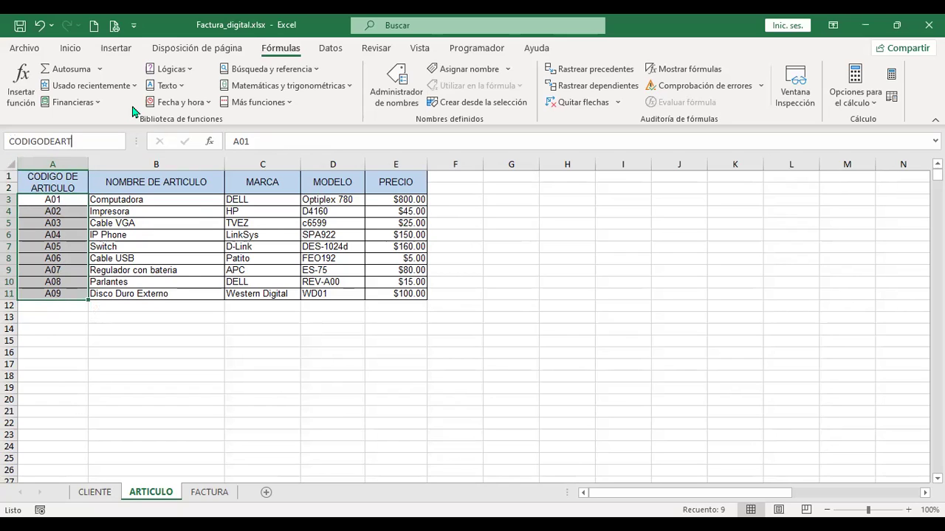
type("ICULO")
key("Return")
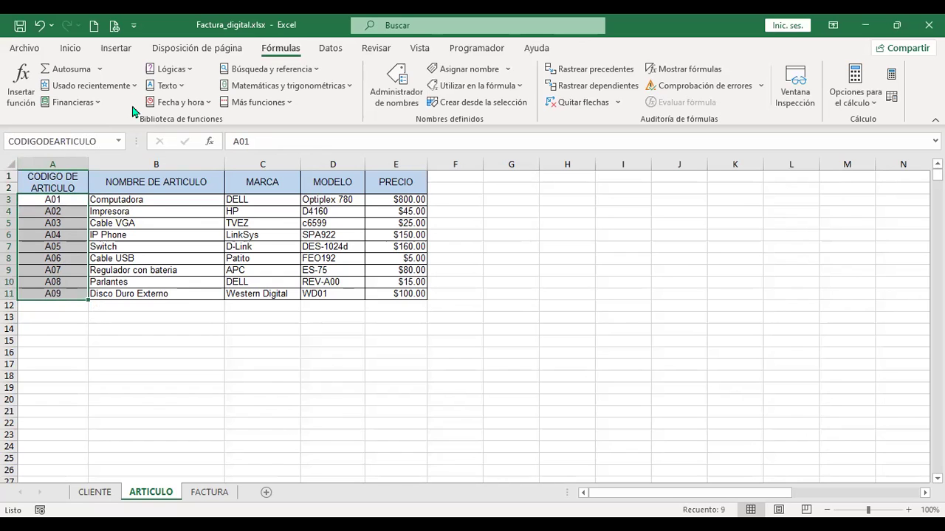
Name the CLIENTE client codes A3:A23 CODIGODECLIENTE and verify both names exist
left_click(95, 492)
left_click(70, 138)
type("CODIG")
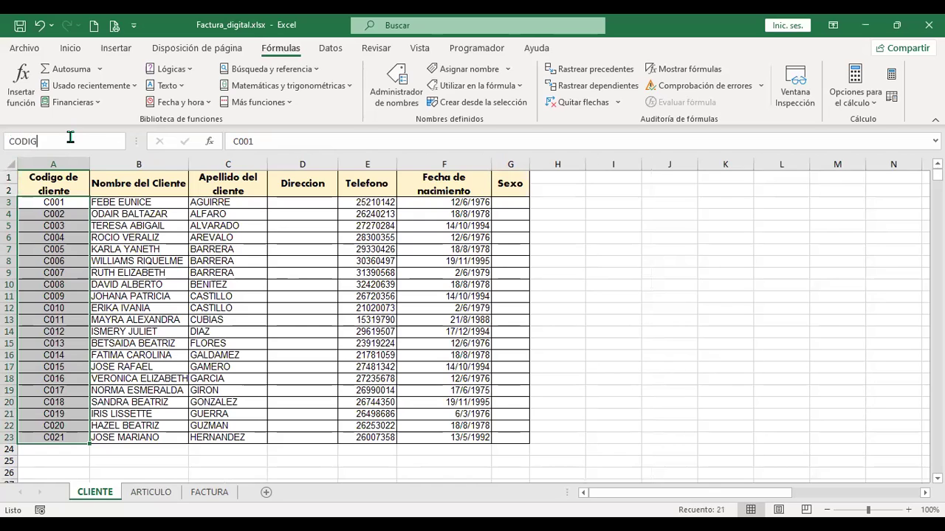
type("ODECLIENTE")
key("Return")
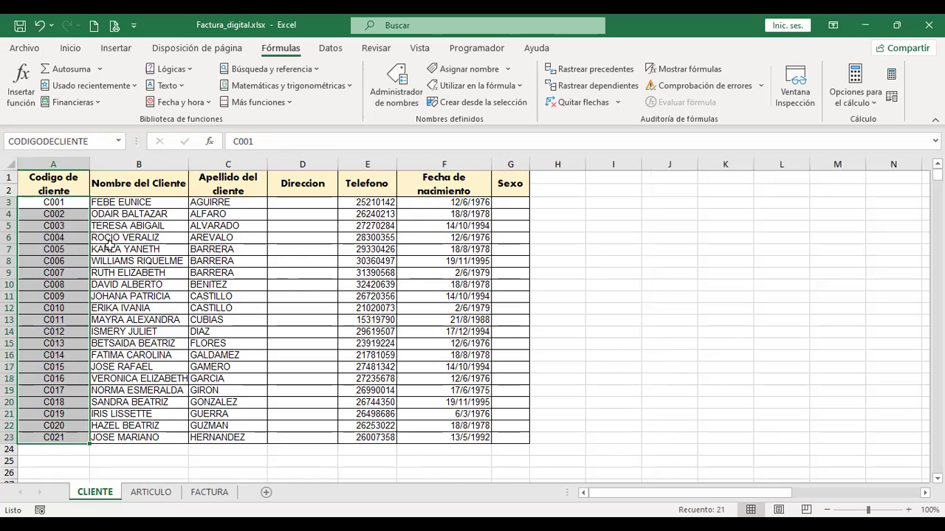
left_click(118, 141)
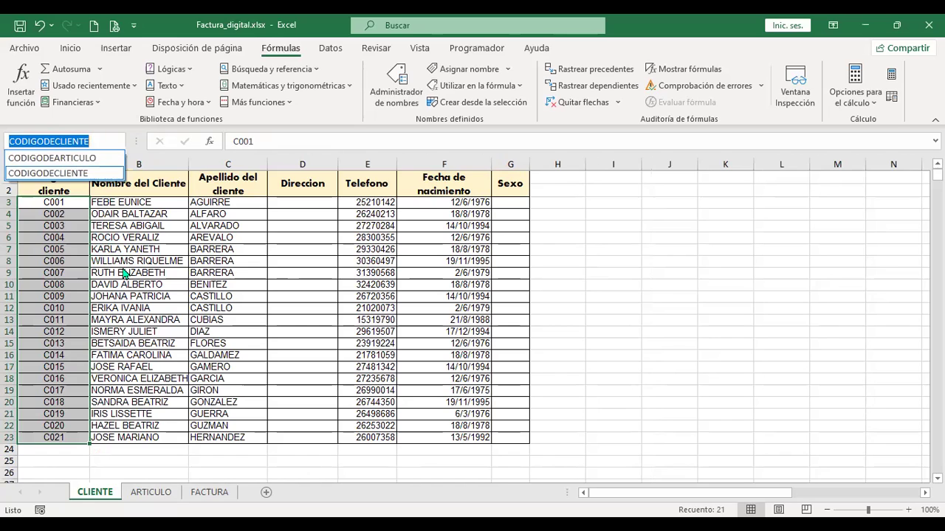
left_click(223, 496)
left_click(223, 493)
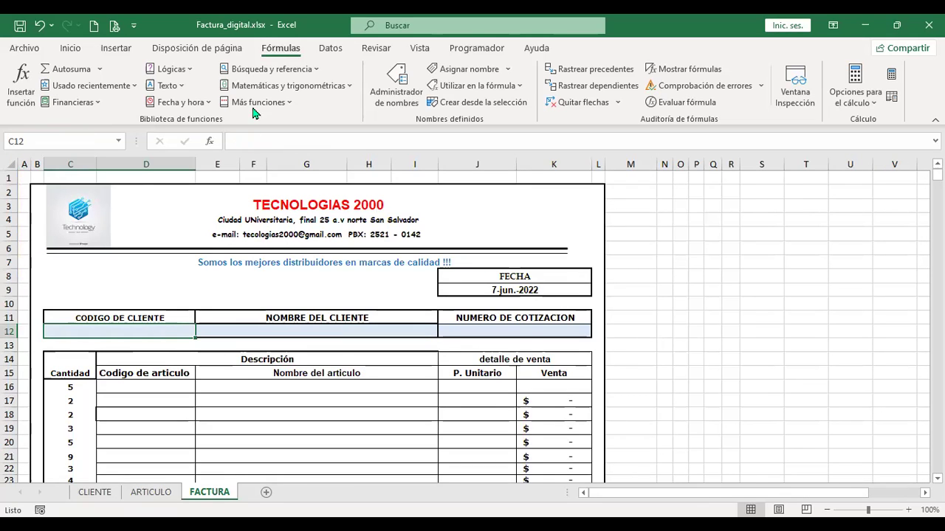
Give FACTURA cell C12 list validation with source =CODIGODECLIENTE and test its dropdown
left_click(329, 48)
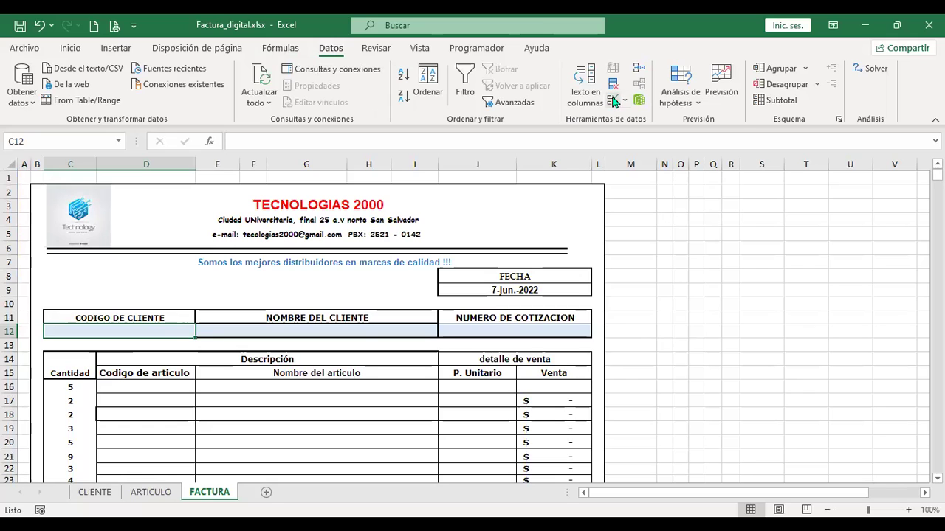
left_click(613, 101)
left_click(374, 205)
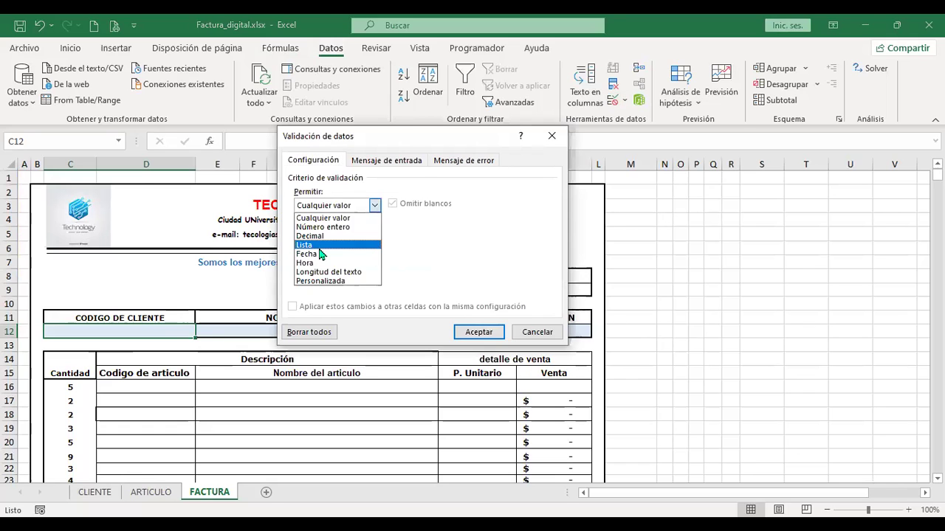
left_click(324, 249)
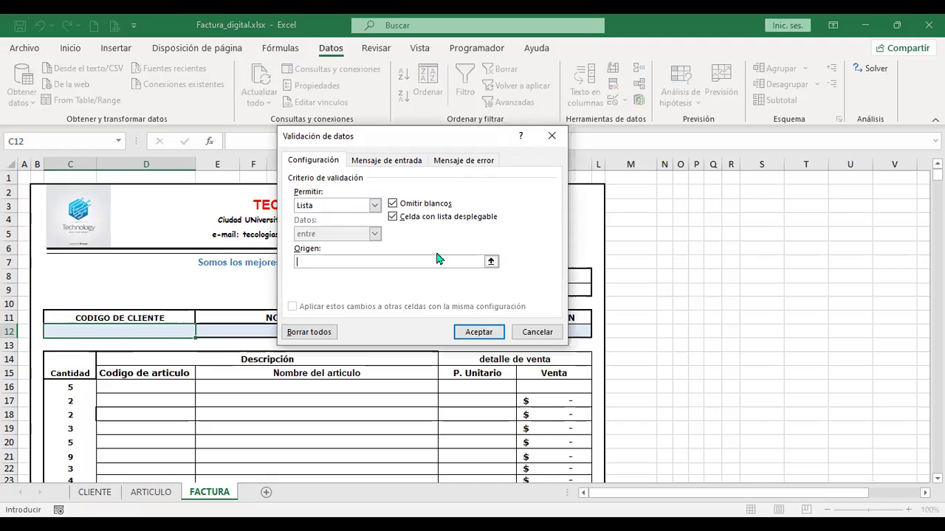
type("=CODIGOC")
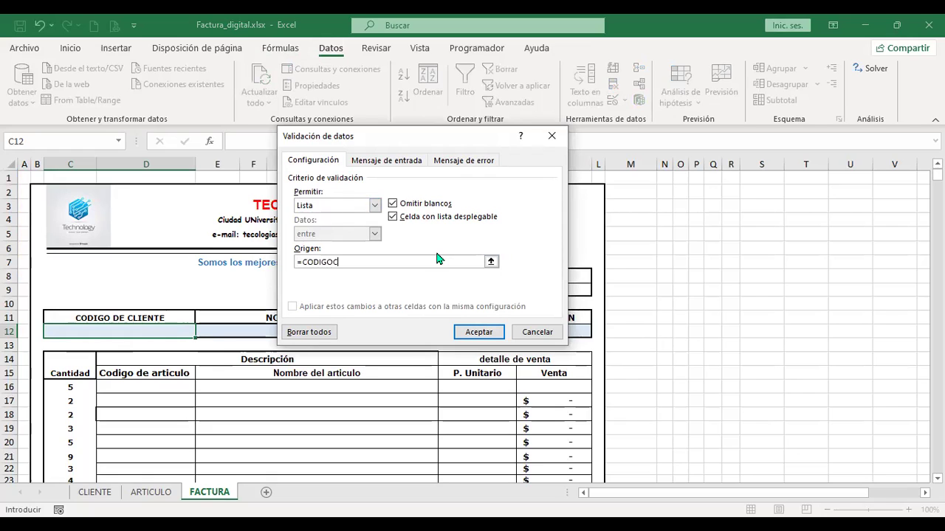
key("BackSpace")
type("DECLIENTE")
left_click(494, 336)
left_click(201, 333)
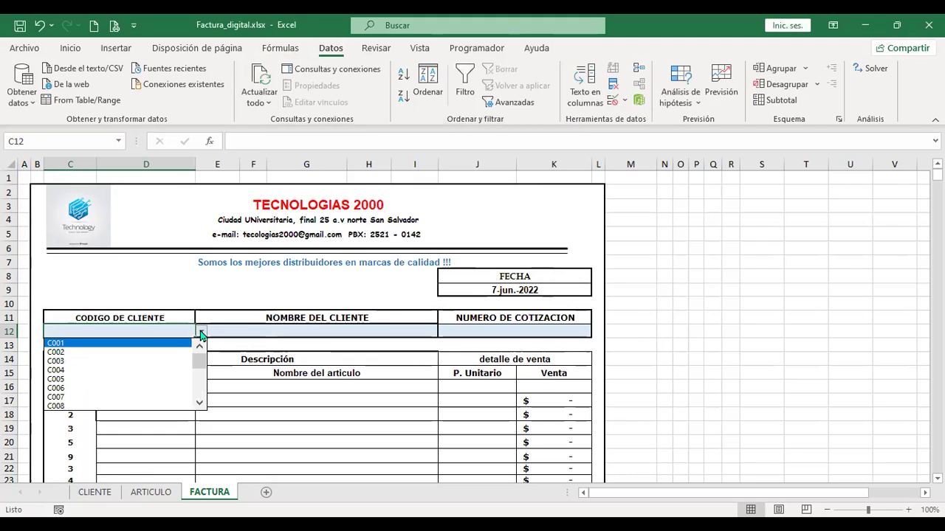
key("Escape")
scroll(195, 349, "down", 1)
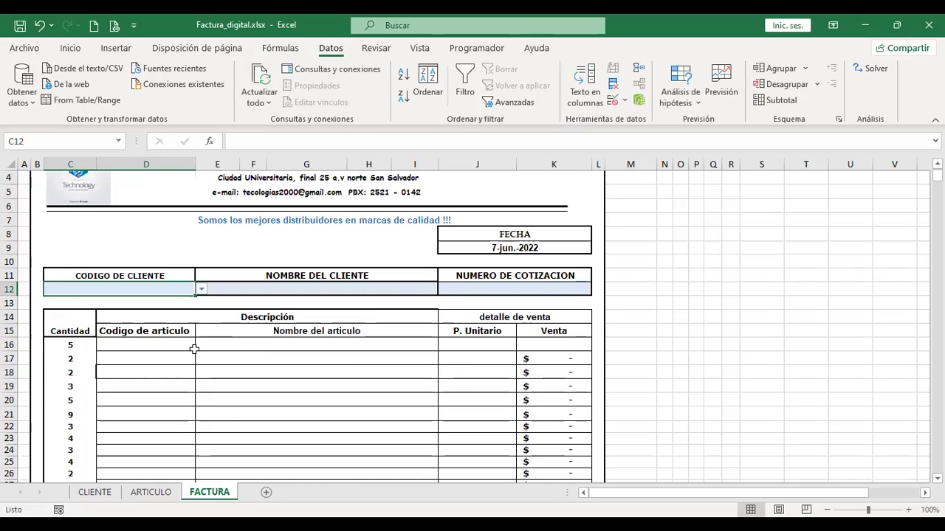
Apply list validation =CODIGODEARTICULO to the article-code cells from D16 down and check D16's dropdown
left_click_drag(177, 342, 177, 380)
scroll(178, 380, "down", 6)
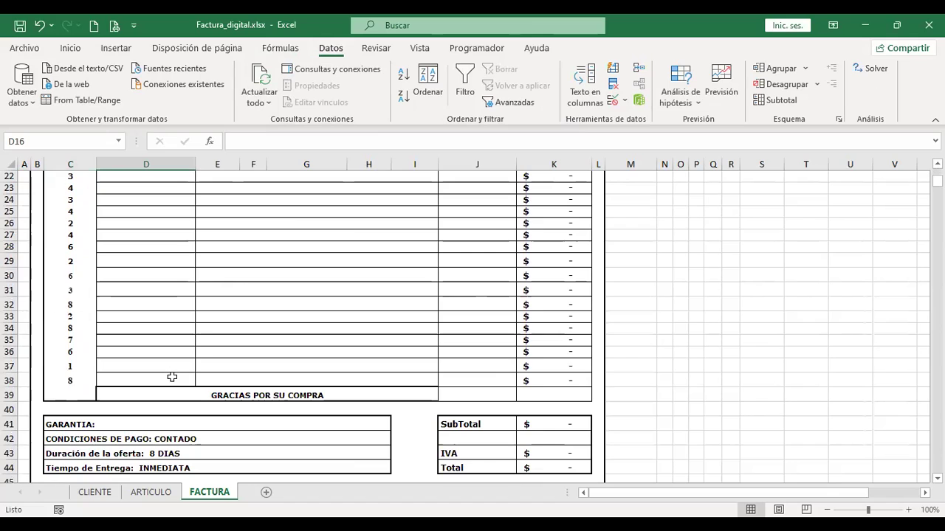
scroll(211, 337, "up", 5)
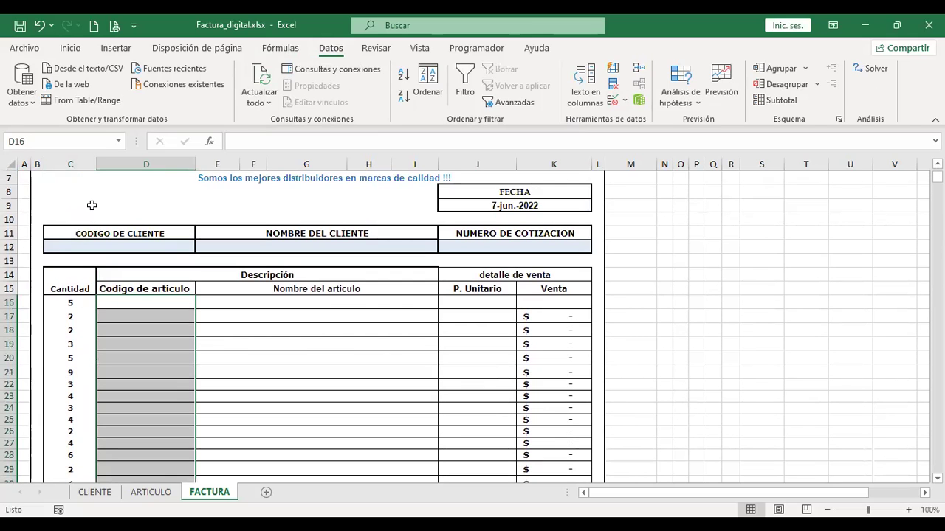
left_click(613, 101)
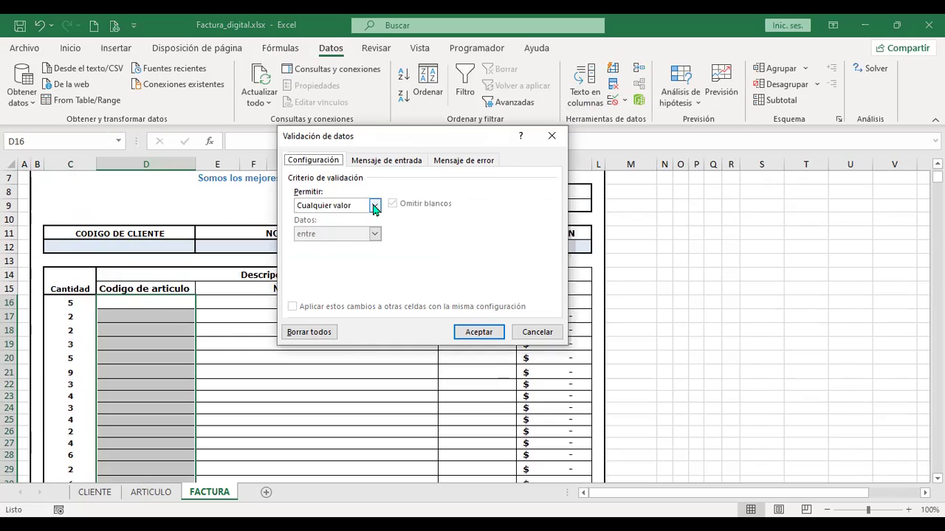
left_click(375, 206)
left_click(312, 245)
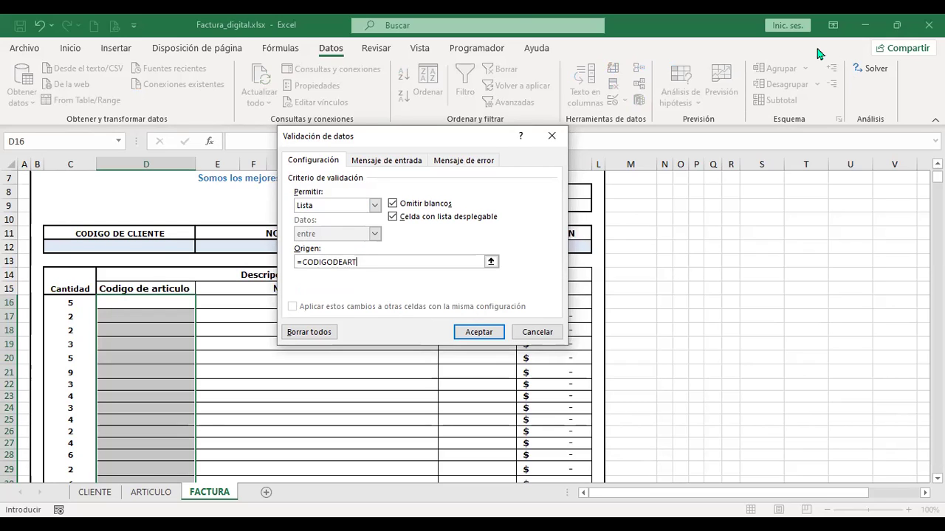
type("CULO")
left_click(480, 333)
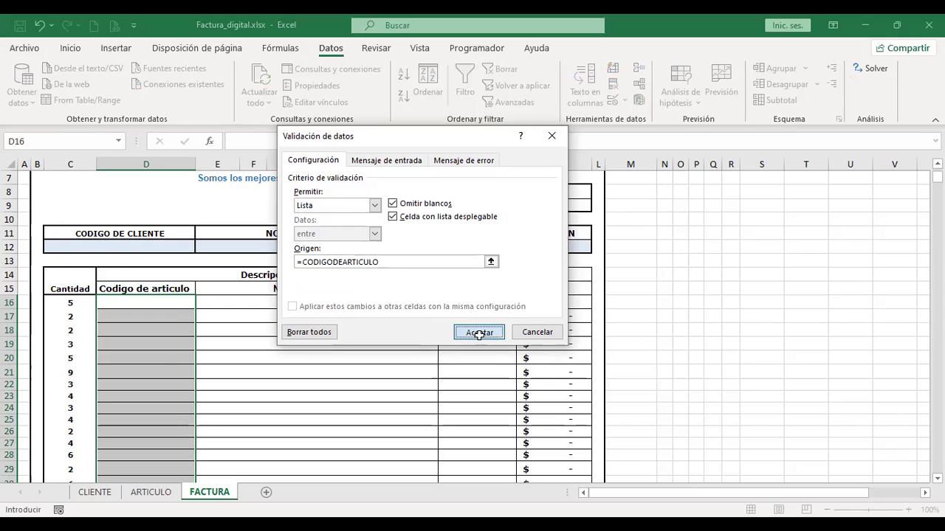
left_click(201, 303)
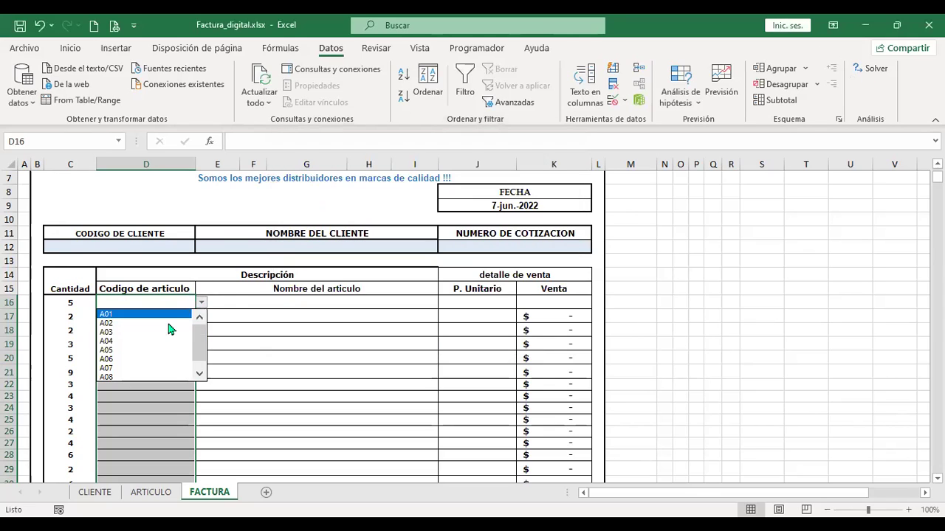
left_click(169, 320)
Choose client C001 in C12 and article A01 in D16 from their dropdowns
key("Down")
key("Down")
key("Down")
key("Down")
key("Down")
key("Down")
key("Down")
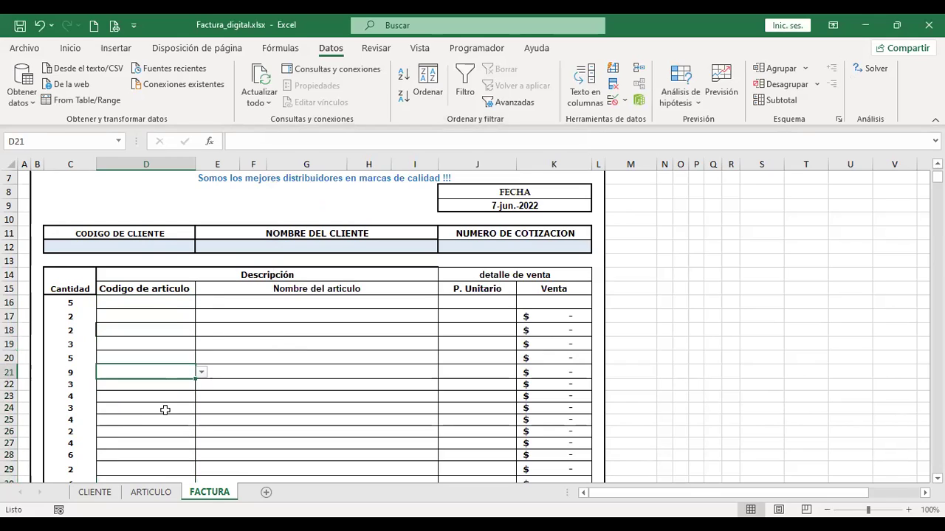
left_click(164, 335)
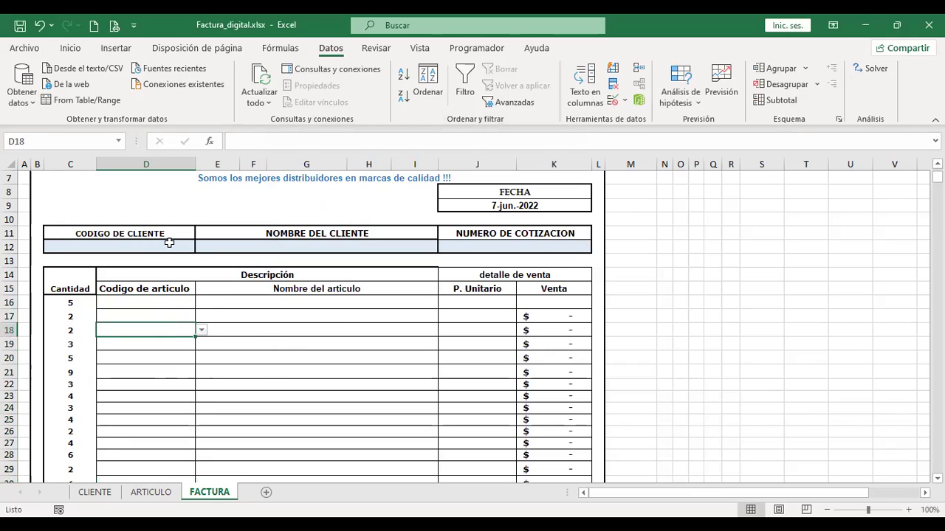
left_click(169, 242)
left_click(201, 246)
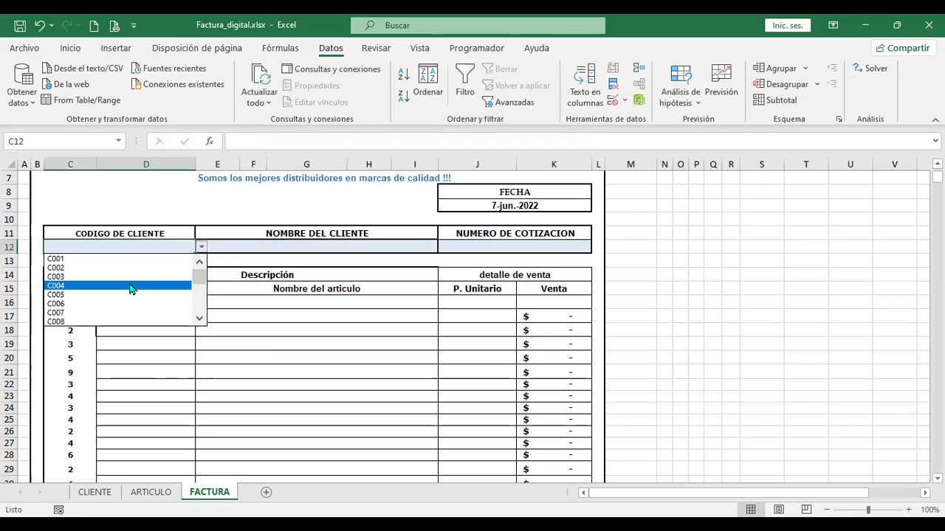
left_click(130, 259)
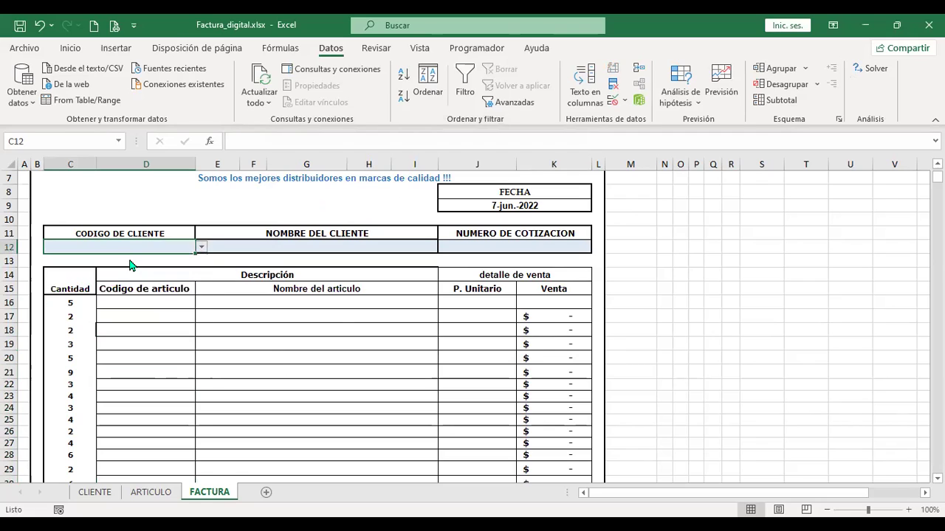
left_click(168, 303)
left_click(202, 303)
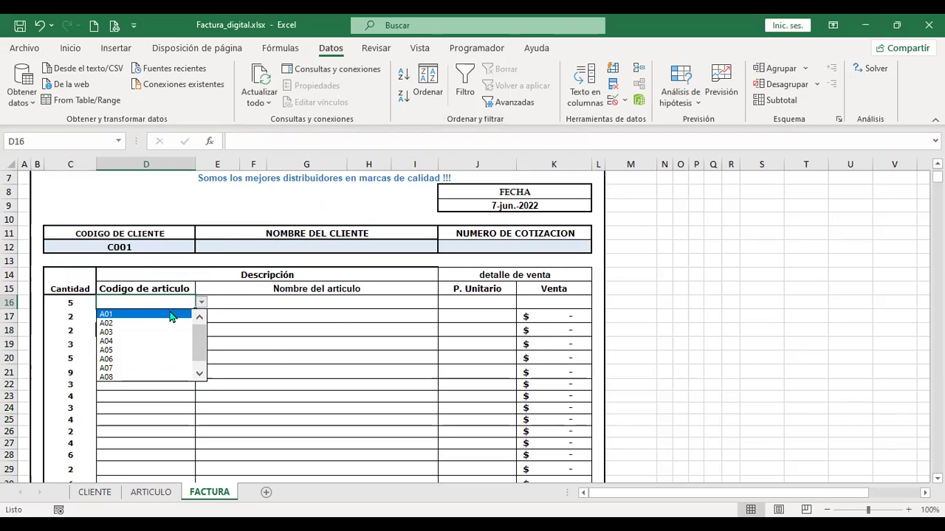
left_click(168, 314)
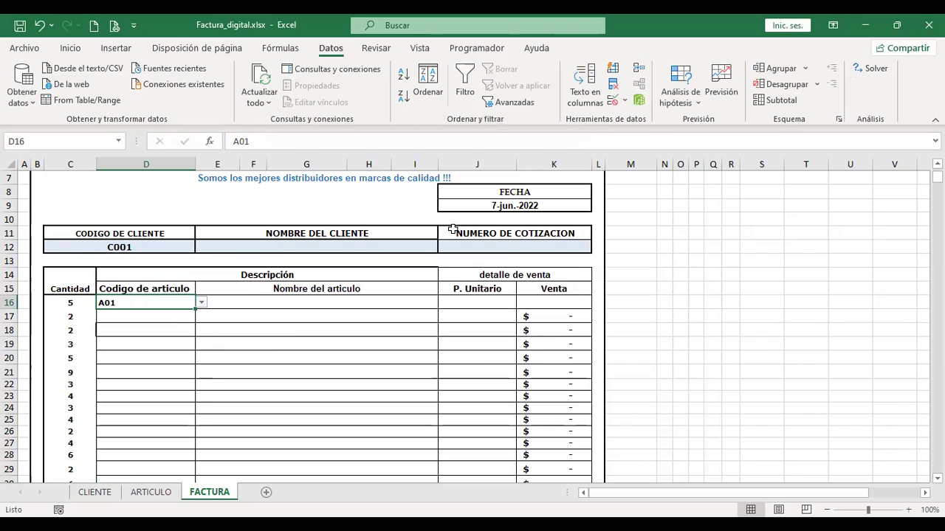
Enter =BUSCARV(C12;CLIENTE!A1:G23;2;FALSO) in E12 to look up the client name
left_click(357, 248)
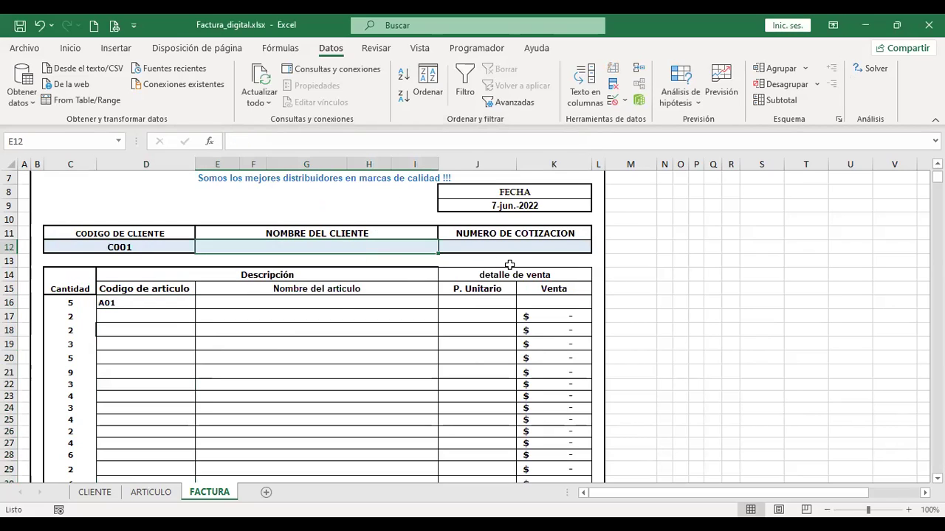
type("+")
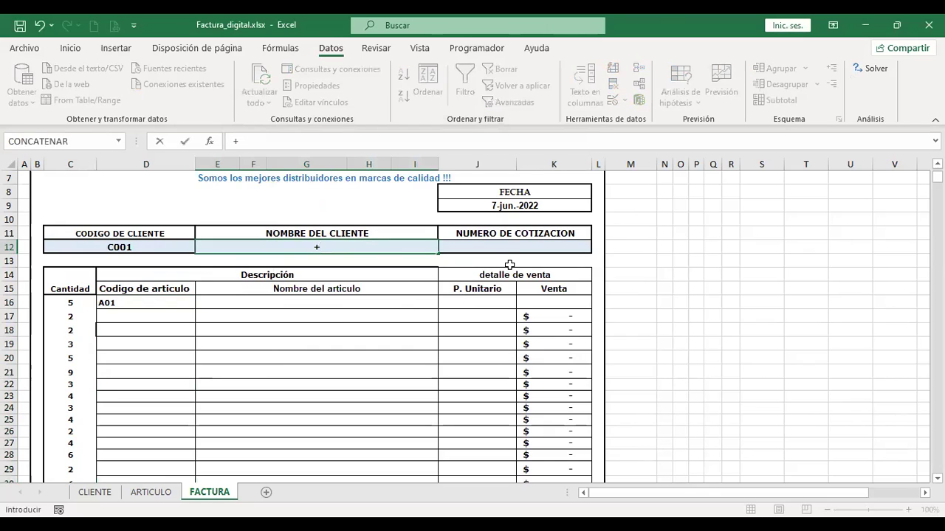
type("BUS")
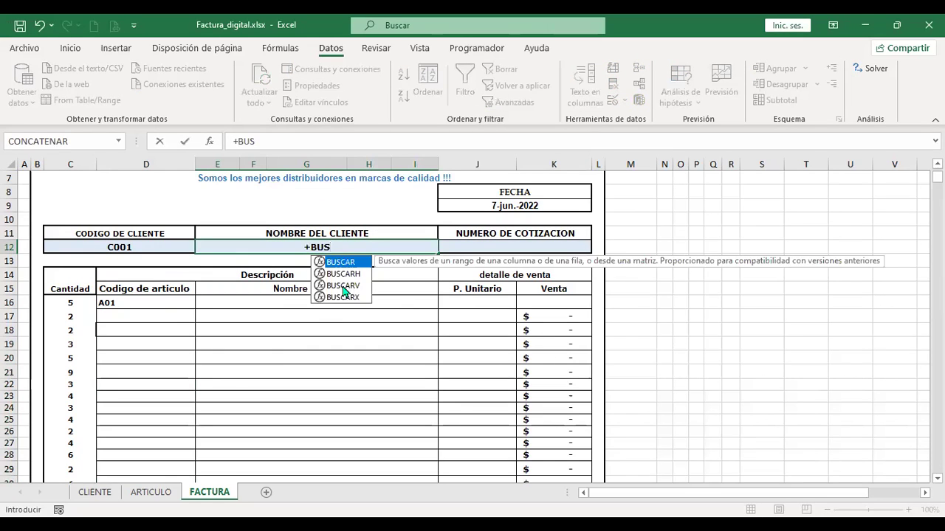
double_click(342, 285)
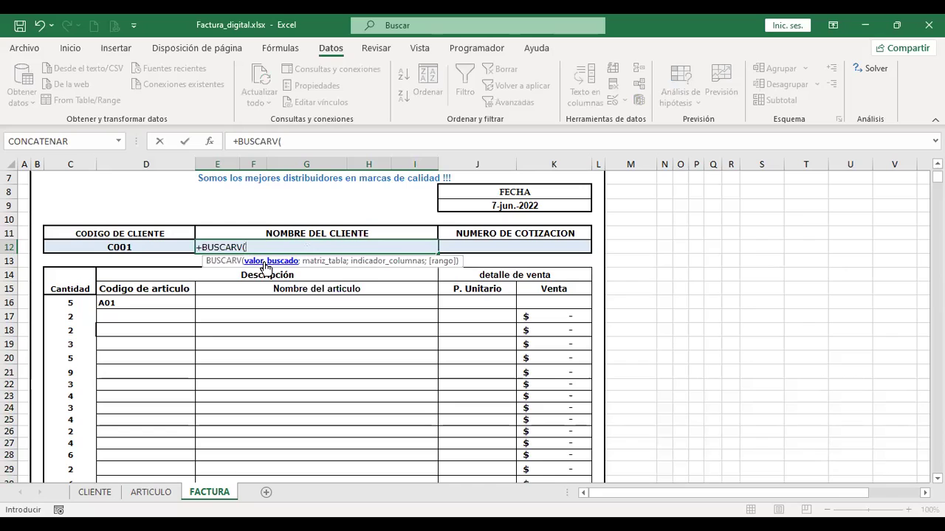
left_click(131, 246)
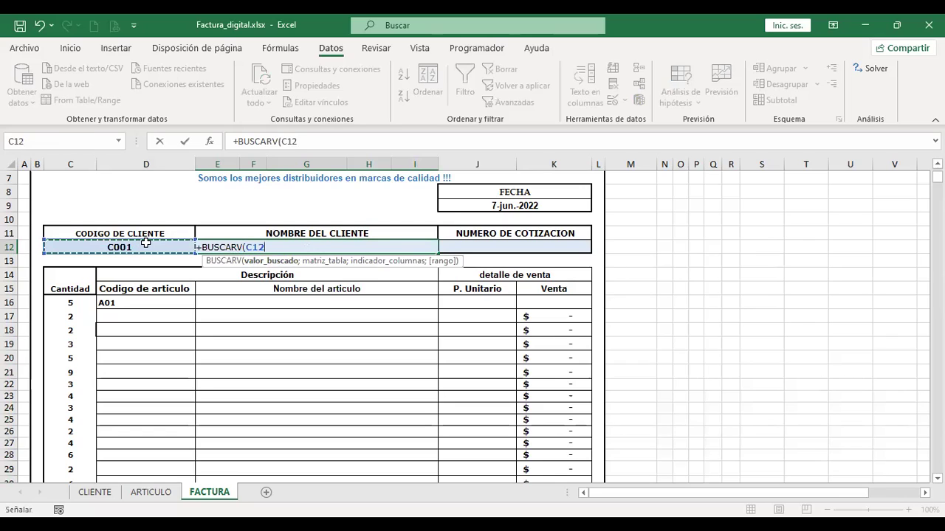
type(";")
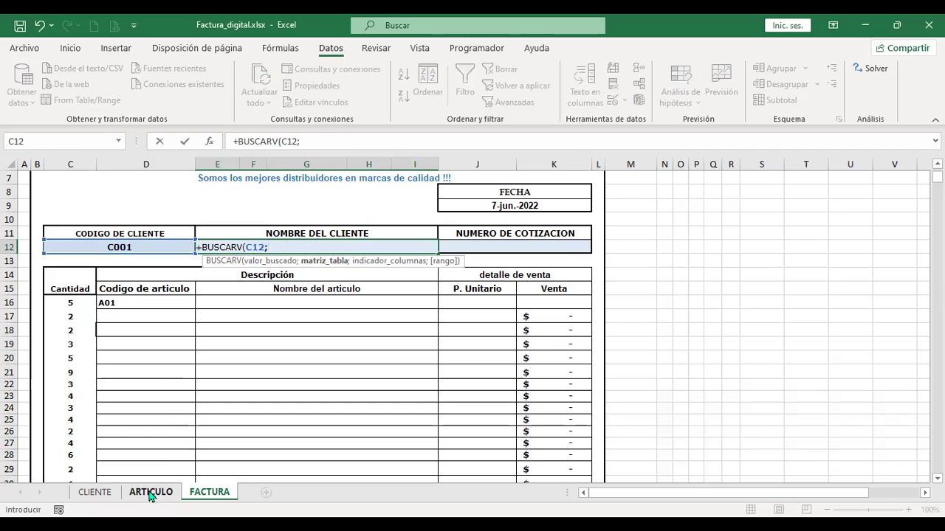
left_click(94, 492)
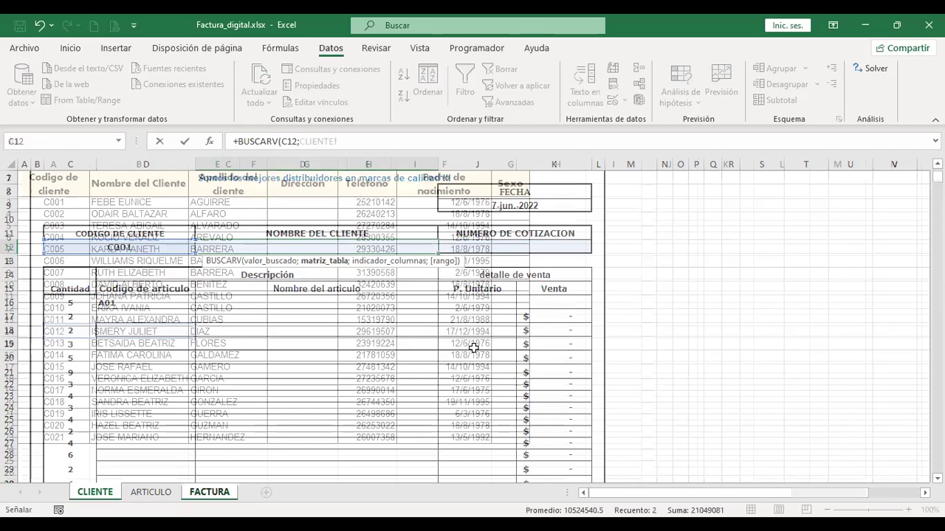
key("ctrl+Home")
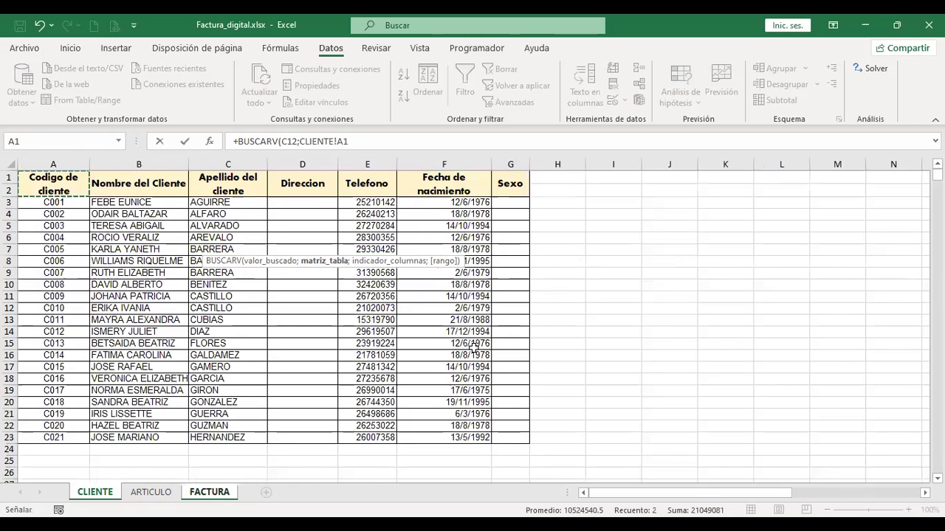
key("ctrl+shift+End")
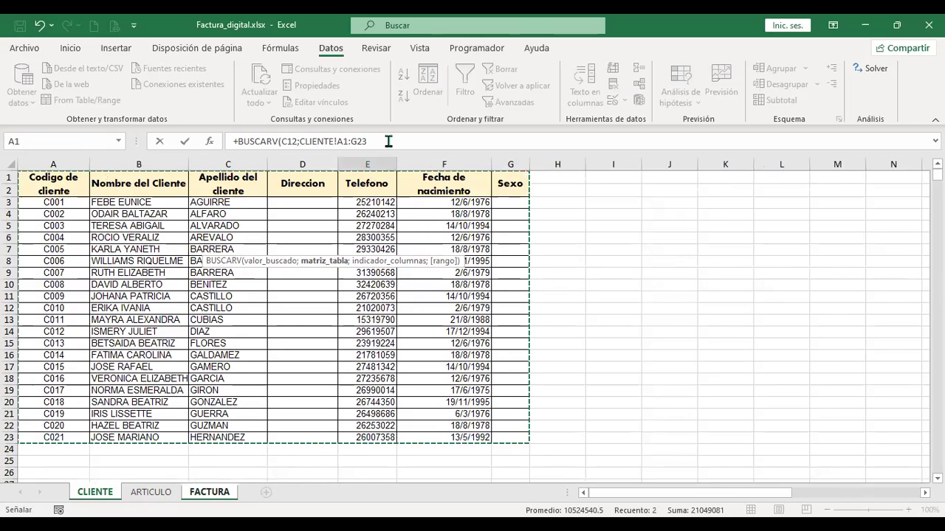
type(";2")
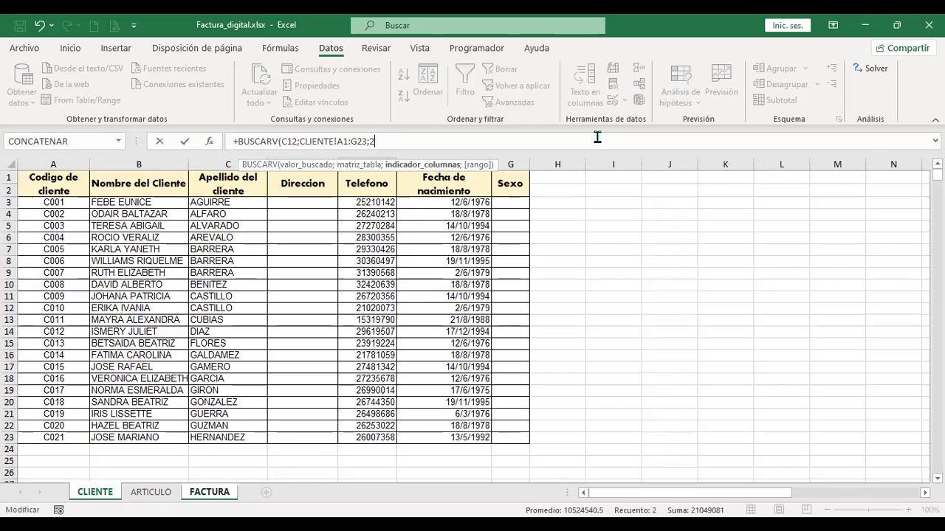
type(";")
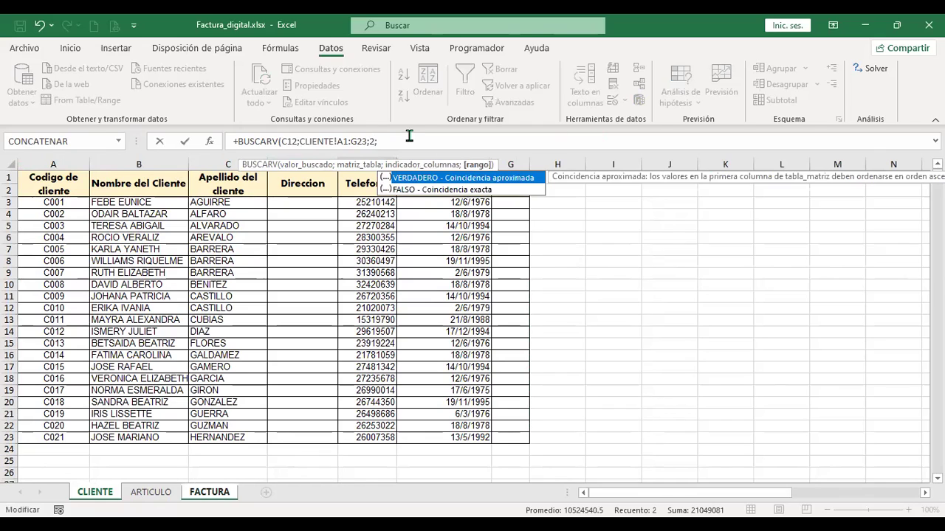
double_click(449, 190)
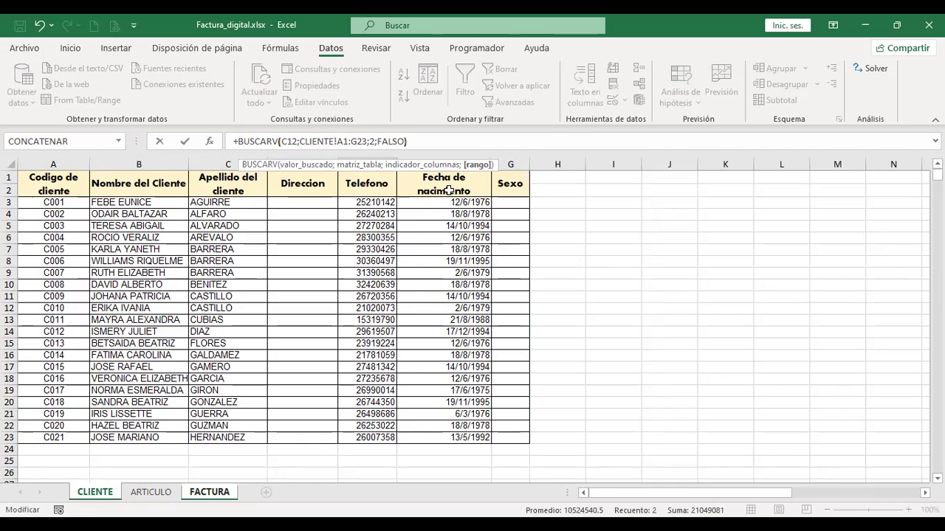
key("Return")
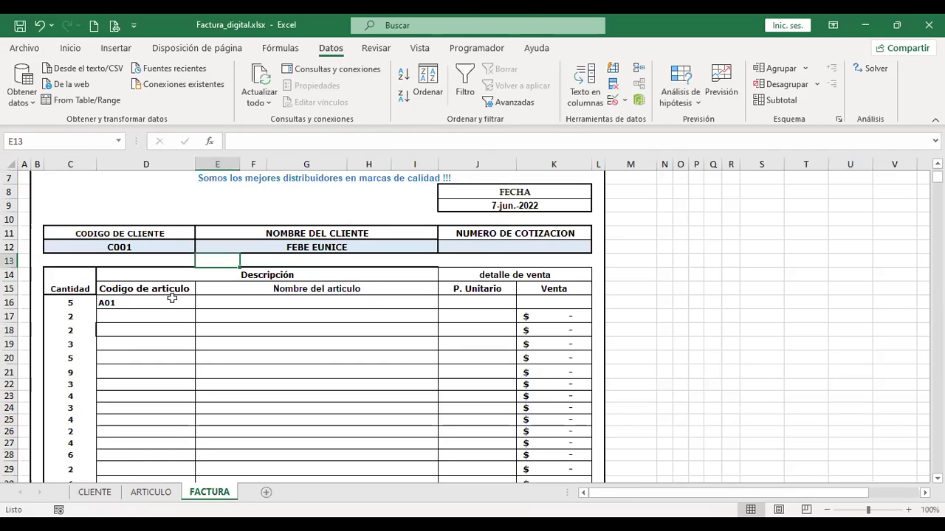
Change C12 to client C002 to test the name lookup, then select article-name cell E16
left_click(95, 495)
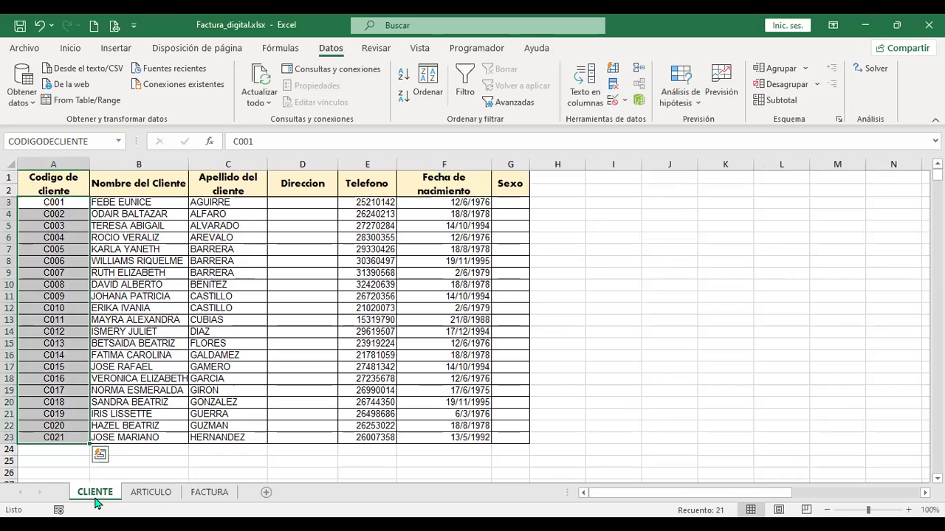
left_click(209, 493)
left_click(177, 248)
left_click(201, 247)
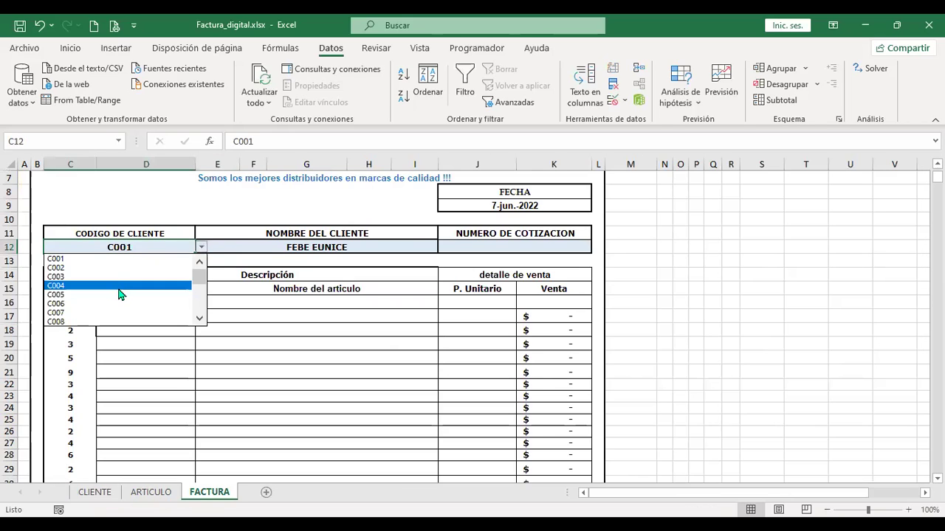
left_click(120, 268)
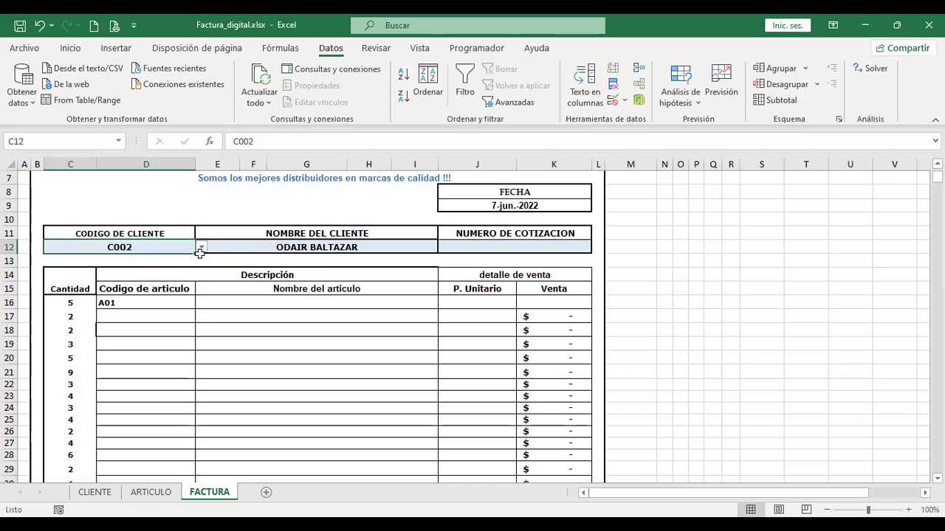
left_click(174, 303)
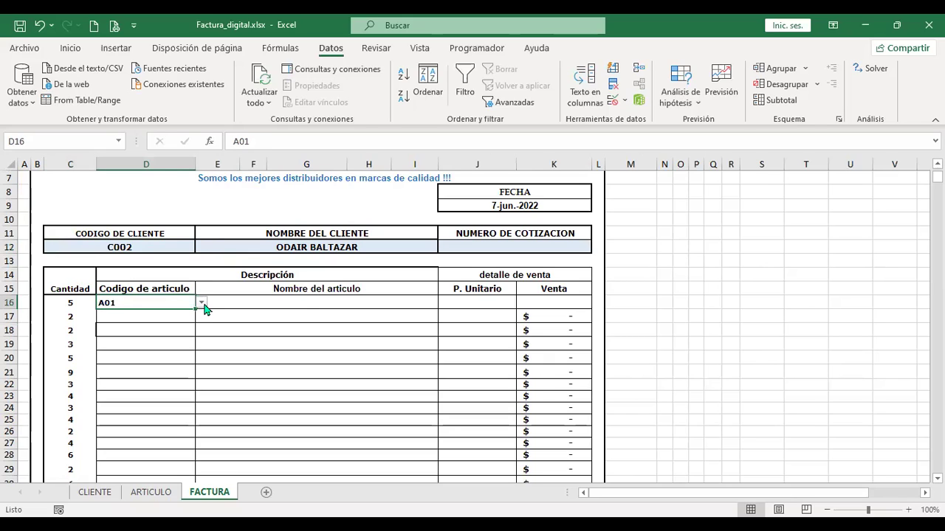
left_click(303, 306)
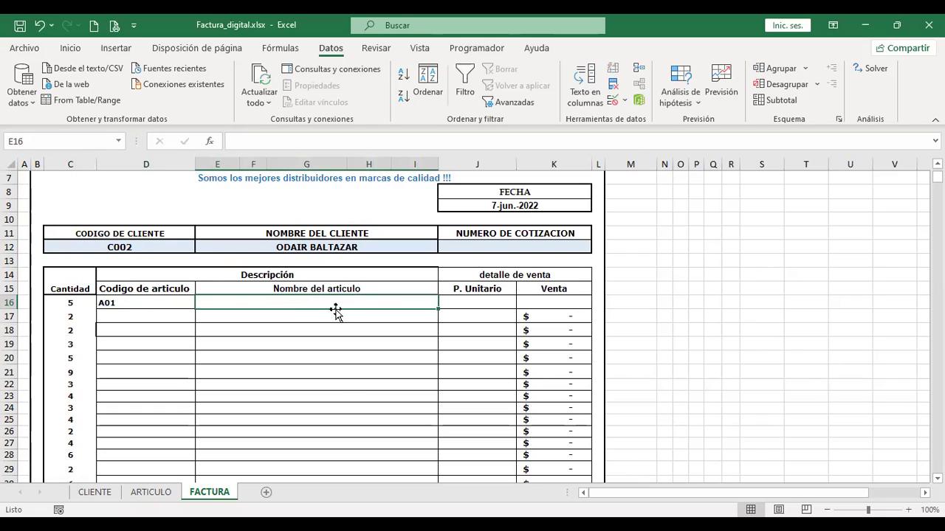
Enter =BUSCARV(D16;ARTICULO!A1:E11;2;FALSO) in E16 to look up the article name
type("+")
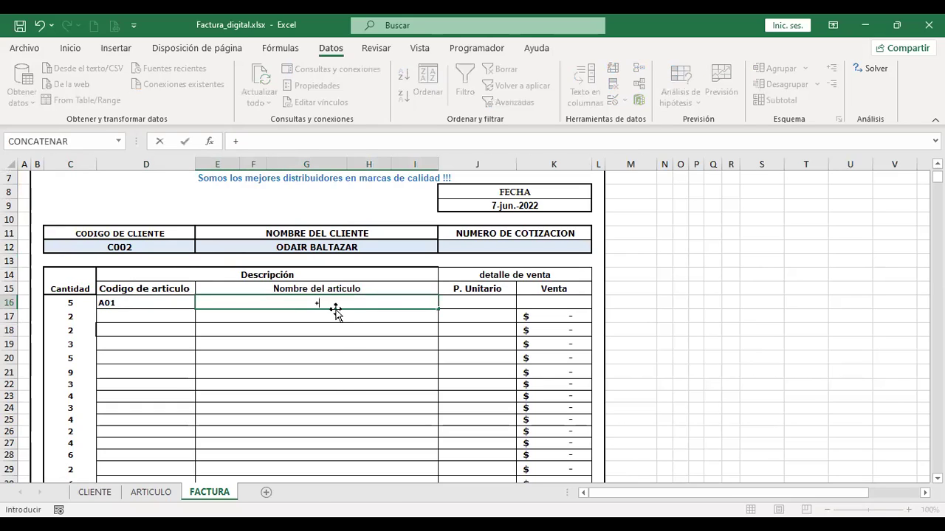
type("BUSC")
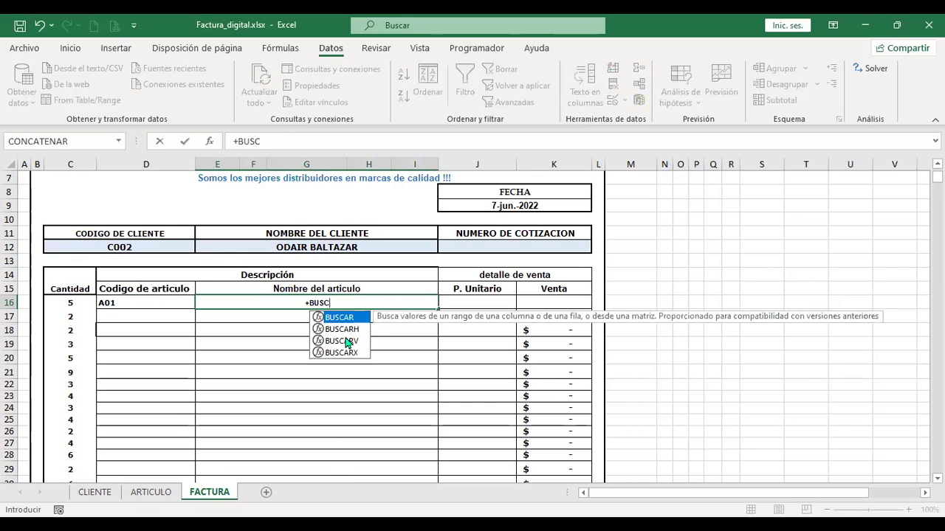
double_click(346, 341)
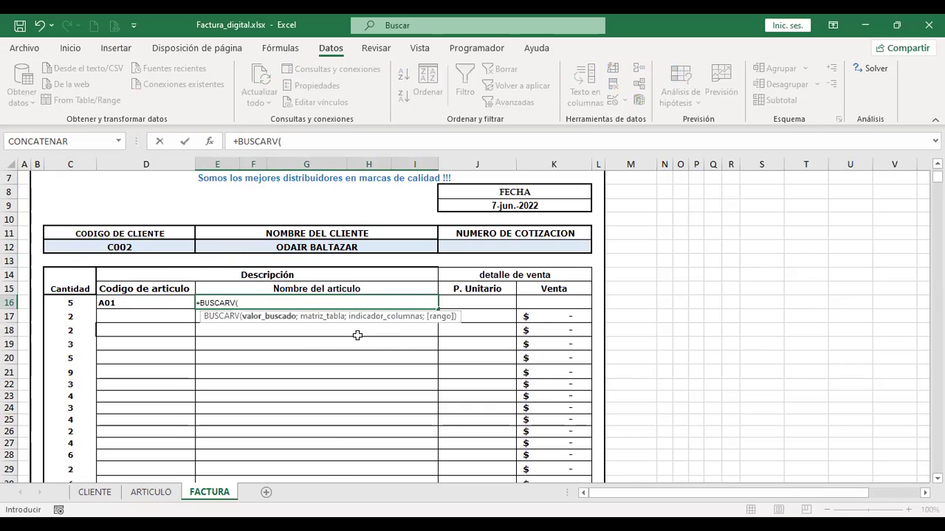
left_click(140, 301)
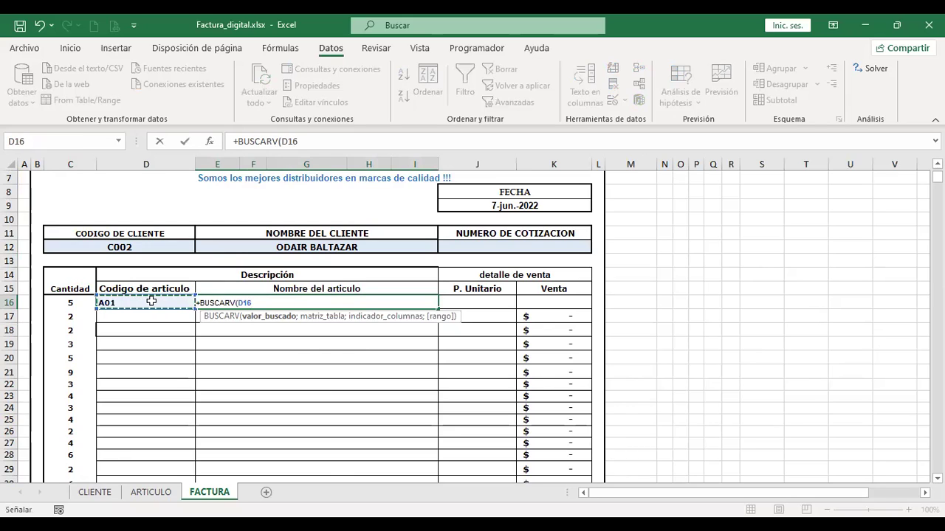
type(";")
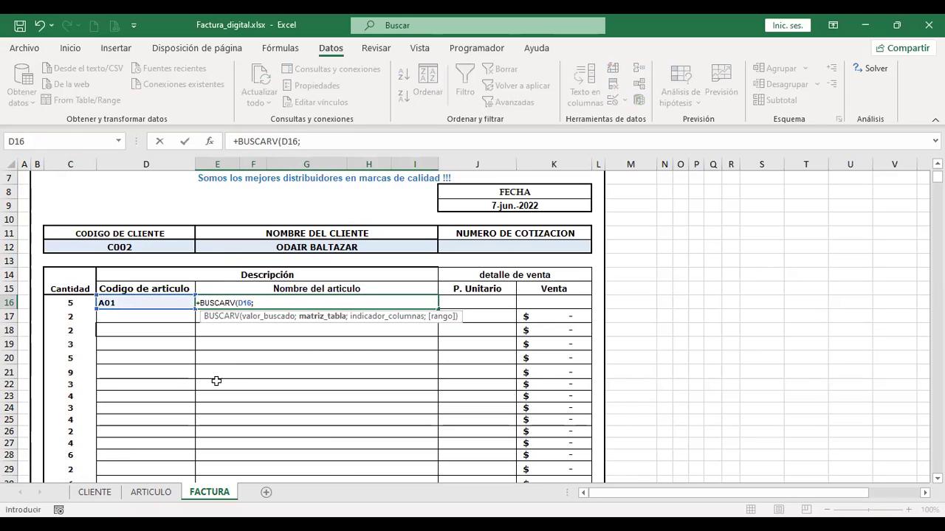
left_click(156, 492)
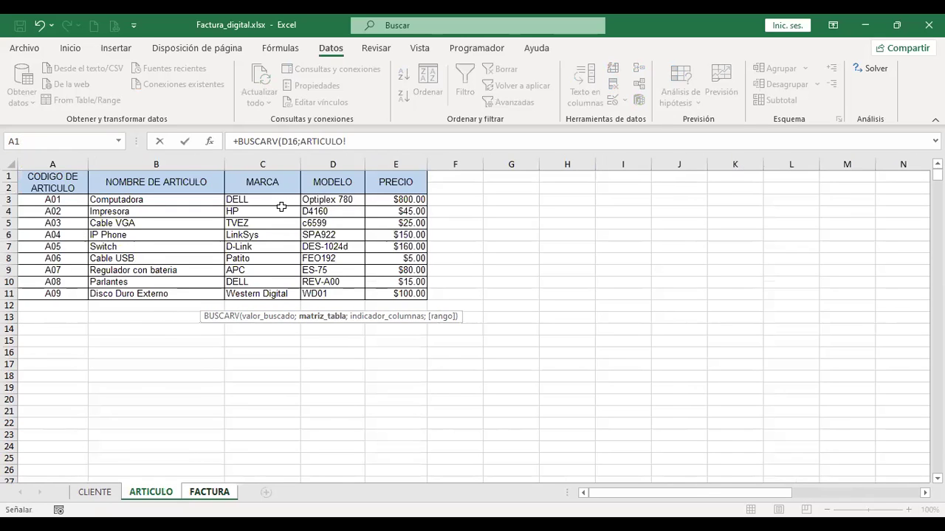
type("A1:E11")
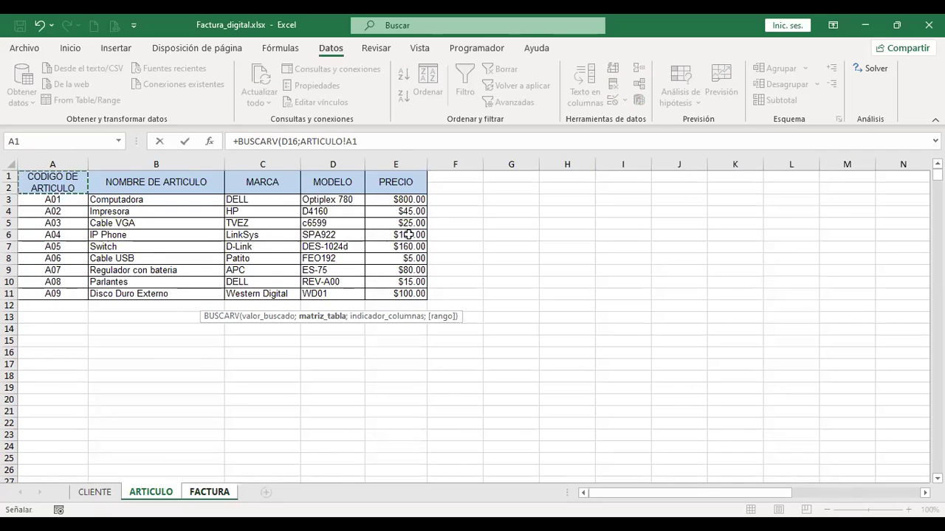
left_click(398, 139)
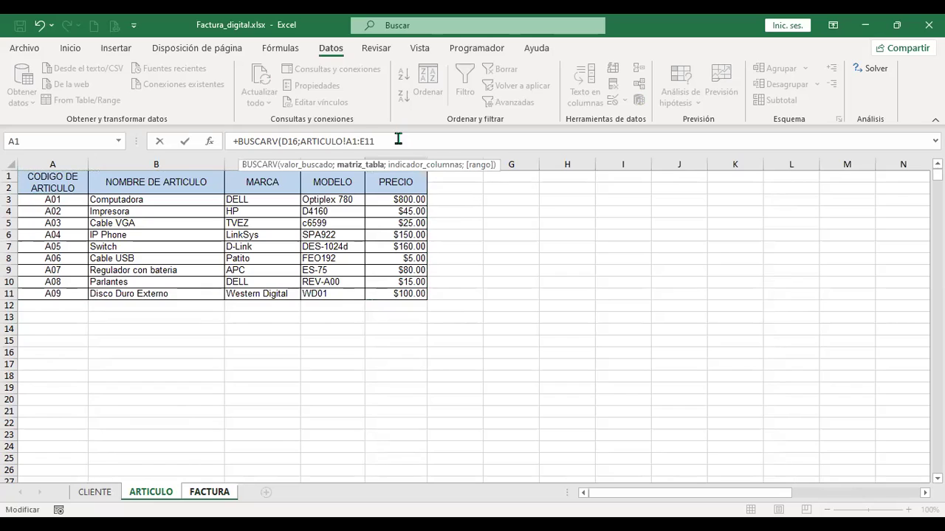
type(";")
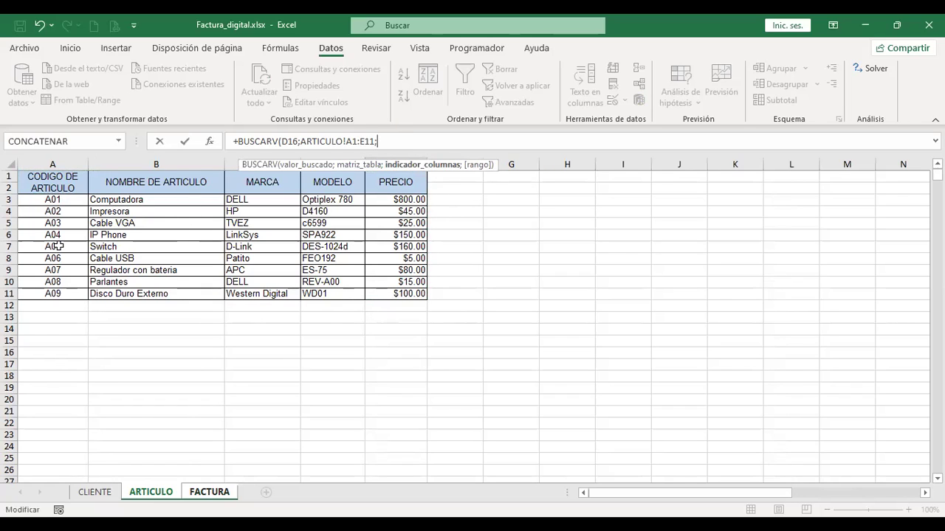
type("2;")
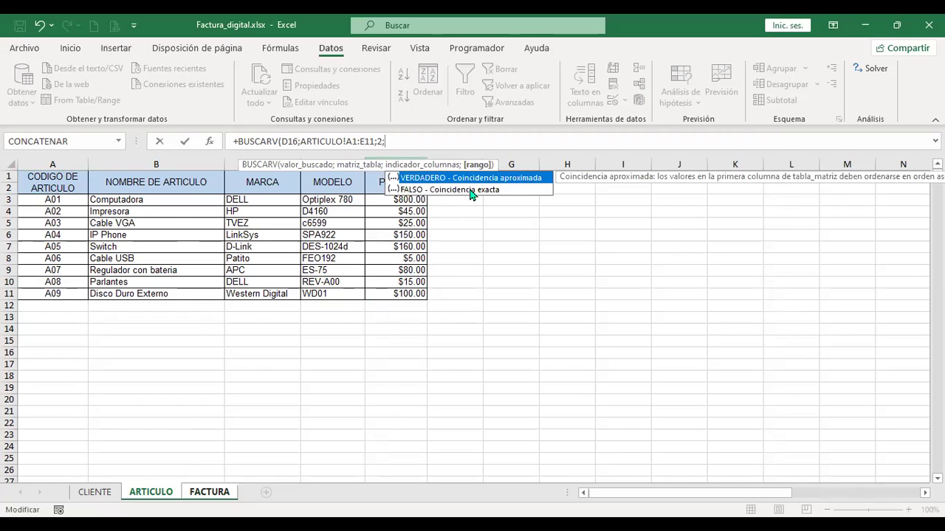
left_click(471, 190)
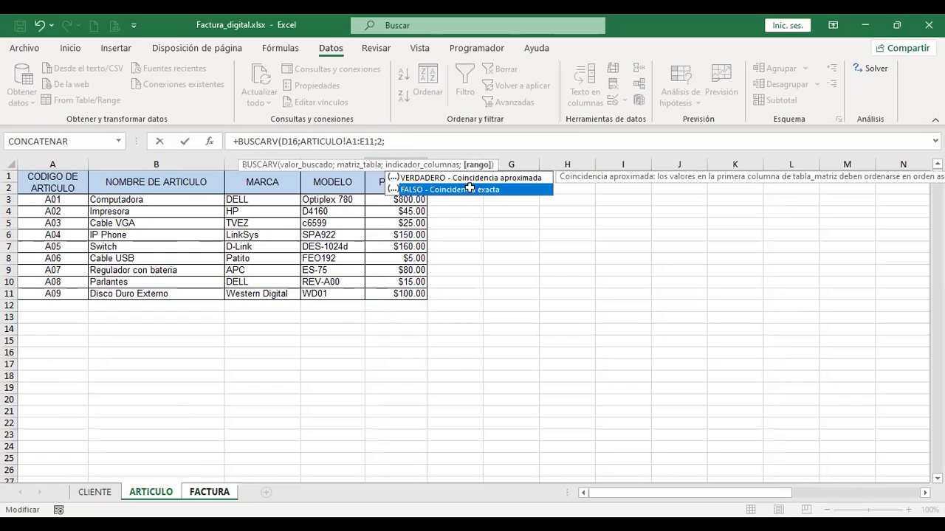
double_click(469, 189)
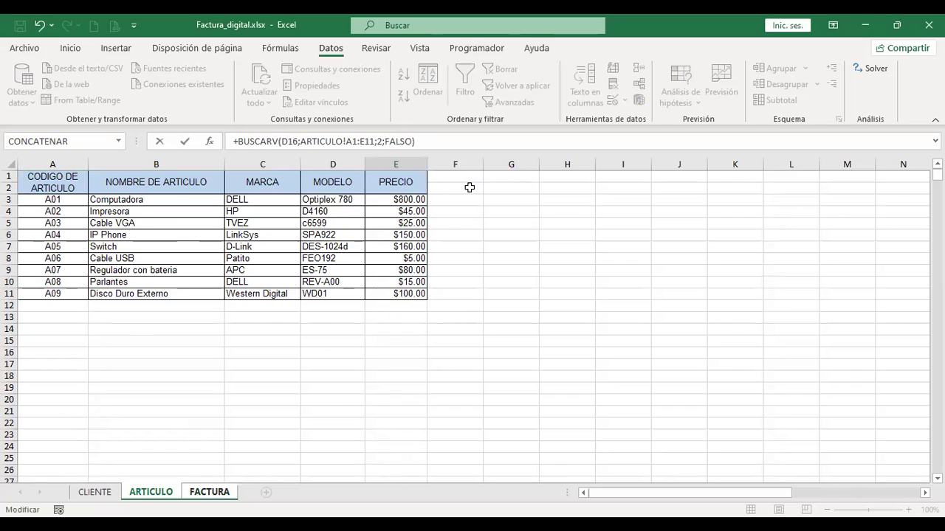
key("Return")
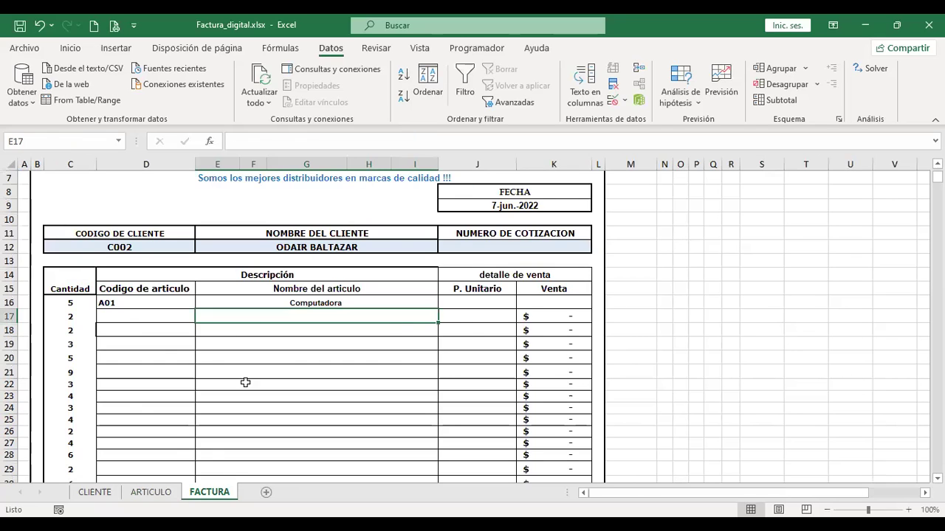
Switch D16's article code to A02 so E16 shows Impresora
left_click(144, 491)
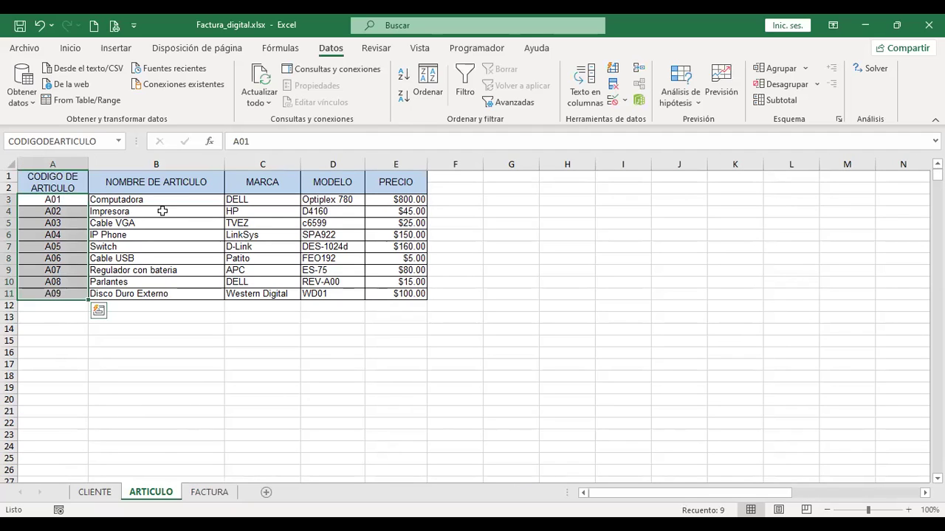
left_click(219, 495)
left_click(219, 306)
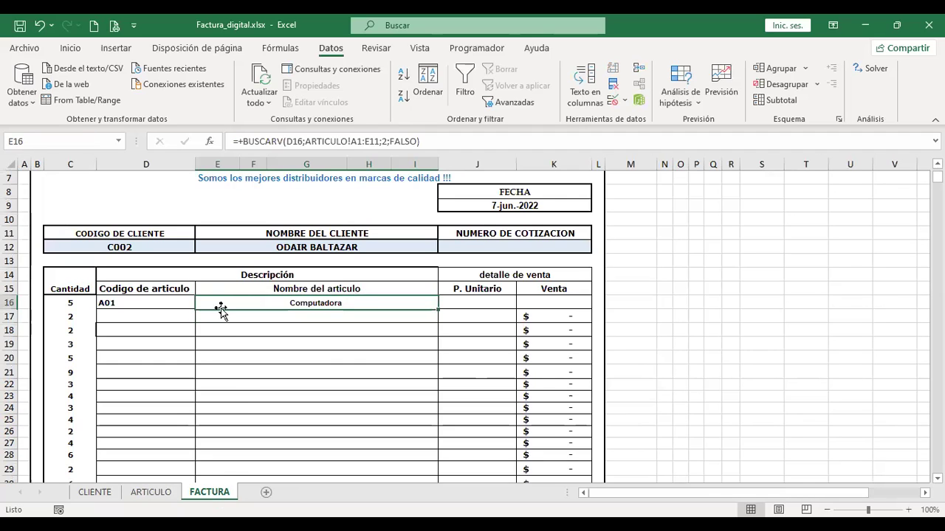
left_click(188, 304)
left_click(201, 303)
left_click(160, 322)
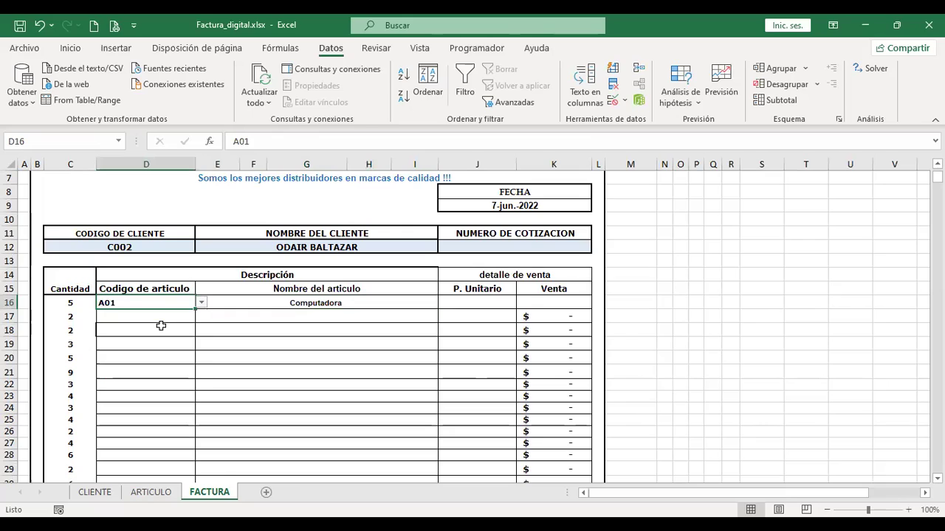
left_click(491, 303)
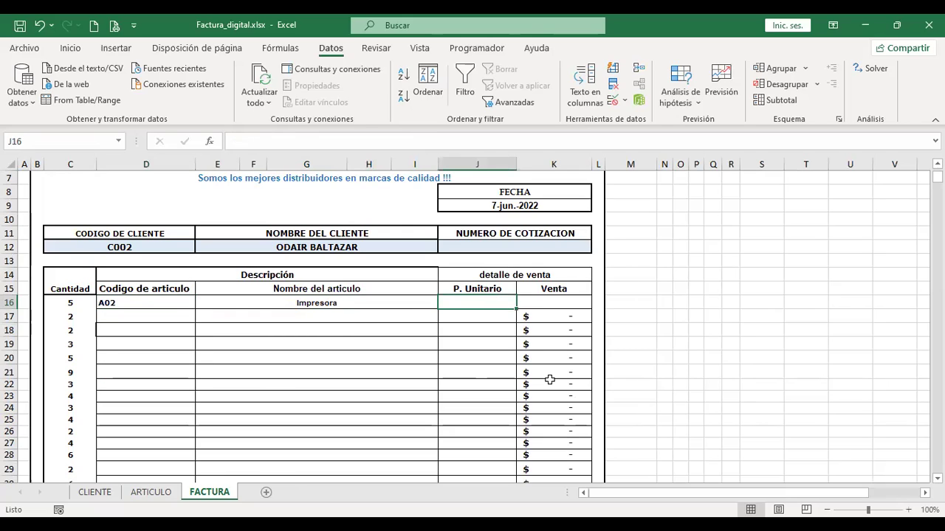
Start J16's BUSCARV formula with D16 as the lookup value, then move to the ARTICULO sheet
type("+BUSCAR")
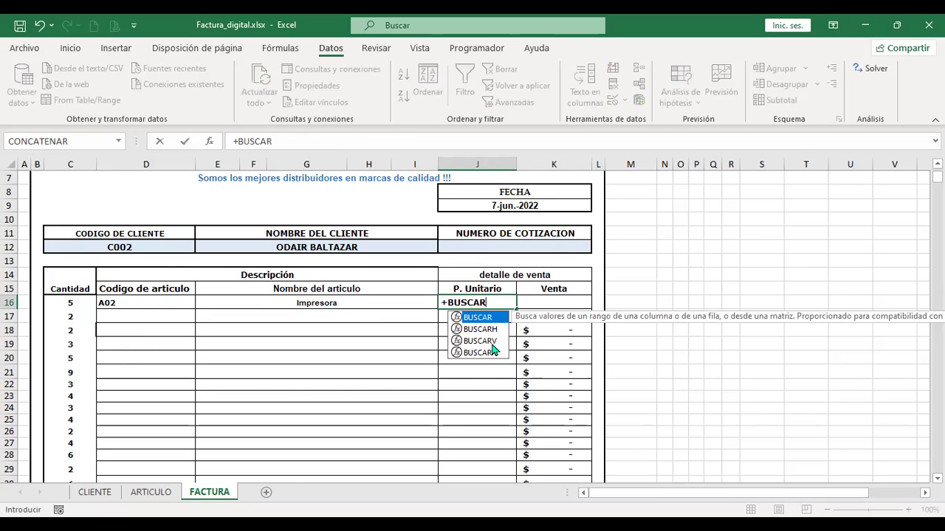
type("V(")
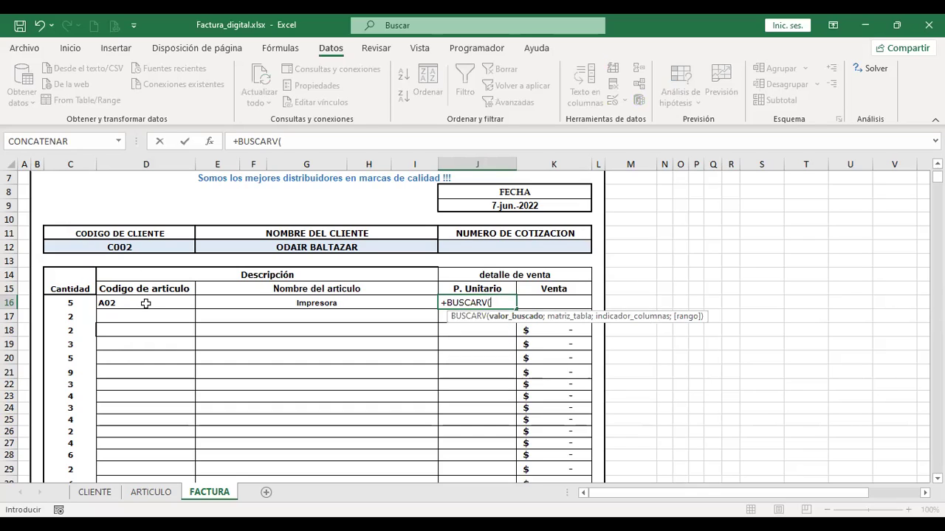
left_click(146, 304)
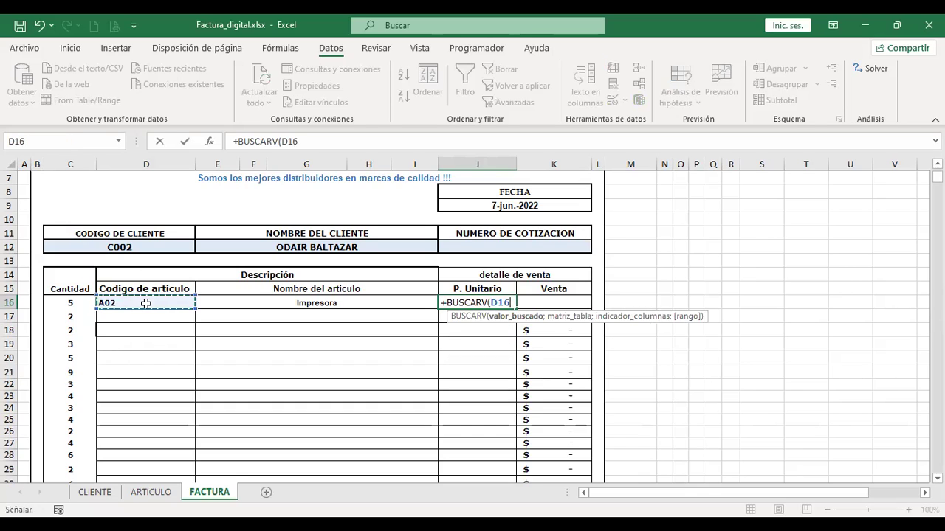
type(";")
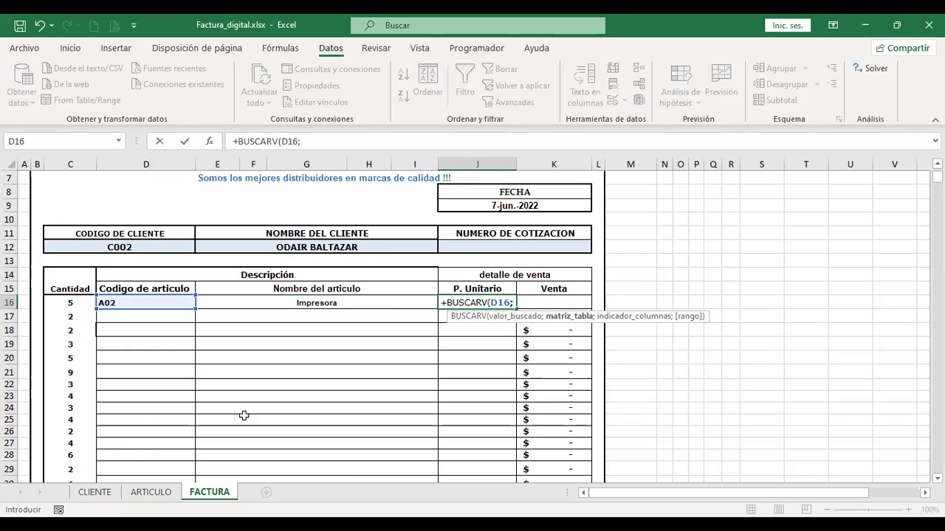
left_click(151, 498)
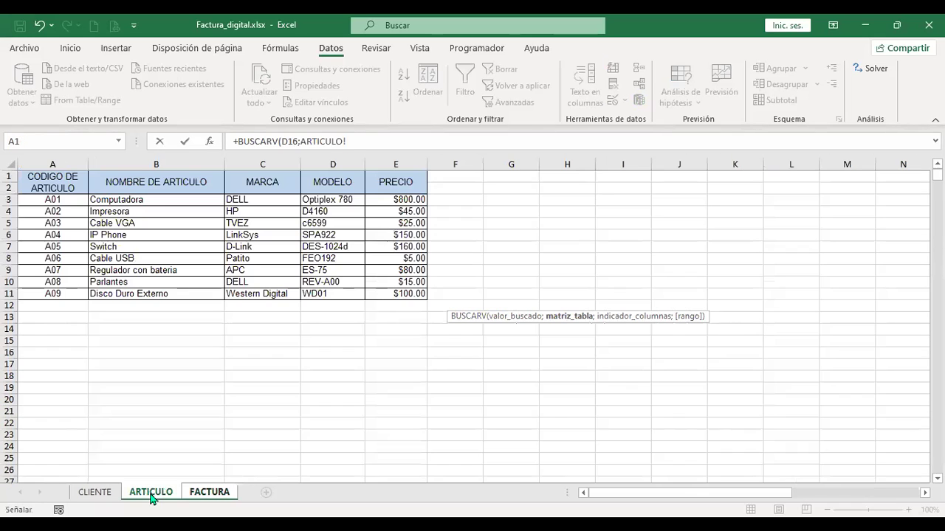
left_click(210, 496)
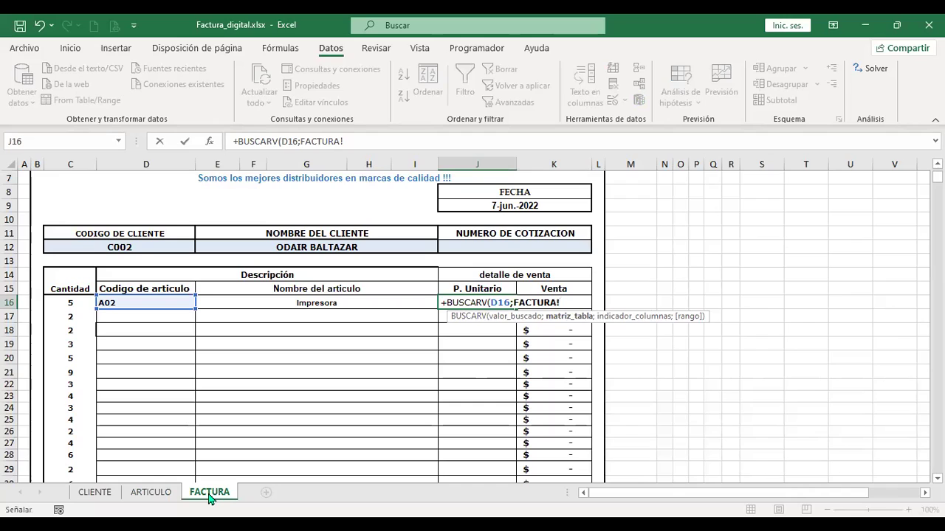
key("BackSpace")
key("BackSpace")
key("BackSpace")
key("BackSpace")
key("BackSpace")
key("BackSpace")
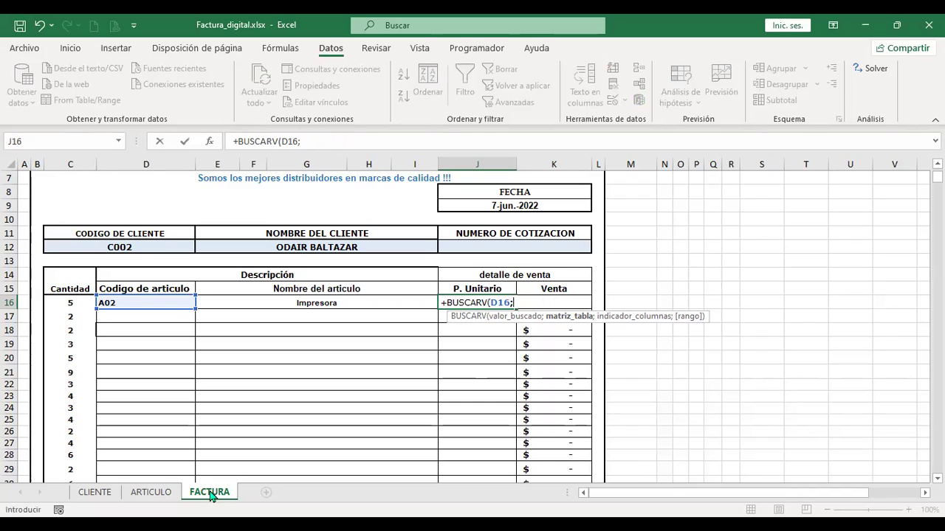
left_click(150, 493)
Complete it with table A1:E11, column 5 and FALSO exact match, returning $45.00
left_click(60, 180)
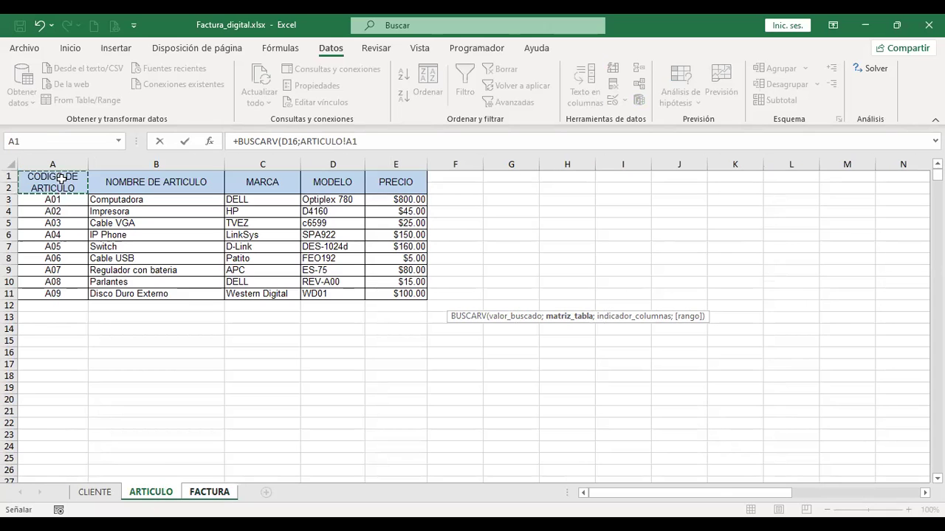
left_click(408, 296, "shift")
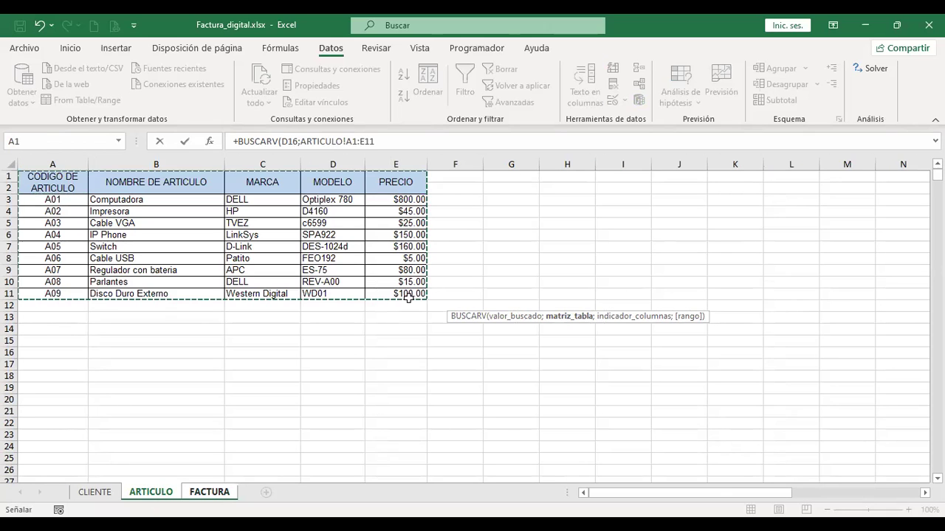
left_click(389, 151)
type(";")
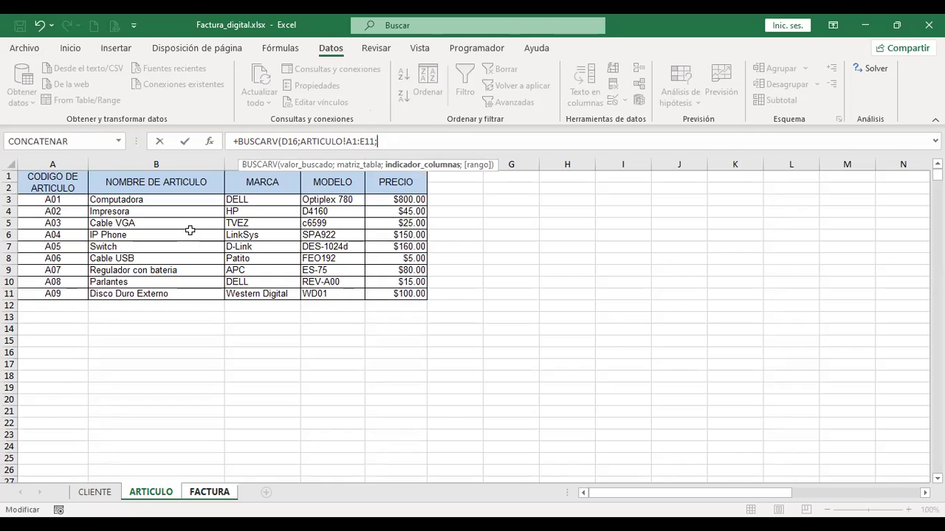
type("5;")
left_click(441, 190)
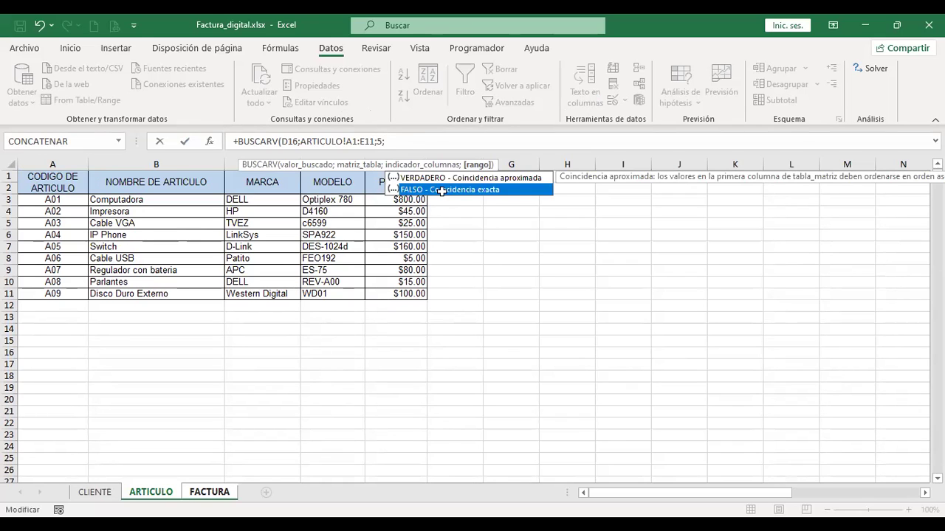
double_click(440, 190)
key("Return")
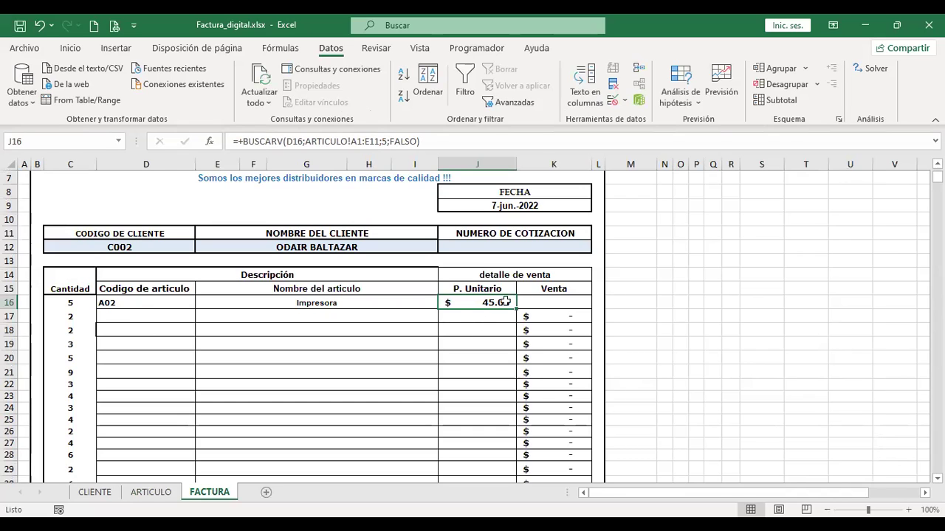
Enter +J16*C16 in K16 on FACTURA, giving a $225.00 sale
left_click(151, 492)
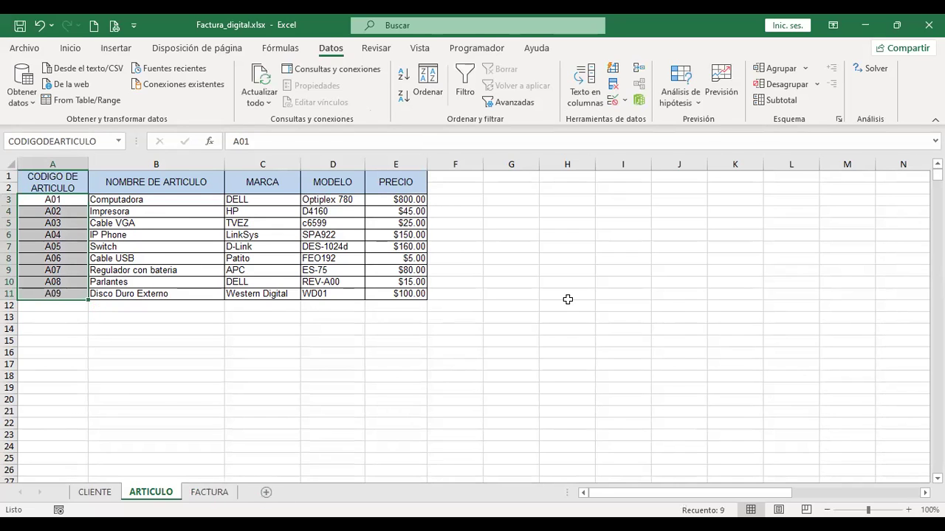
key("ctrl+Page_Down")
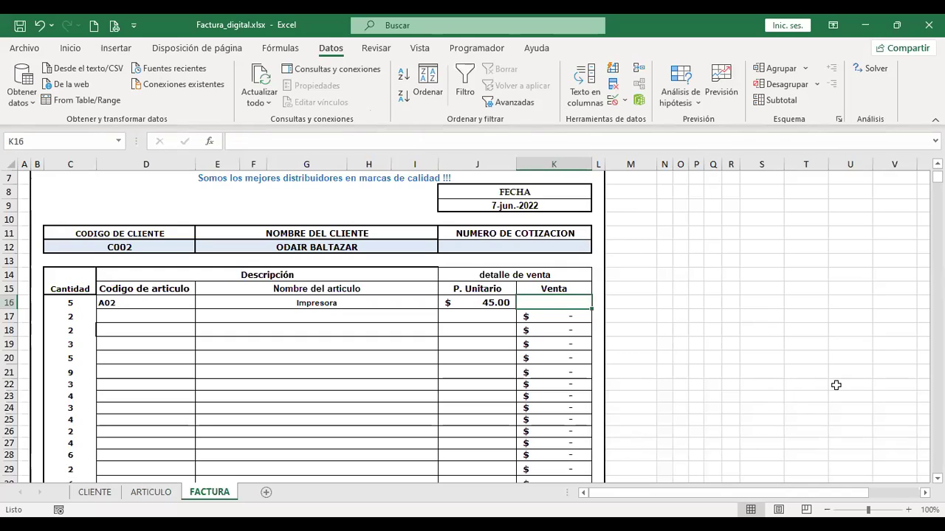
type("+")
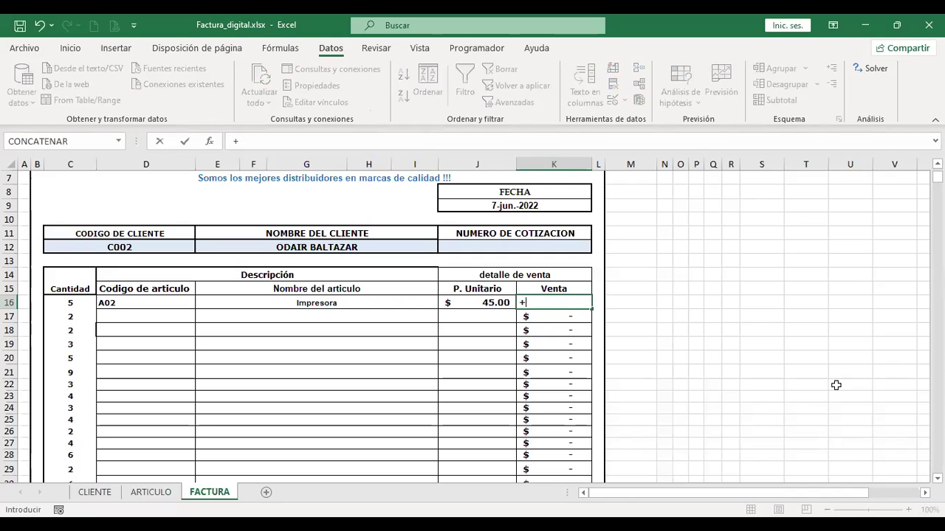
key("Left")
type("*")
left_click(79, 304)
key("Return")
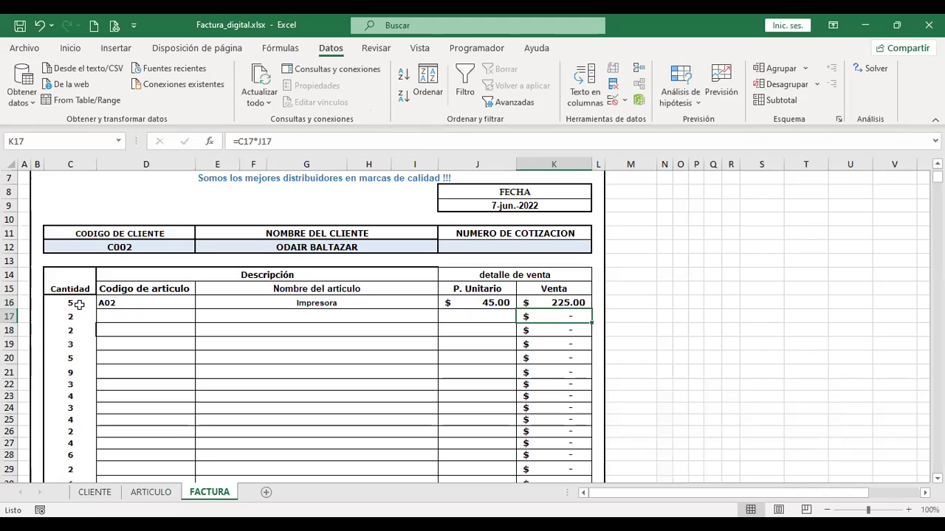
Select the row 16 cells from E16 to K16
key("Up")
key("Left")
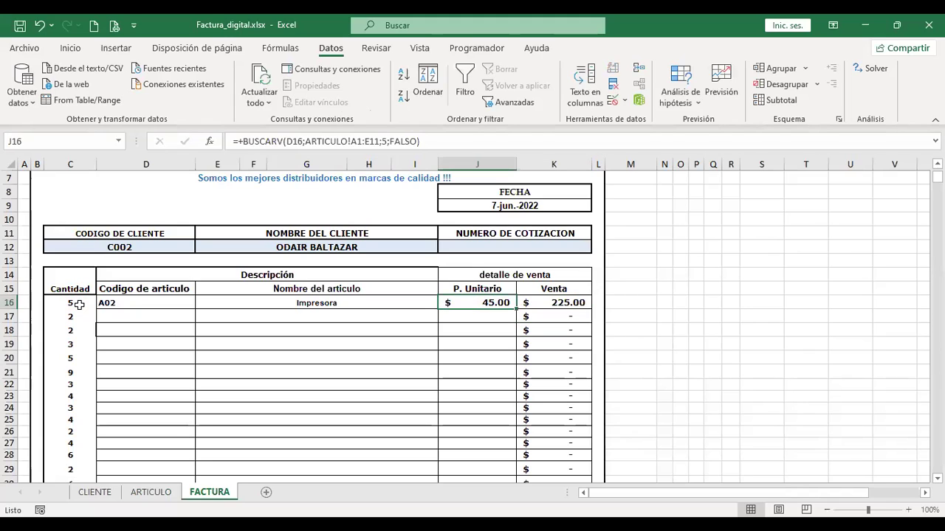
key("Left")
key("shift+Right")
key("shift+Right")
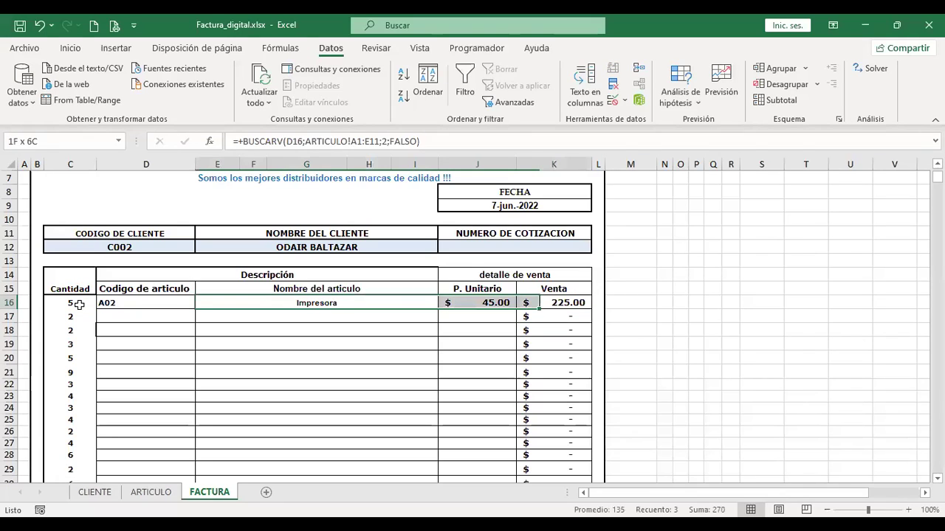
Make E16's name lookup use the absolute table range $A$1:$E$11
left_click(379, 304)
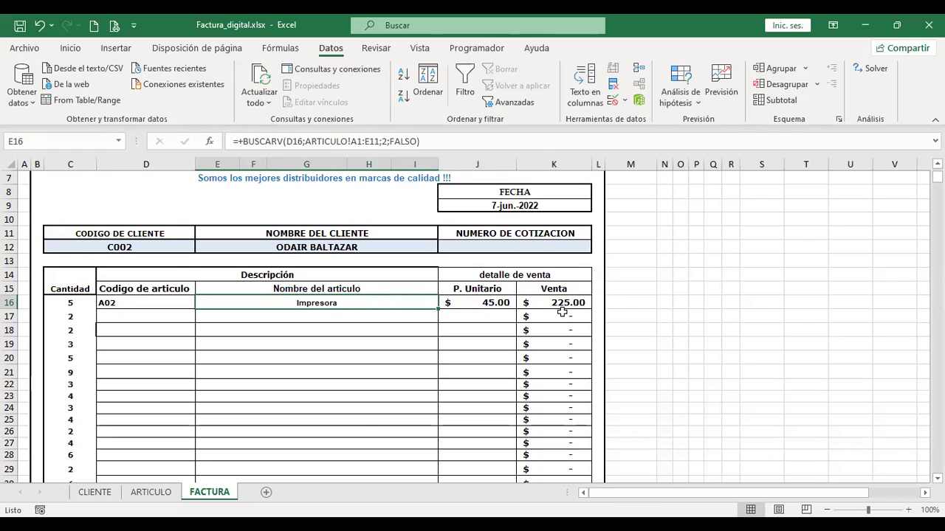
key("shift+Right")
key("shift+Right")
key("shift+Left")
key("shift+Left")
key("F2")
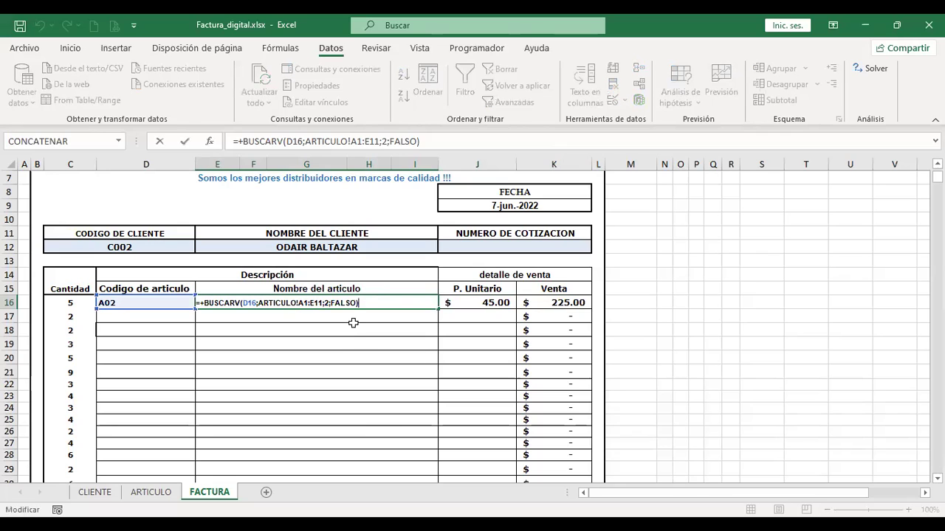
left_click(305, 301)
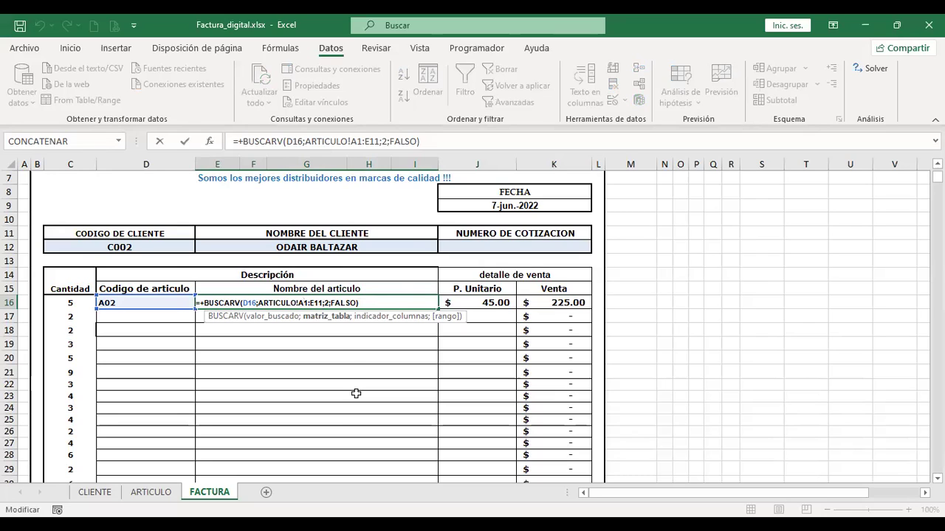
key("F4")
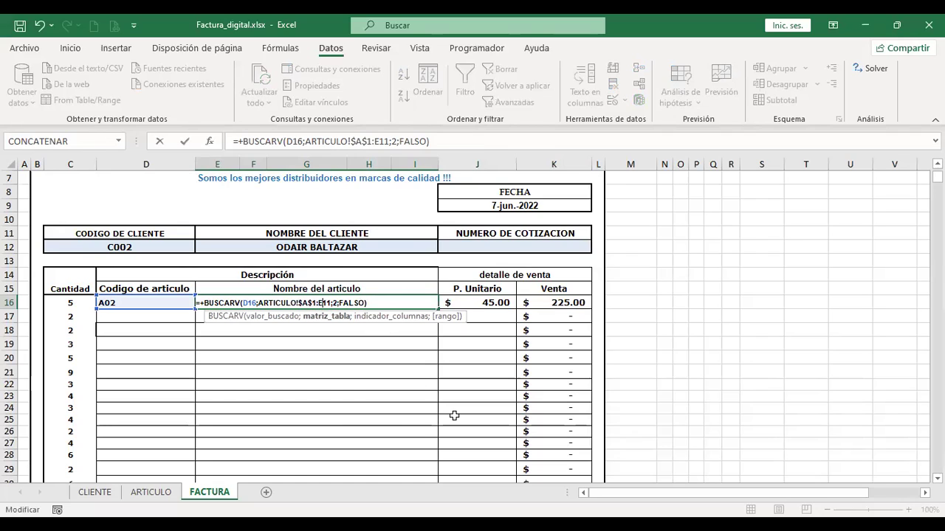
key("F4")
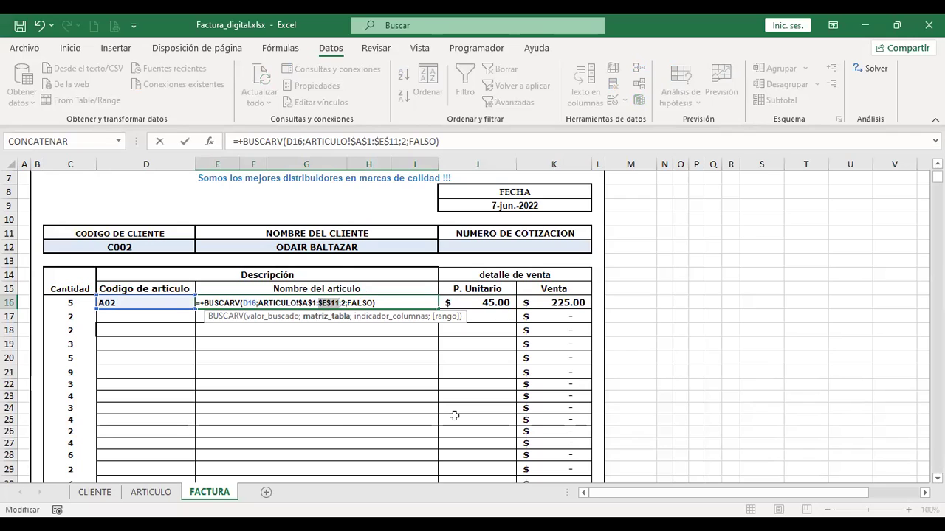
key("Return")
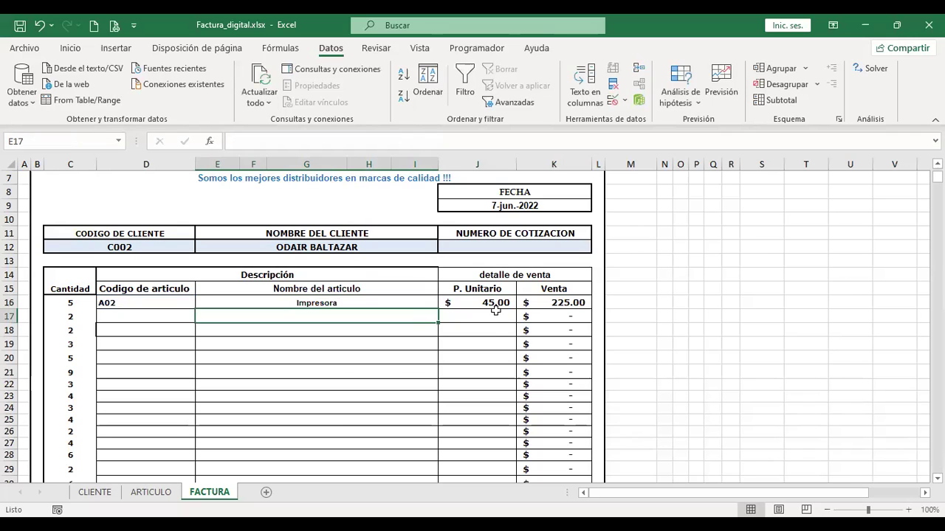
Make J16's price lookup use ARTICULO!$A$1:$E$11, still returning $45.00
left_click(495, 299)
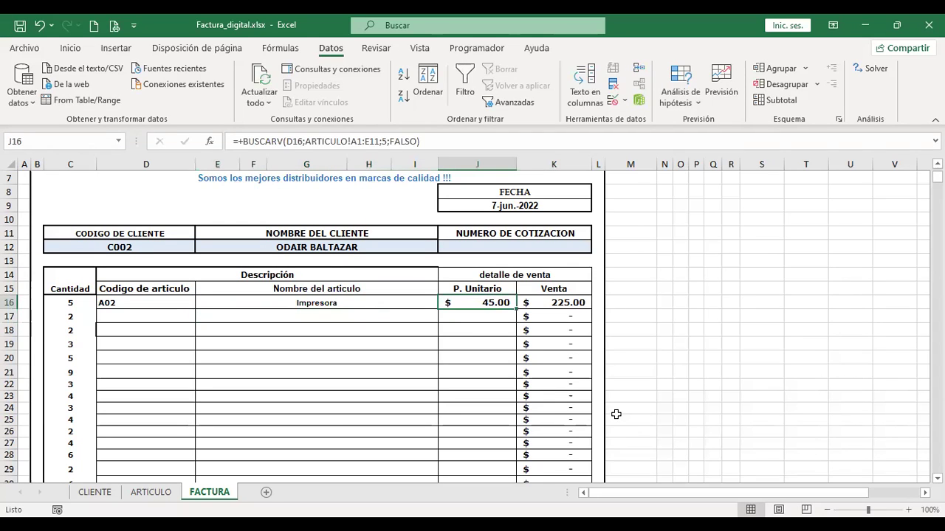
key("F2")
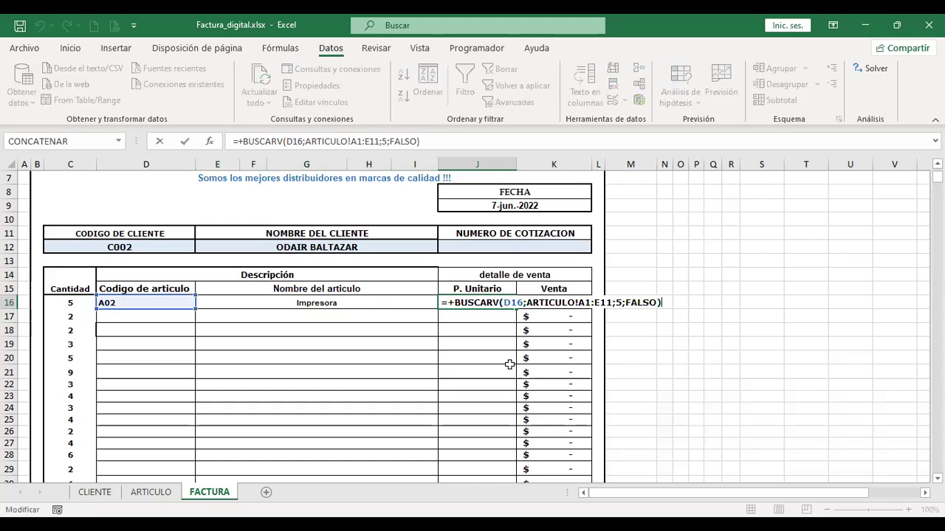
left_click(583, 303)
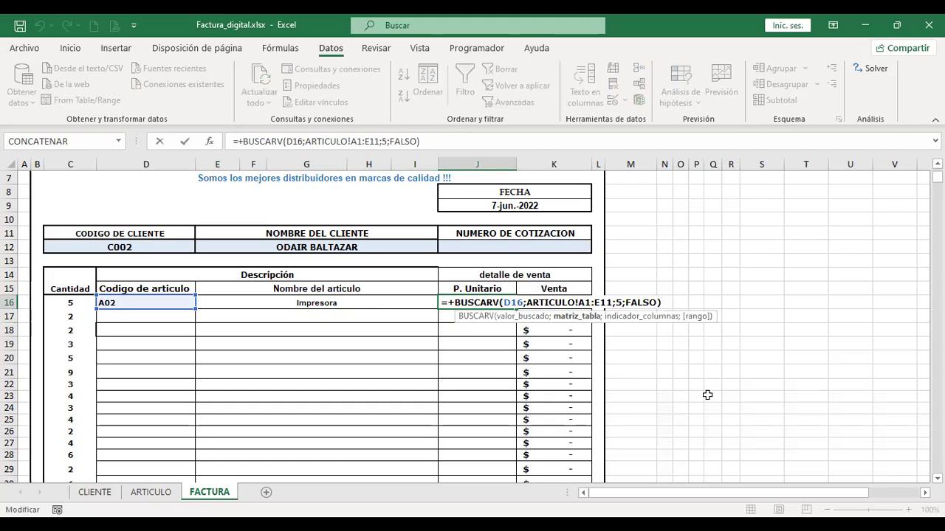
key("F4")
key("Right")
key("Right")
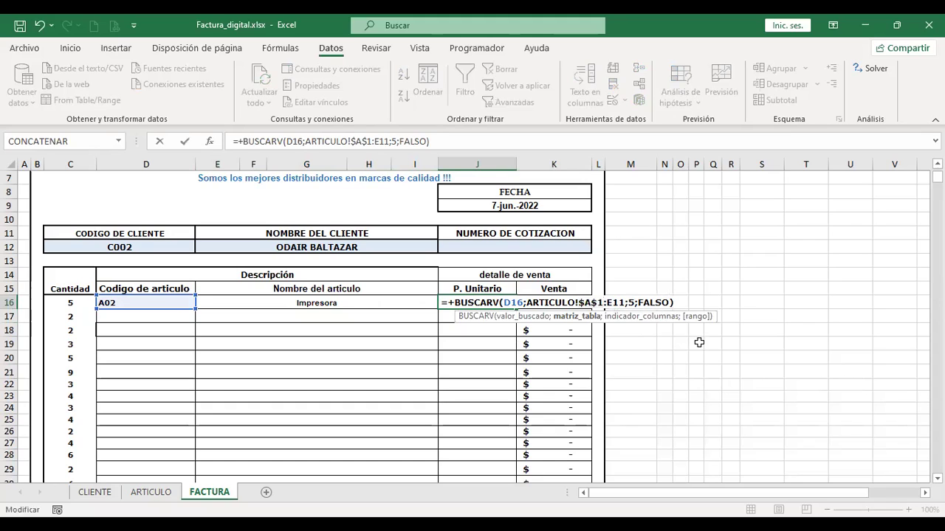
key("F4")
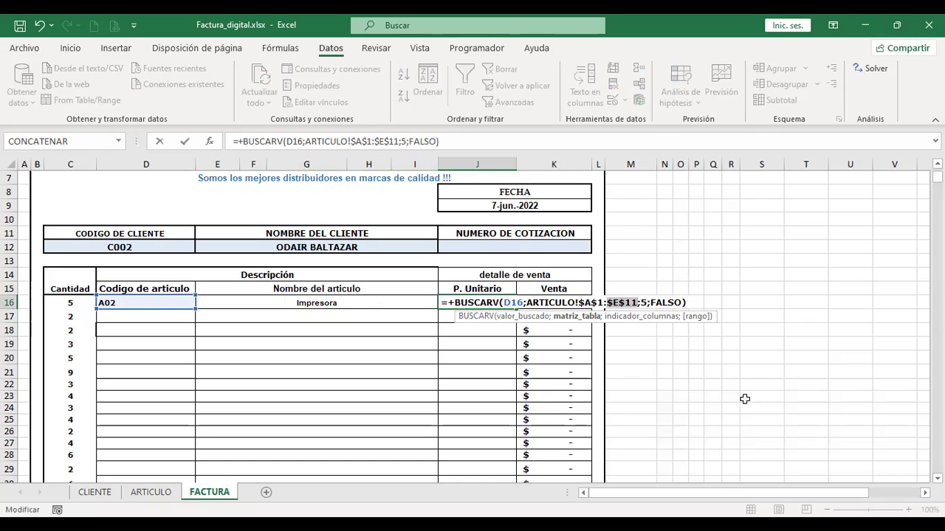
key("Return")
Select row 16's cells E16:K16, dismiss the merged-cells warning, and select column J
left_click(544, 303)
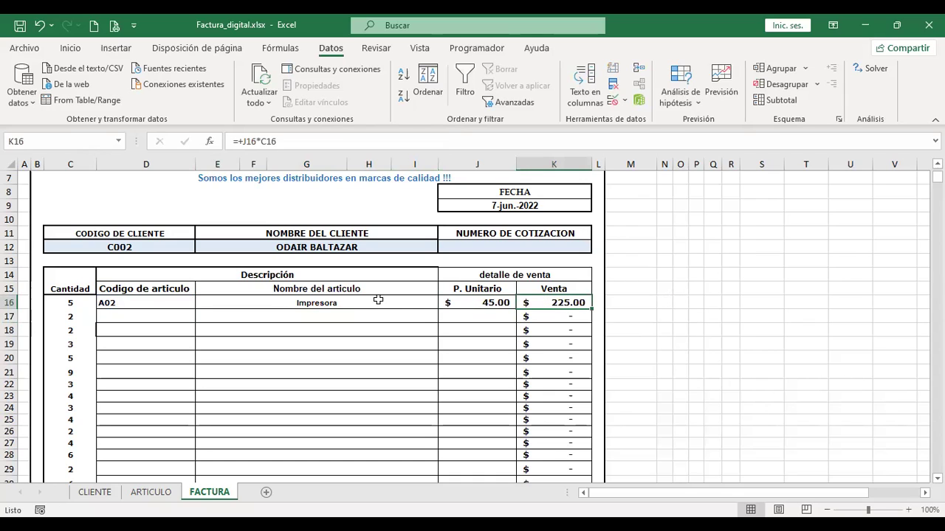
left_click_drag(280, 304, 436, 320)
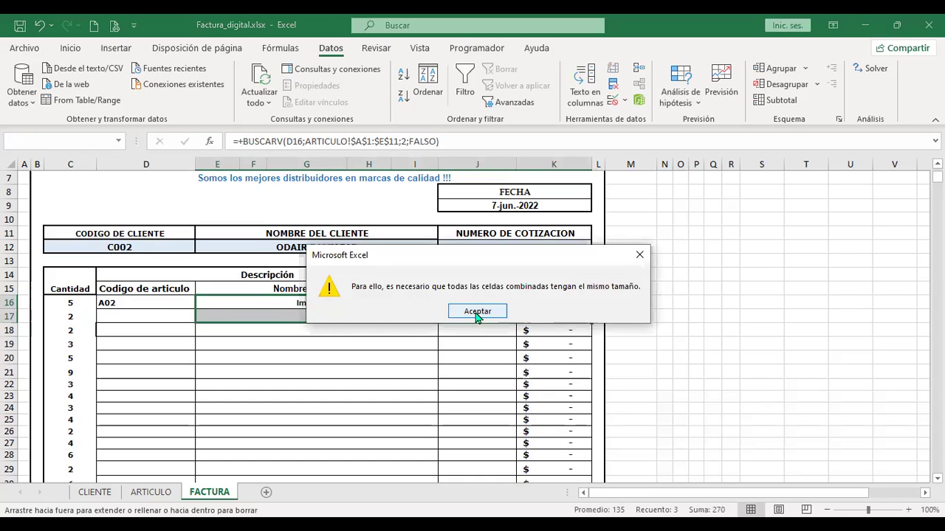
left_click(477, 313)
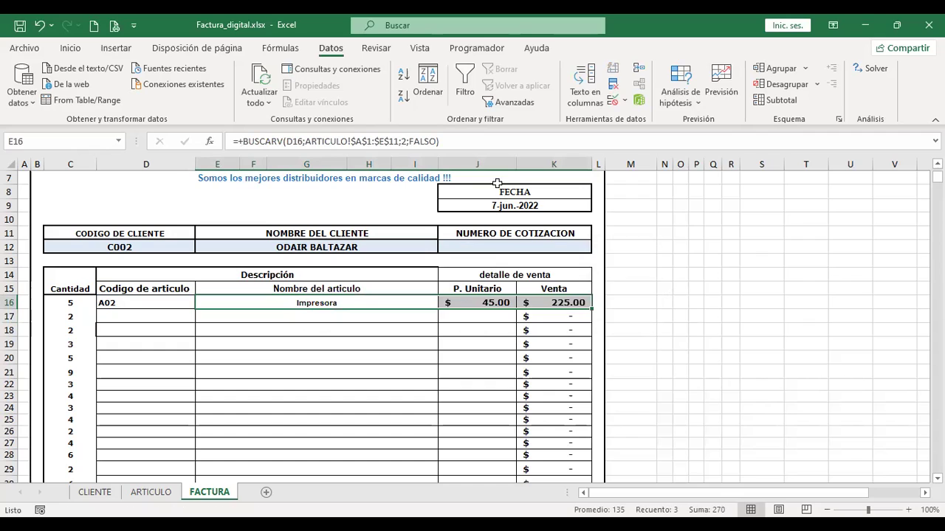
left_click(486, 162)
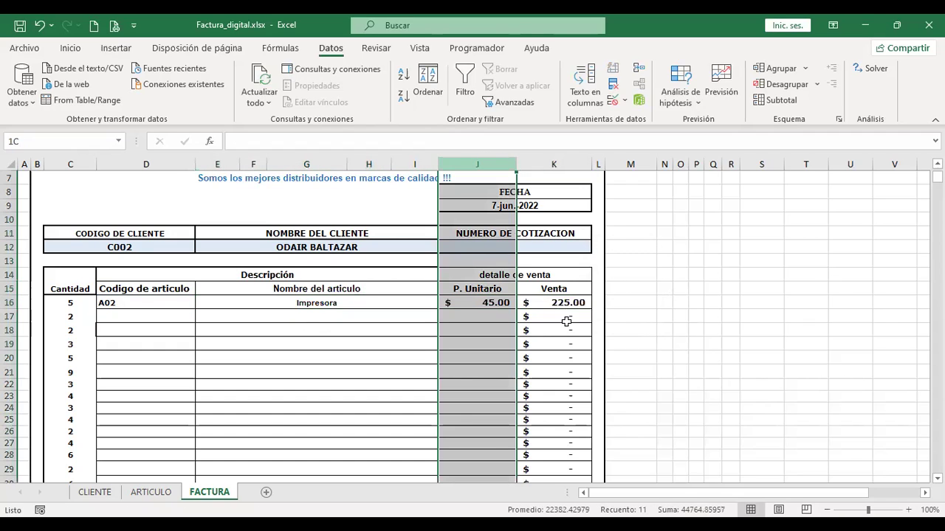
Choose article code A03 for D17 from its dropdown list
left_click(197, 317)
left_click(193, 319)
left_click(201, 316)
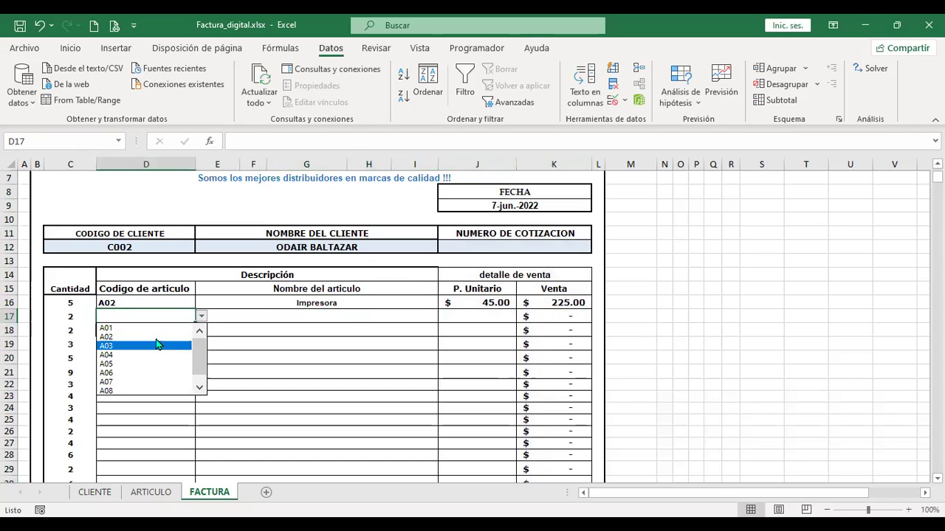
left_click(154, 346)
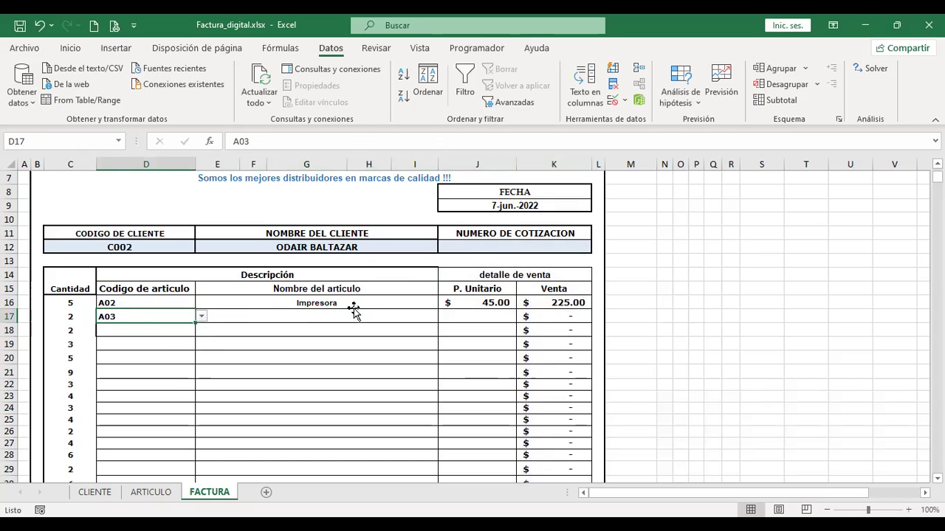
key("Tab")
Copy E16's name lookup into E17, showing Cable VGA, and check the ARTICULO table
left_click(398, 305)
left_click_drag(437, 307, 434, 320)
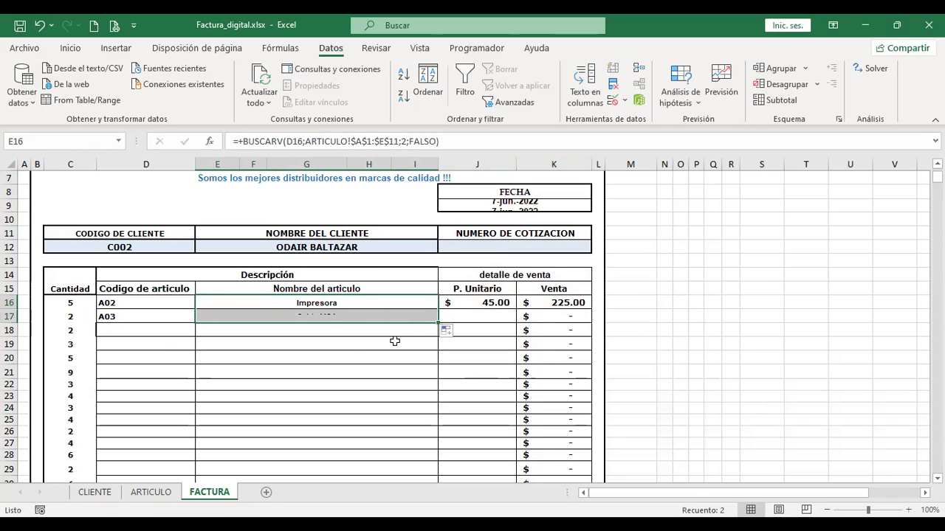
left_click(152, 494)
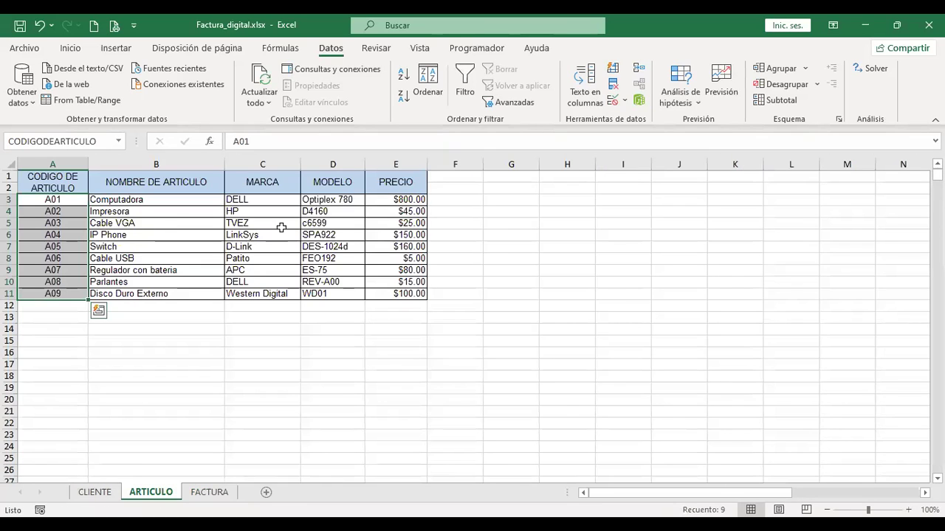
left_click(207, 493)
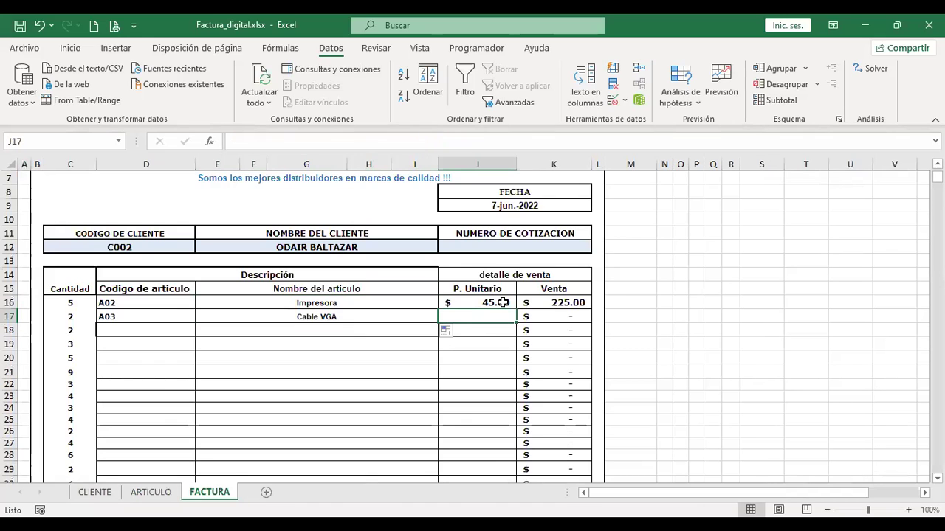
Copy J16's price lookup down into J17 and check K17's sale formula
left_click(511, 305)
mouse_move(514, 325)
left_mouse_down()
mouse_move(523, 360)
mouse_move(509, 285)
mouse_move(516, 325)
left_mouse_up()
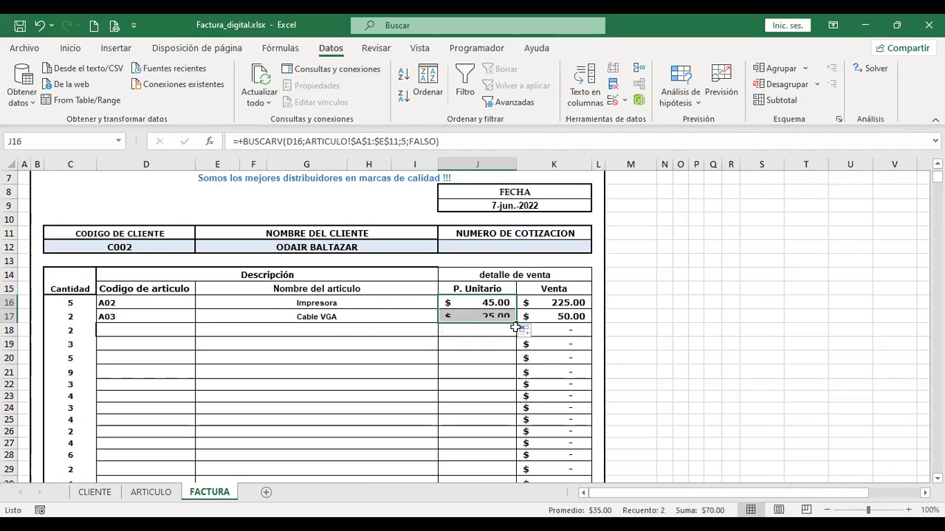
left_click(549, 318)
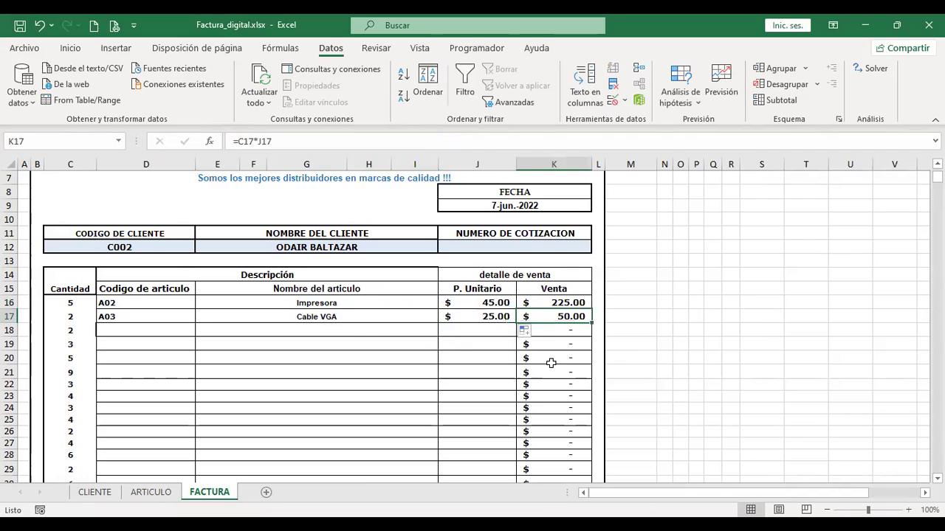
double_click(583, 319)
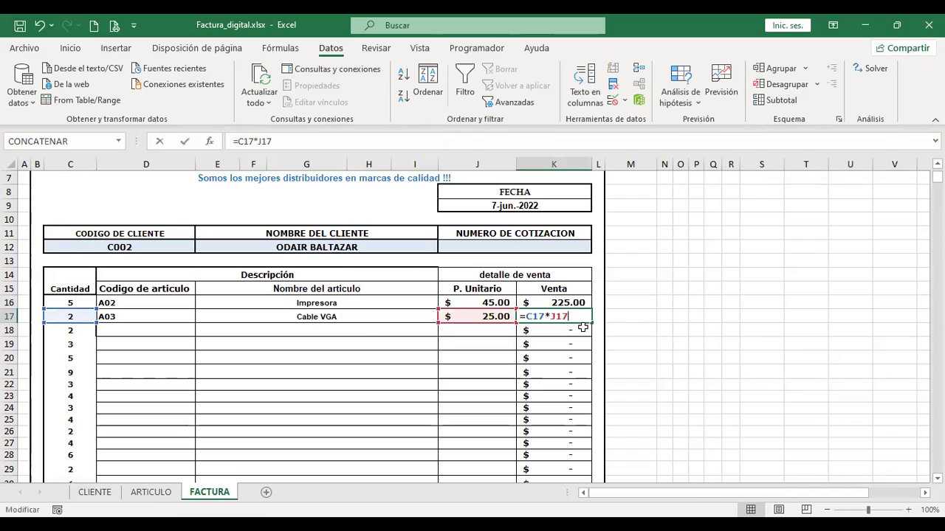
Fill the article-name formula from E17 down through row 25
left_click(226, 316)
scroll(507, 345, "down", 2)
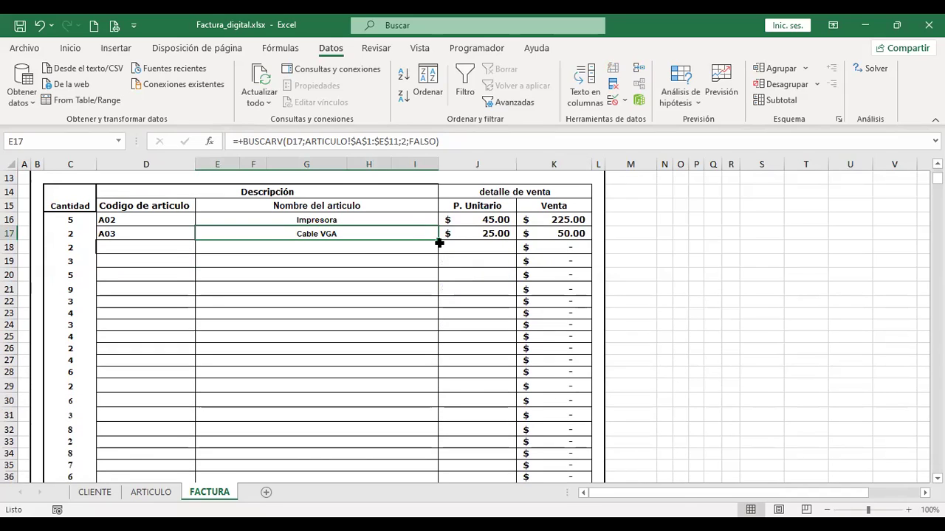
left_click_drag(439, 243, 439, 344)
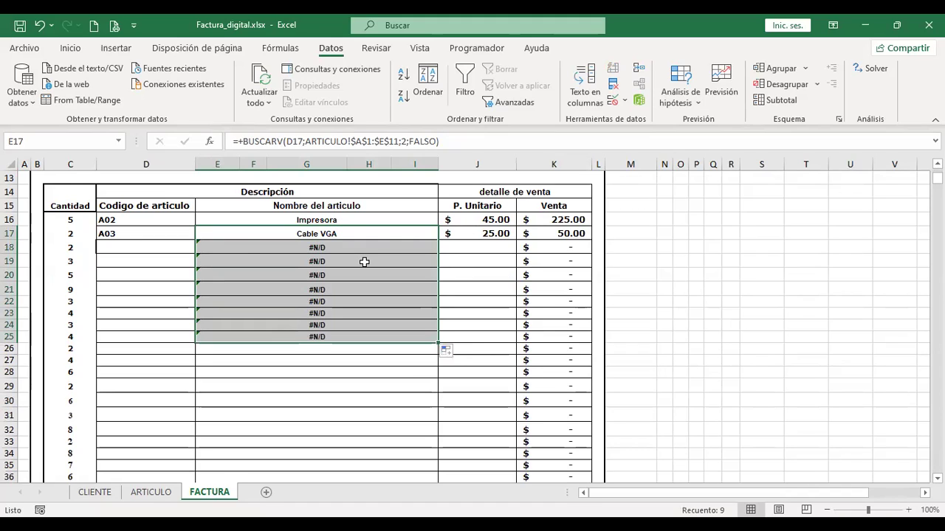
left_click(124, 243)
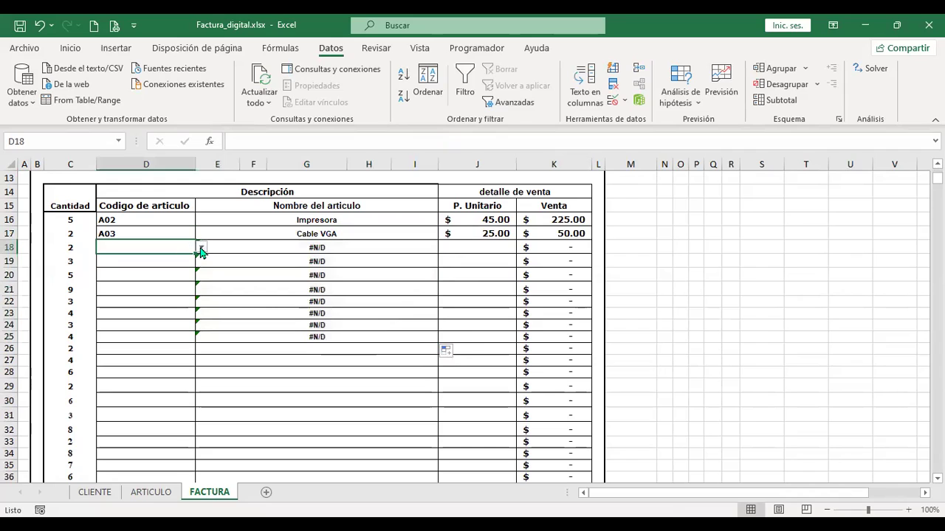
Choose article A04 for D18 and delete the #N/D formulas in rows 19–26
left_click(200, 249)
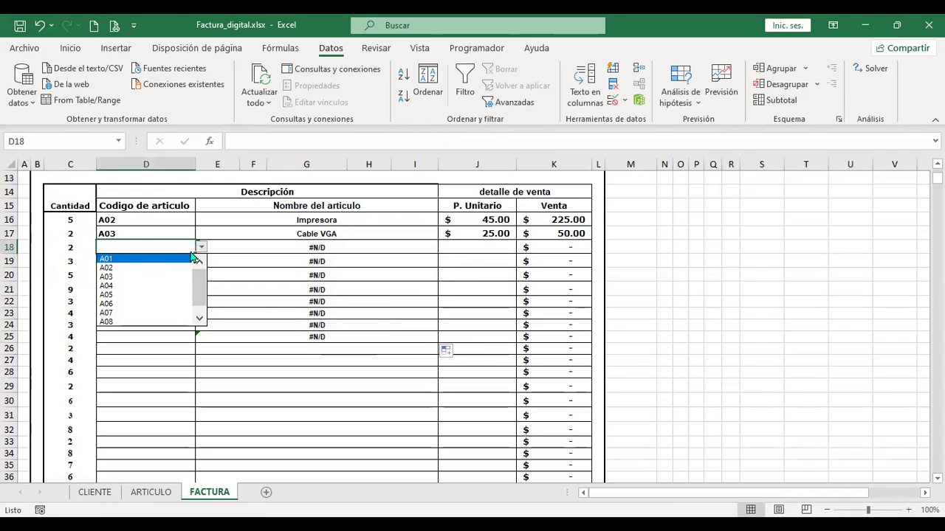
left_click(150, 287)
left_click_drag(352, 260, 357, 344)
key("Delete")
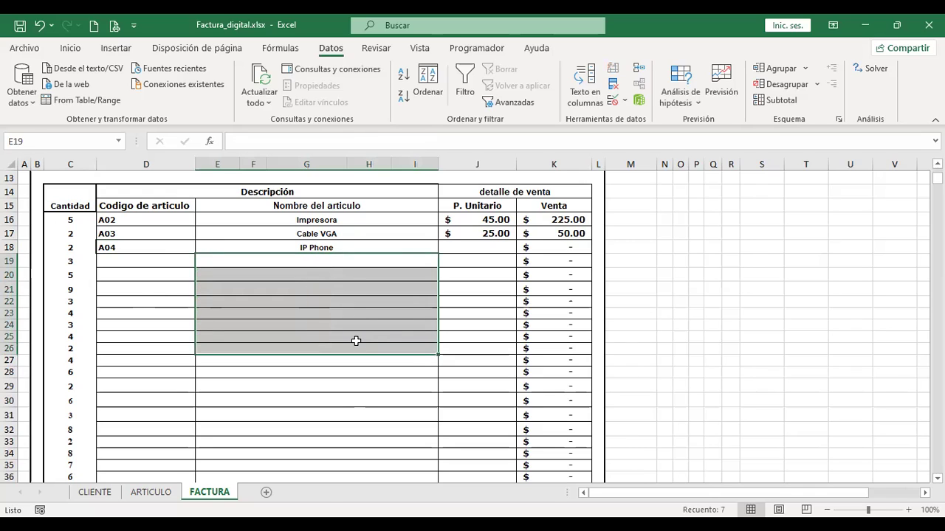
Copy the unit price formula from J17 into J18, giving $150.00 for IP Phone
left_click(358, 248)
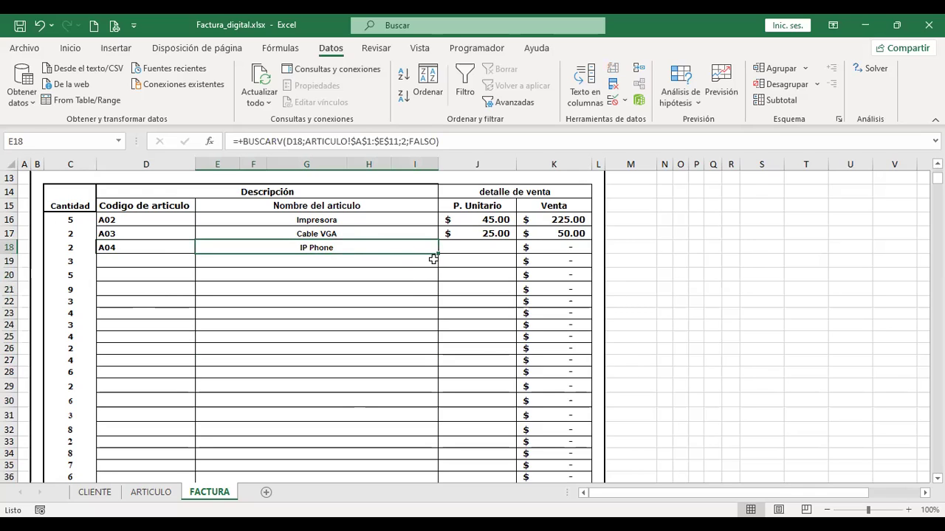
left_click(469, 248)
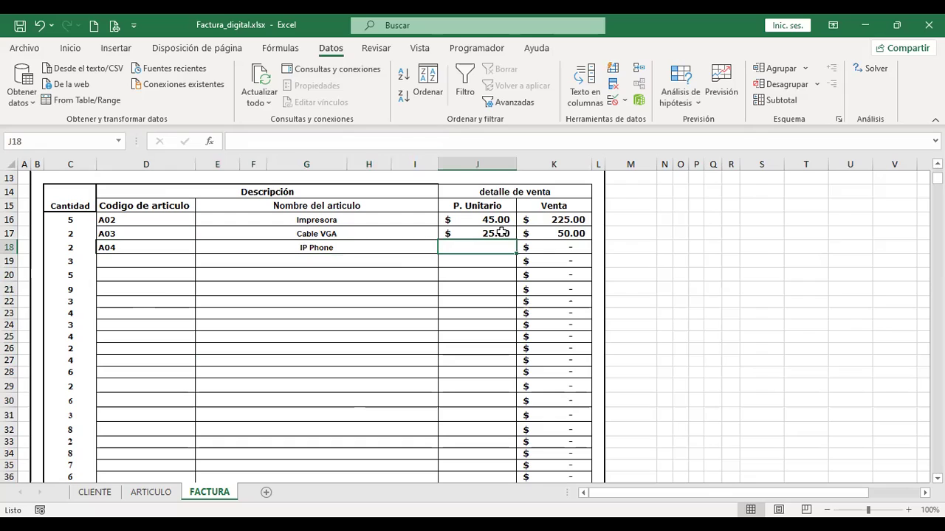
left_click(508, 234)
double_click(516, 253)
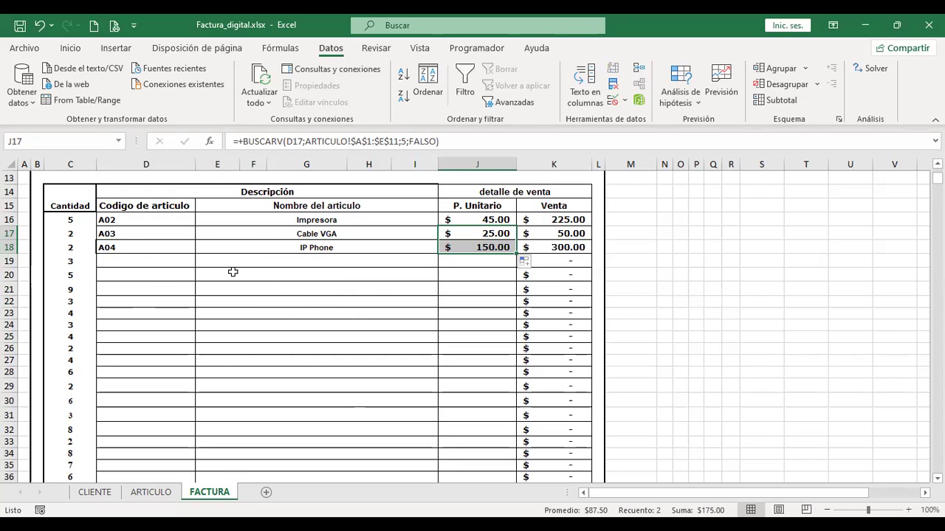
Inspect the SubTotal formula and the item rows 16 and 40 it spans
scroll(243, 296, "up", 1)
scroll(244, 296, "down", 5)
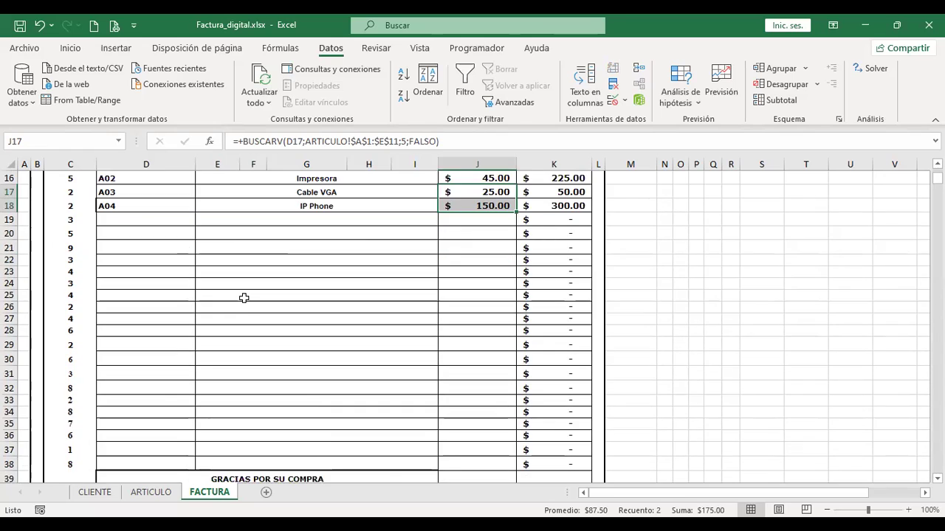
scroll(242, 297, "down", 1)
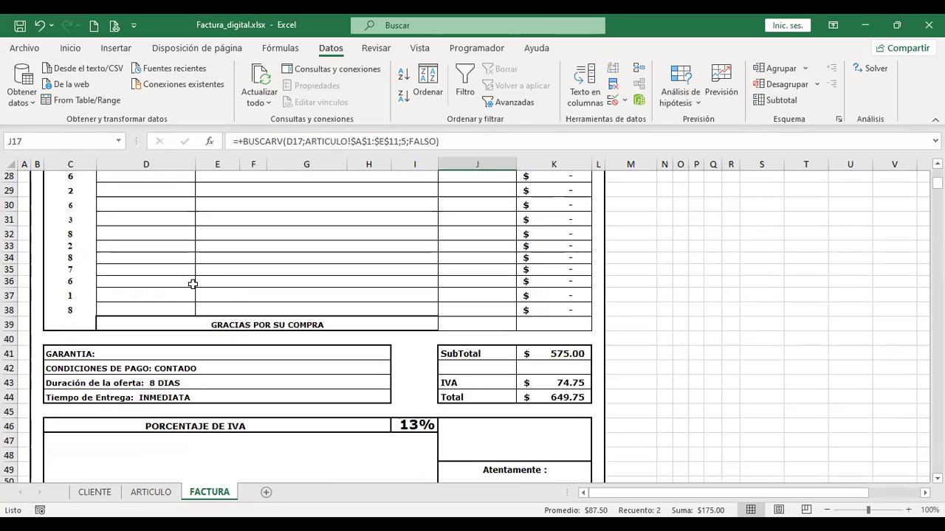
left_click(572, 354)
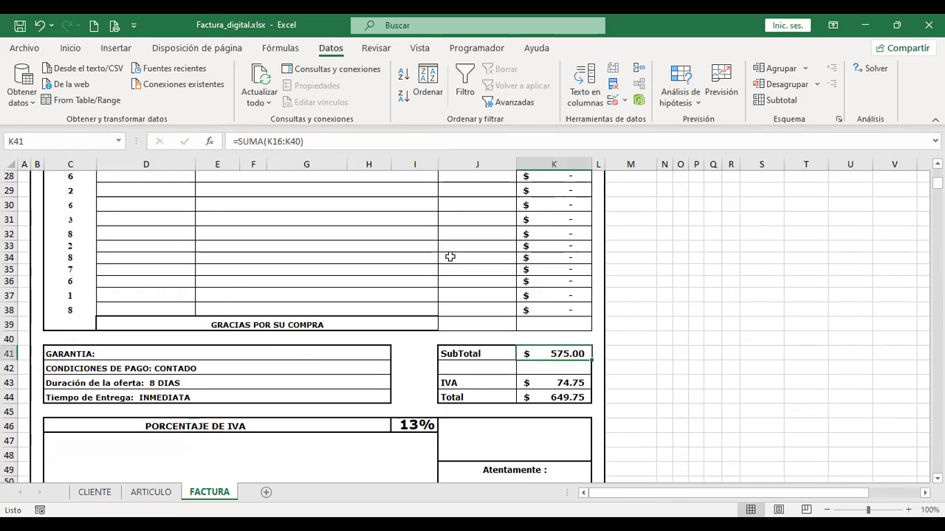
scroll(542, 285, "up", 6)
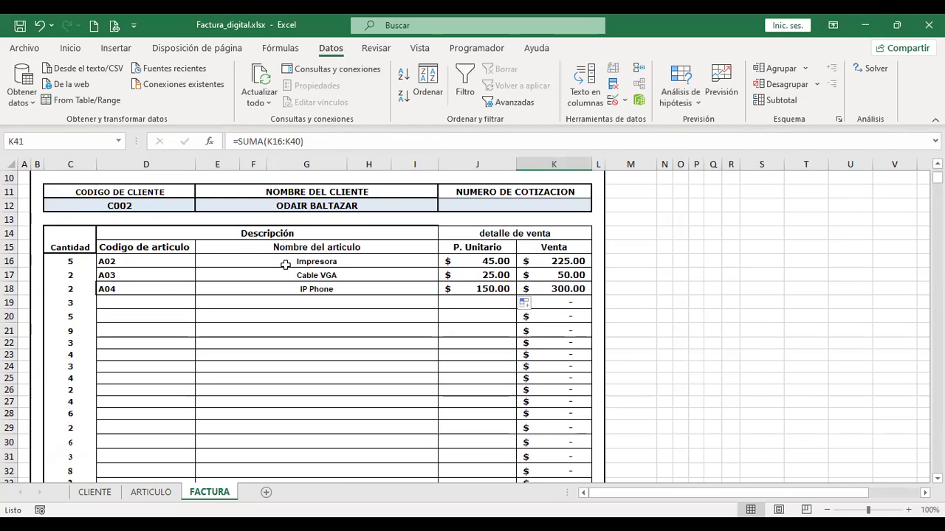
left_click(10, 261)
scroll(90, 276, "down", 4)
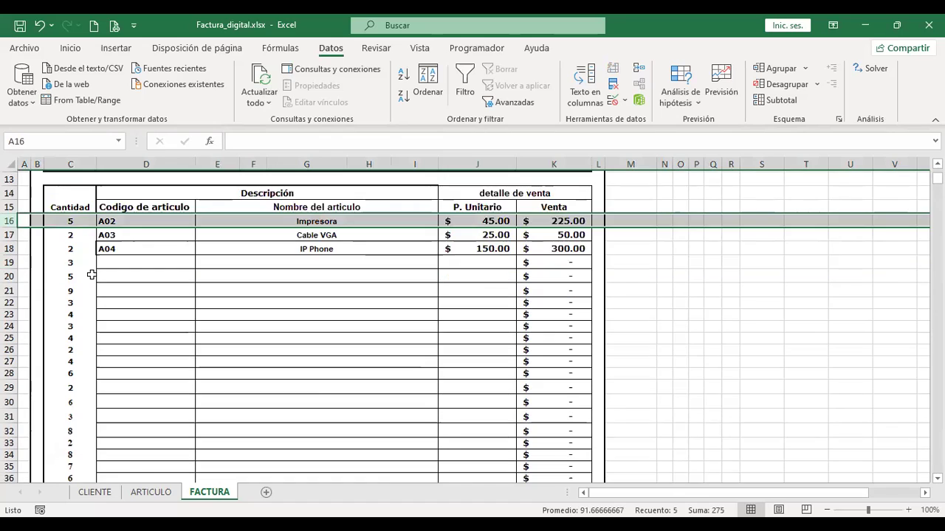
scroll(9, 405, "down", 1)
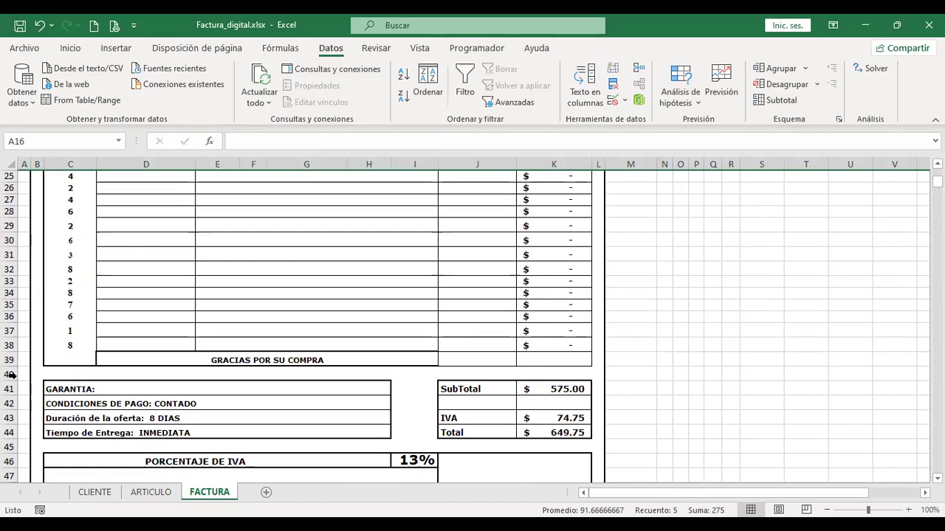
left_click(9, 374)
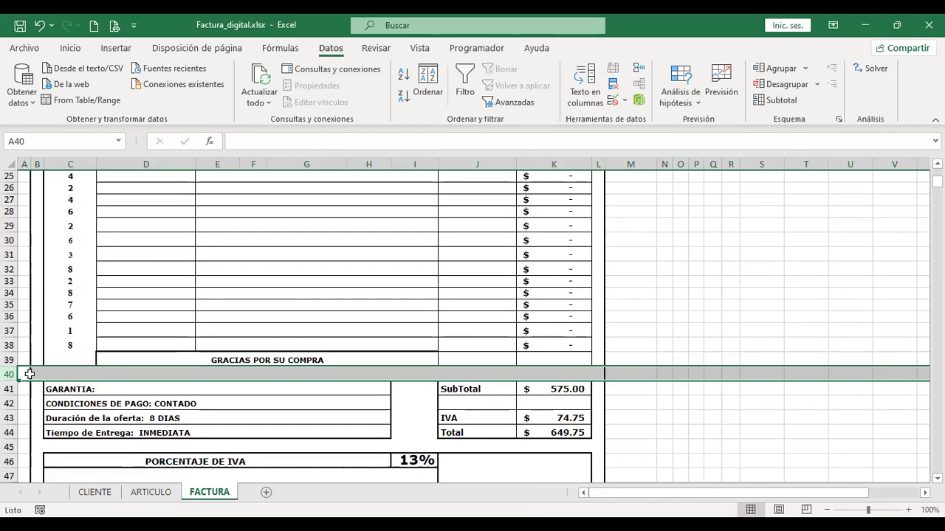
Change the SubTotal in K41 to =SUMA(K16:K39)
left_click(580, 389)
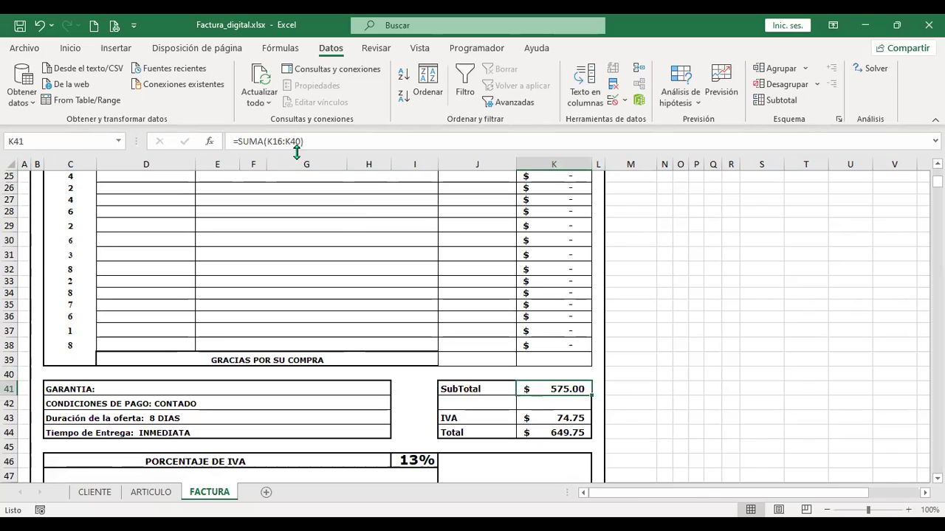
left_click(395, 147)
key("Left")
key("BackSpace")
key("BackSpace")
type("39")
key("Return")
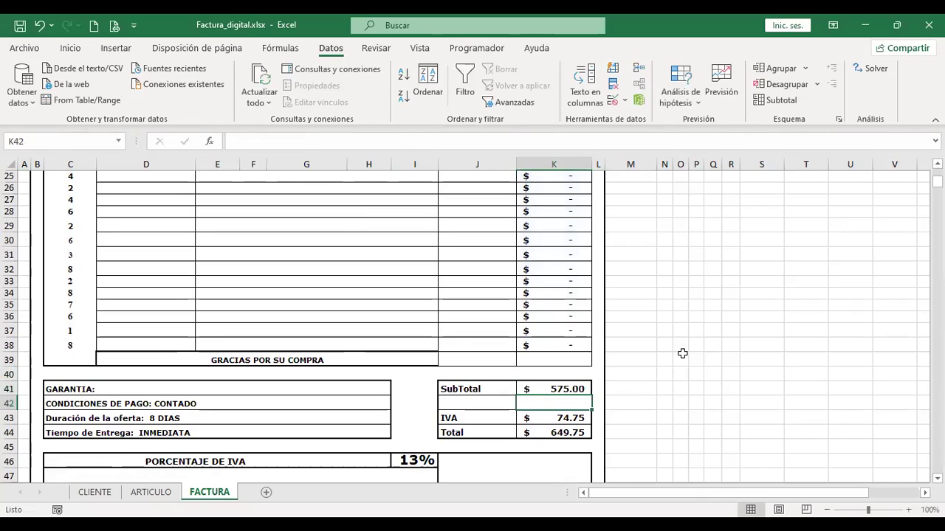
Review K40, the IVA formula, the 13% IVA rate and the Total formula
scroll(679, 351, "down", 2)
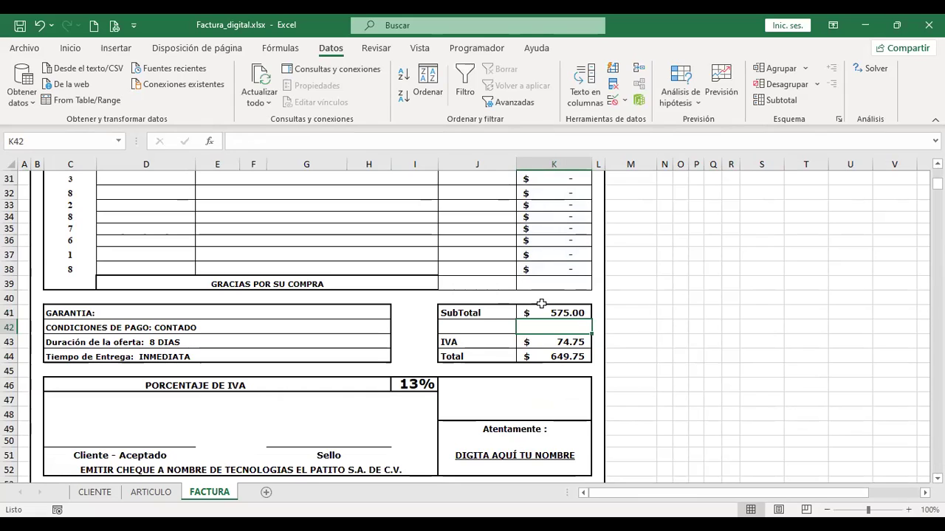
left_click(544, 296)
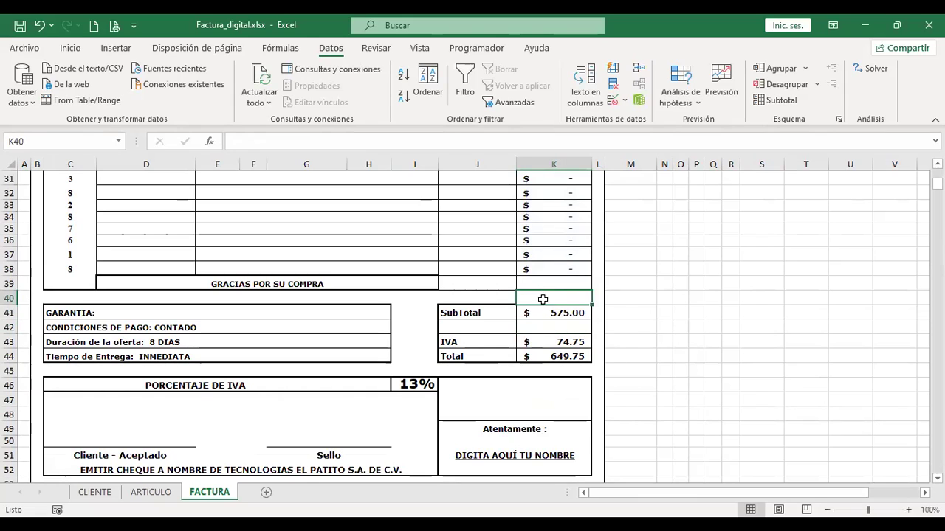
left_click(559, 346)
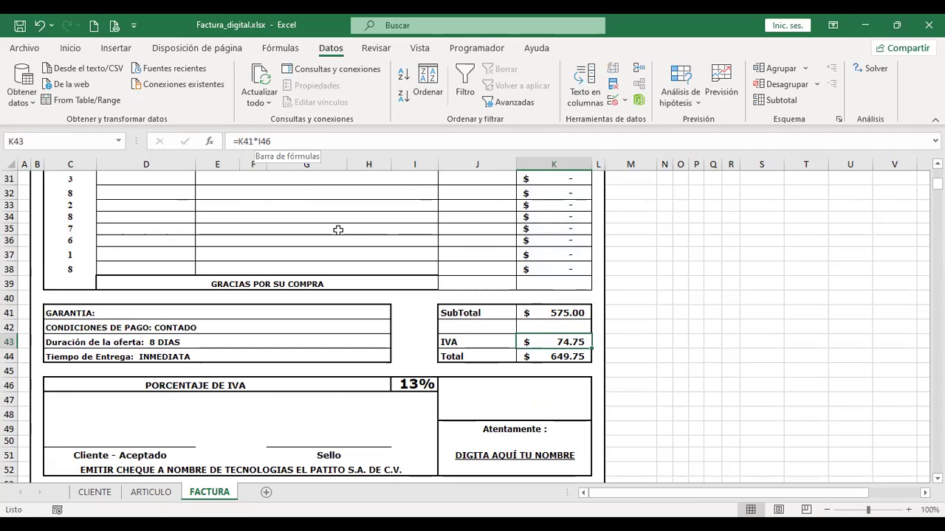
left_click(563, 312)
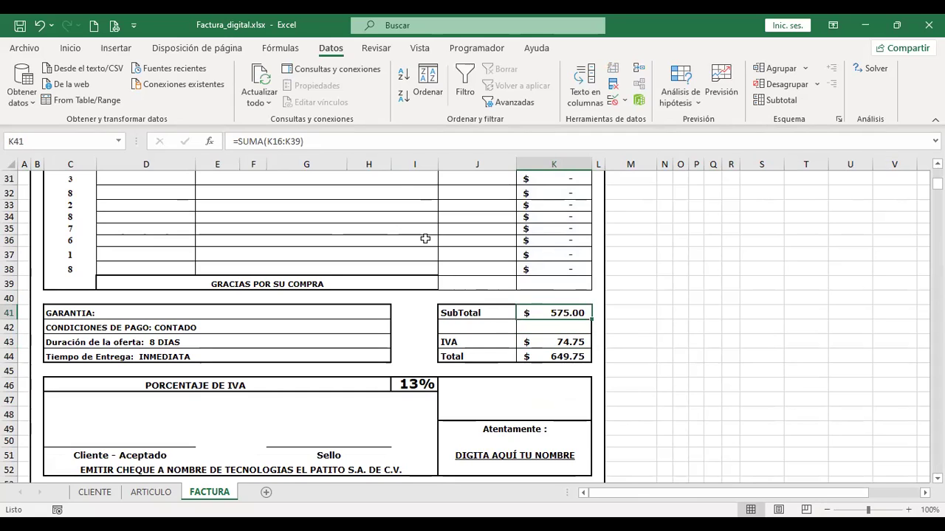
left_click(408, 382)
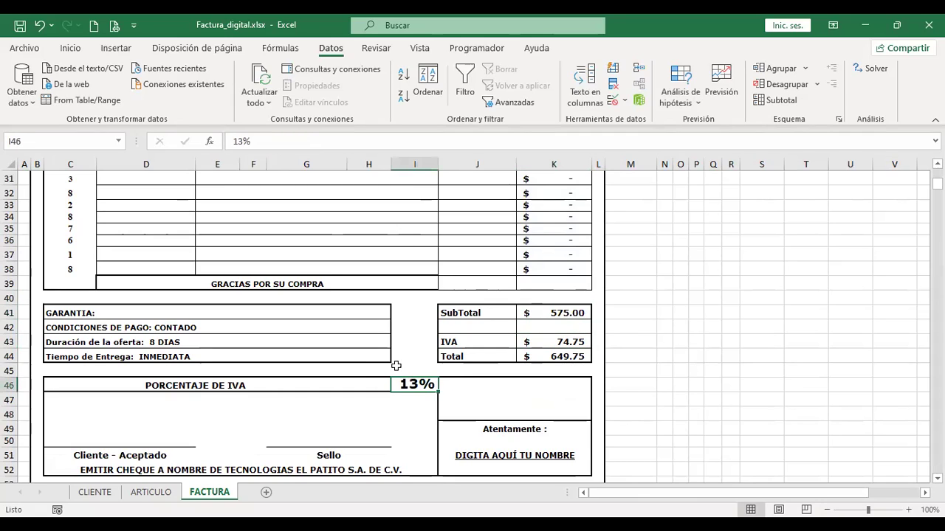
left_click(552, 357)
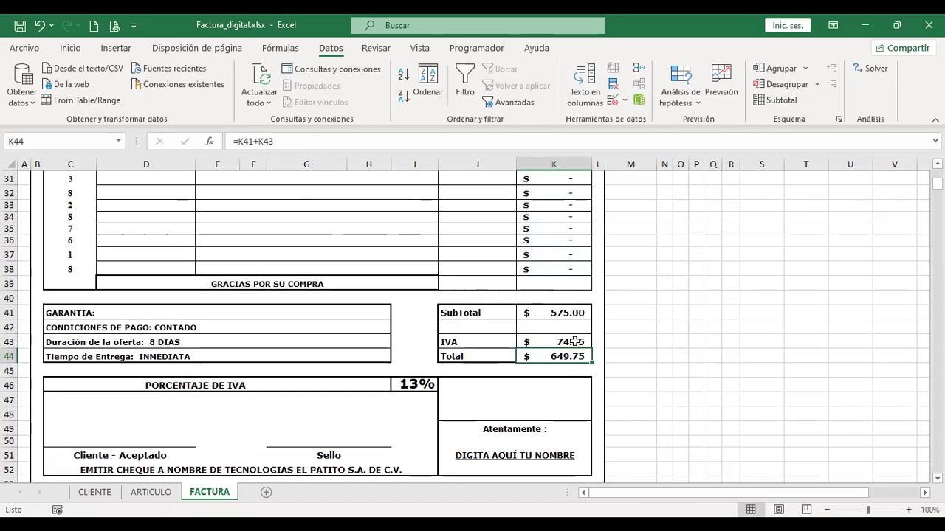
scroll(571, 325, "down", 3)
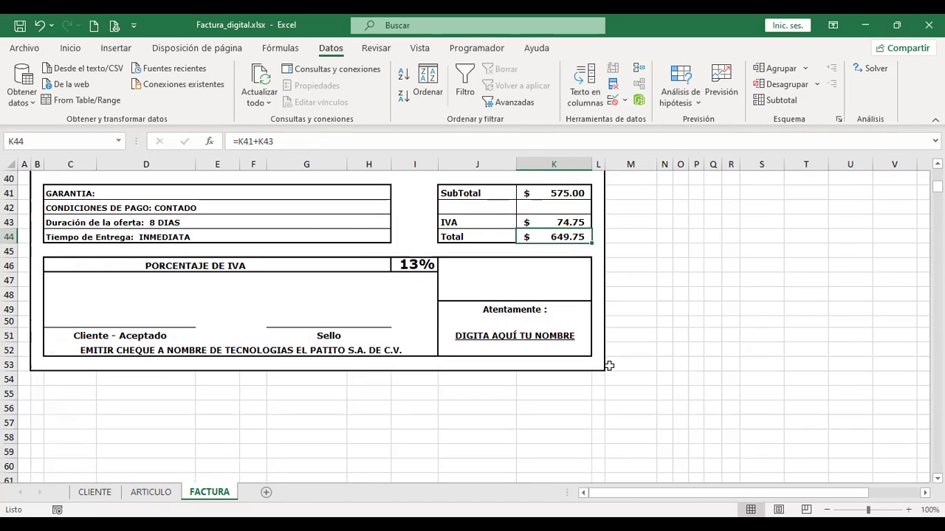
scroll(609, 366, "up", 11)
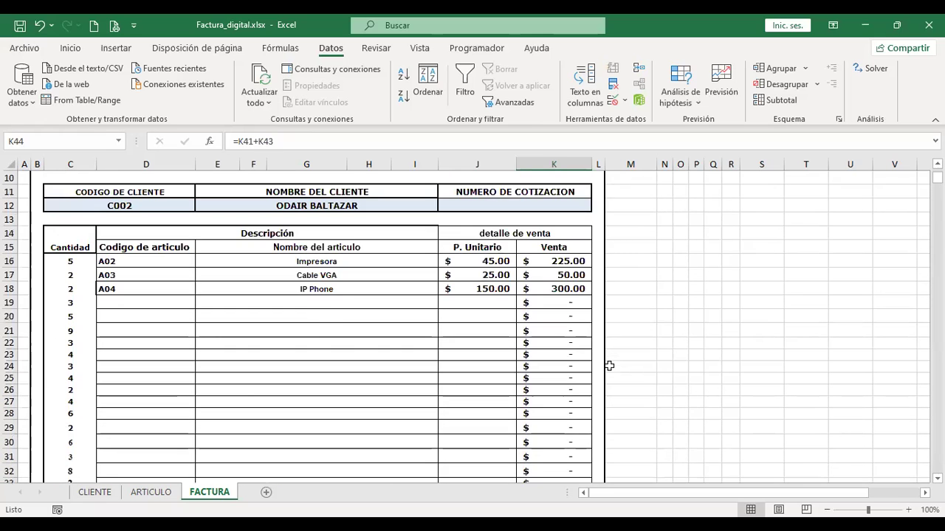
scroll(606, 339, "up", 1)
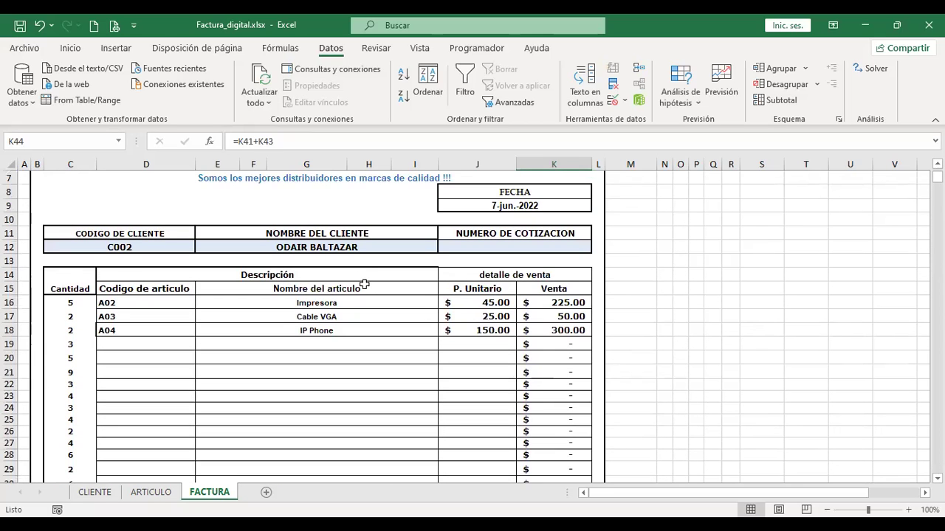
scroll(524, 279, "up", 2)
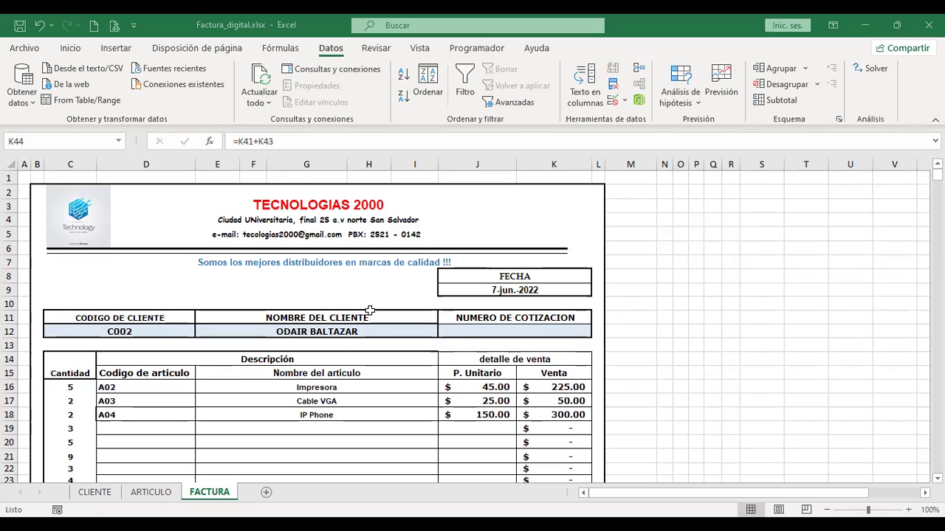
Go to the CLIENTE sheet, clear the copy marquee, and select cell I3
left_click(95, 493)
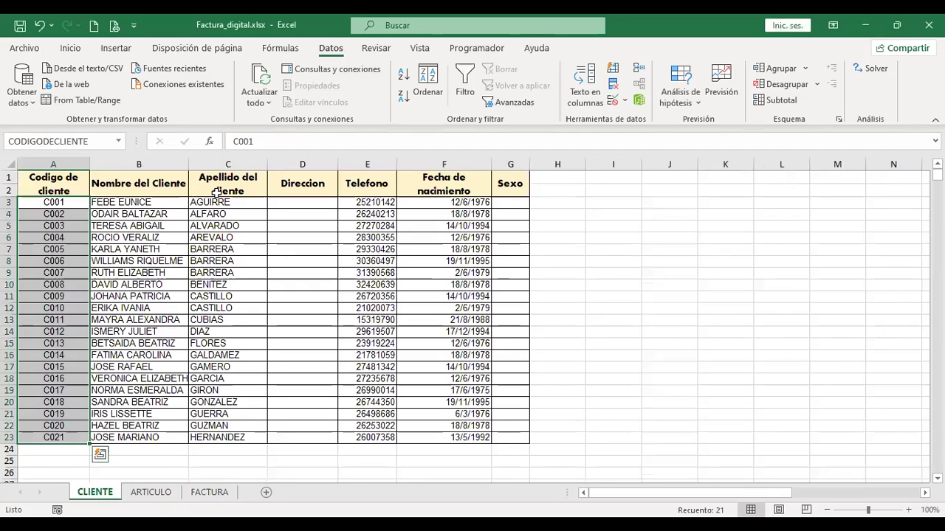
key("Escape")
left_click(598, 202)
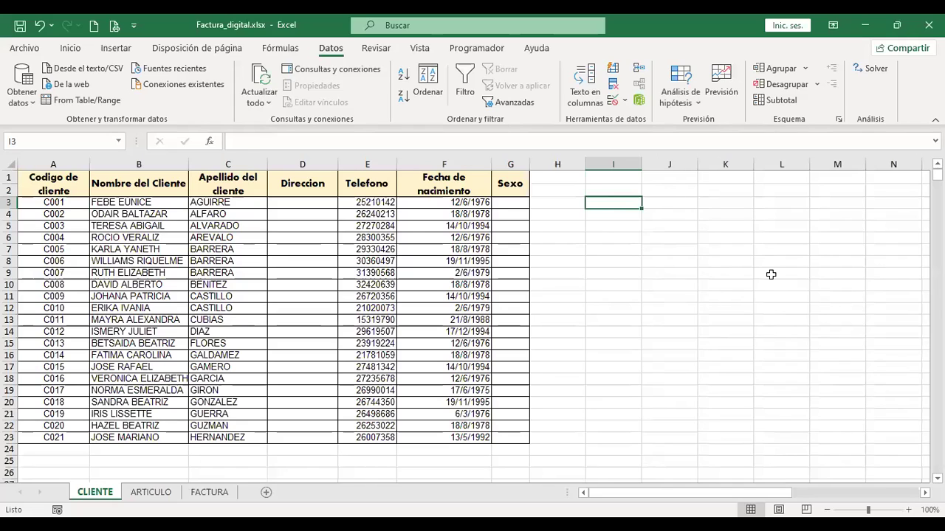
Label I3 'Escriba apellido' and fill J3 yellow
type("Escr")
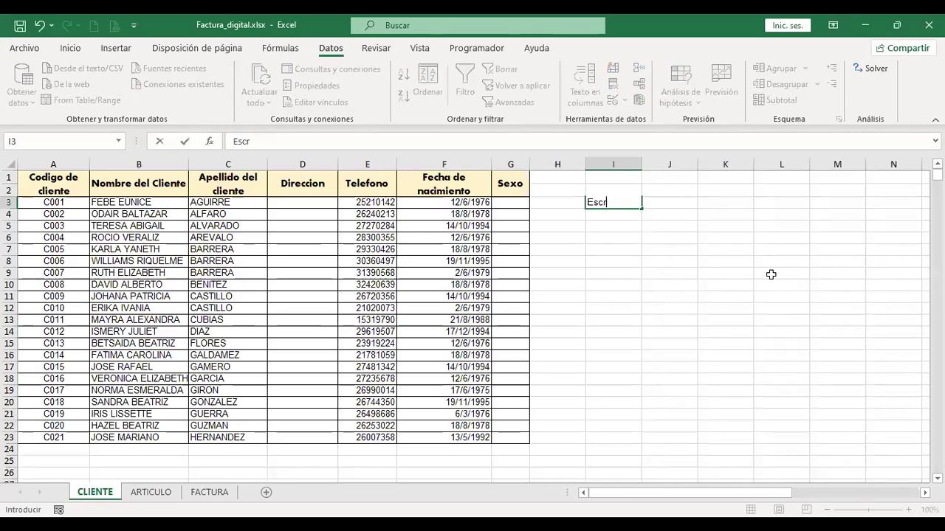
type("iba apellido")
key("Return")
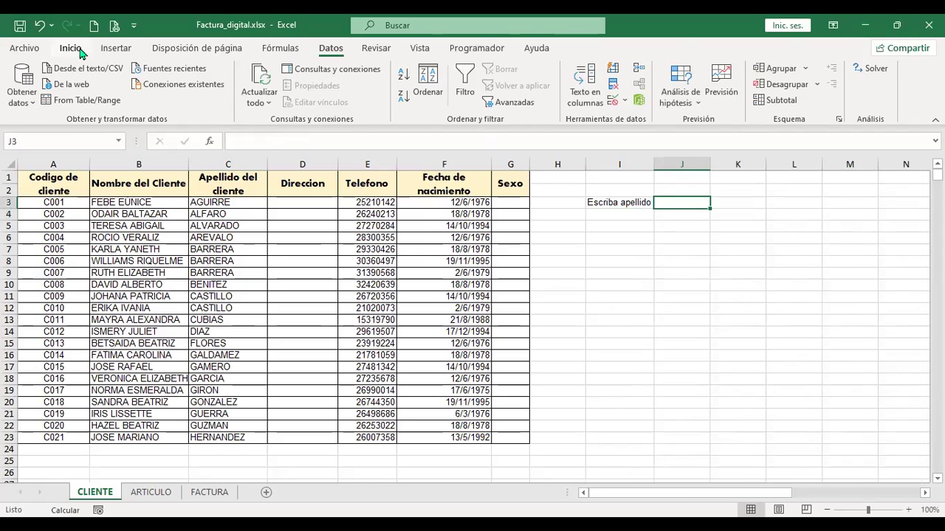
left_click(72, 49)
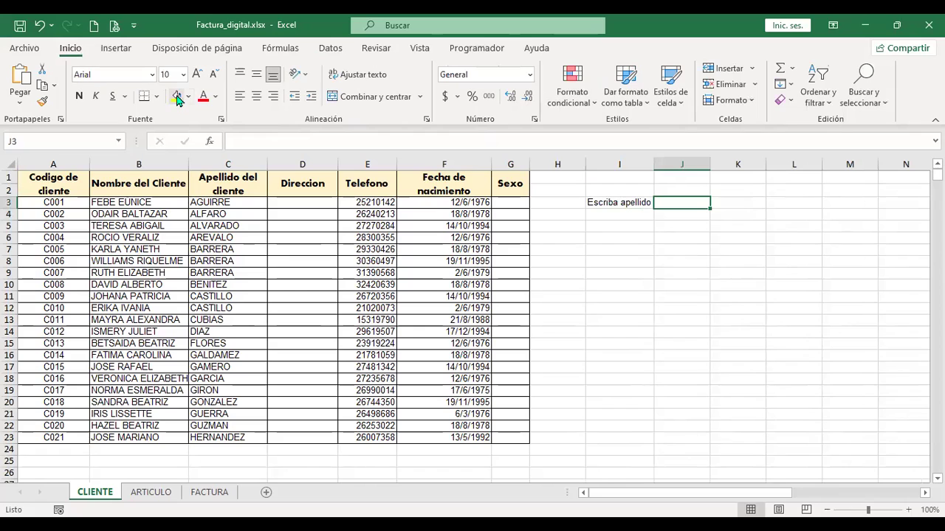
left_click(175, 96)
Label I4 'Nombre' and move to J4 beside it
left_click(635, 214)
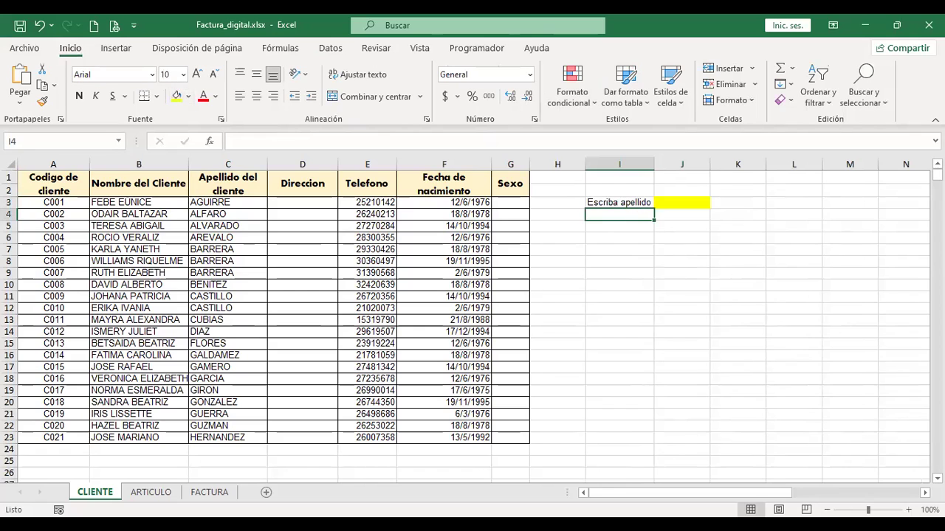
type("Nombre")
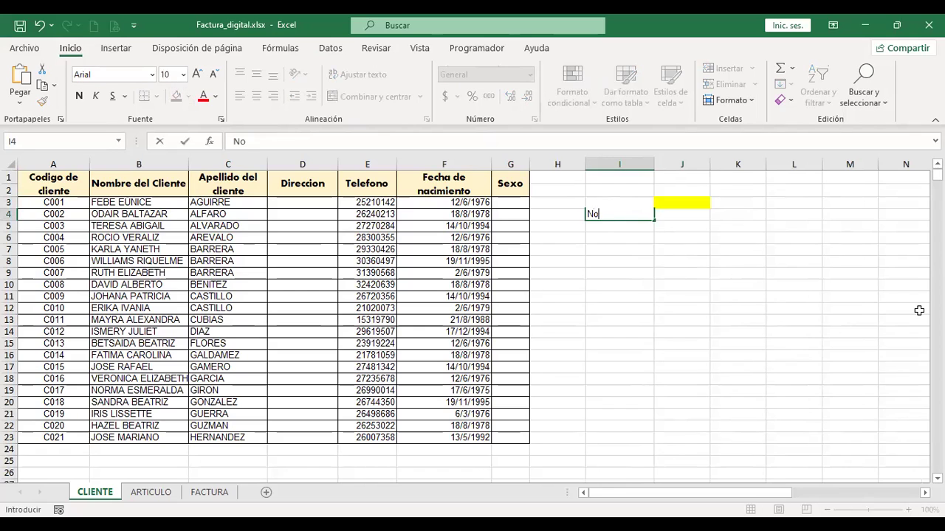
key("Return")
key("Up")
key("Down")
key("Up")
key("Right")
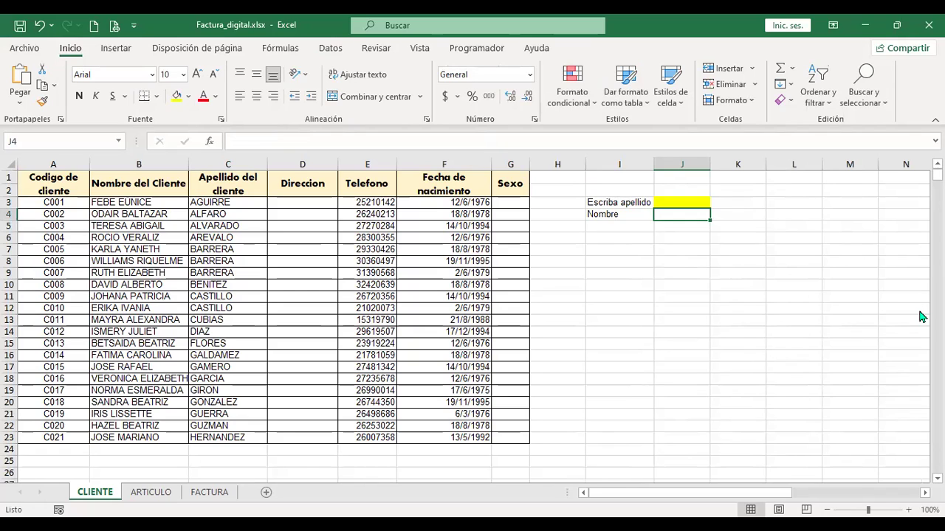
Select J4 and bring up the border styles list for it
key("alt+Tab")
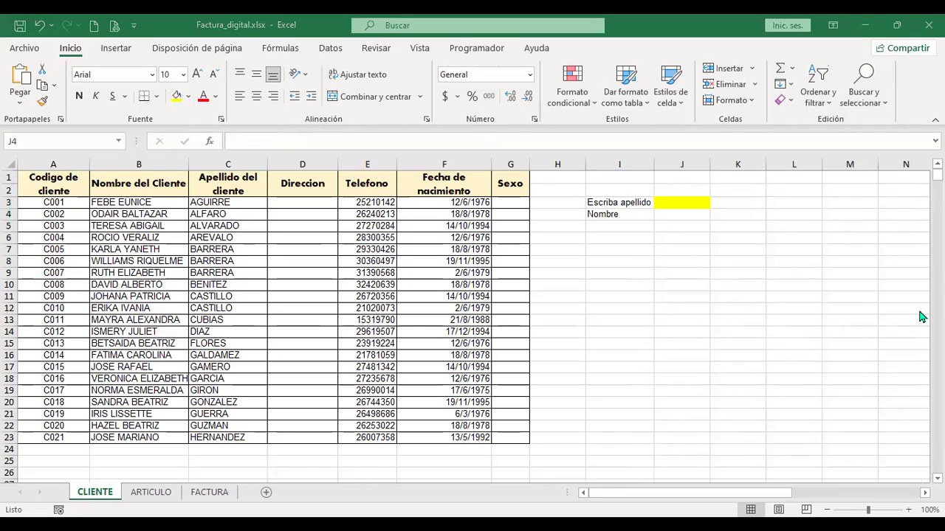
key("alt+Tab")
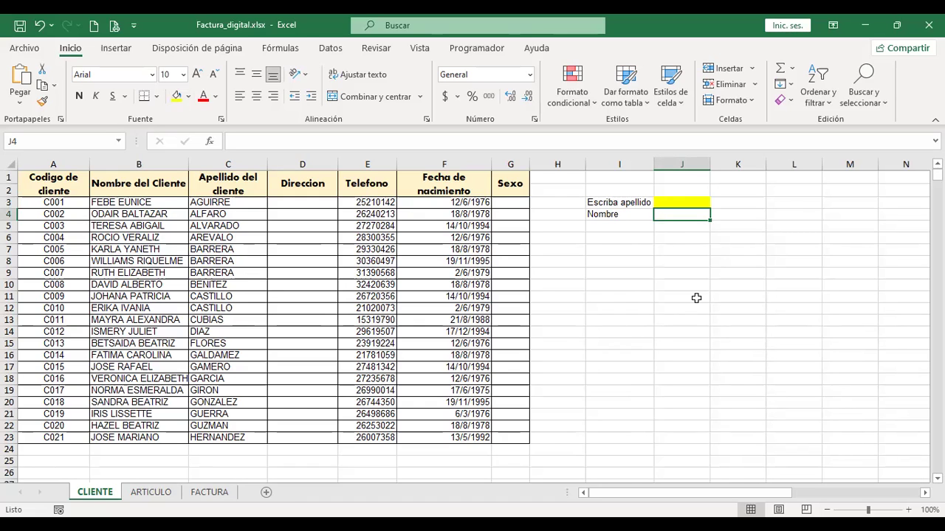
left_click(681, 201)
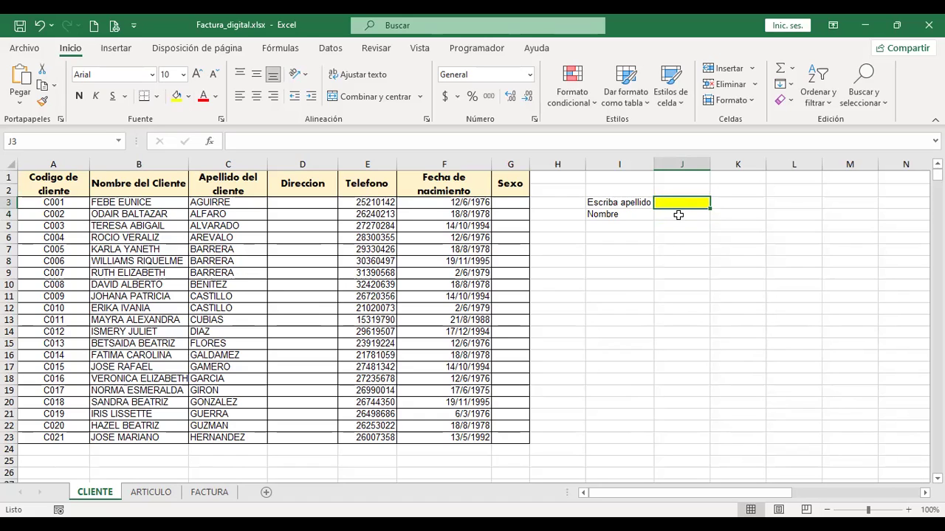
left_click(689, 220)
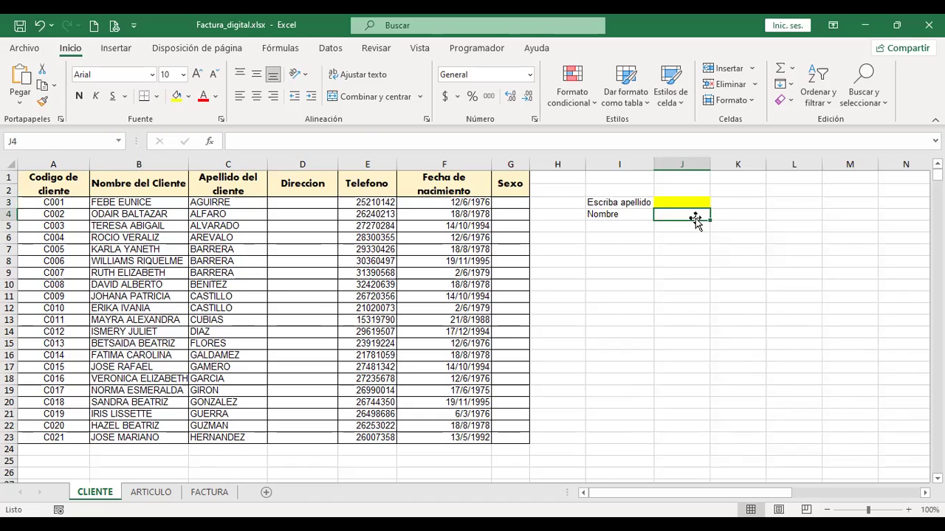
left_click(158, 97)
Give J4 a thick outside border, enter AGUIRRE in J3, and start J4's +BUS formula
left_click(202, 275)
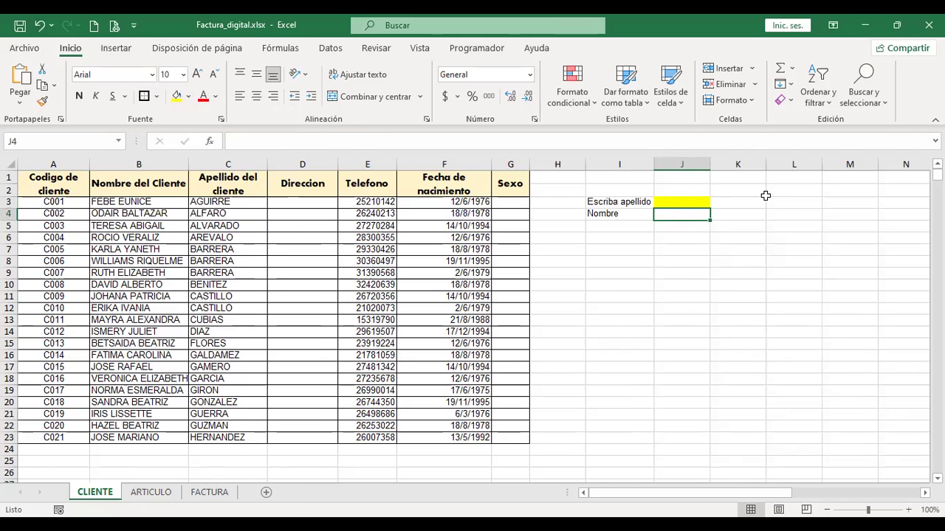
left_click(763, 194)
left_click(675, 202)
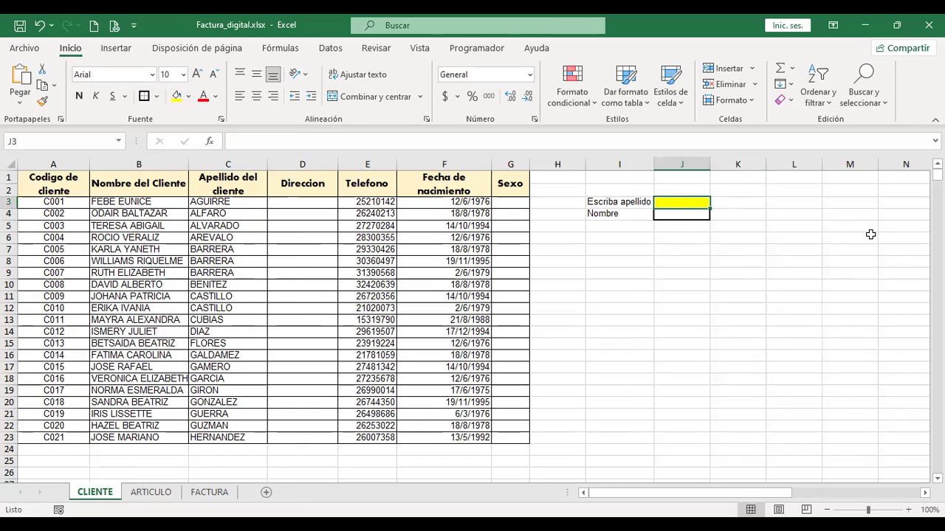
type("AGUIRRE")
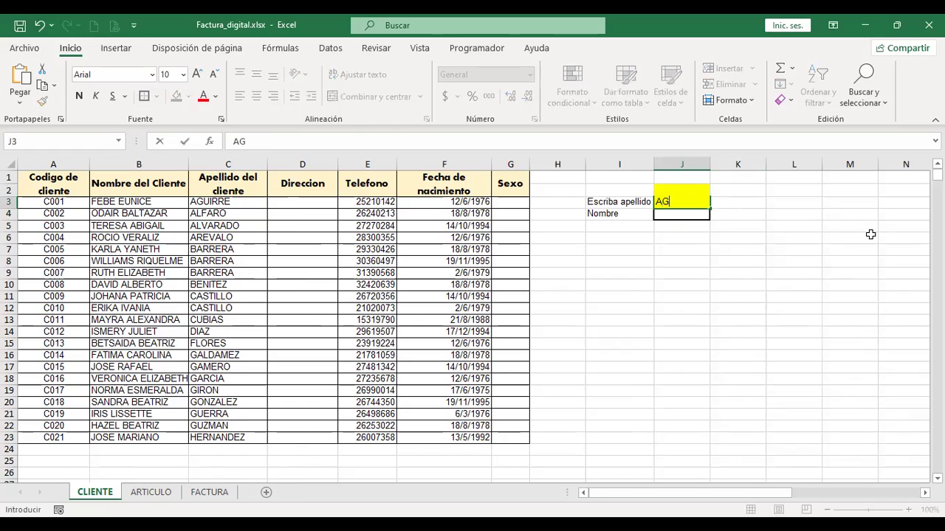
key("Return")
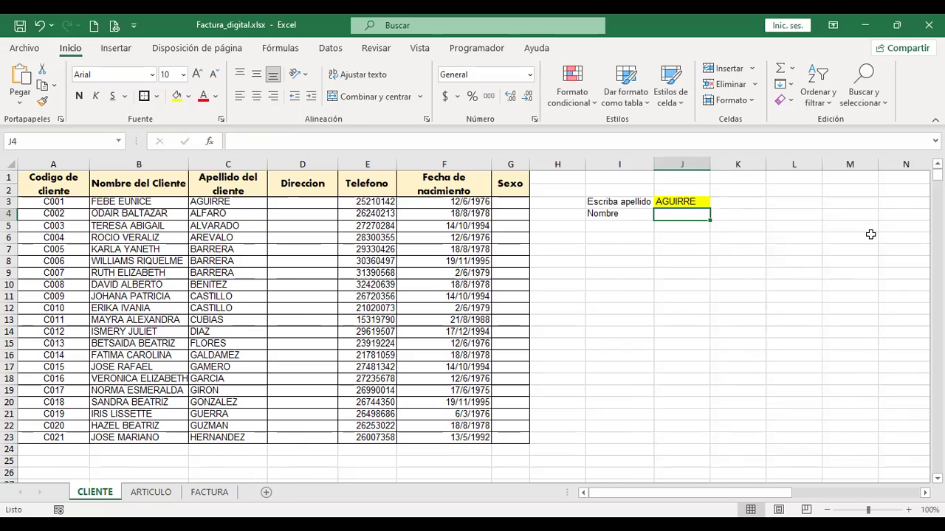
type("+")
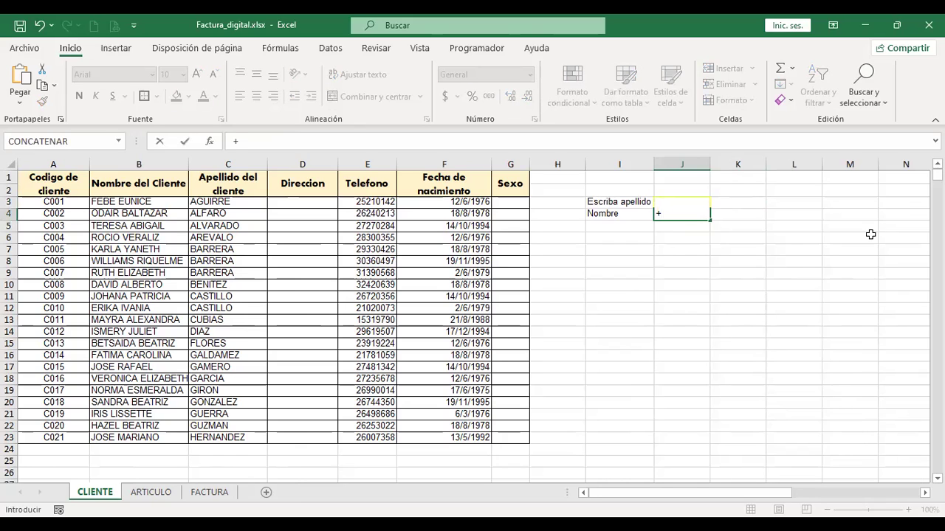
type("BUS")
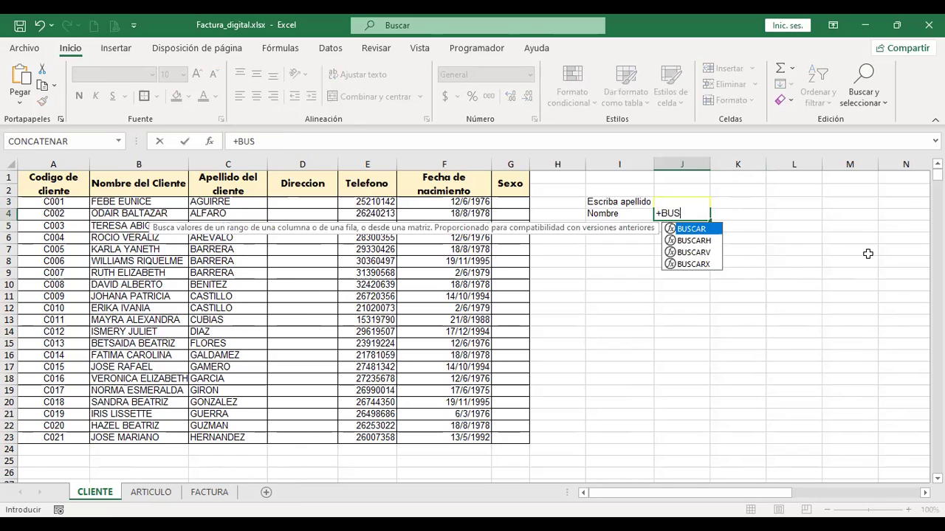
Start a BUSCARV in J4 that looks up J3 within the table range A1:G23
double_click(701, 252)
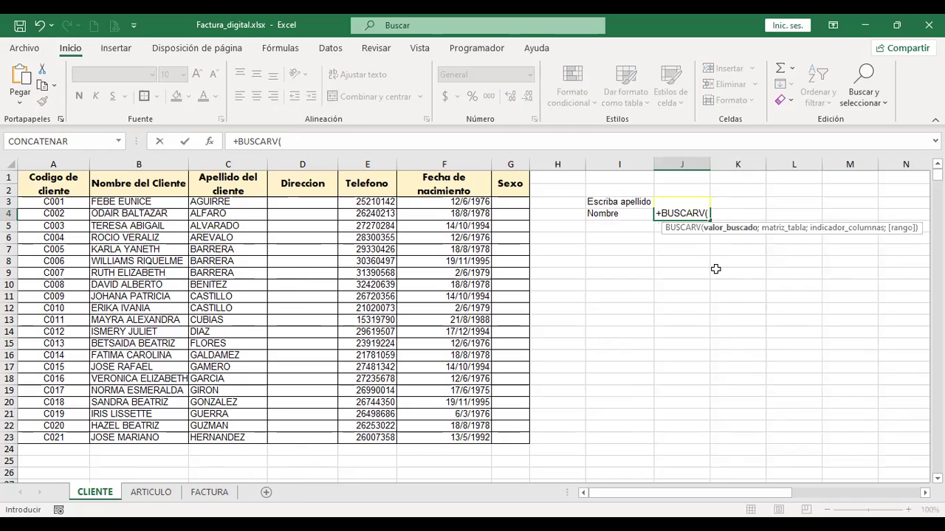
left_click(687, 190)
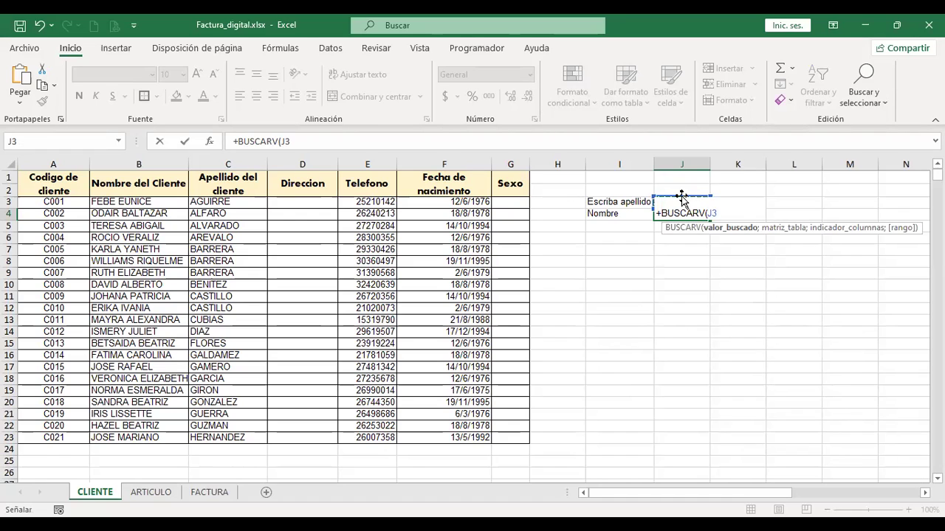
type(";")
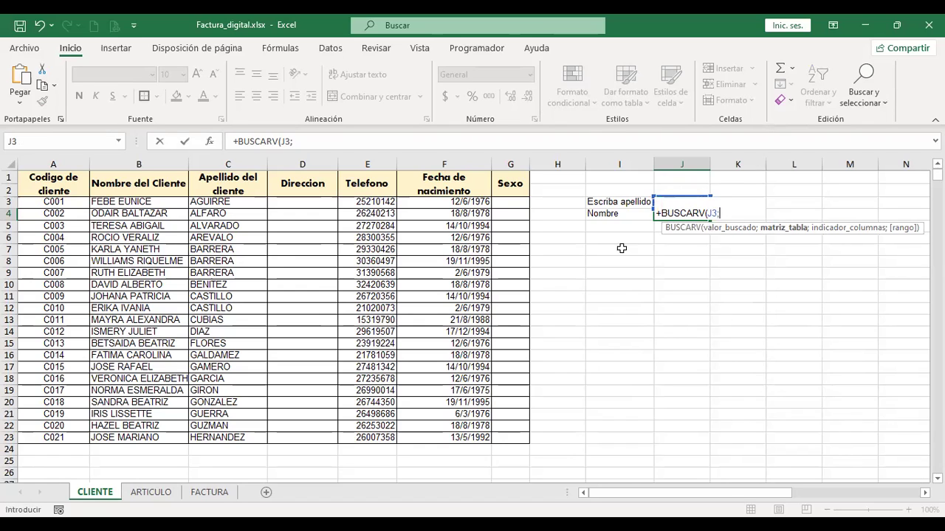
left_click(73, 187)
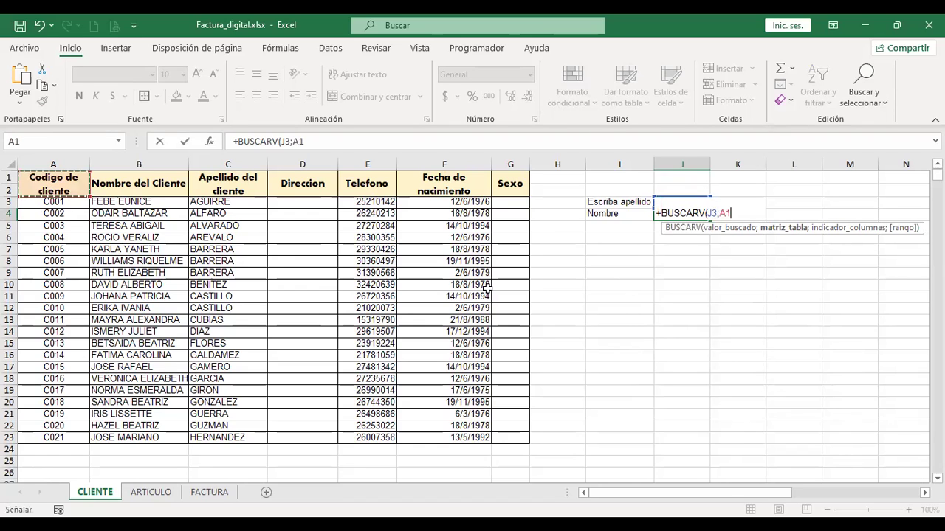
left_click_drag(511, 410, 213, 273)
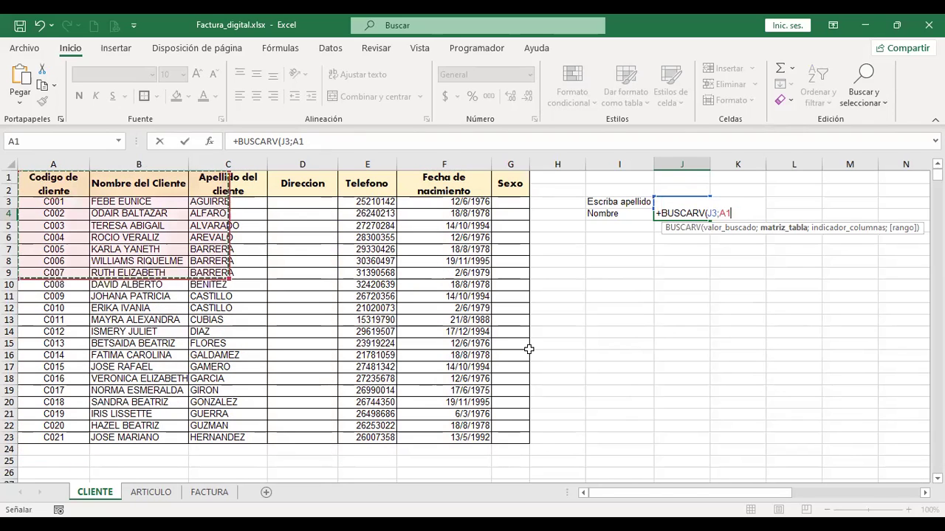
key("ctrl+shift+End")
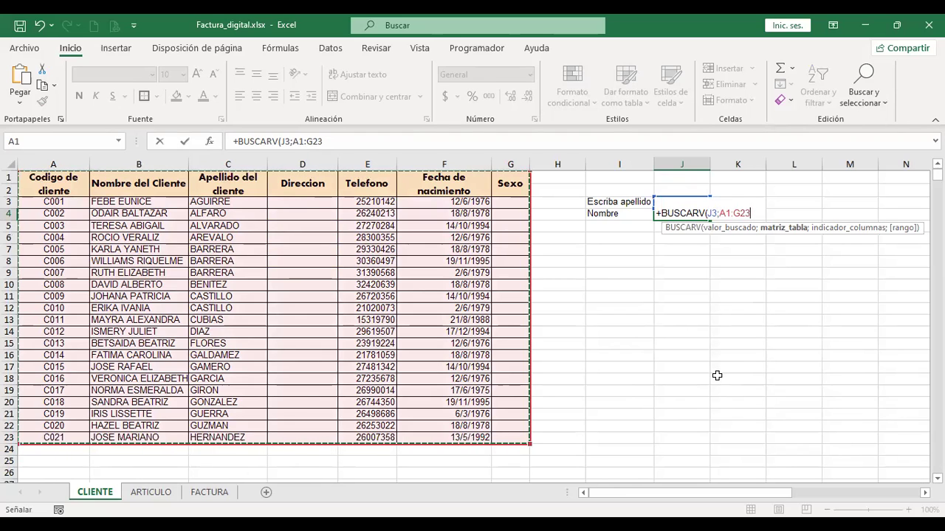
Finish the lookup with column 2 and FALSO, giving +BUSCARV(J3;A1:G23;2;FALSO)
type(";")
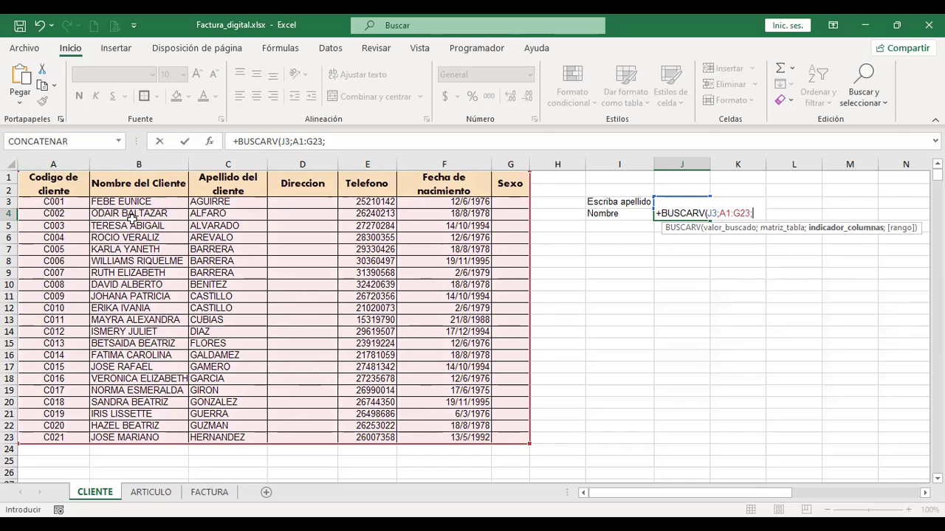
type("2;")
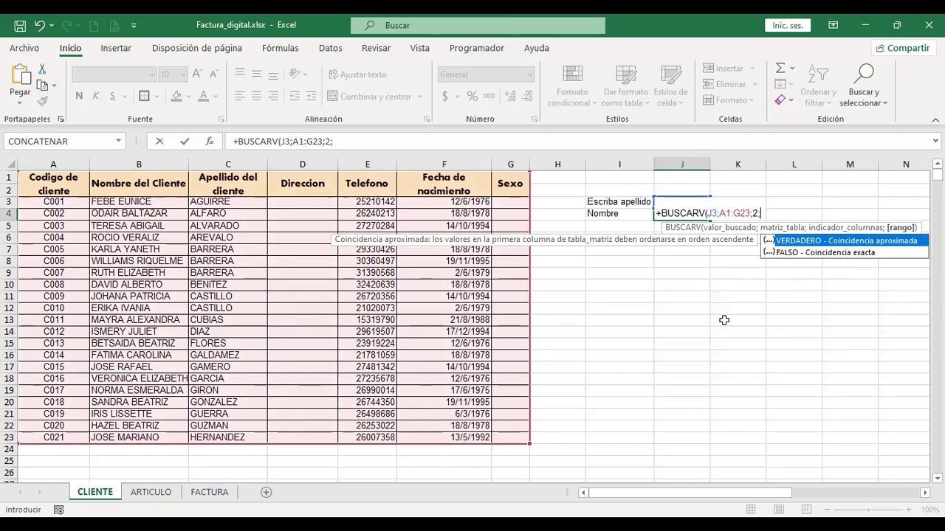
left_click(815, 251)
double_click(815, 252)
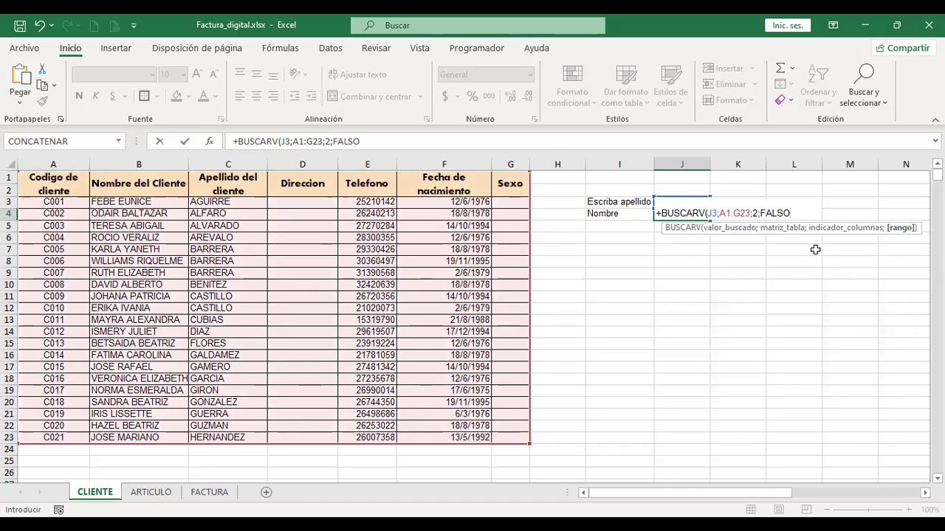
type(")")
key("Return")
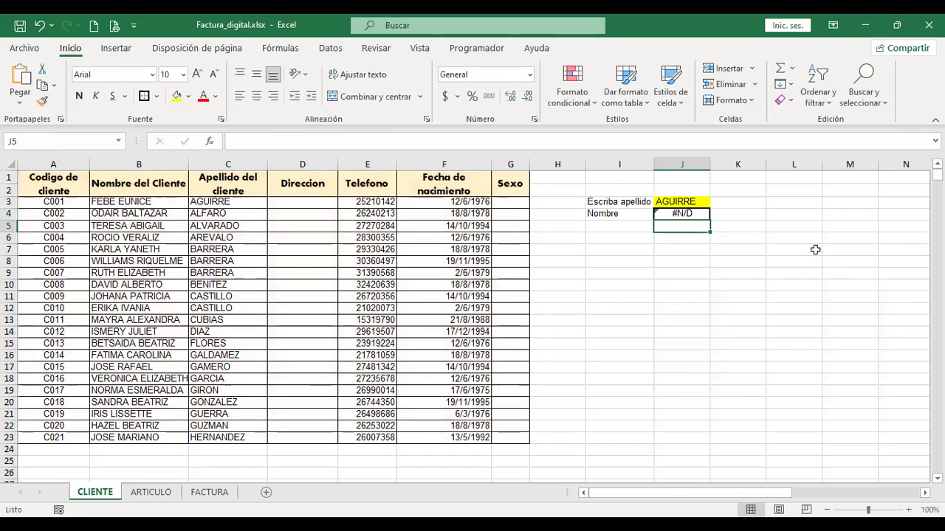
key("Up")
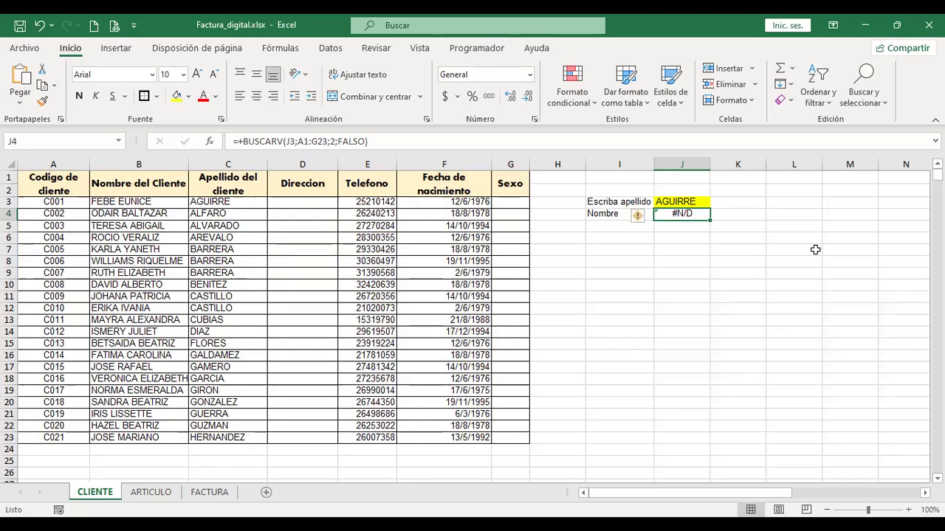
key("F2")
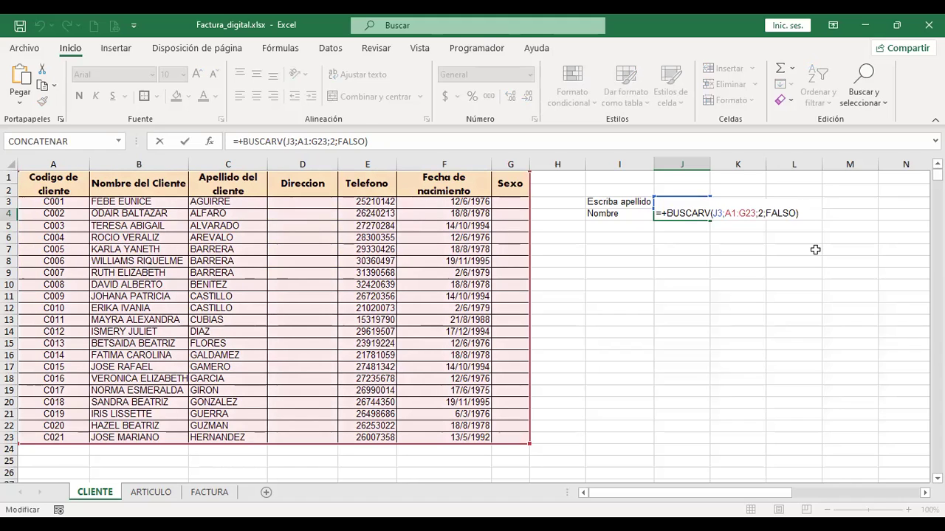
key("Return")
key("Up")
key("Up")
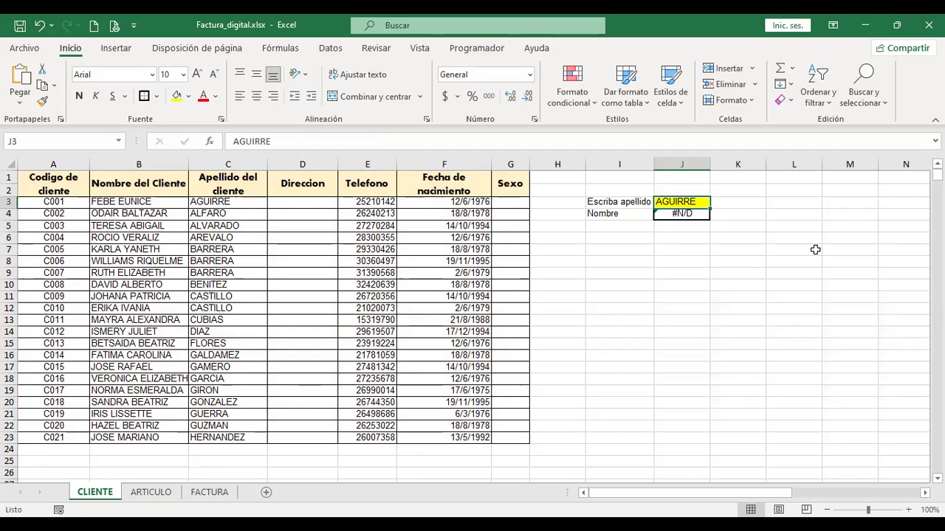
key("Down")
key("F2")
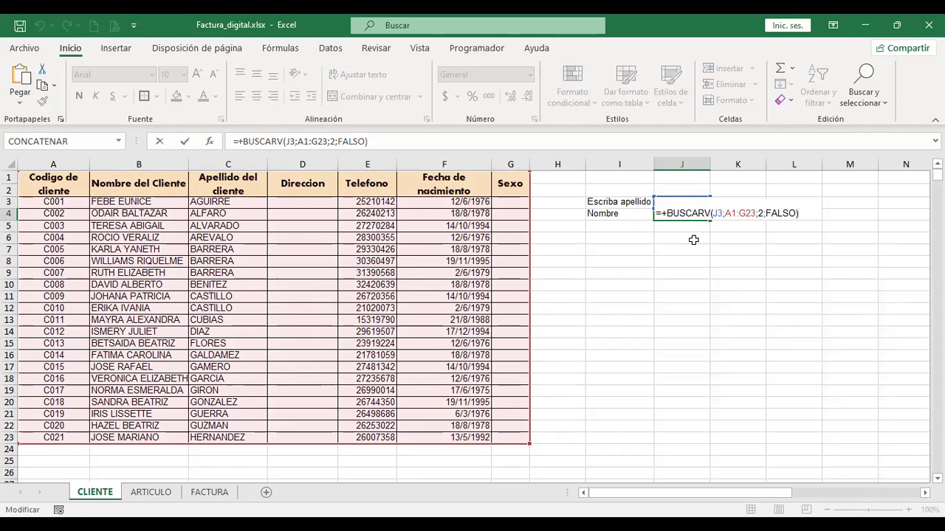
key("ctrl+Return")
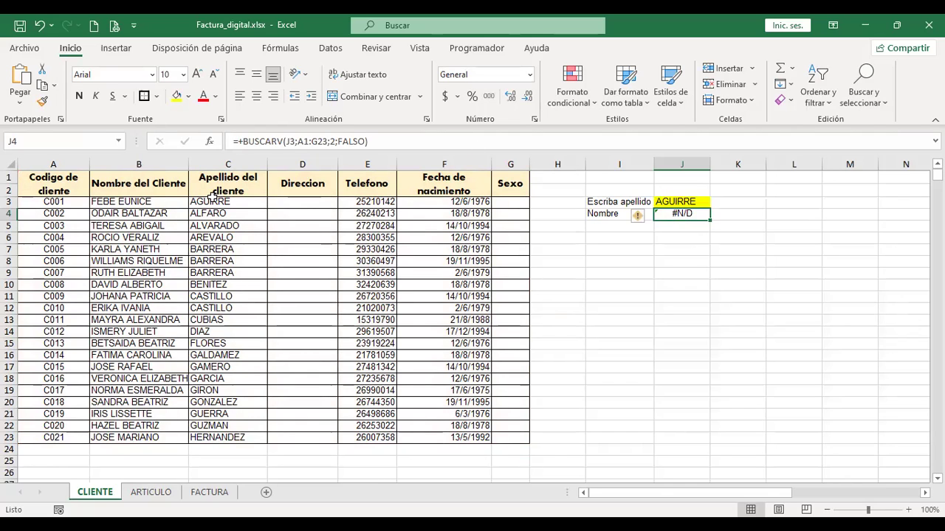
Copy the client table A1:G23 and paste a duplicate starting at A27
left_click_drag(54, 177, 501, 402)
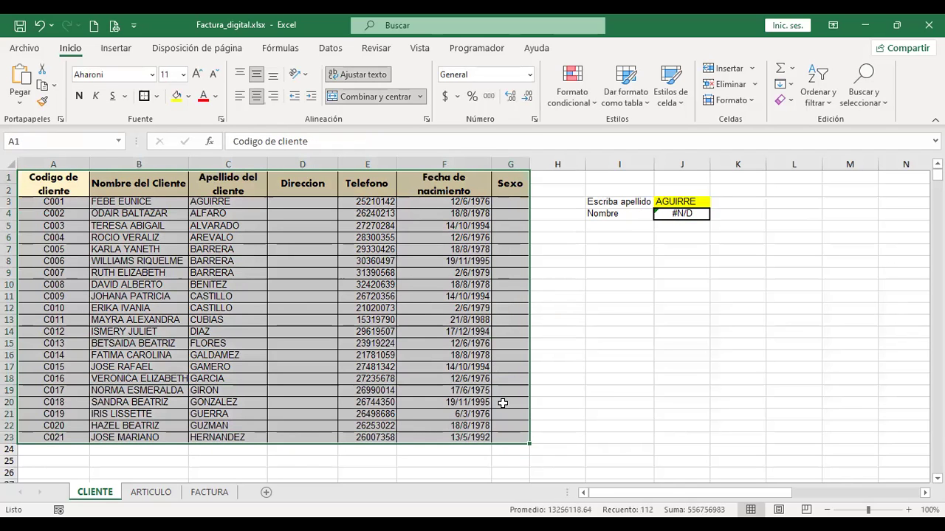
key("ctrl+c")
scroll(410, 313, "down", 4)
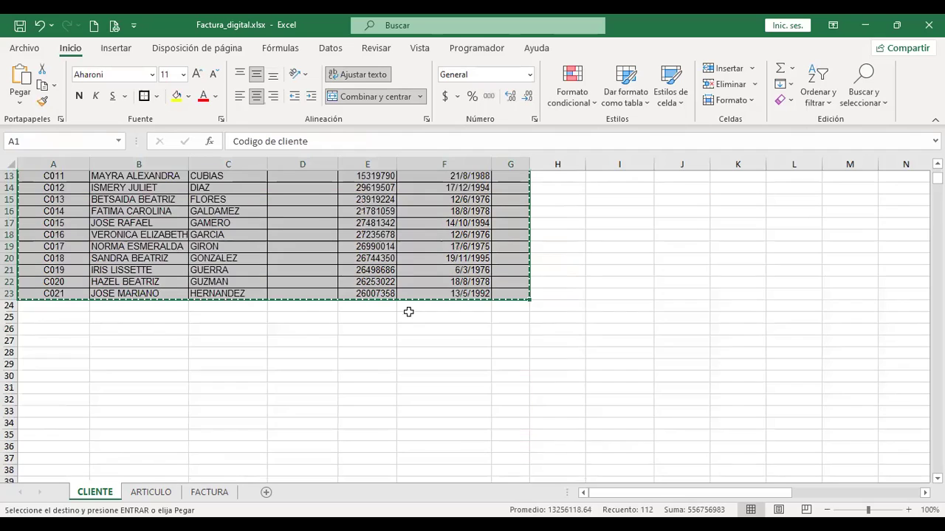
left_click(63, 341)
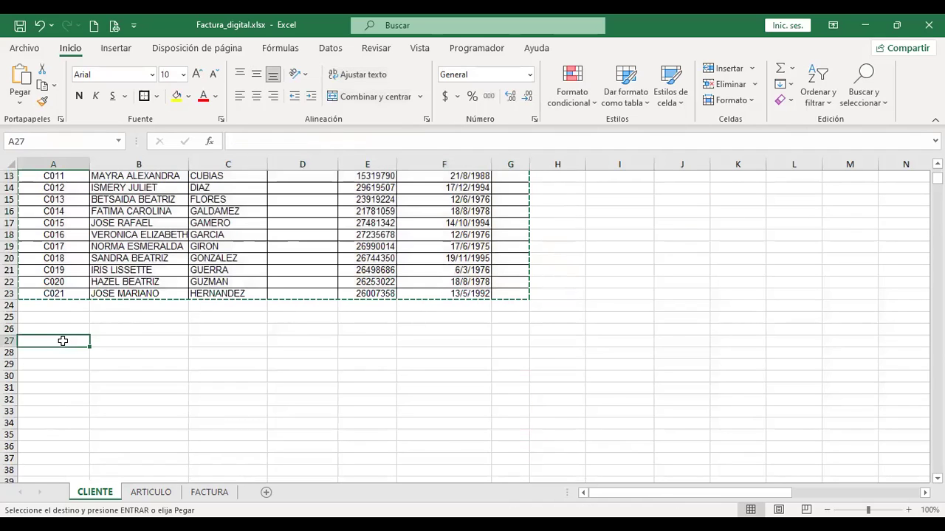
key("ctrl+v")
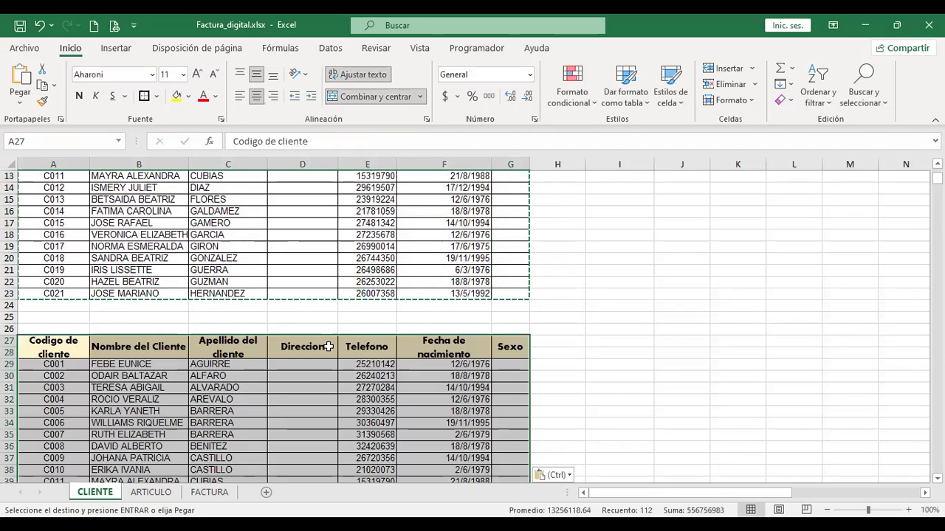
Copy the duplicate's surnames C27:C49 into column H starting at H27
left_click(252, 343)
scroll(316, 331, "down", 2)
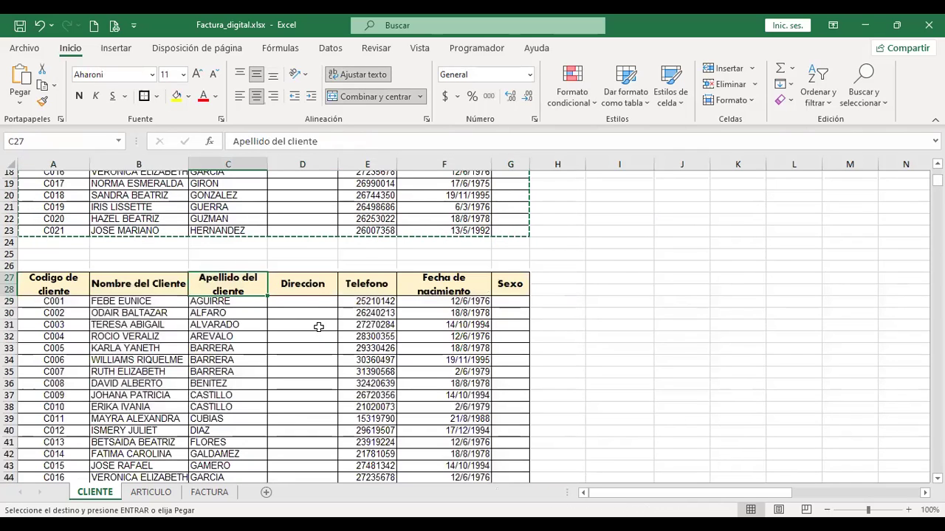
scroll(238, 291, "down", 3)
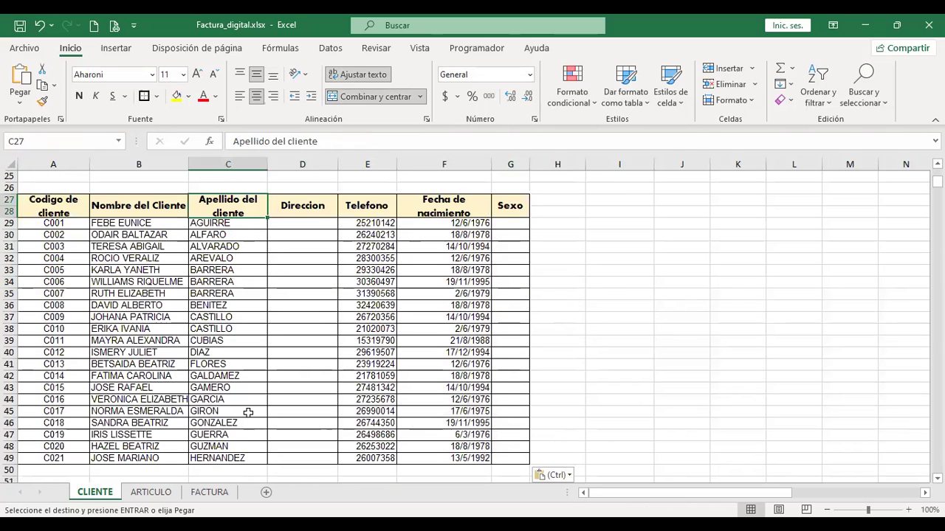
key("ctrl+shift+Down")
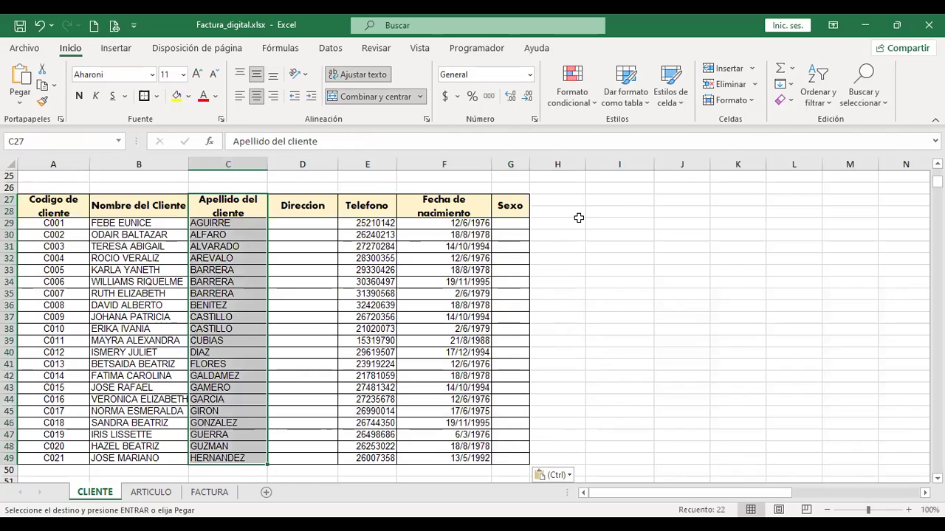
key("ctrl+c")
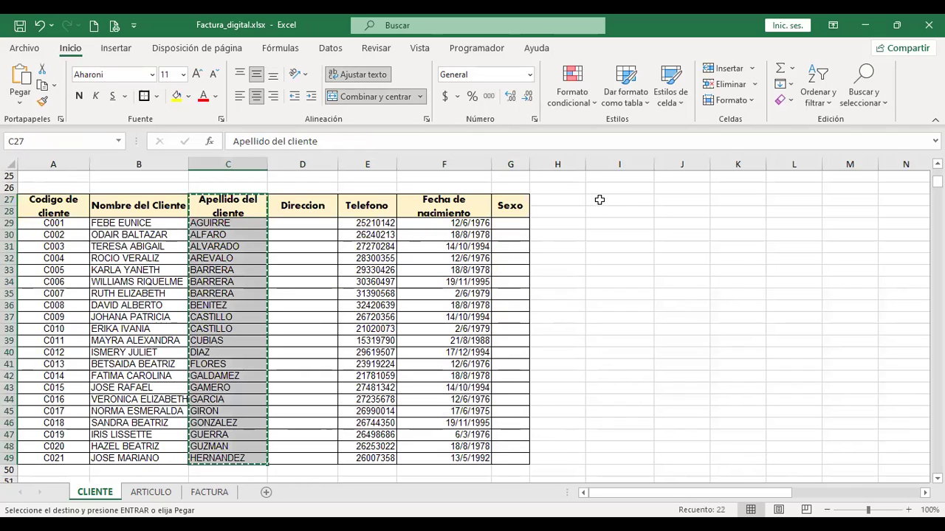
left_click(544, 198)
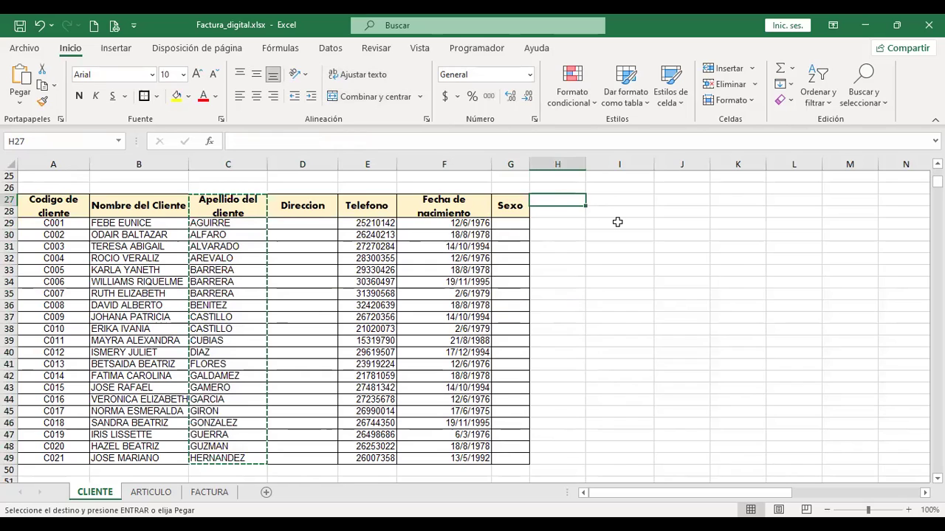
key("ctrl+v")
Copy the client names B27:B49 to move them into C27
left_click_drag(158, 206, 159, 458)
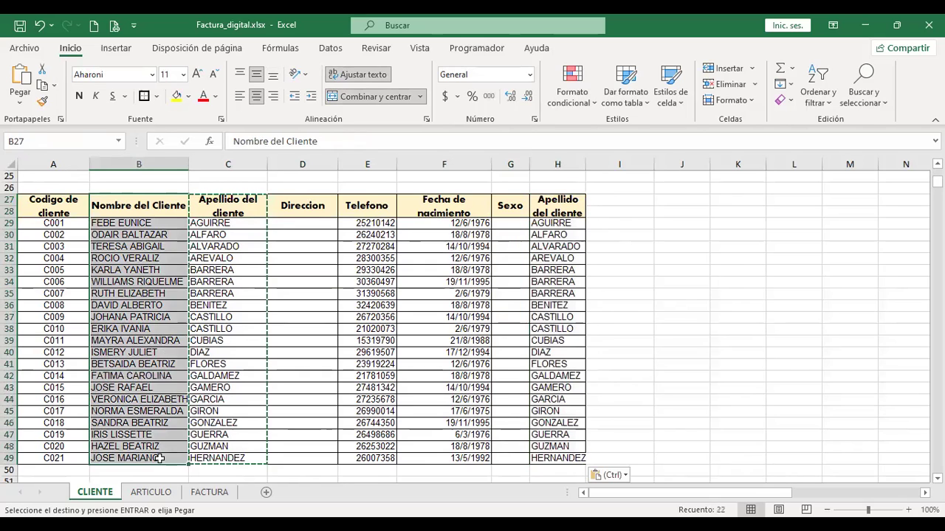
key("ctrl+c")
left_click(225, 207)
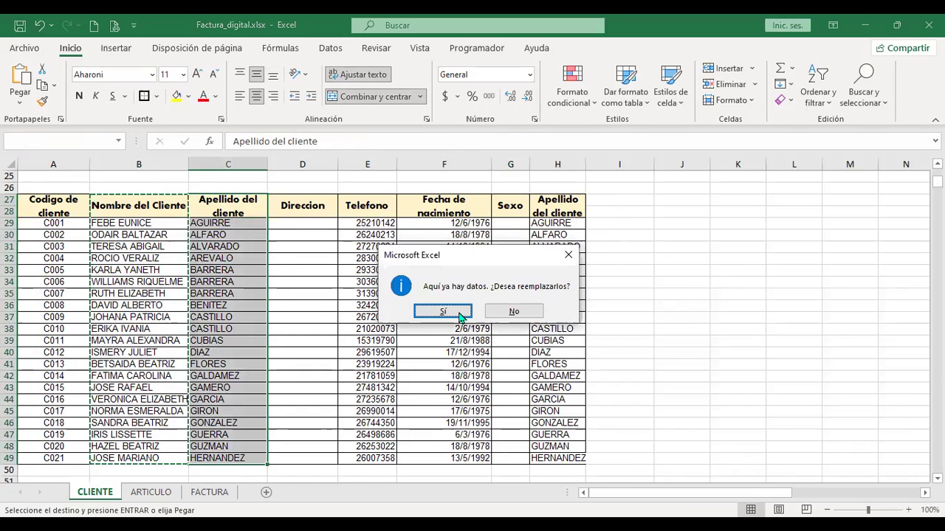
Paste the names into column C, confirming replacement, and the surnames from H into B27
left_click(458, 313)
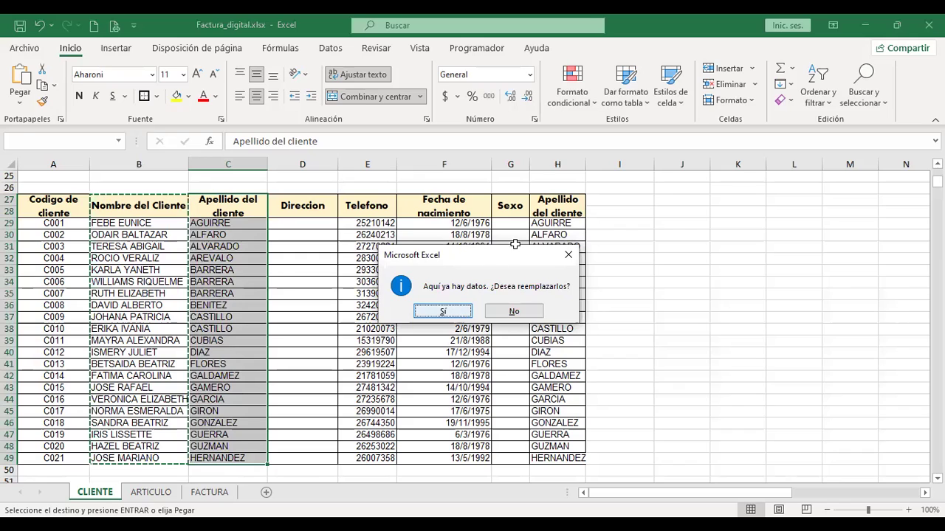
left_click_drag(551, 352, 572, 318)
scroll(557, 326, "down", 4)
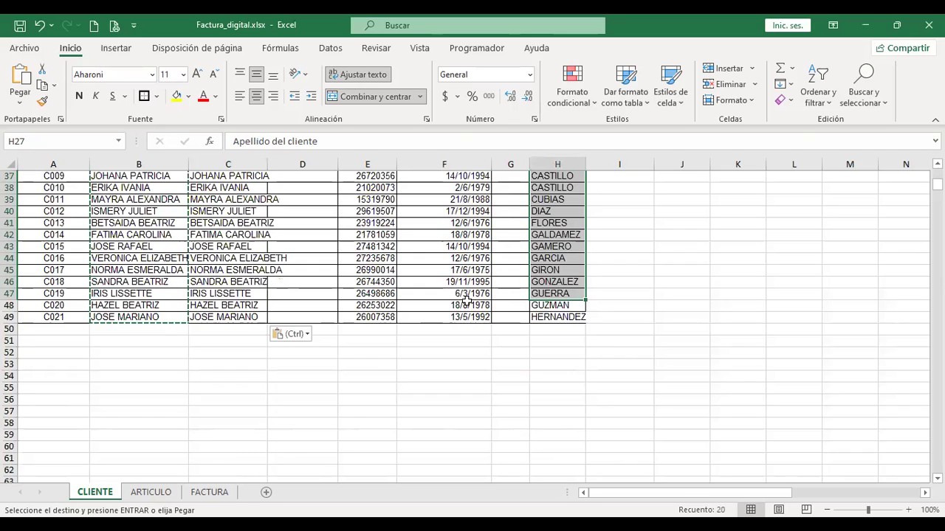
scroll(135, 200, "up", 4)
left_click(135, 199)
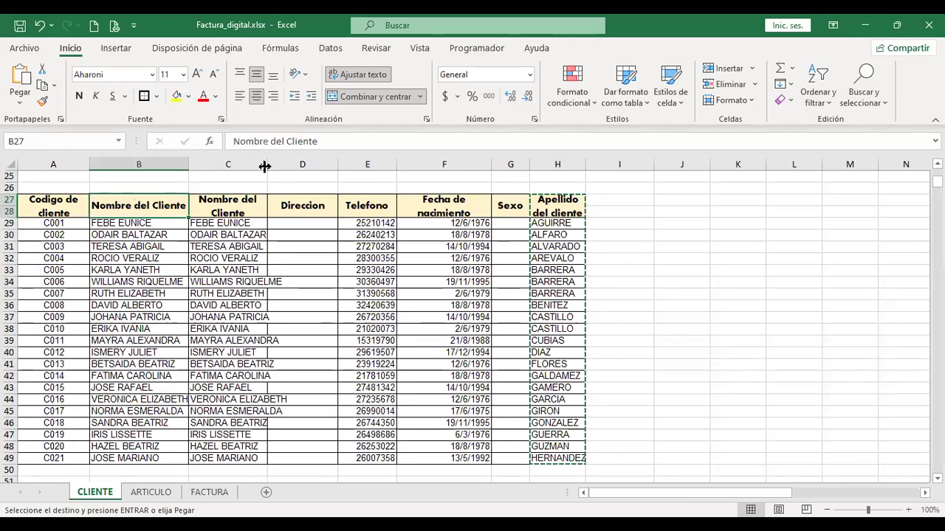
key("ctrl+v")
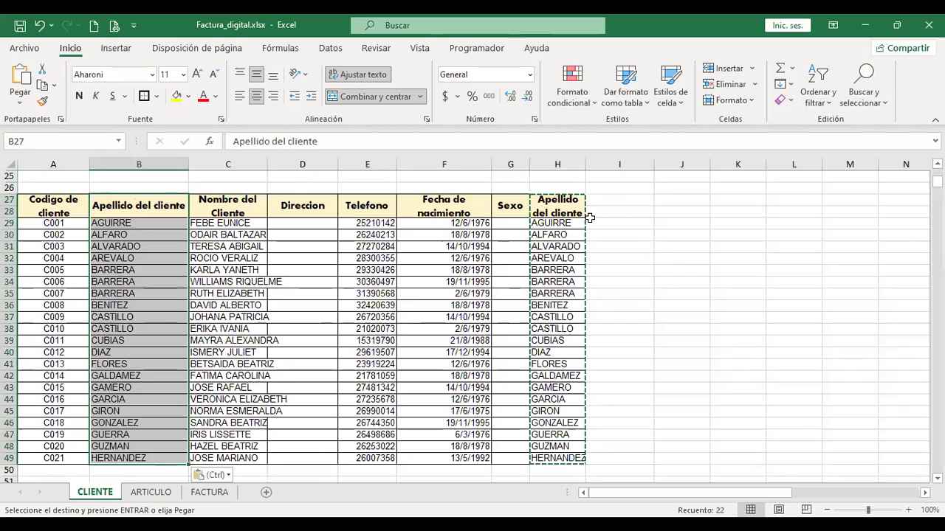
Clear the helper surnames from column H
left_click_drag(580, 214, 588, 341)
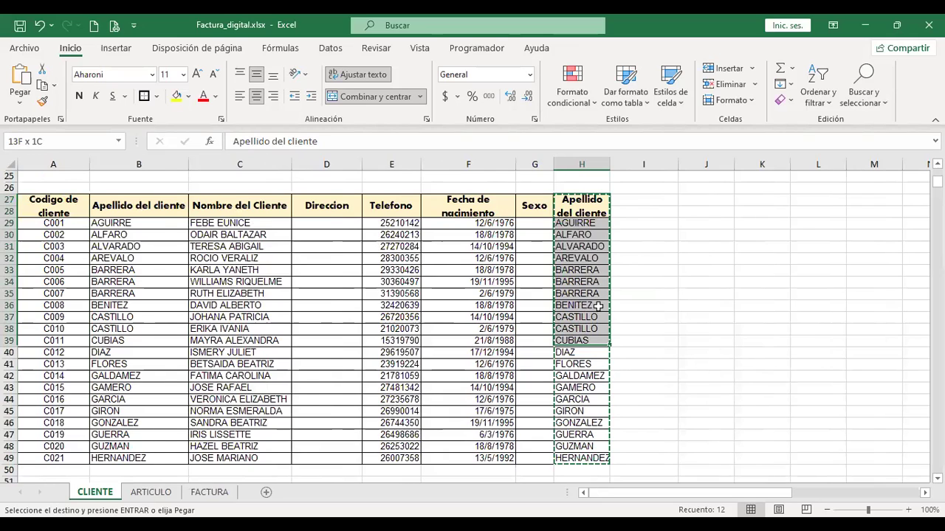
key("ctrl+z")
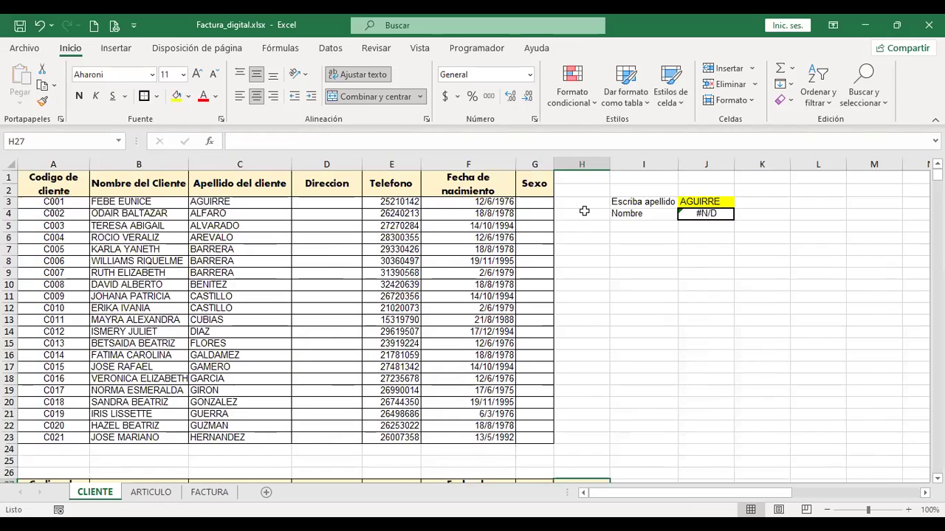
right_click(585, 166)
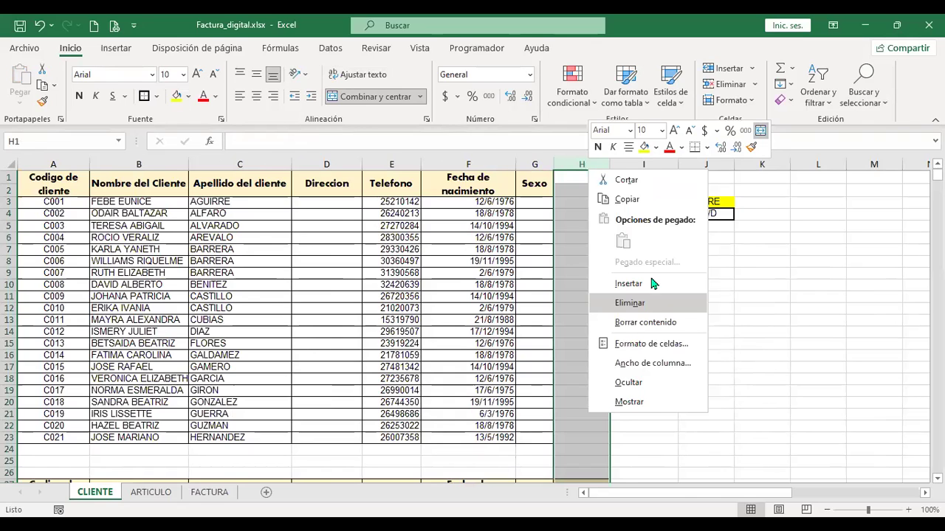
Delete helper column H, check the copy table at A27:G49, then select J4
left_click(728, 287)
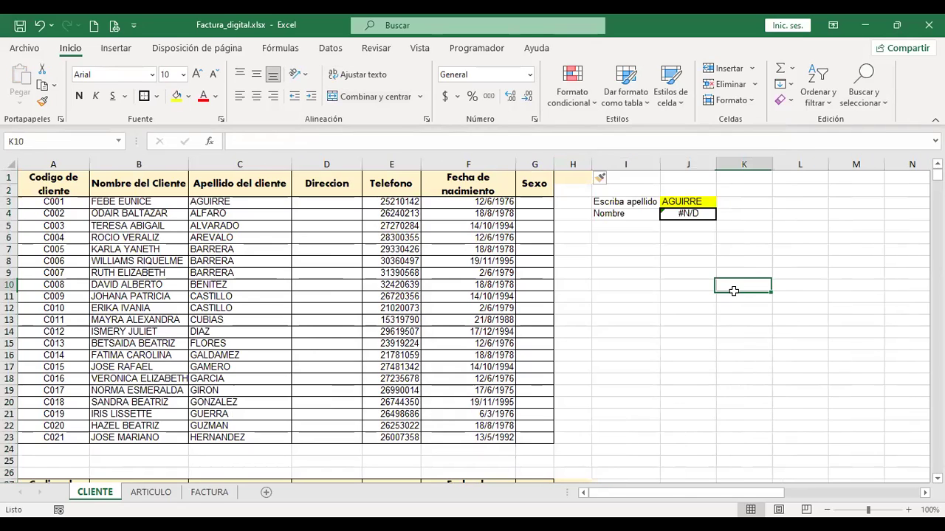
scroll(705, 310, "down", 7)
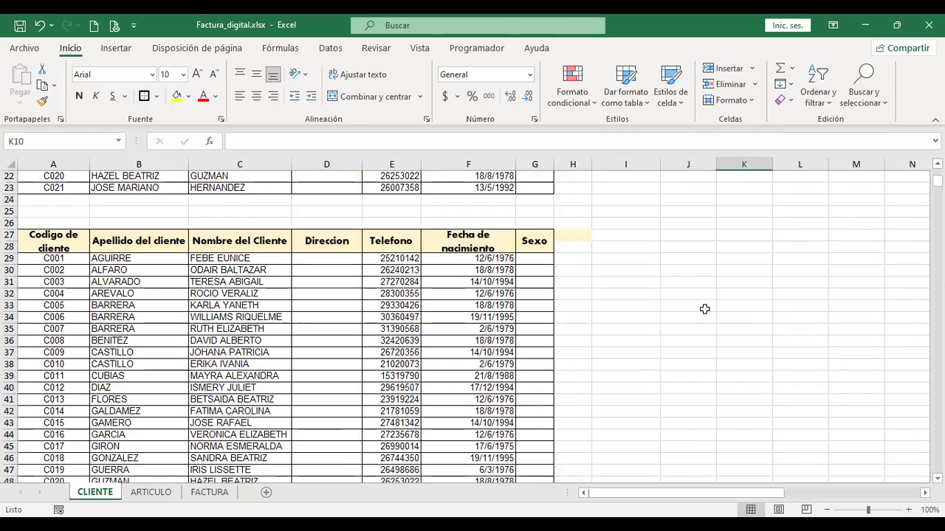
left_click(572, 211)
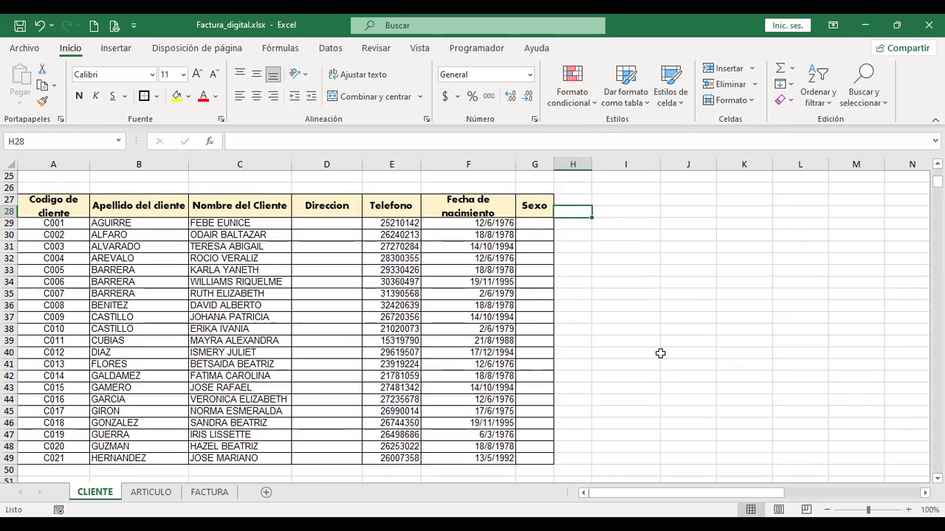
scroll(660, 353, "down", 3)
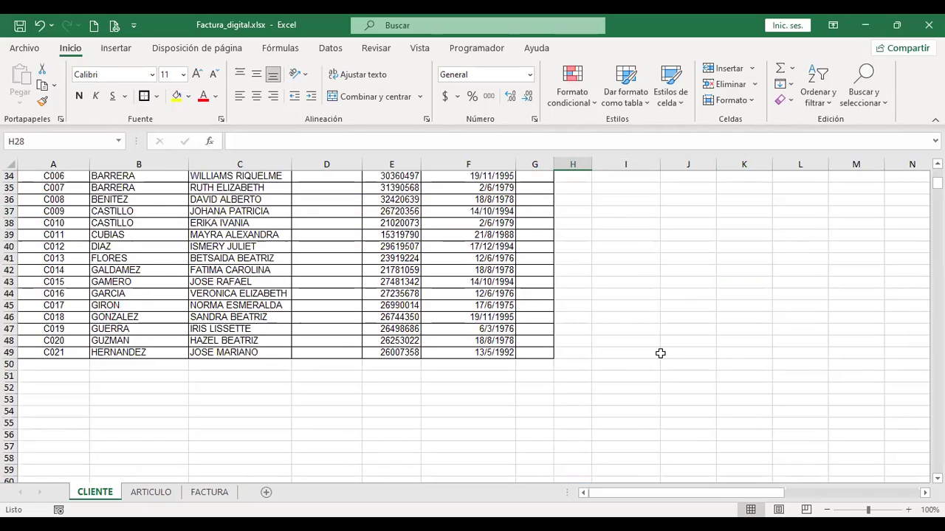
scroll(660, 354, "up", 9)
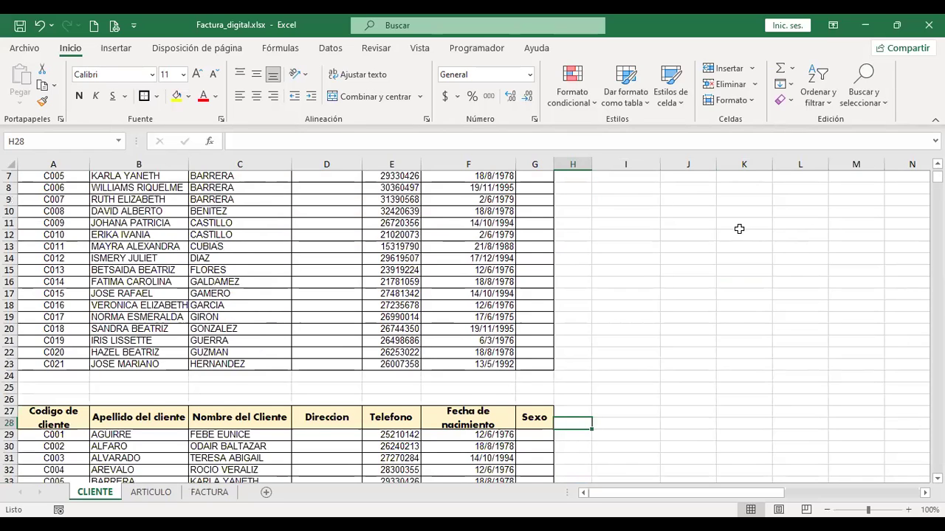
scroll(741, 228, "up", 2)
key("F2")
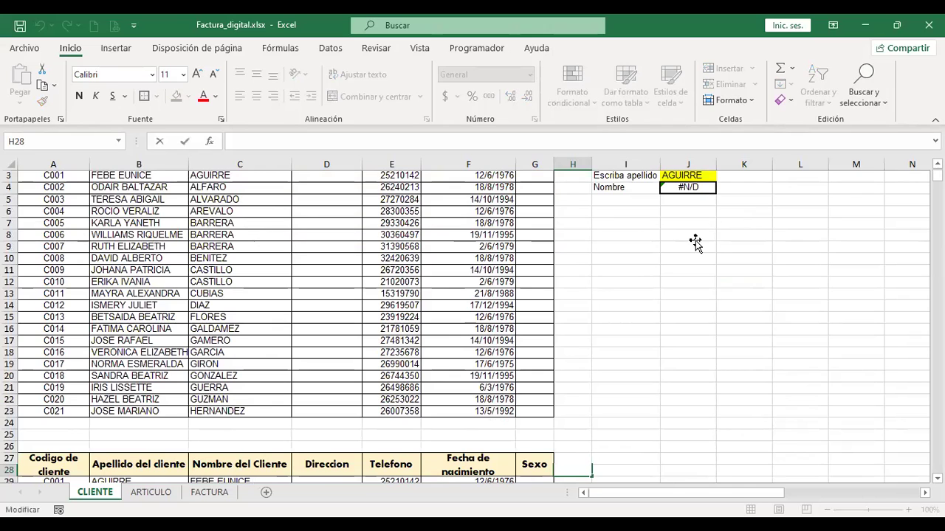
left_click(698, 212)
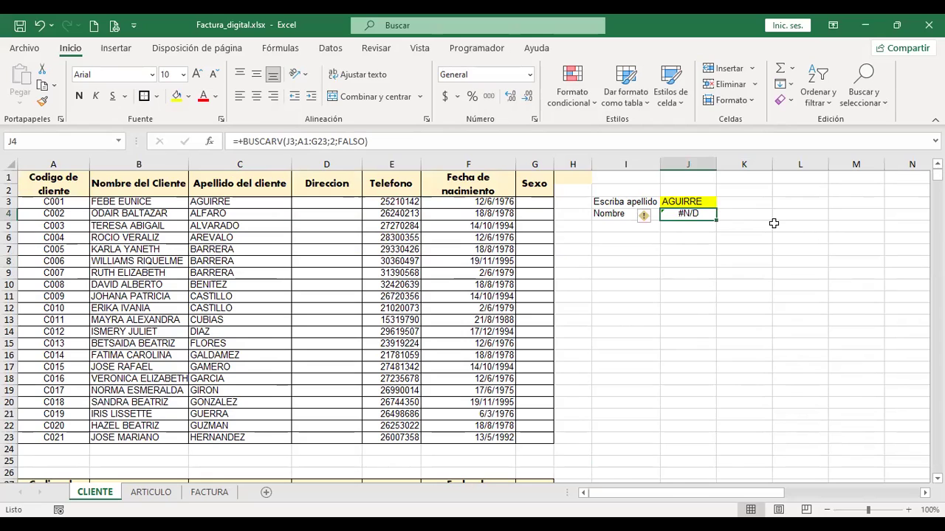
Edit J4's formula and delete its old A1:G23 table argument
key("F2")
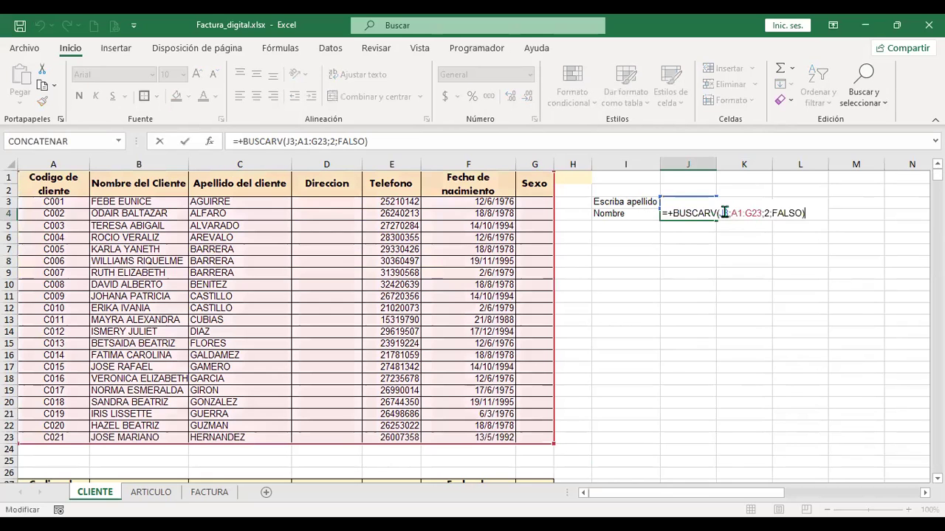
left_click(726, 213)
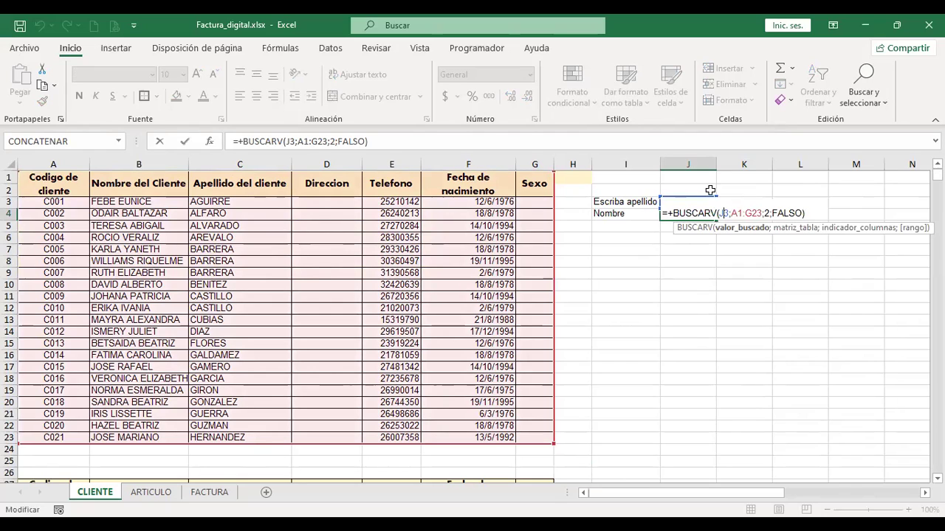
left_click(736, 213)
key("shift+Right")
key("shift+Right")
key("shift+Right")
key("shift+Right")
key("shift+Right")
key("shift+Right")
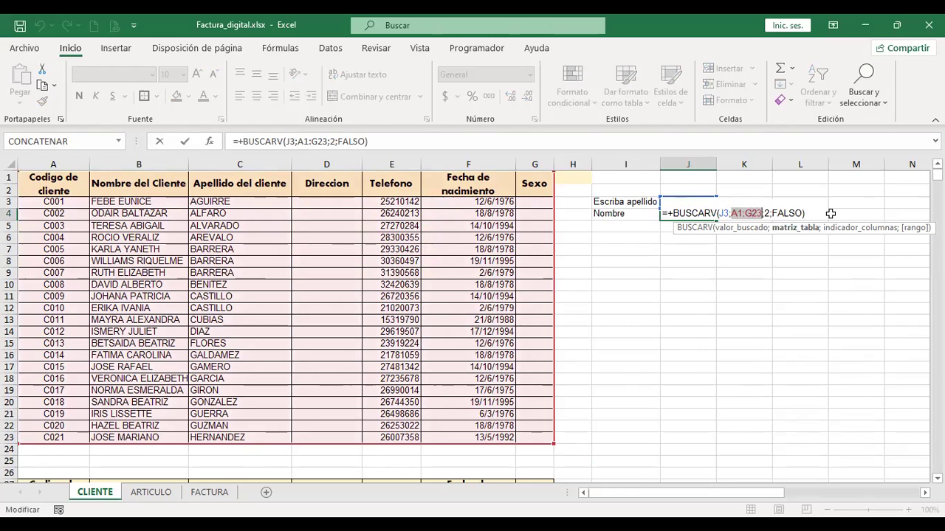
key("Delete")
Use A27:G49 as the table with column index 3: +BUSCARV(J3;A27:G49;3;FALSO)
scroll(483, 310, "down", 3)
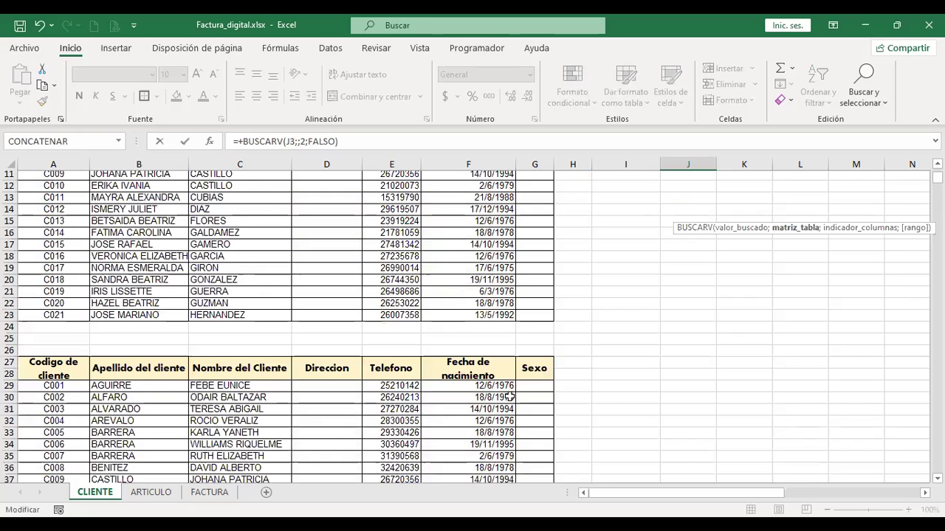
scroll(510, 397, "down", 3)
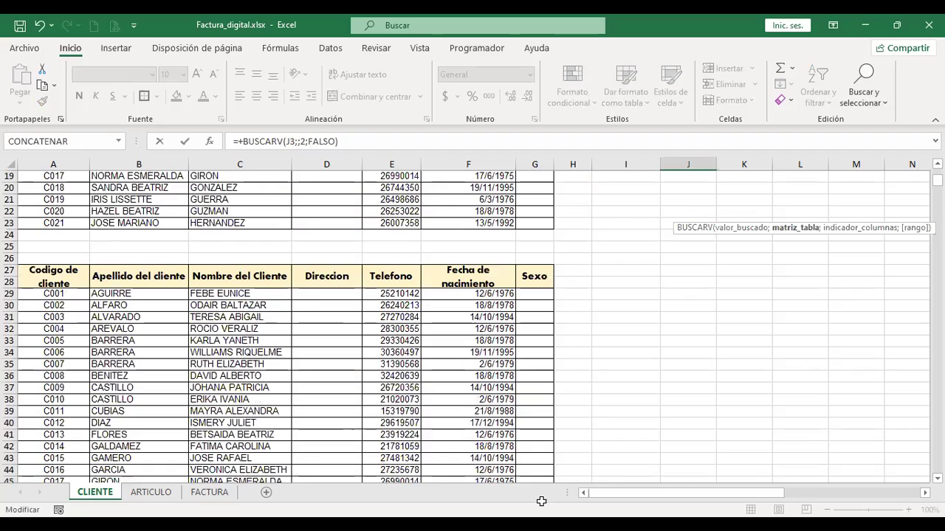
left_click_drag(53, 276, 546, 458)
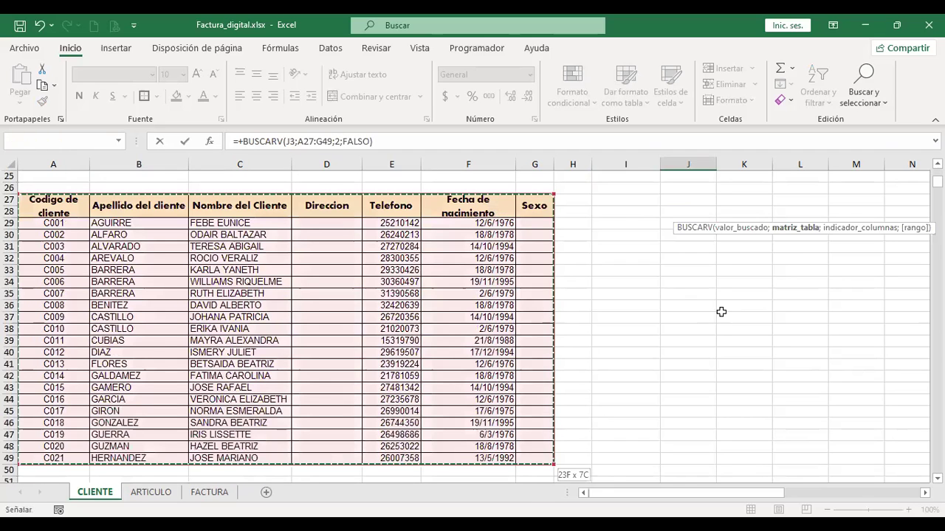
scroll(709, 314, "up", 8)
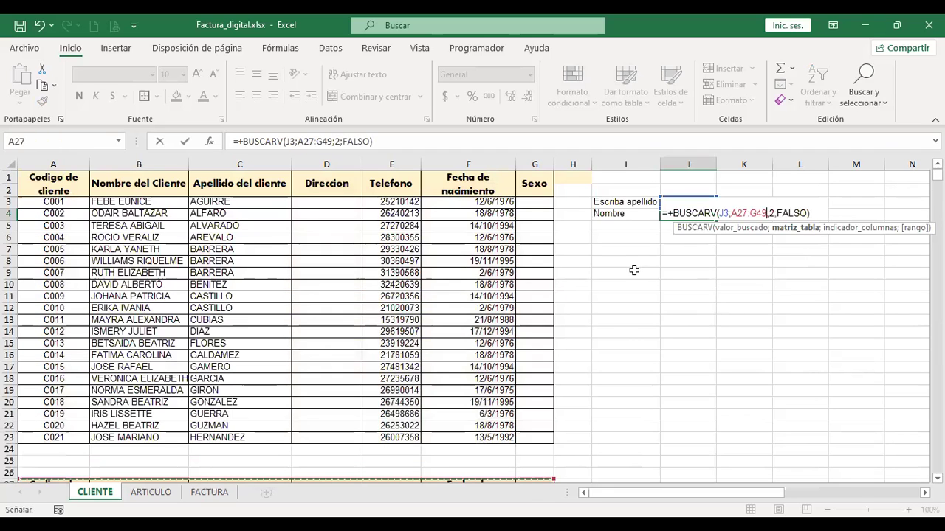
scroll(632, 272, "down", 5)
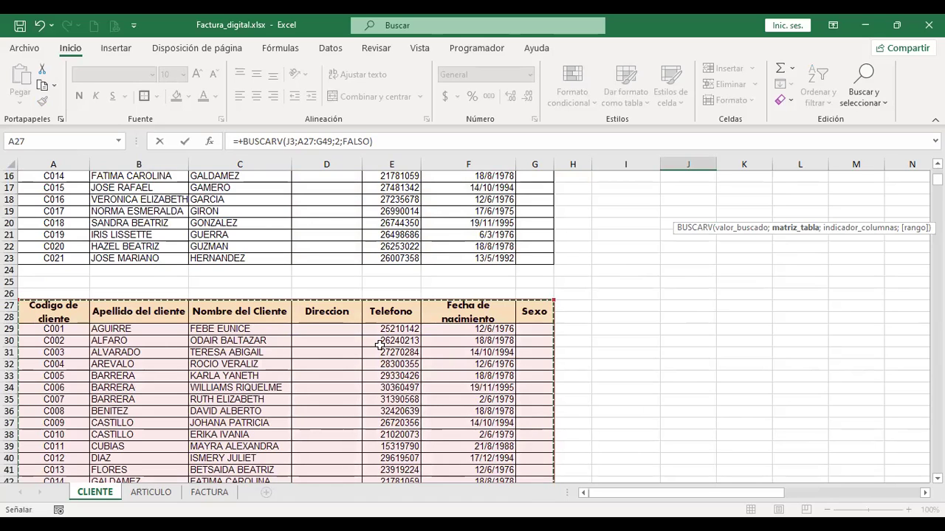
scroll(378, 344, "up", 4)
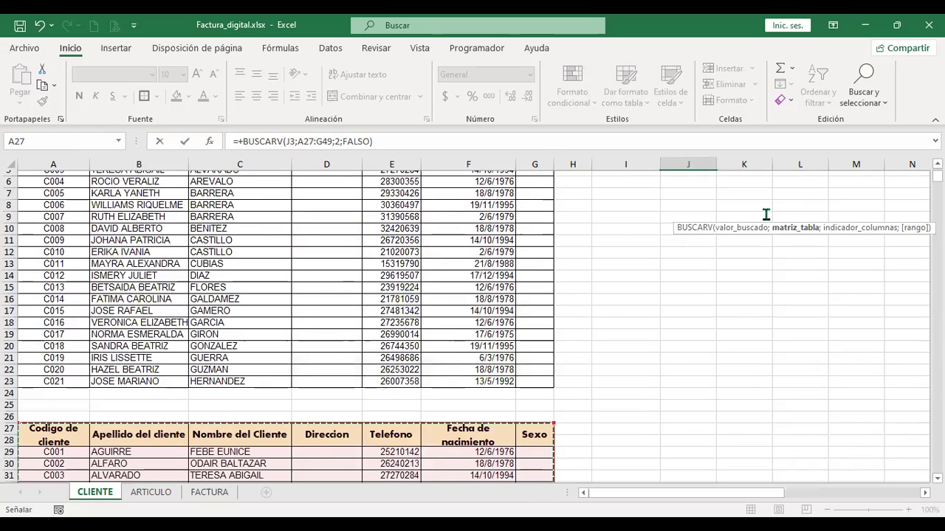
scroll(771, 212, "up", 2)
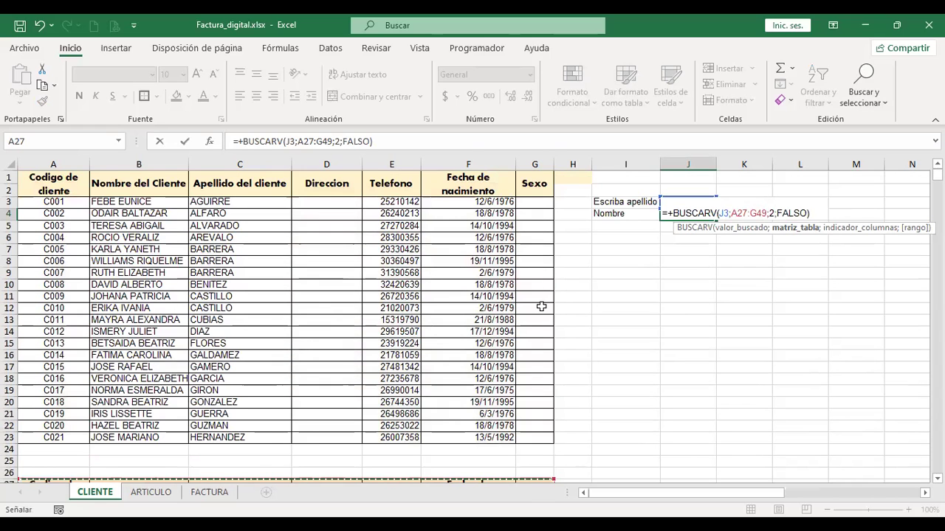
scroll(544, 306, "down", 3)
scroll(143, 270, "down", 3)
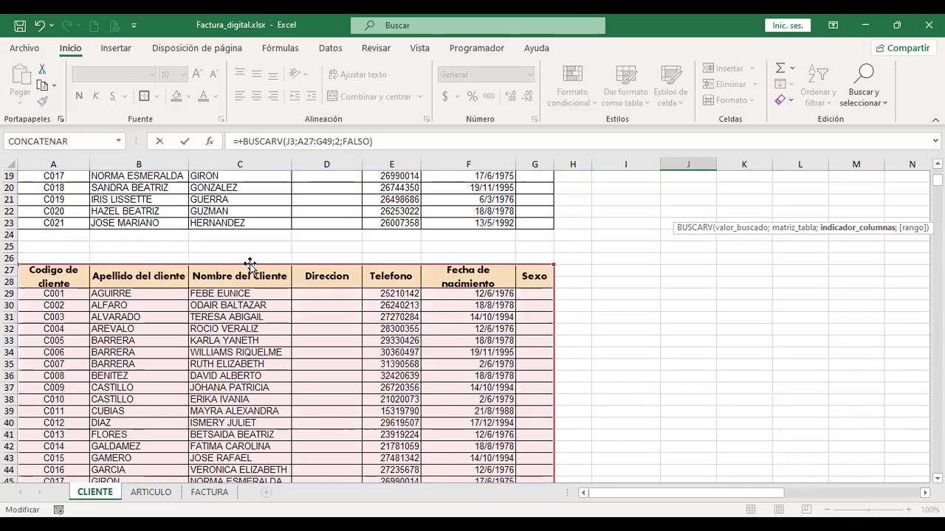
scroll(617, 309, "up", 6)
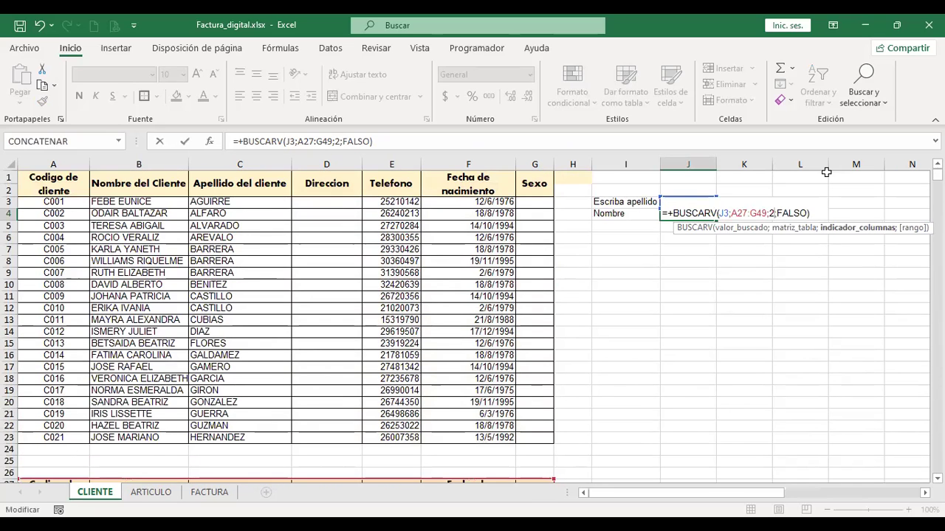
type("3")
key("ctrl+Return")
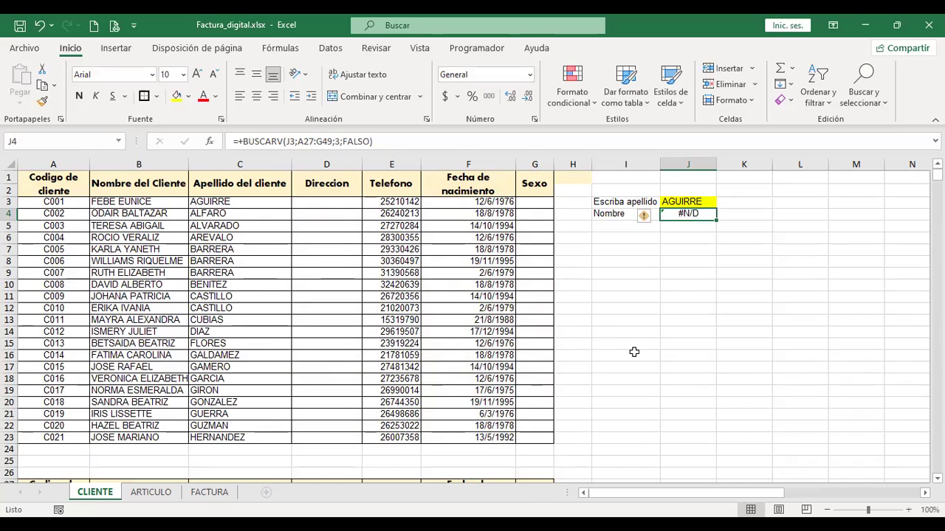
scroll(634, 352, "down", 3)
scroll(634, 352, "up", 3)
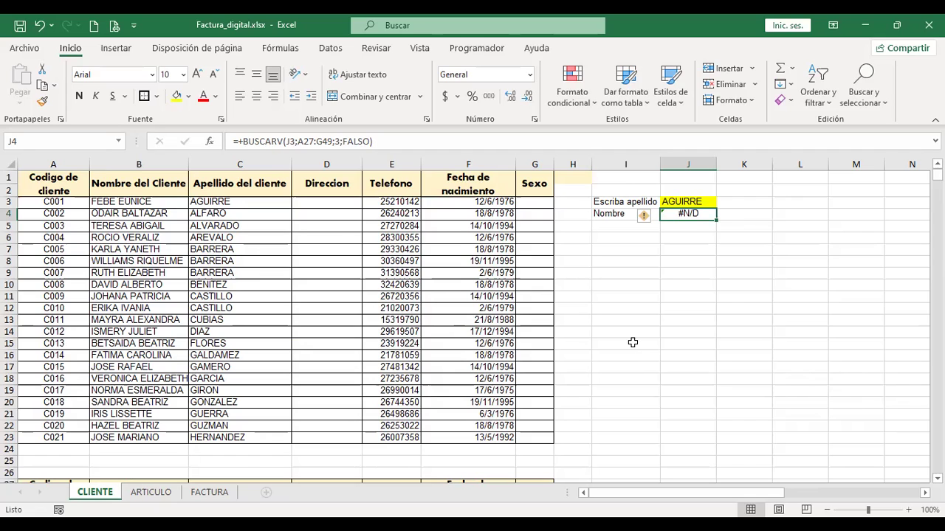
scroll(634, 339, "down", 4)
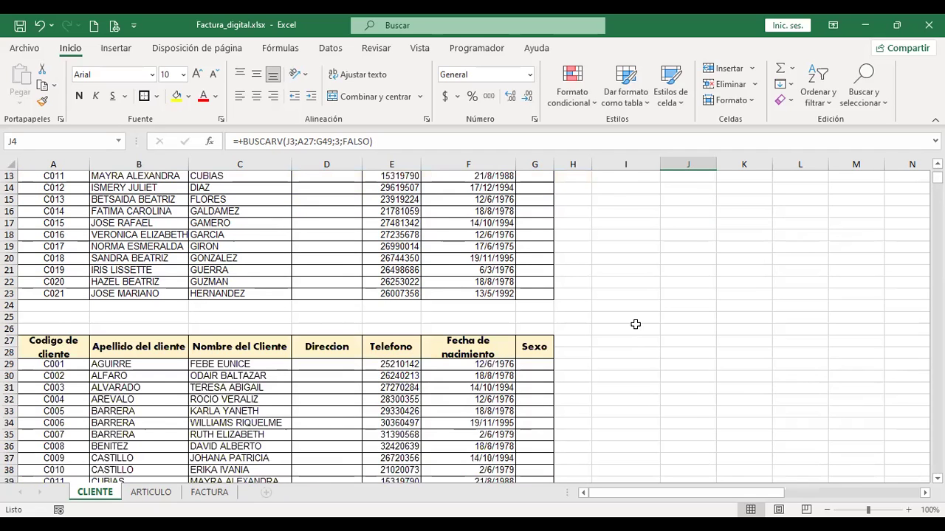
scroll(636, 325, "up", 4)
left_click(689, 201)
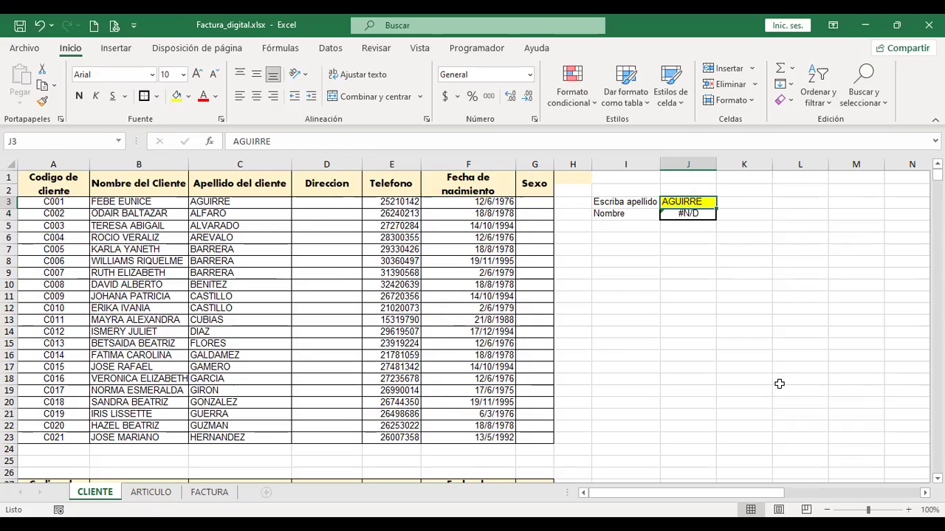
key("Down")
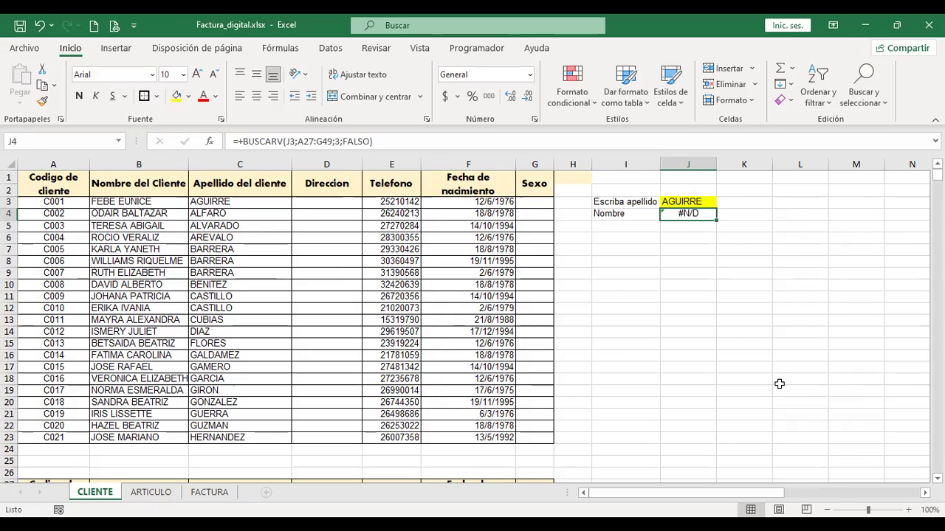
key("F2")
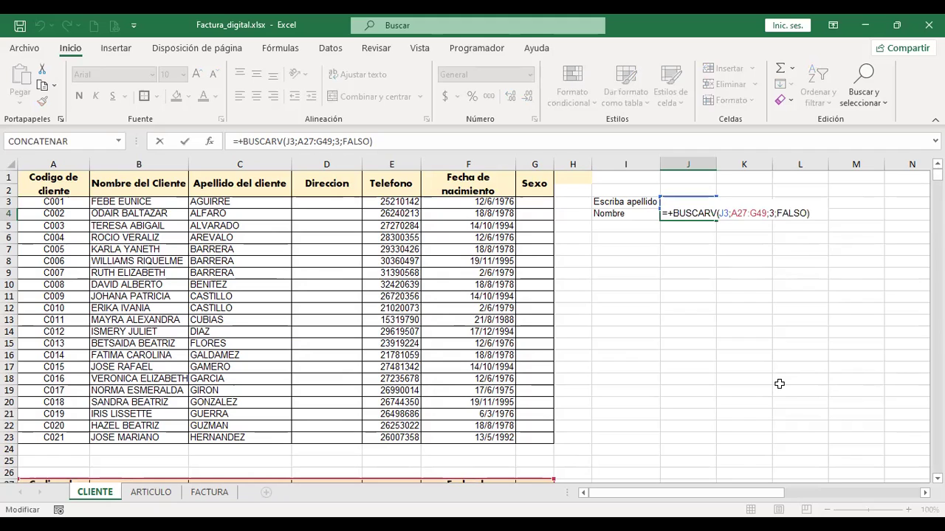
key("Left")
key("Left")
key("Left")
key("Left")
key("Left")
key("Left")
key("Left")
key("Left")
key("Left")
key("Left")
key("Left")
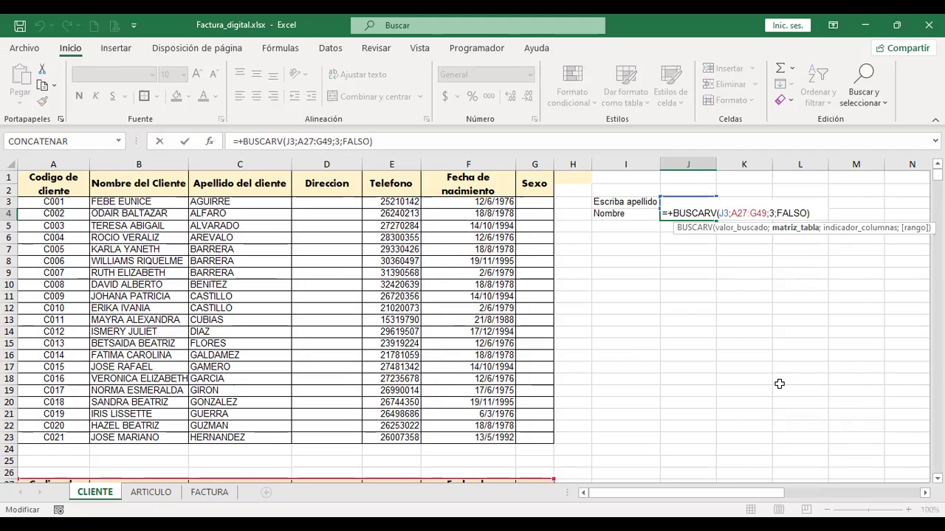
scroll(711, 362, "down", 3)
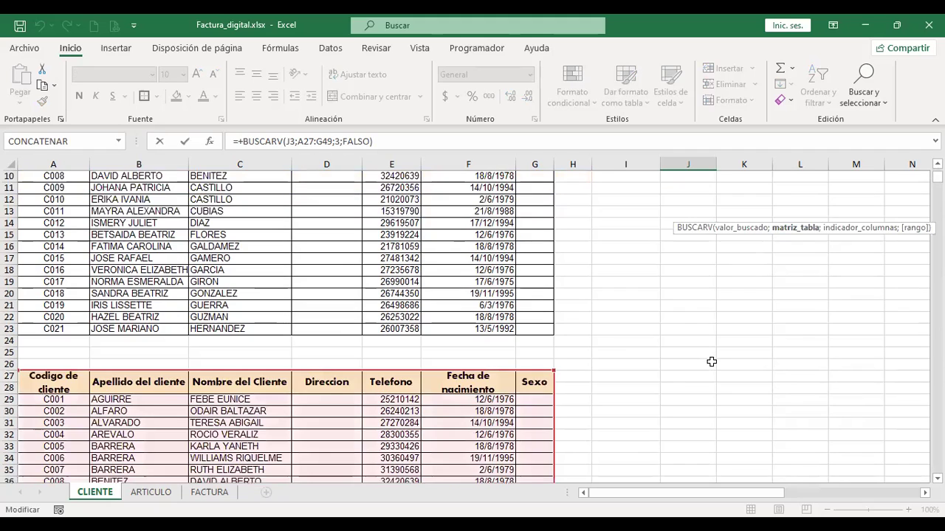
scroll(711, 362, "down", 3)
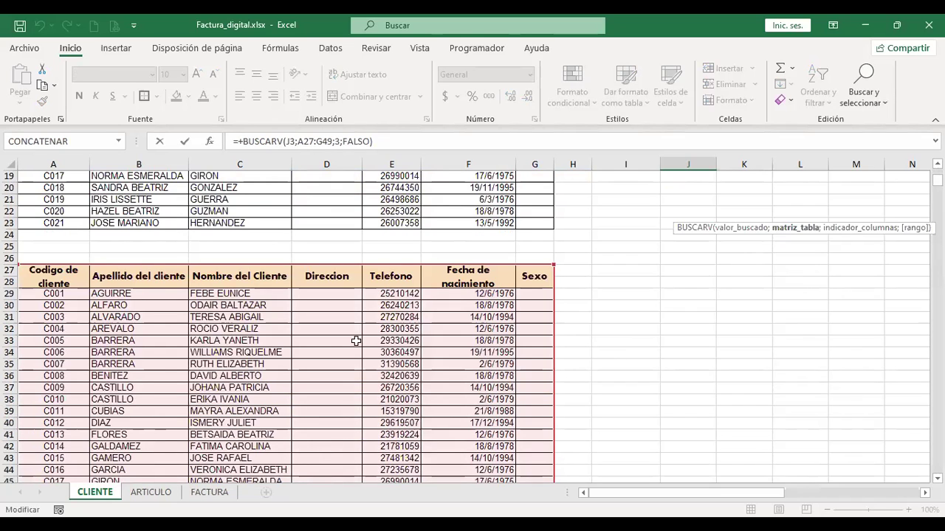
scroll(355, 339, "down", 4)
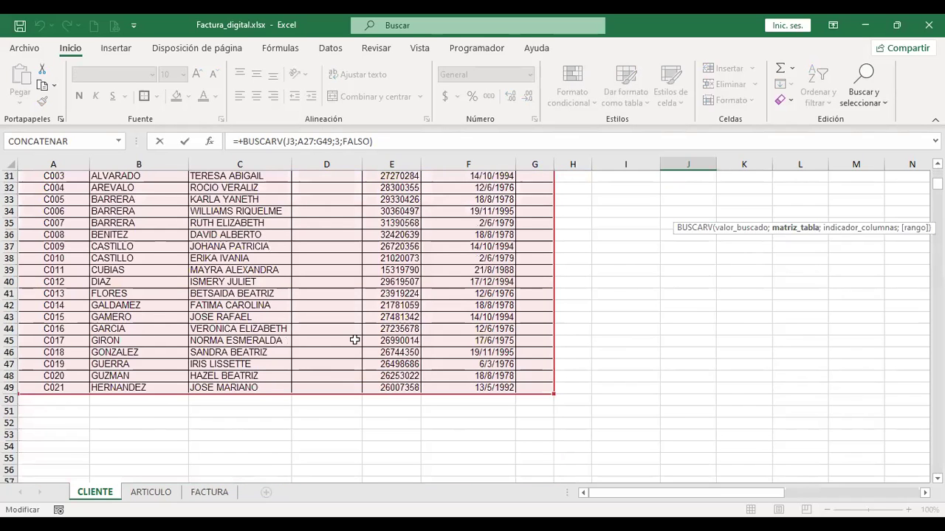
scroll(354, 340, "up", 4)
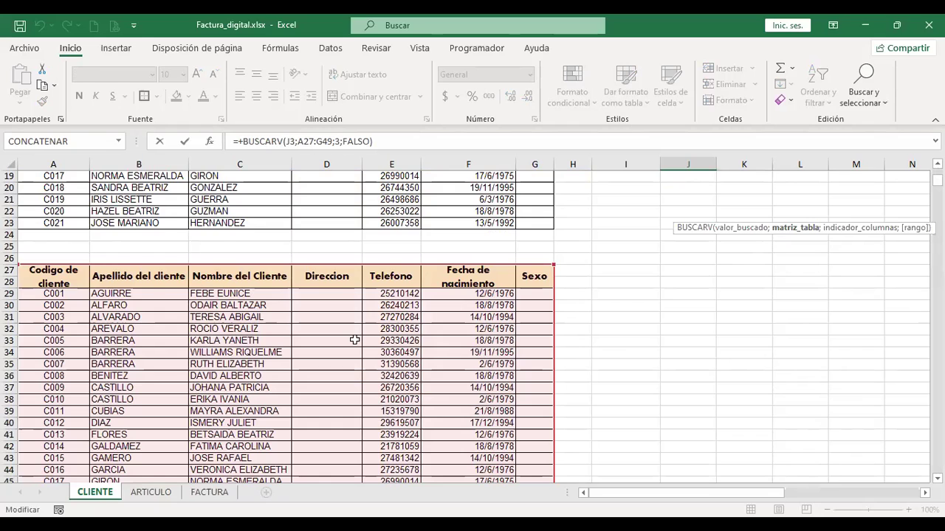
scroll(354, 339, "up", 2)
scroll(355, 339, "up", 4)
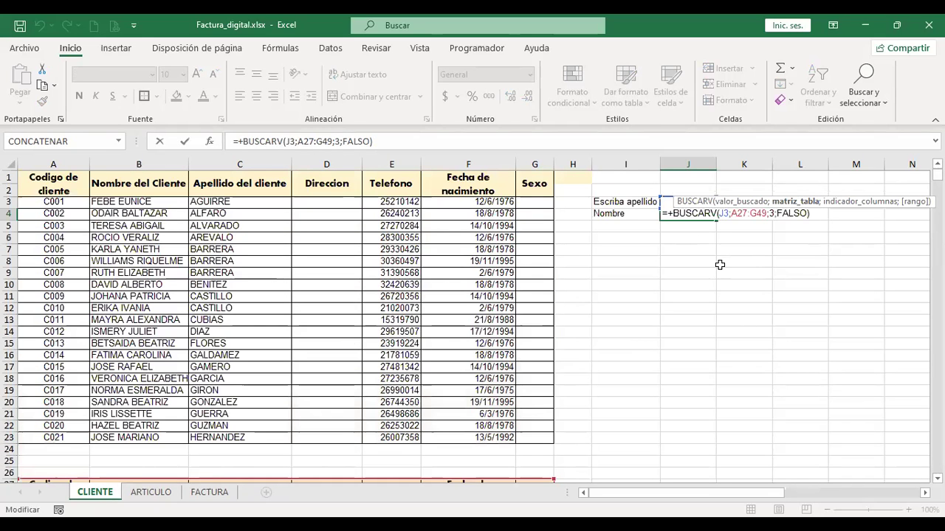
key("Right")
key("Right")
key("Right")
key("Right")
key("Right")
key("Right")
key("Right")
key("Right")
key("Right")
key("Right")
key("Right")
key("Right")
key("Right")
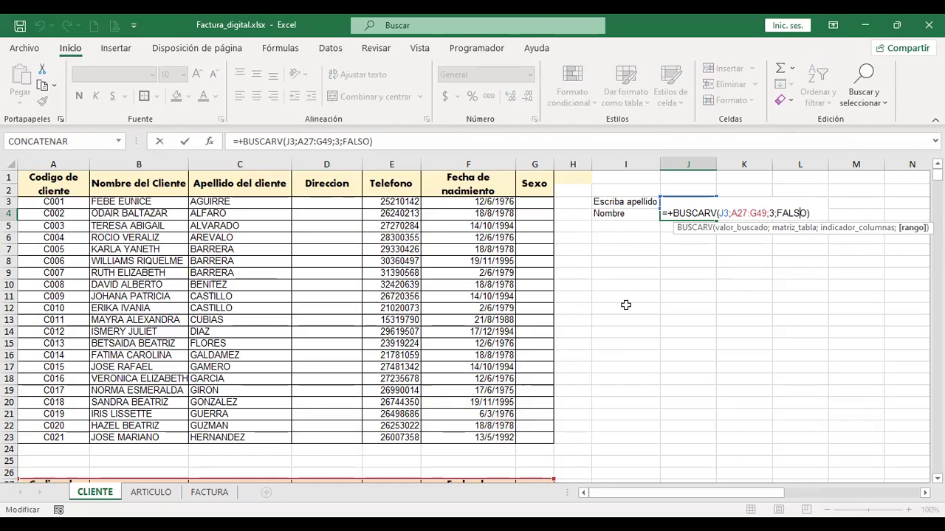
left_click(776, 213)
key("Delete")
key("Delete")
key("Delete")
key("Delete")
key("Delete")
key("BackSpace")
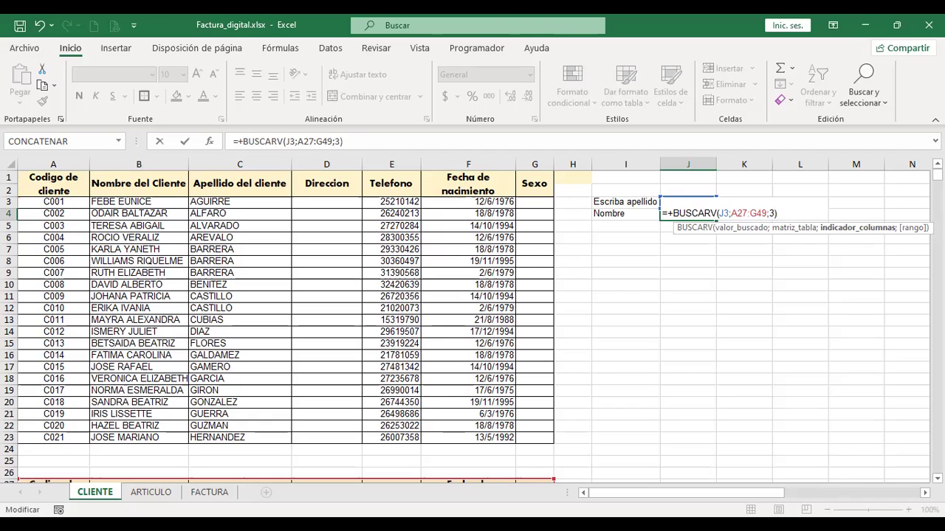
type(";")
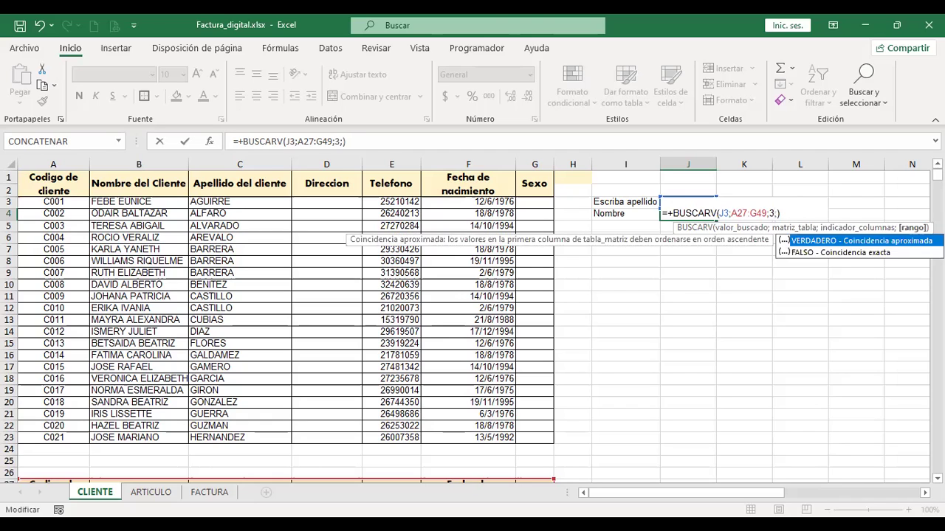
double_click(849, 253)
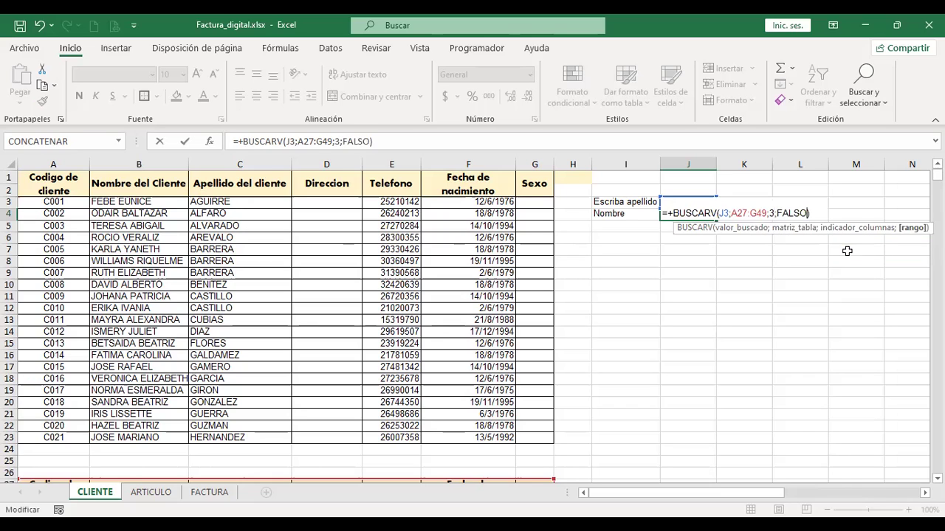
key("Return")
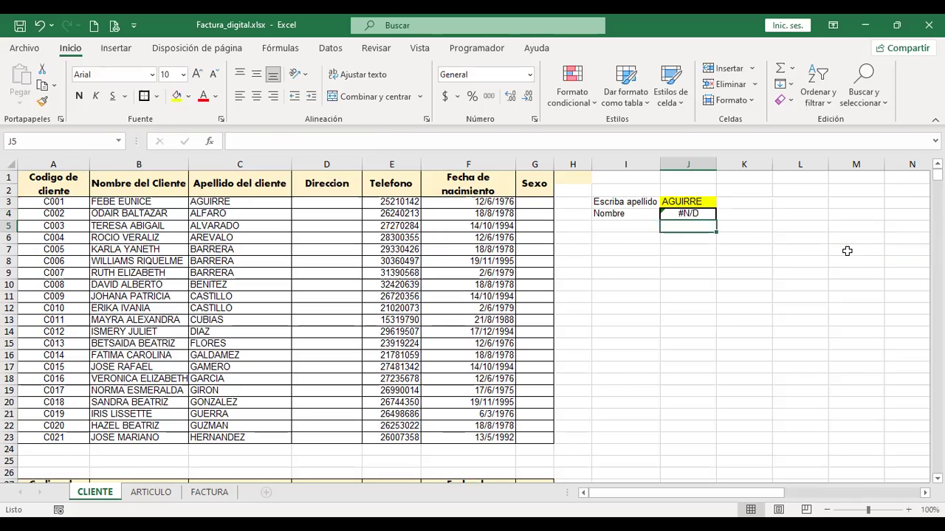
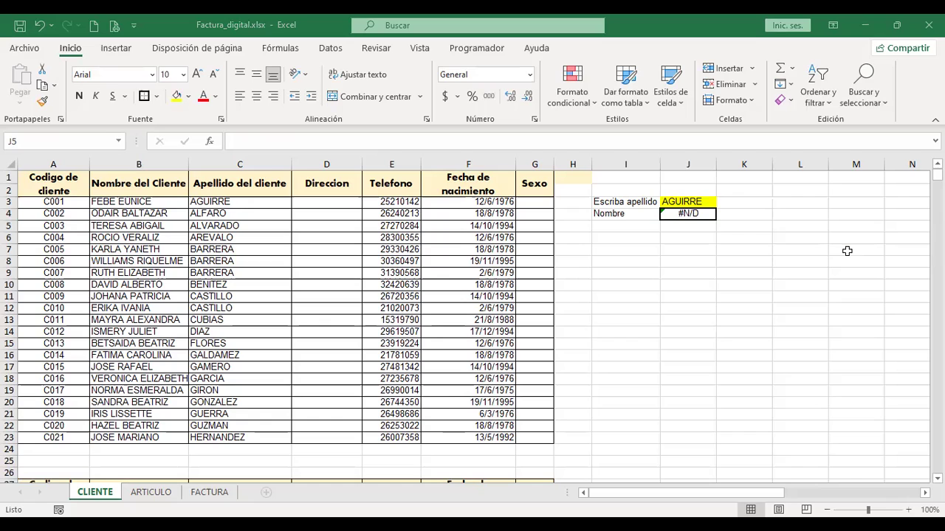
Check the #N/D Nombre result, then re-enter AGUIRRE as the surname in J3
left_click(688, 213)
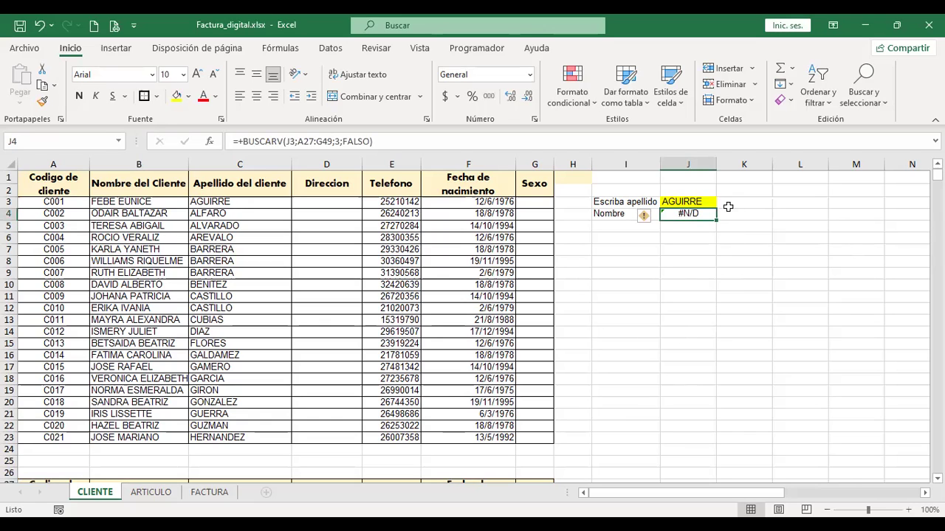
left_click(701, 201)
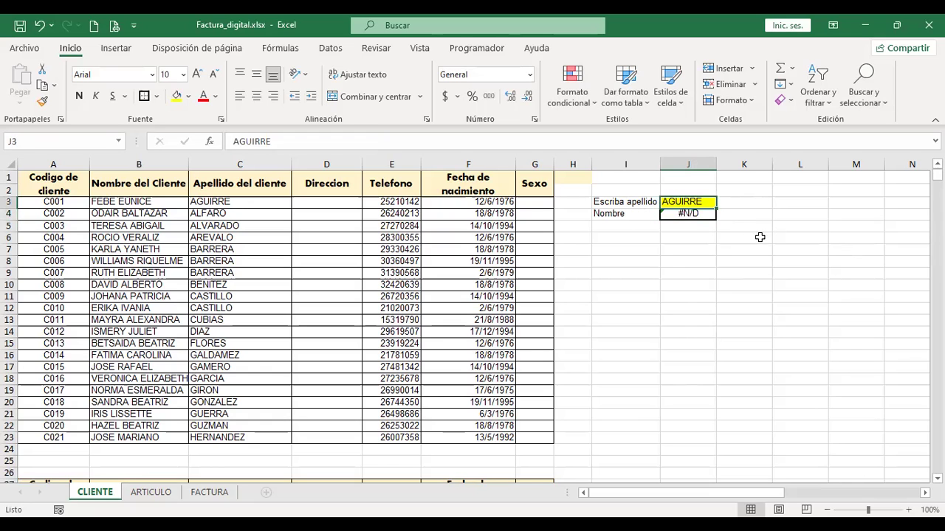
scroll(745, 314, "down", 4)
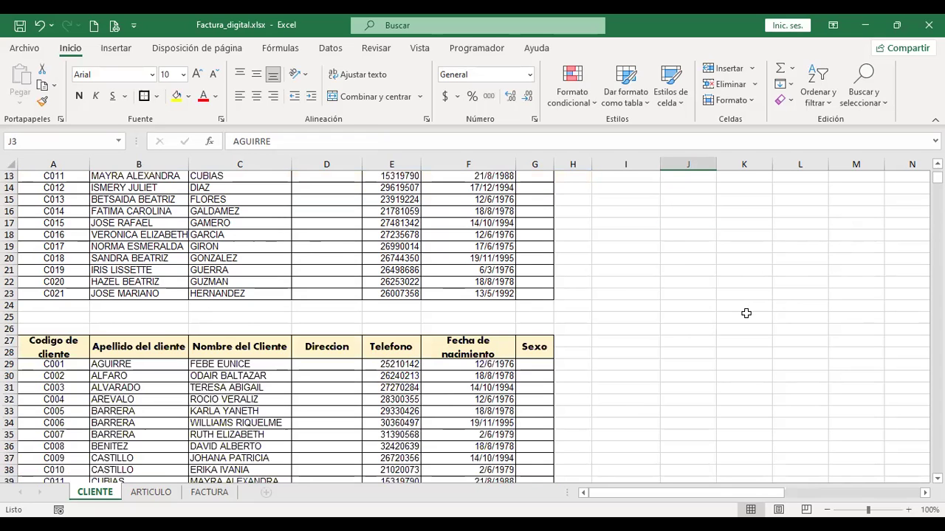
scroll(746, 314, "down", 2)
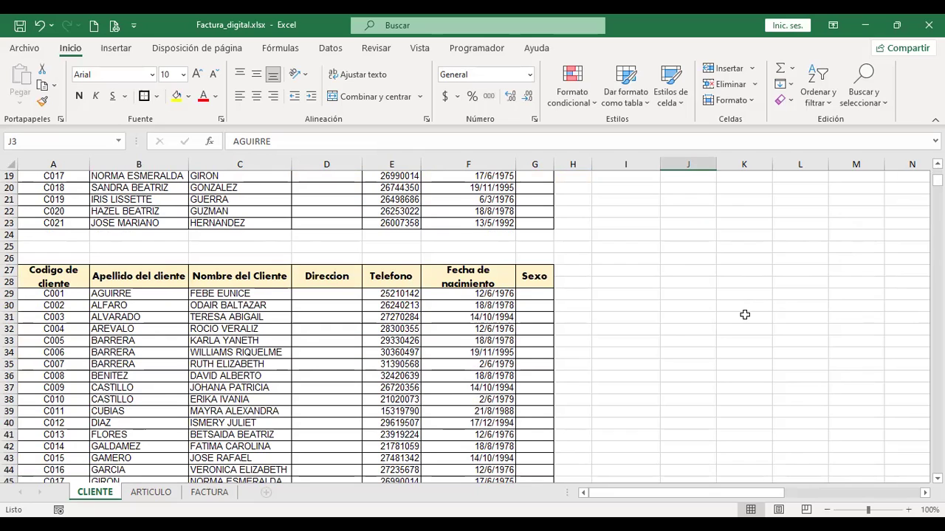
scroll(744, 314, "up", 6)
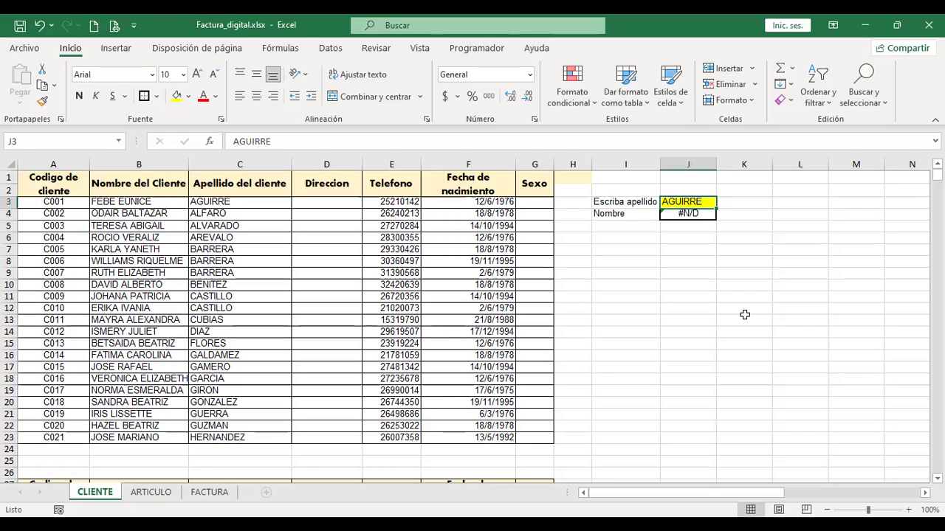
type("AGUIRRE")
key("Return")
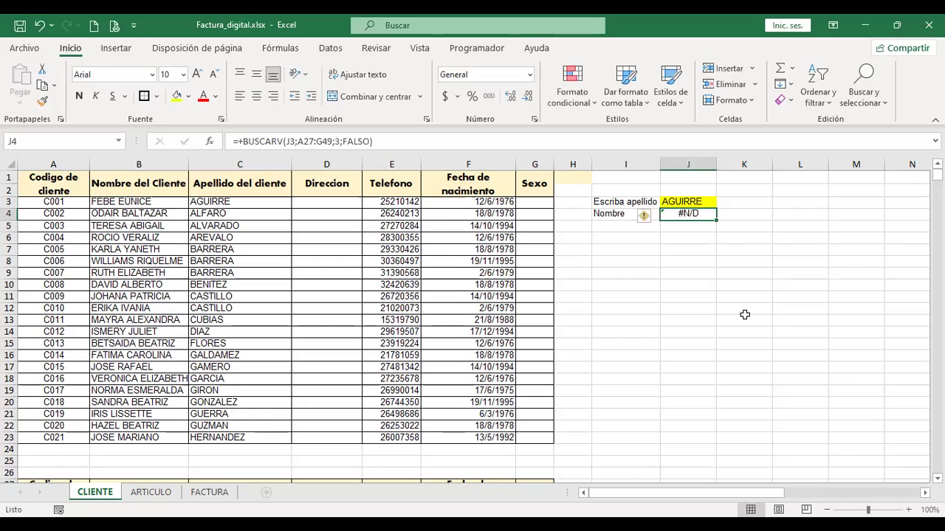
Step through the J4 BUSCARV arguments (J3, A27:G49, 3, FALSO) without changing them
key("F2")
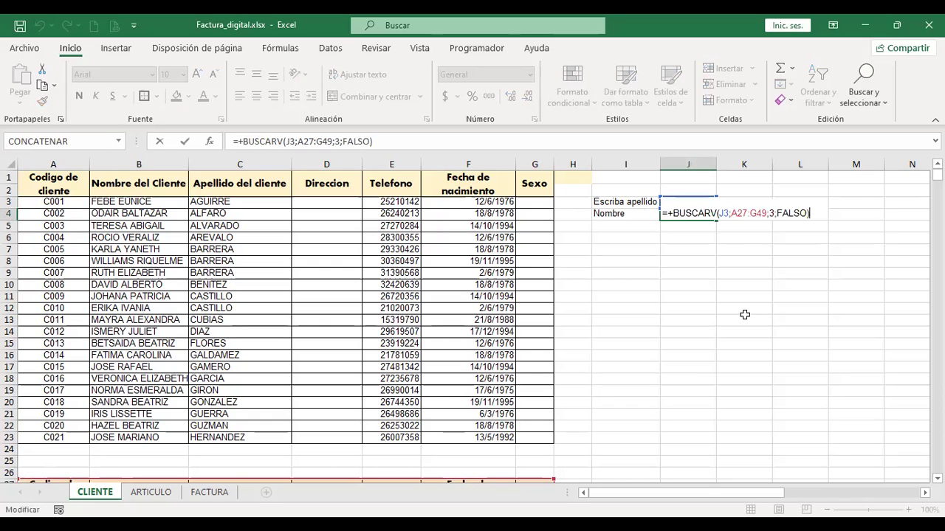
key("Left")
key("Right")
key("Right")
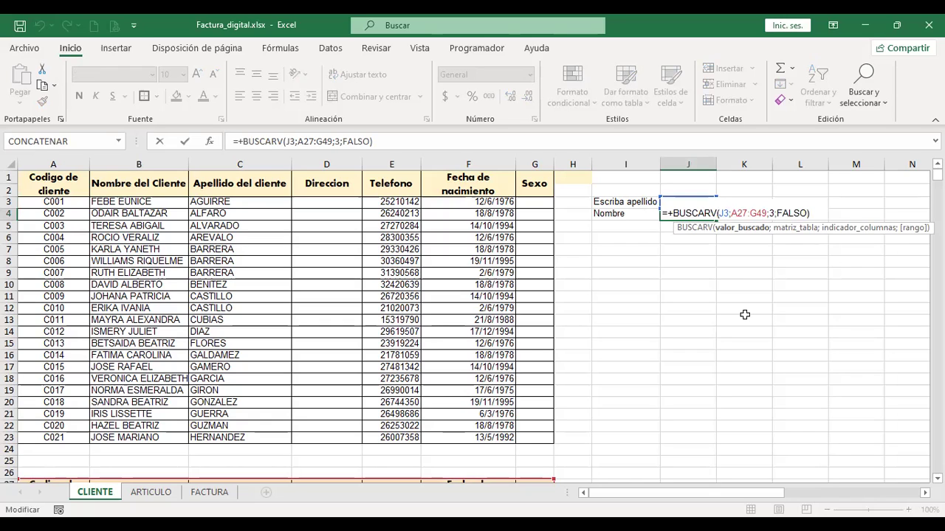
key("Right")
key("Right")
key("Right")
key("Right")
key("Right")
key("Right")
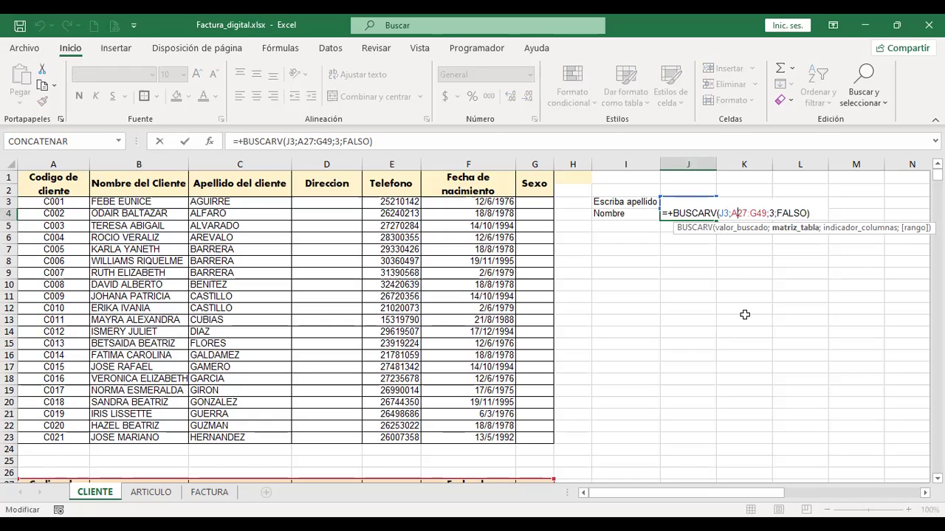
key("Right")
key("Right")
key("Right")
key("Right")
key("Right")
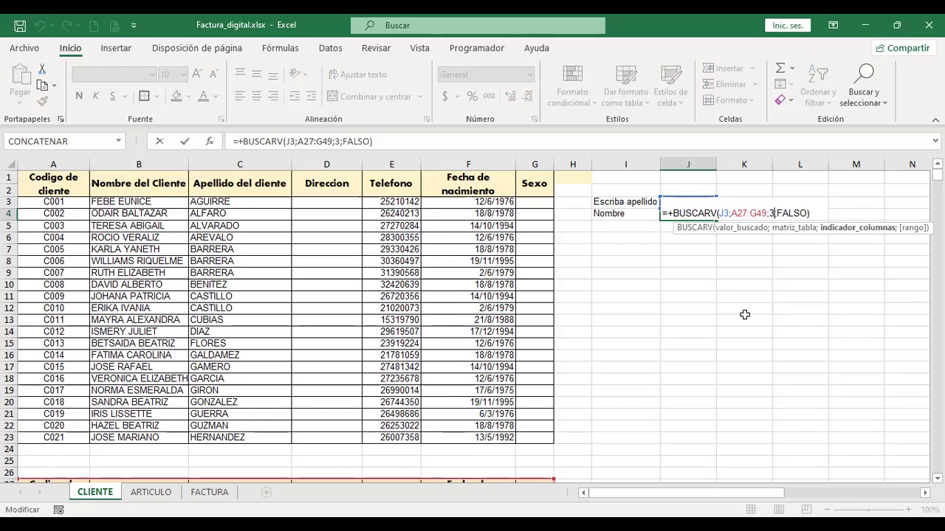
key("Right")
key("Right")
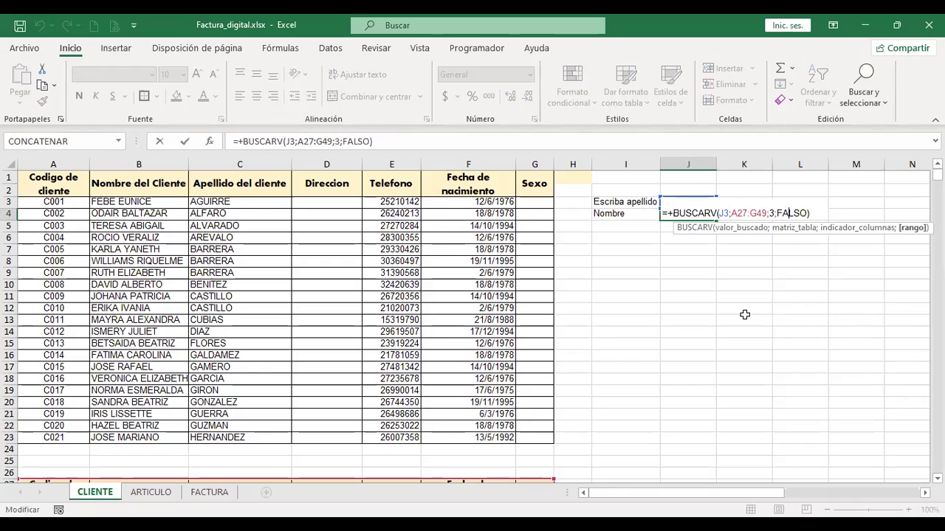
key("ctrl+Return")
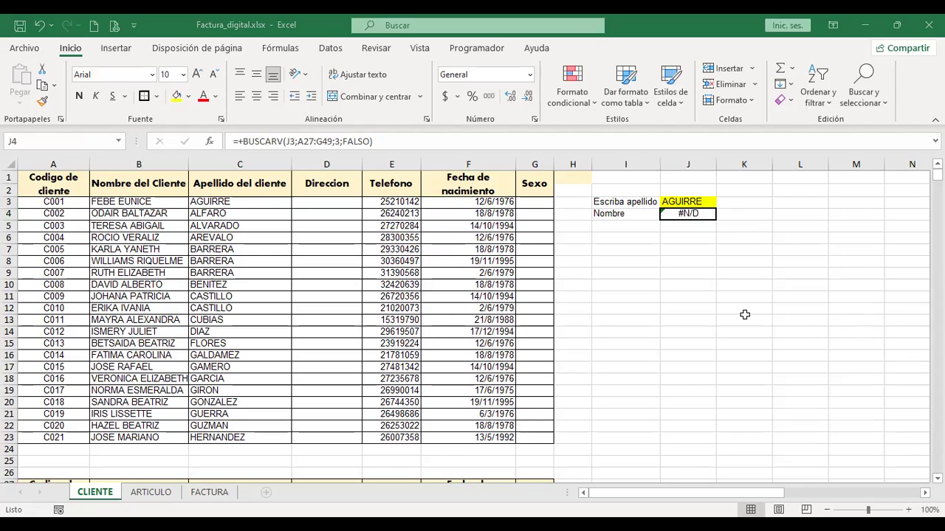
key("F2")
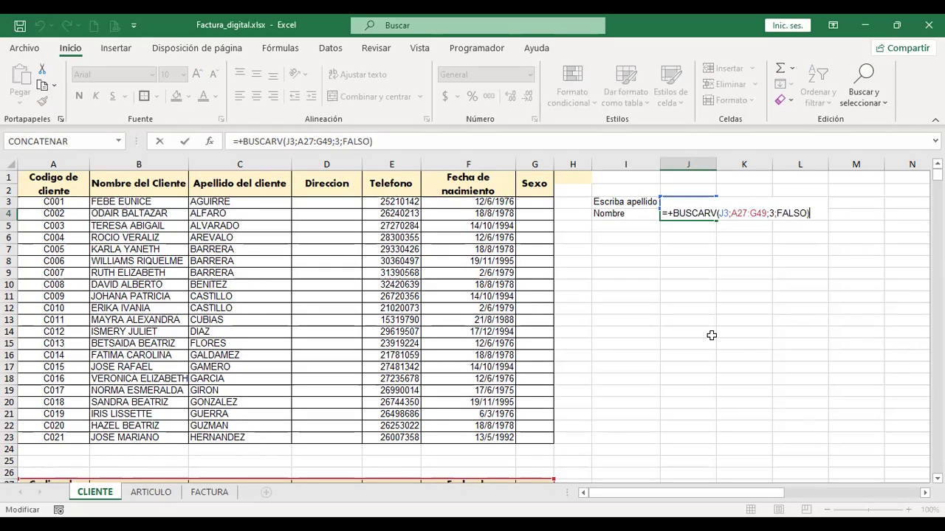
key("Escape")
Enter ALFARO in J3 and recheck the J4 lookup formula, which still shows #N/D
key("Up")
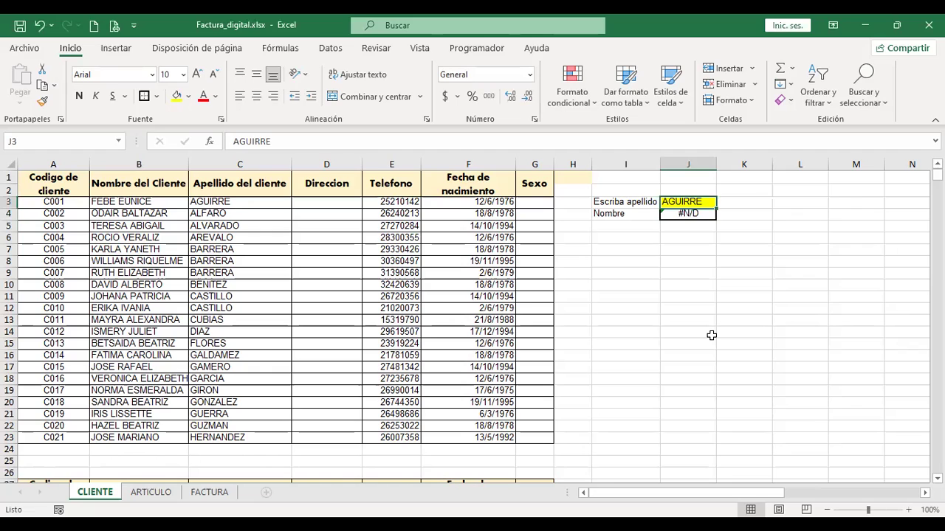
type("ALFARO")
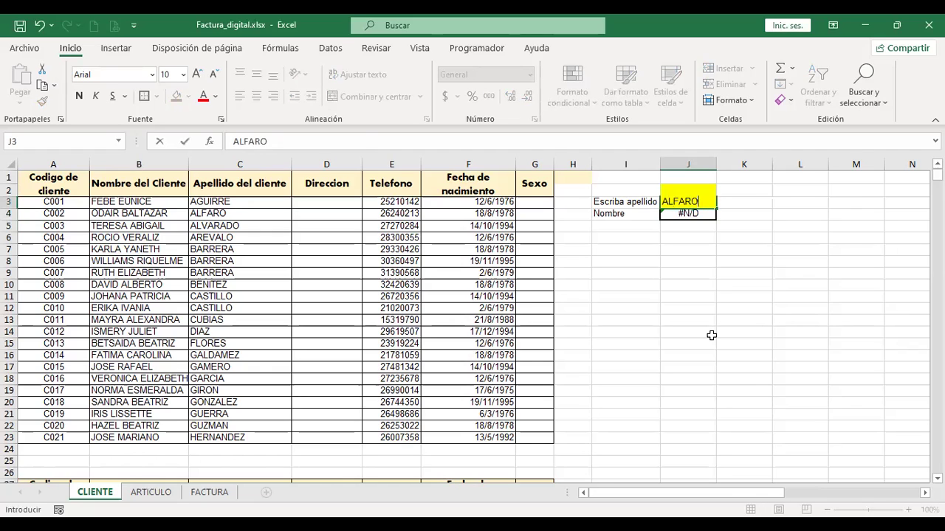
key("Return")
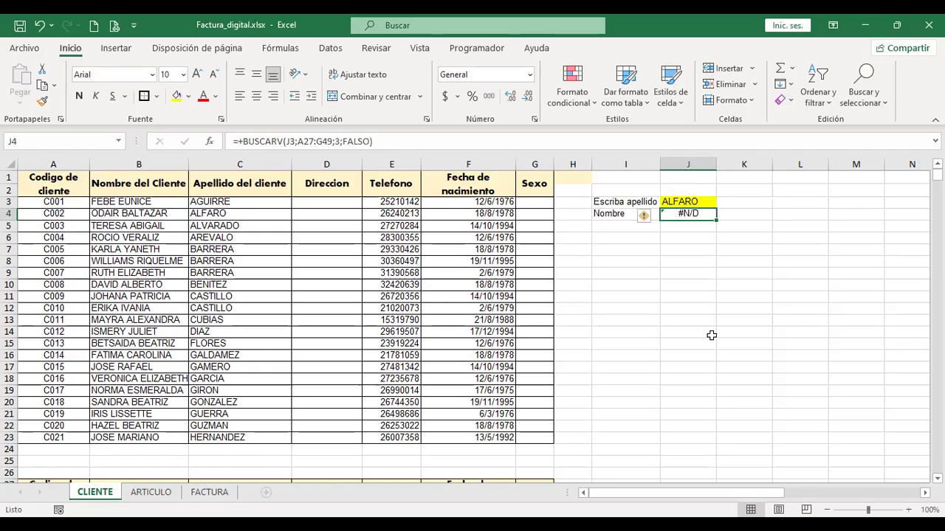
key("F2")
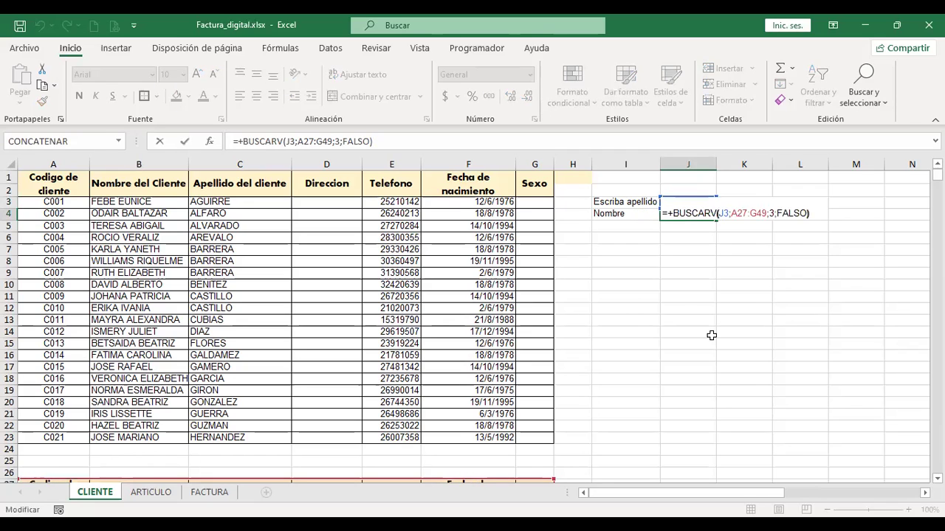
key("Left")
key("Left")
key("Left")
key("Left")
key("Left")
key("Left")
key("Left")
key("Left")
key("Left")
key("Left")
key("Left")
key("Left")
key("Left")
key("Left")
key("Left")
key("Left")
key("Left")
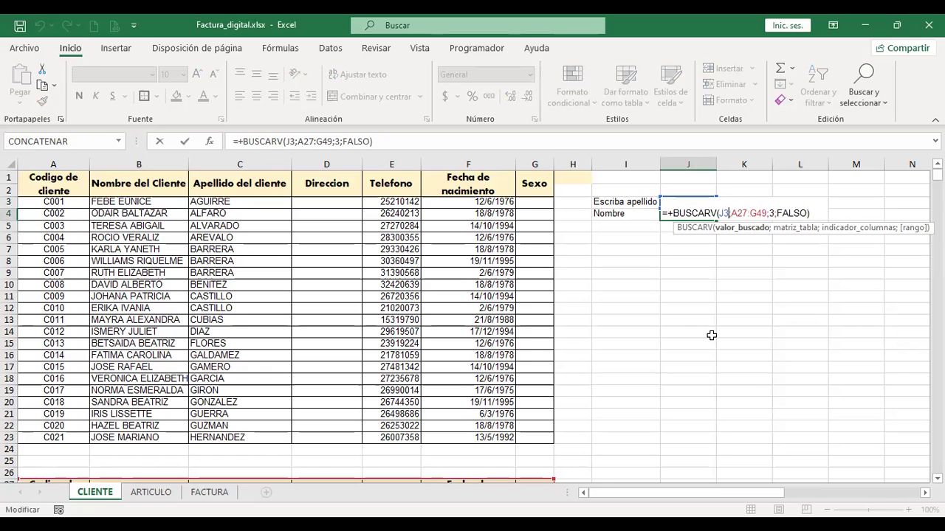
key("Right")
key("Right")
key("Right")
key("Right")
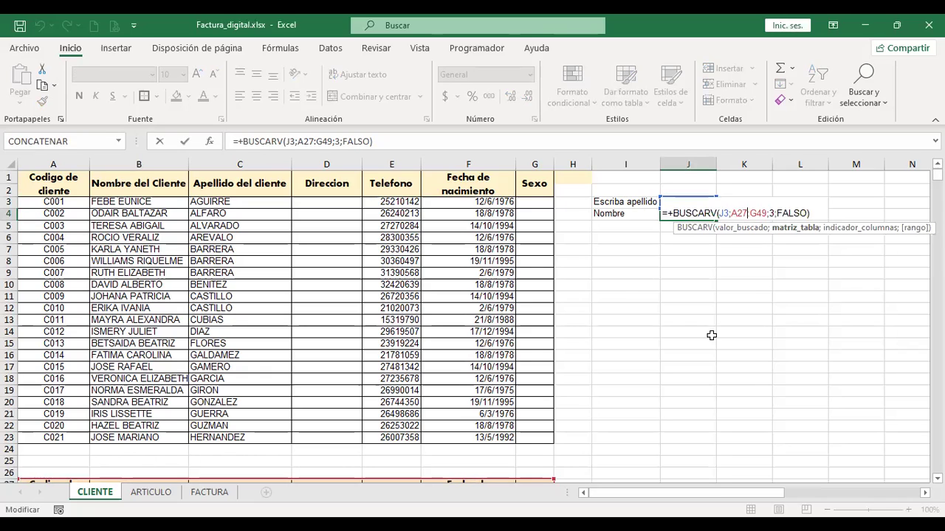
key("Delete")
key("Right")
key("Right")
key("Right")
key("Right")
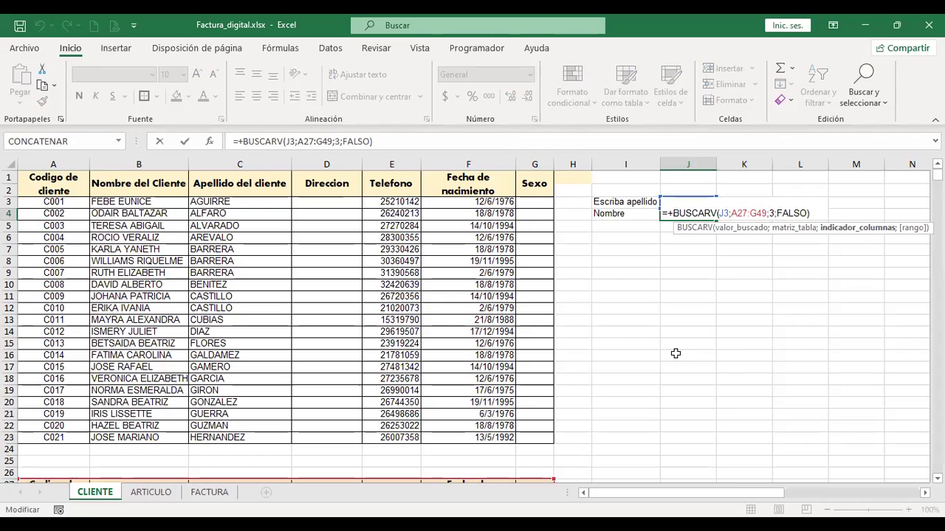
key("ctrl+Return")
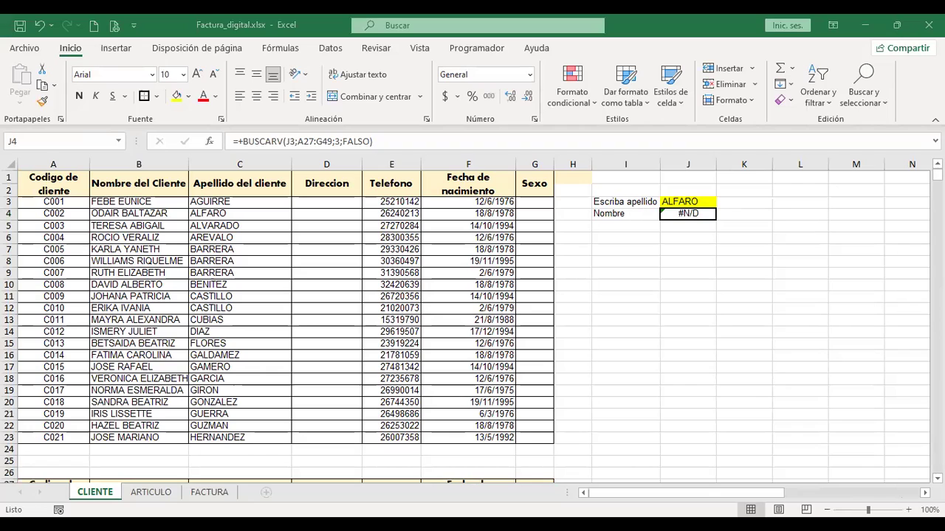
Replace FALSO with 0 as the match type in the J4 BUSCARV formula
double_click(695, 214)
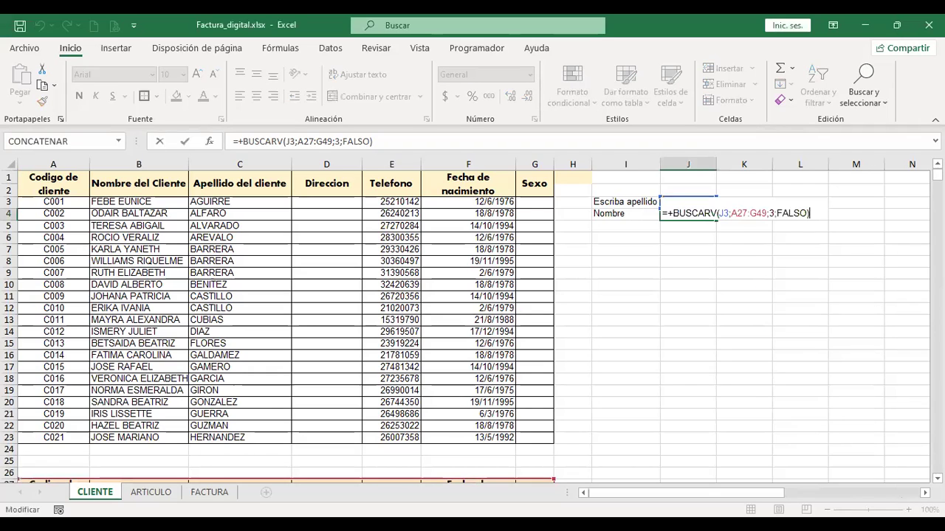
key("Left")
key("shift+ctrl+Left")
key("shift+Left")
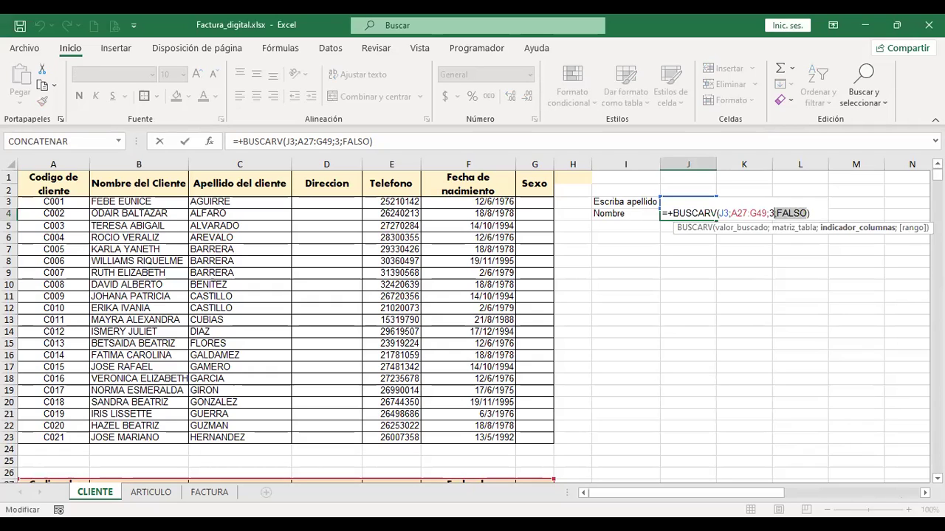
key("Right")
key("shift+Left")
key("shift+Left")
key("shift+Left")
key("shift+Left")
key("shift+Left")
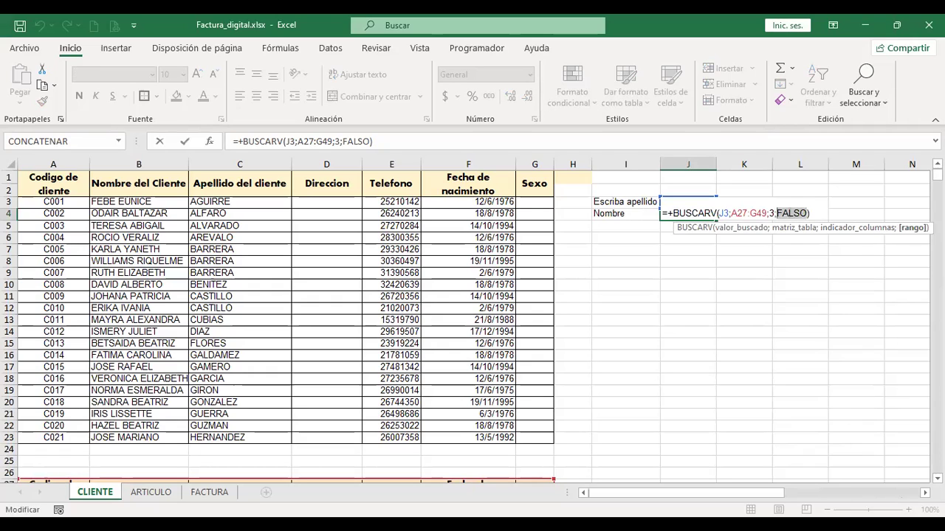
type("0")
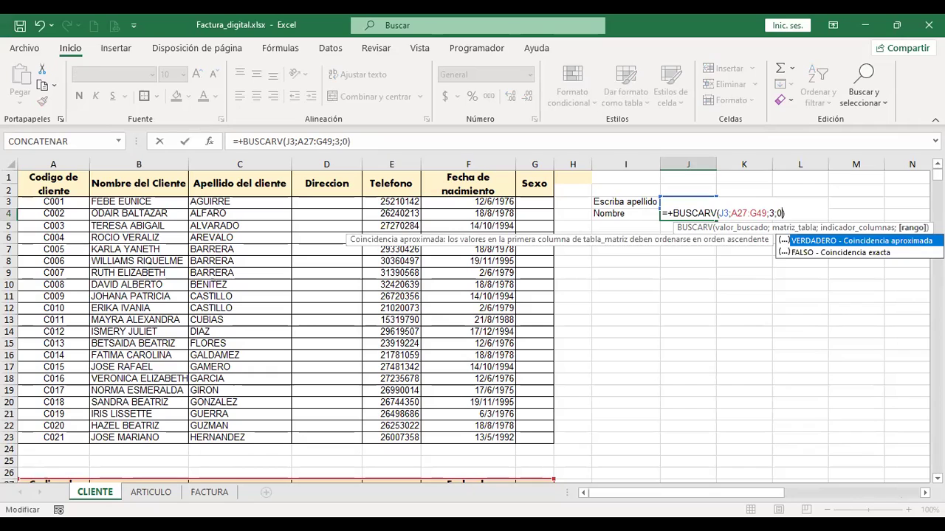
key("ctrl+Return")
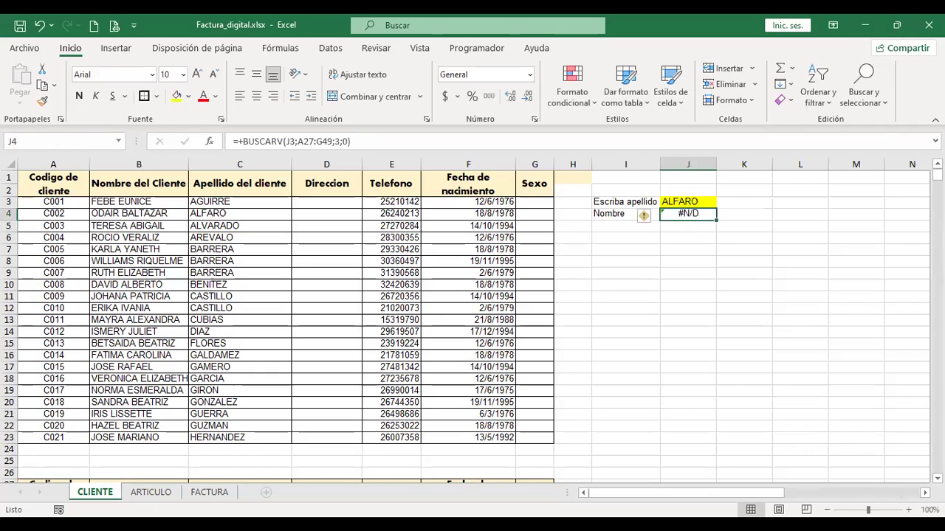
Review =+BUSCARV(J3;A27:G49;3;0) argument by argument, re-enter it, and reselect J4
key("F2")
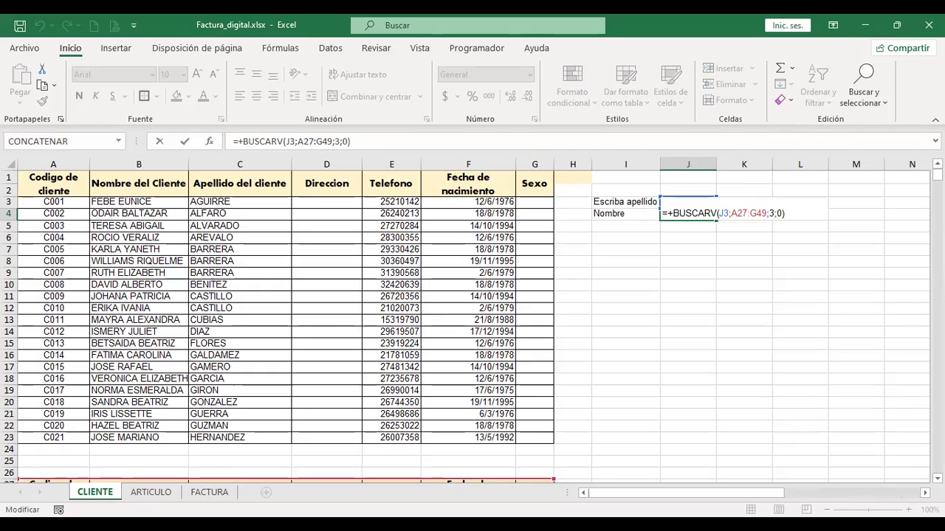
key("Left")
key("Left")
key("Left")
key("Right")
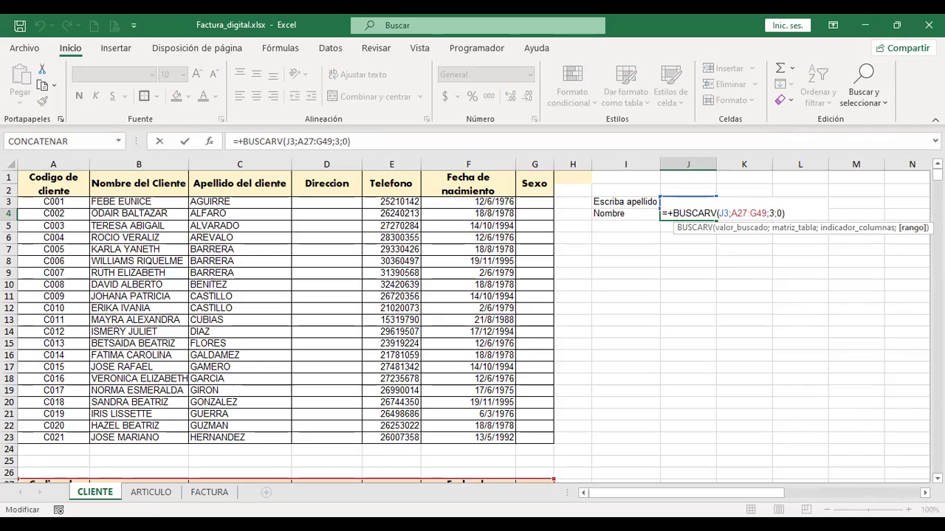
key("Left")
key("Left")
key("Left")
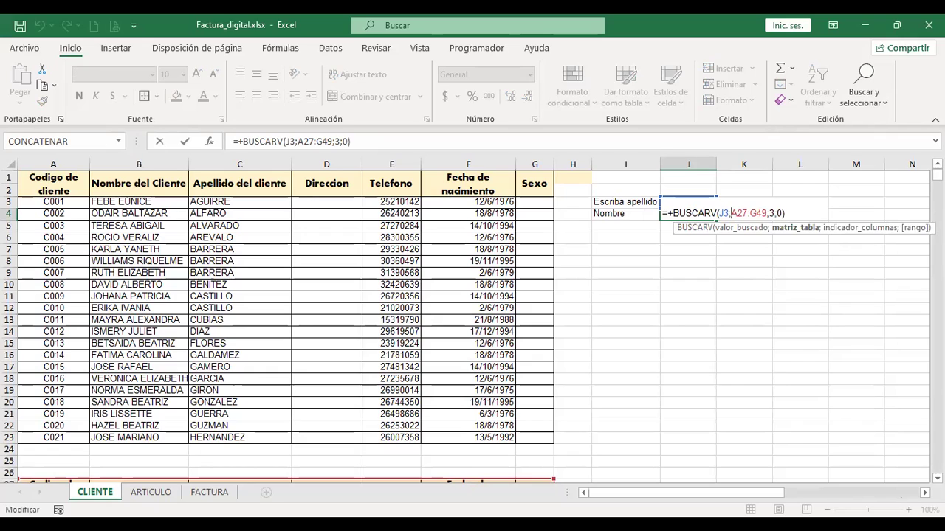
key("ctrl+Return")
key("Up")
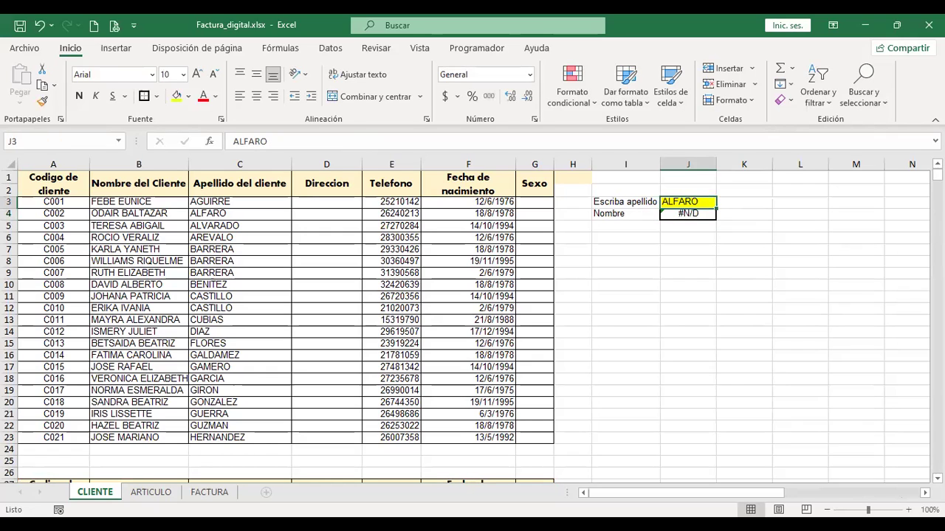
left_click(687, 213)
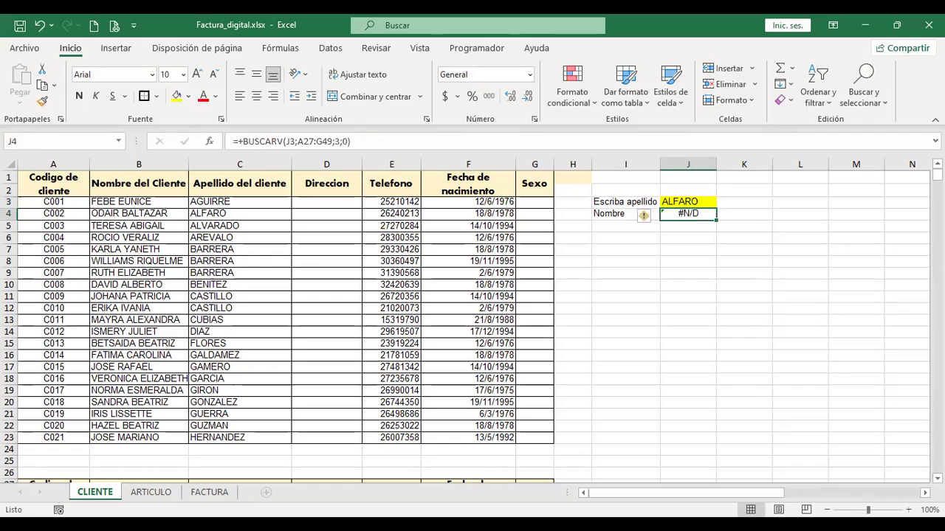
Change the J4 lookup range from A27:G49 to A29:G49
key("F2")
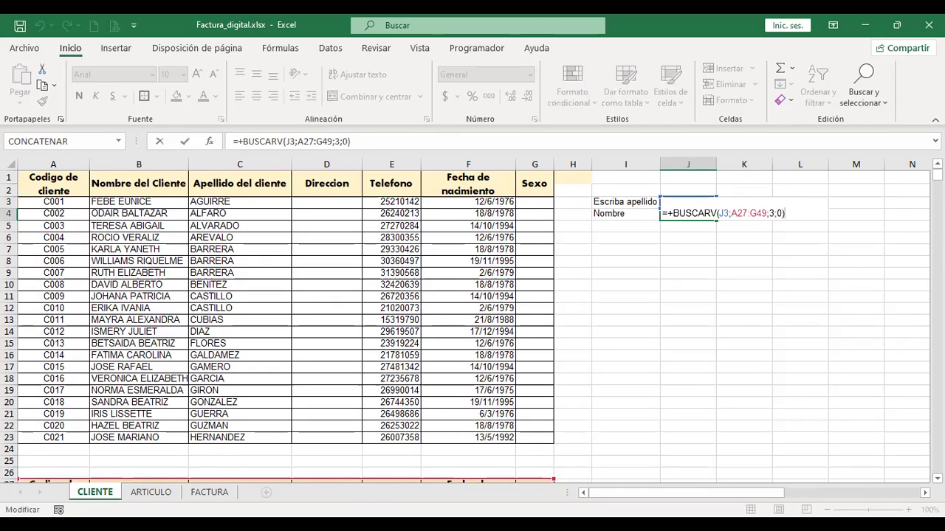
left_click(731, 213)
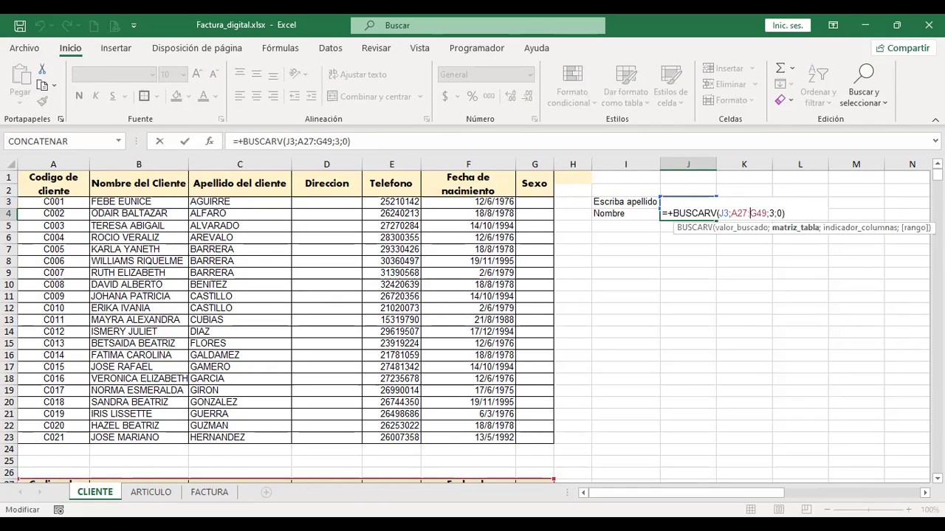
left_click(728, 214)
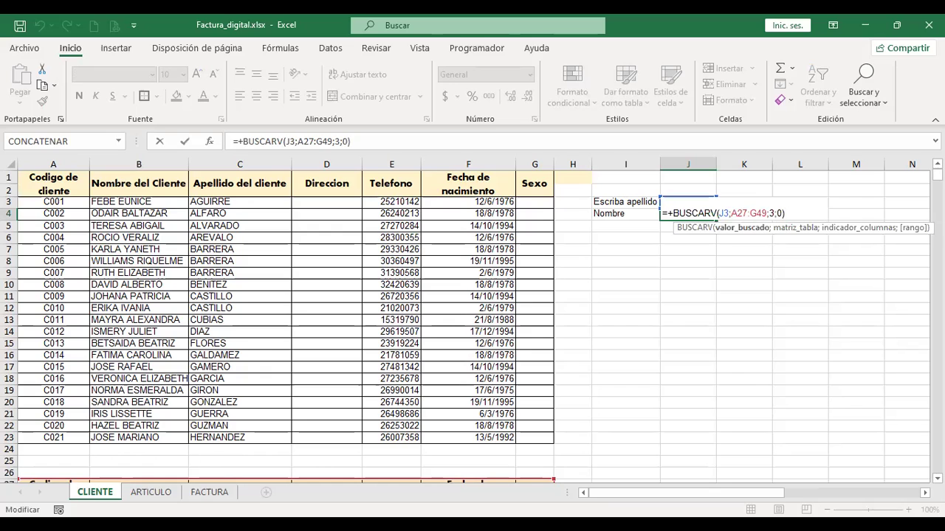
left_click(731, 214)
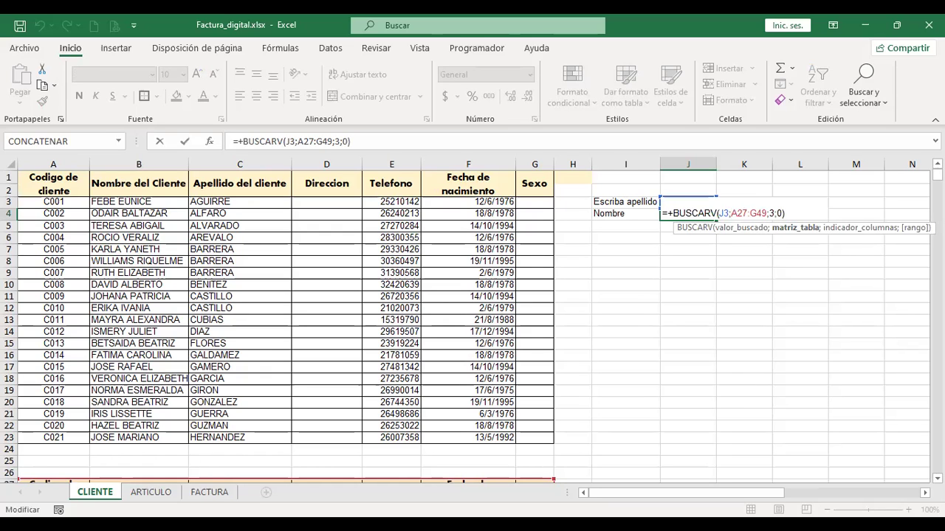
scroll(336, 325, "down", 2)
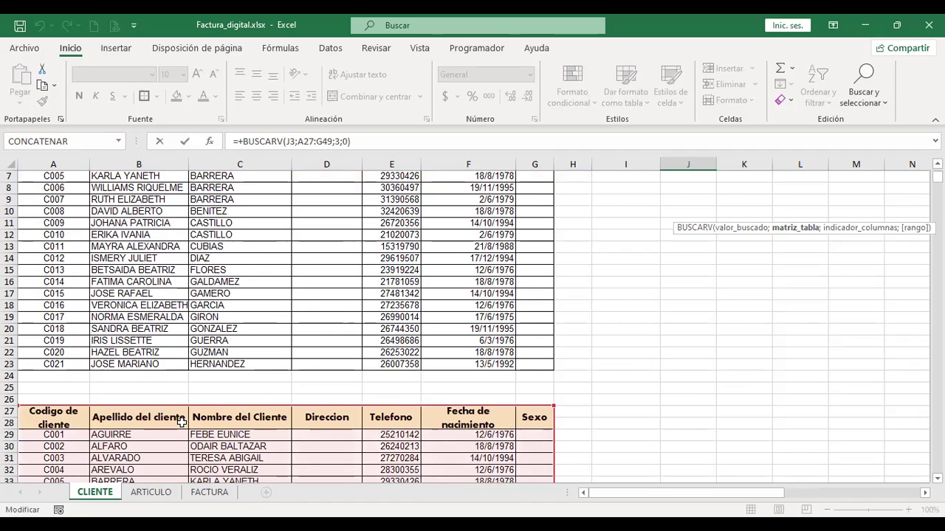
scroll(181, 420, "up", 2)
scroll(335, 359, "down", 2)
scroll(49, 422, "down", 1)
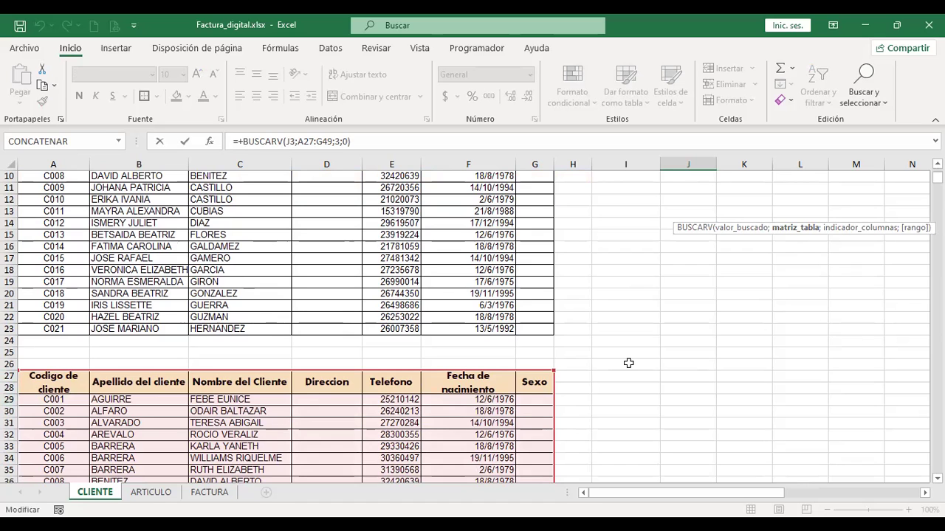
scroll(628, 364, "up", 2)
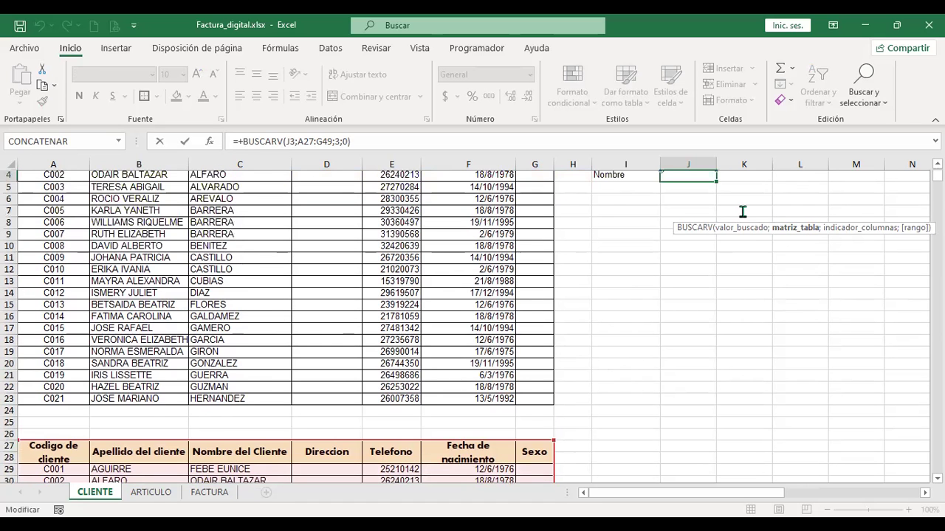
scroll(744, 214, "up", 1)
key("BackSpace")
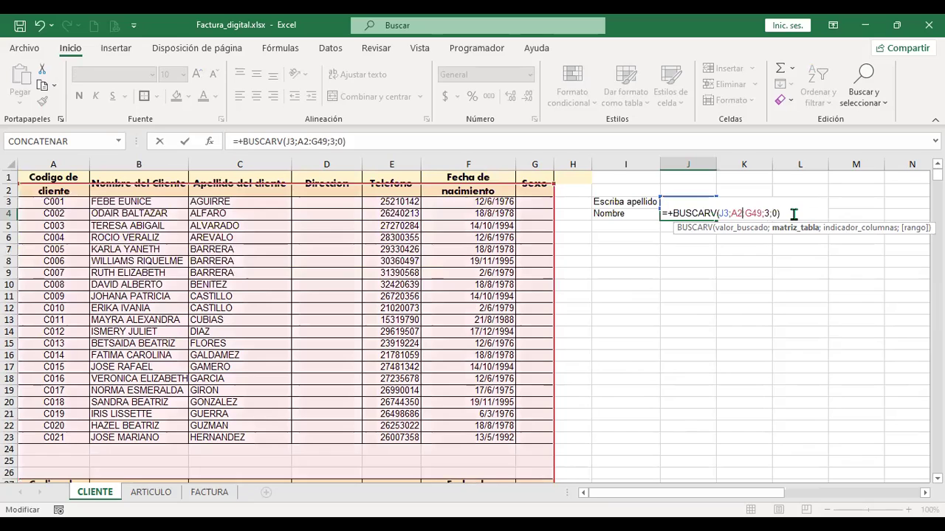
type("9")
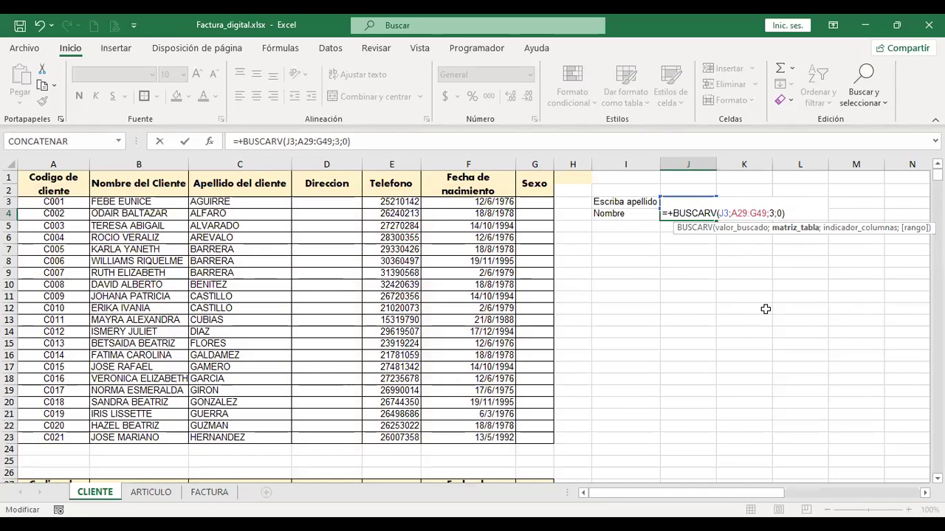
key("ctrl+Return")
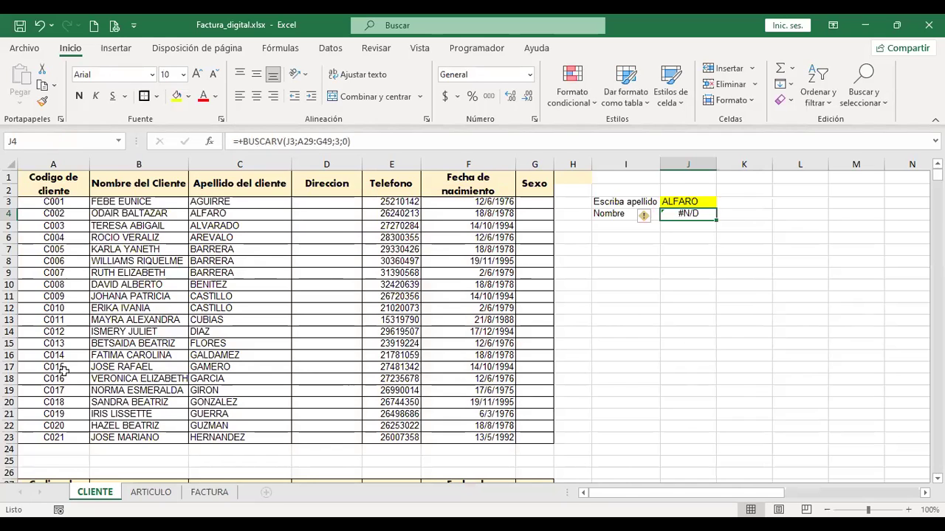
Compare the A29:G49 range against the client table and re-commit the formula unchanged
key("F2")
scroll(55, 361, "down", 4)
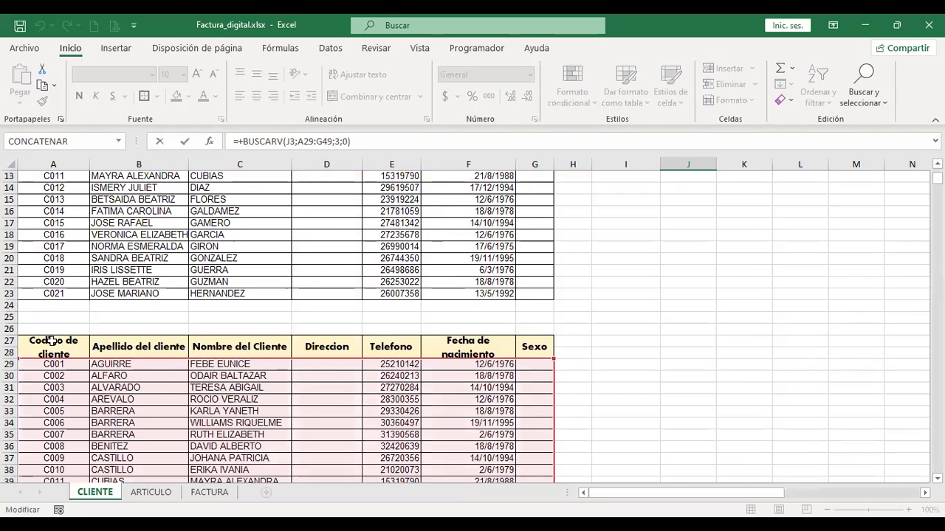
scroll(53, 341, "down", 1)
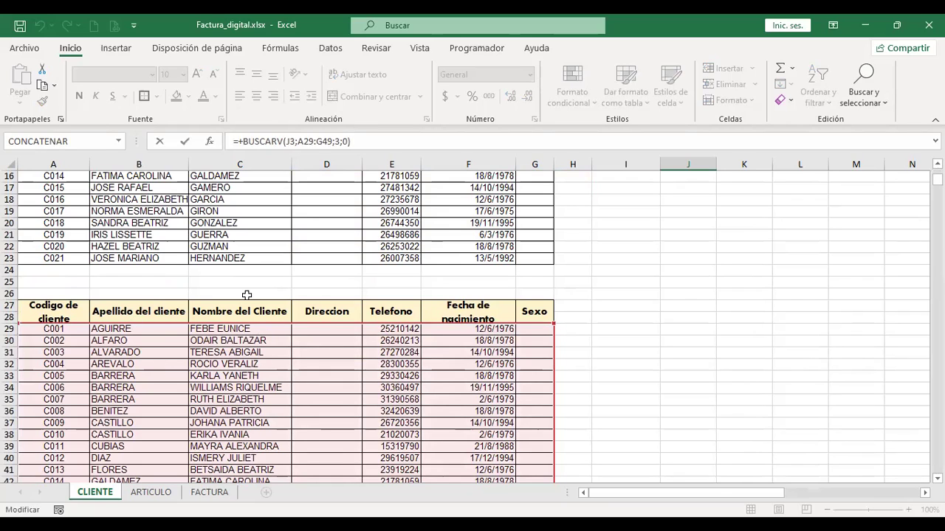
scroll(251, 357, "down", 1)
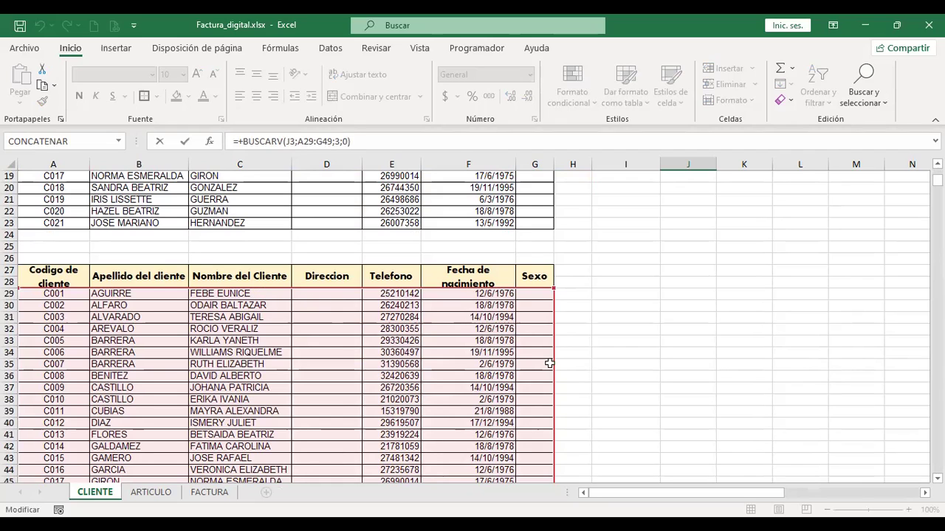
scroll(714, 265, "up", 6)
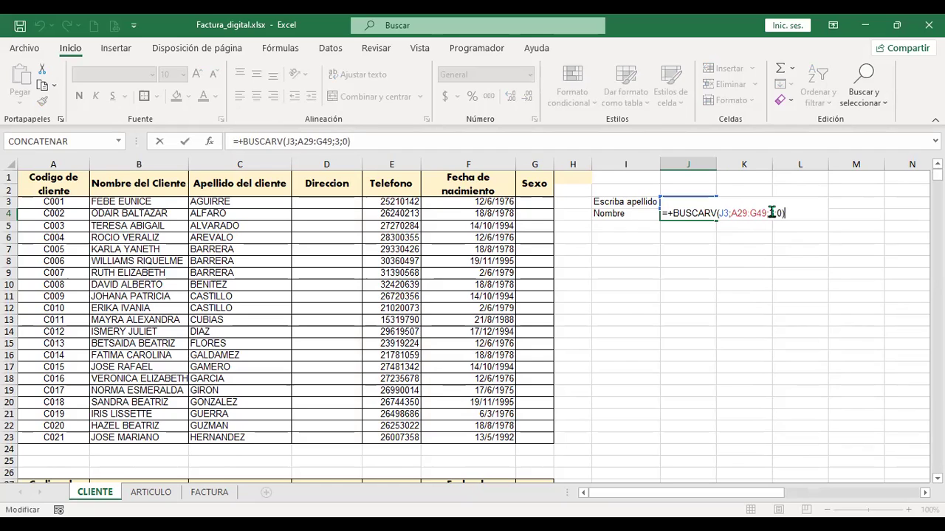
scroll(758, 313, "down", 4)
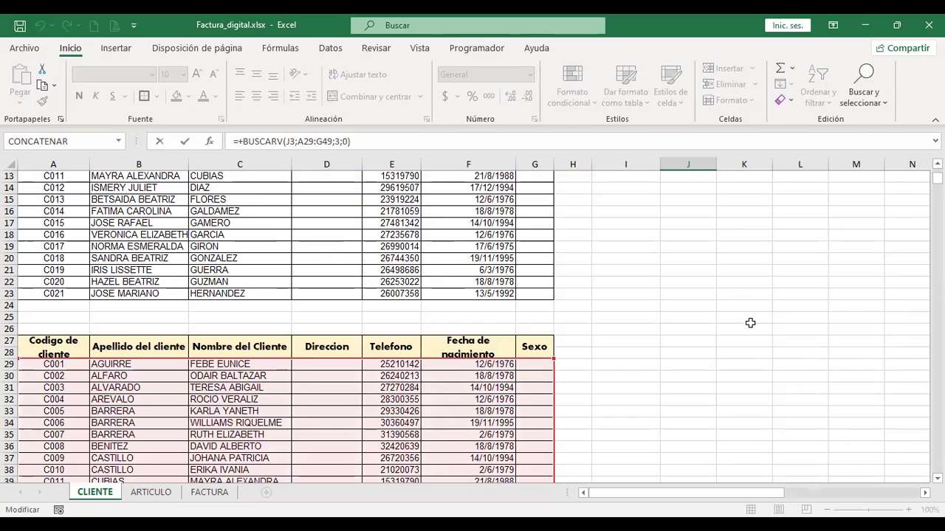
scroll(750, 322, "down", 7)
scroll(749, 323, "up", 4)
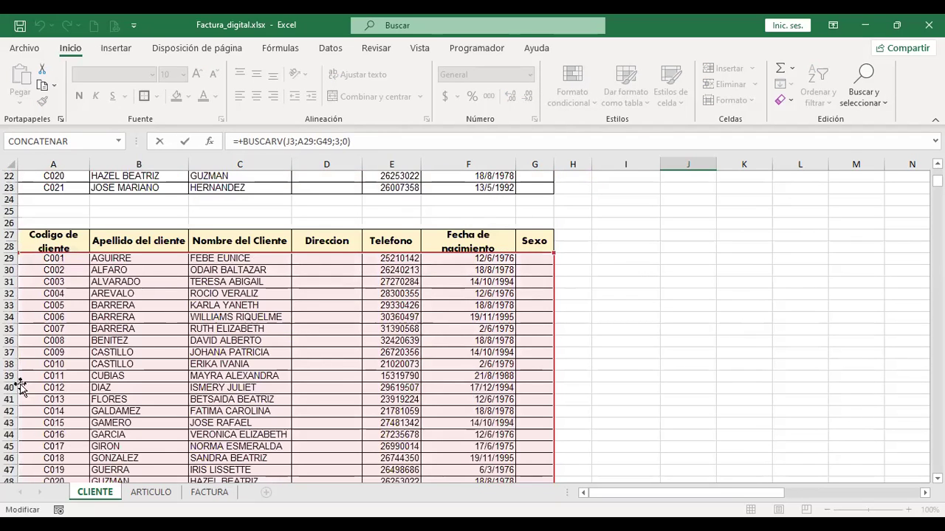
scroll(21, 436, "down", 2)
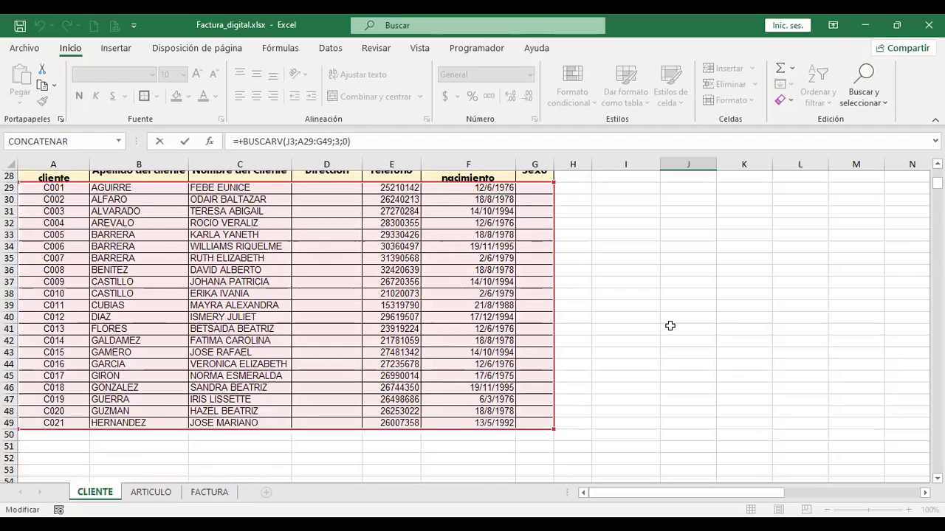
scroll(670, 326, "up", 5)
scroll(669, 326, "up", 4)
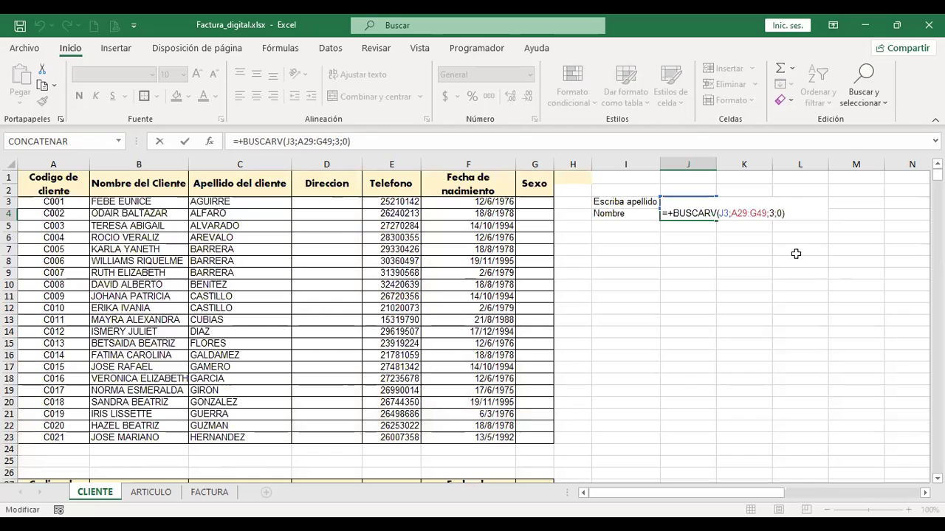
key("ctrl+Return")
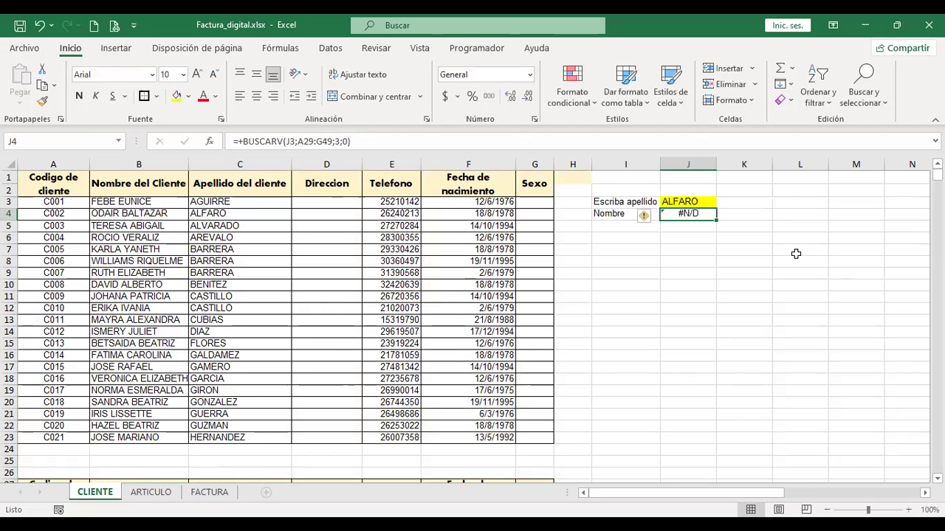
key("Up")
scroll(716, 222, "down", 3)
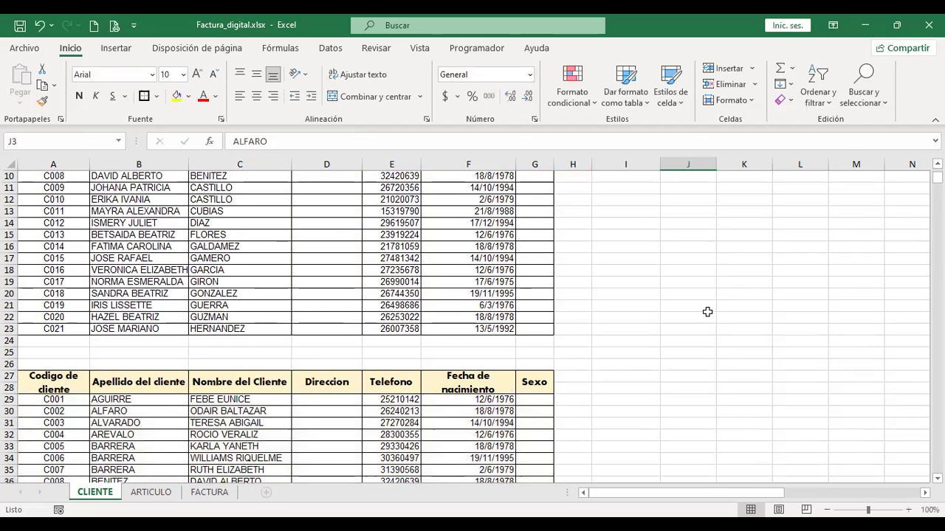
scroll(707, 312, "down", 1)
scroll(704, 298, "up", 1)
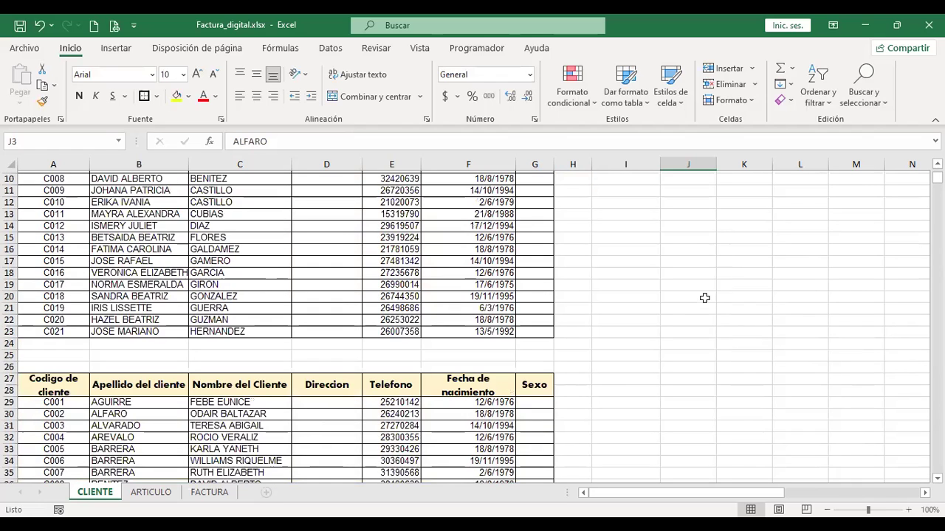
scroll(793, 315, "down", 1)
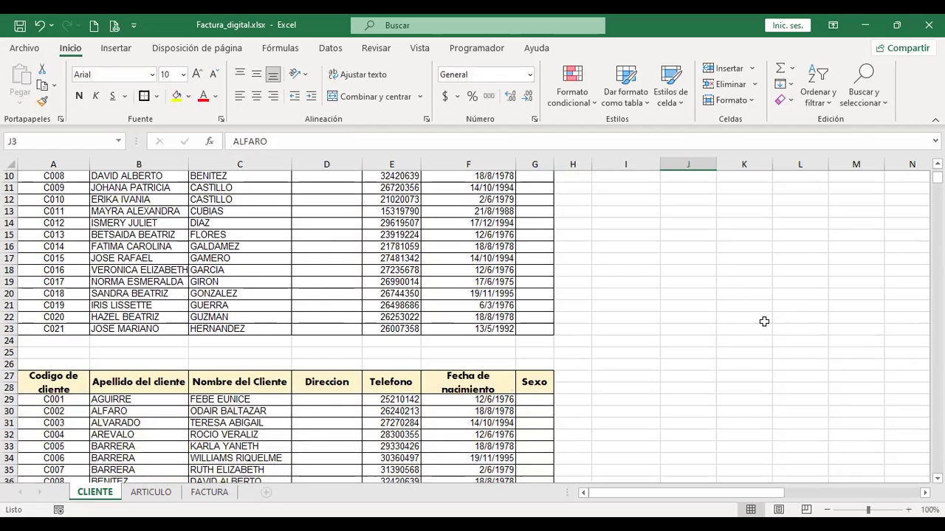
scroll(761, 322, "up", 3)
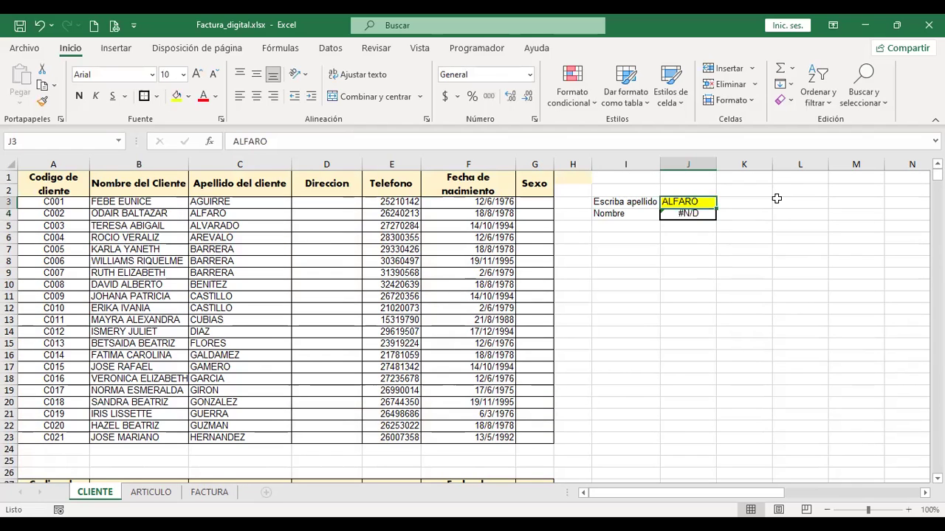
type("ALVARADO")
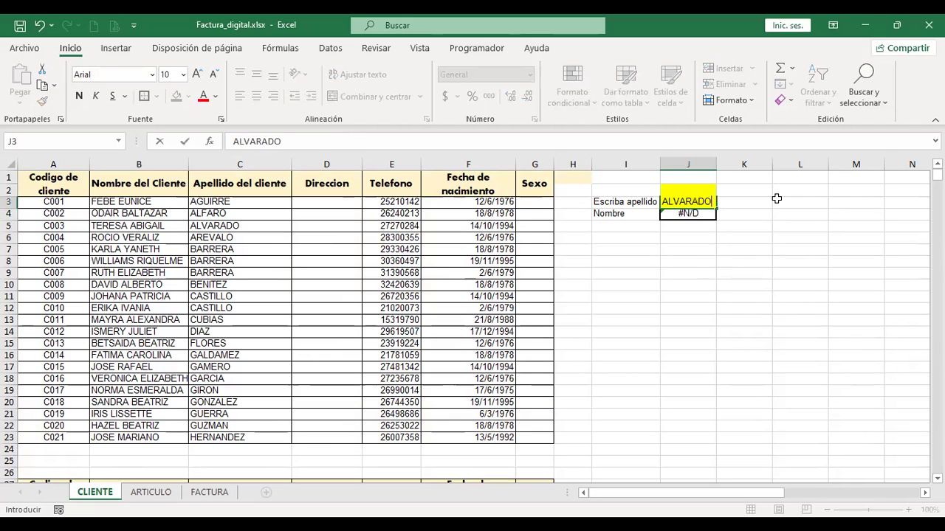
key("Return")
key("Up")
key("Down")
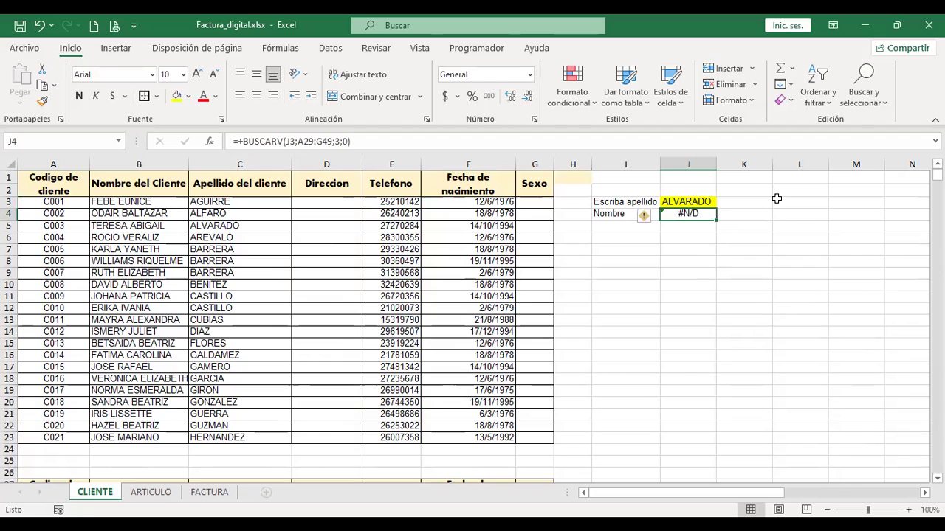
key("F2")
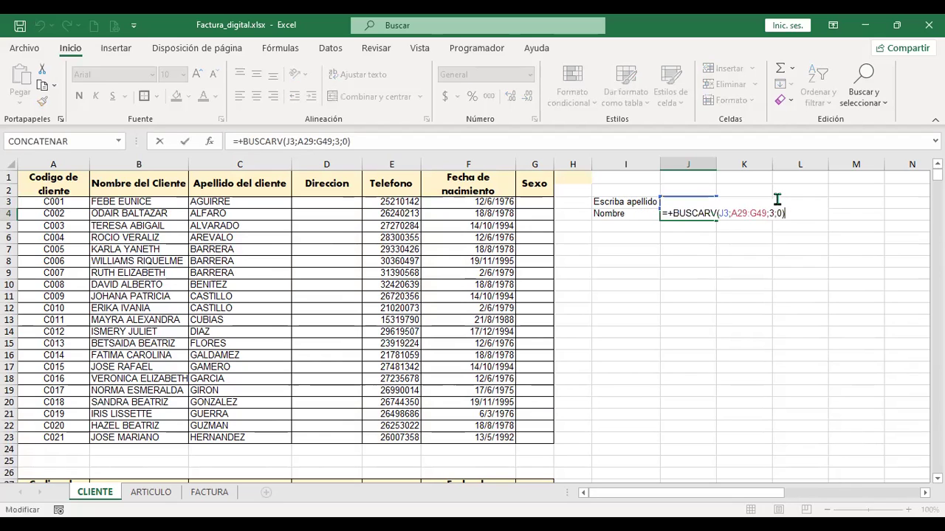
key("Left")
key("Left")
key("Left")
key("Left")
key("Left")
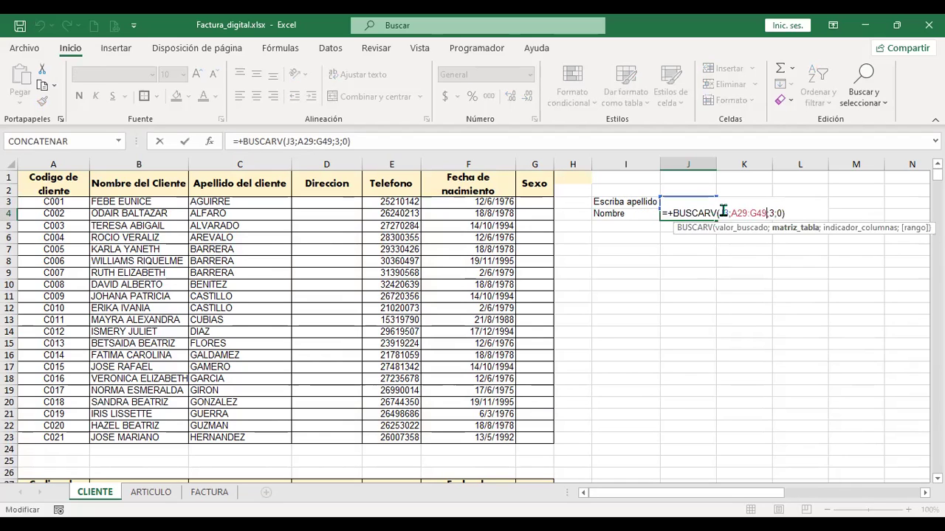
key("Left")
key("Left")
key("Left")
key("Left")
key("Left")
key("Left")
key("Left")
key("Left")
key("Left")
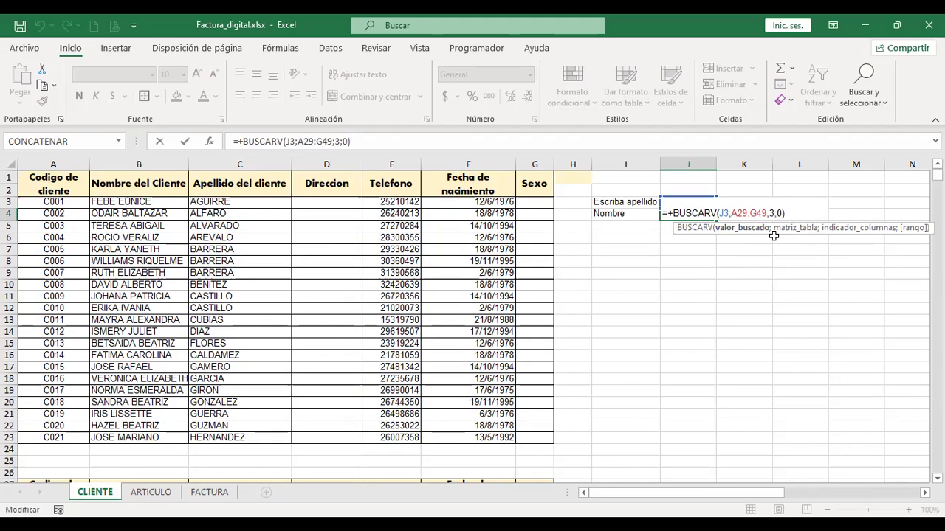
left_click(737, 213)
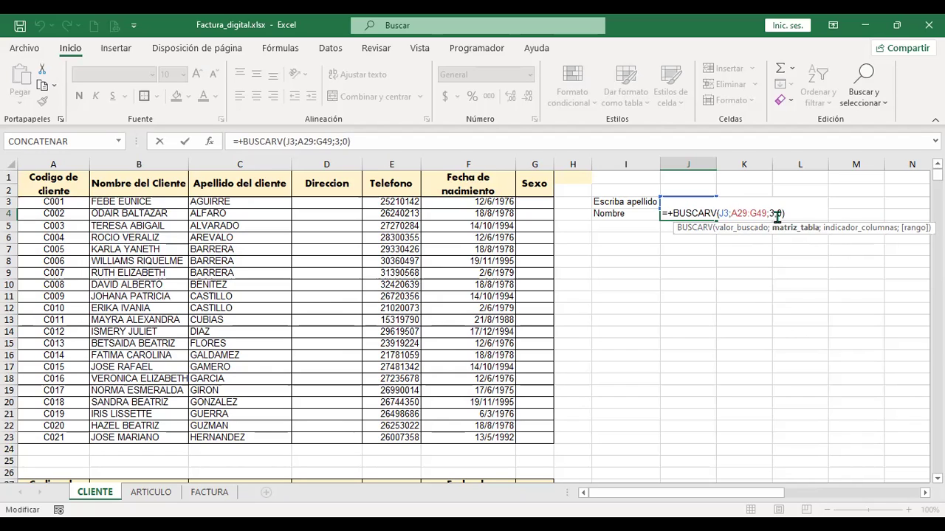
left_click(774, 214)
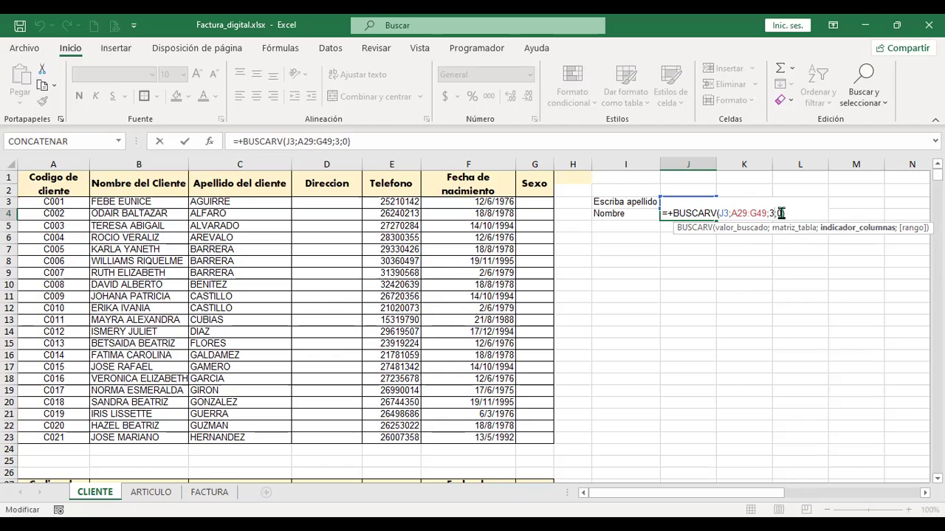
key("Right")
key("Right")
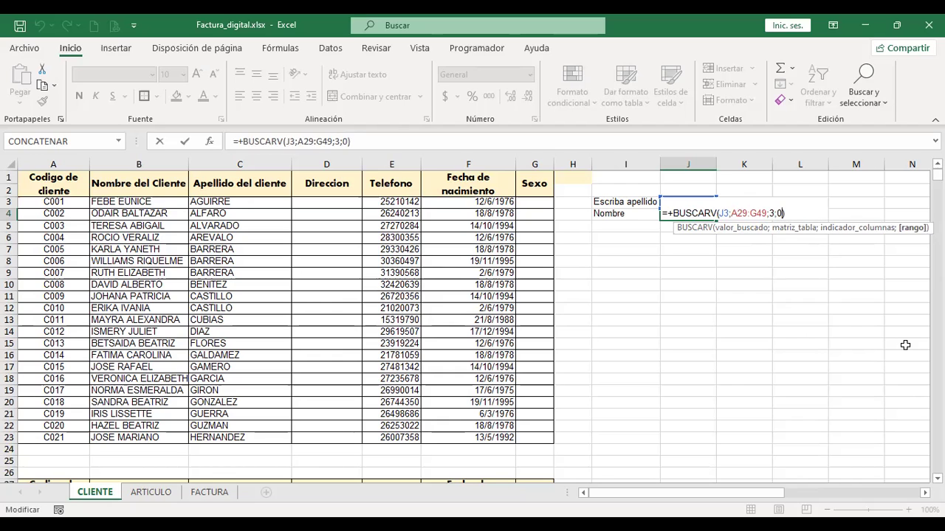
key("Return")
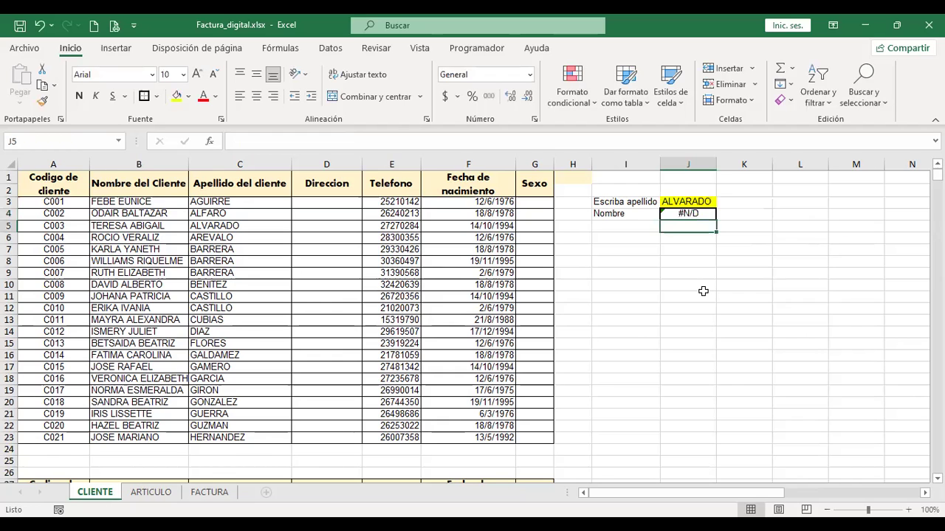
scroll(702, 292, "down", 2)
Scroll through the client table in rows 27–49 and back, then select J4
scroll(703, 292, "up", 2)
scroll(698, 302, "down", 6)
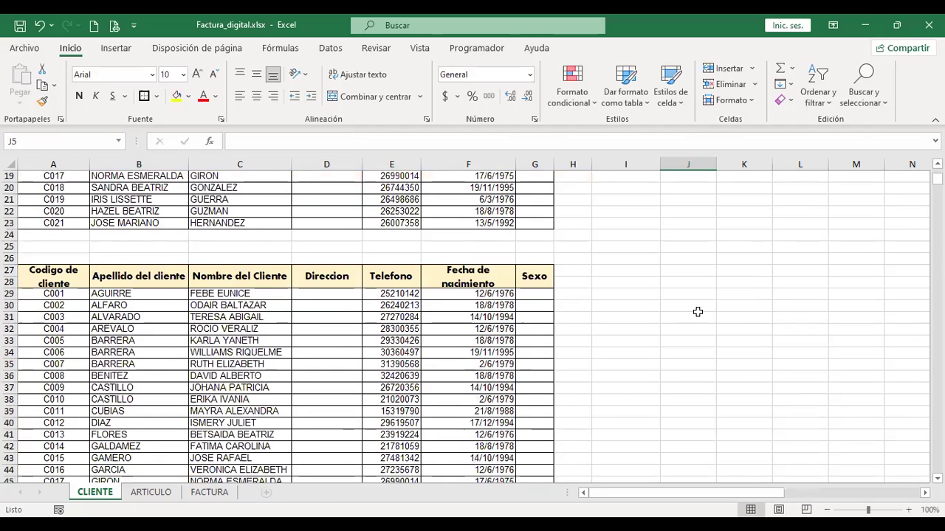
scroll(697, 311, "down", 4)
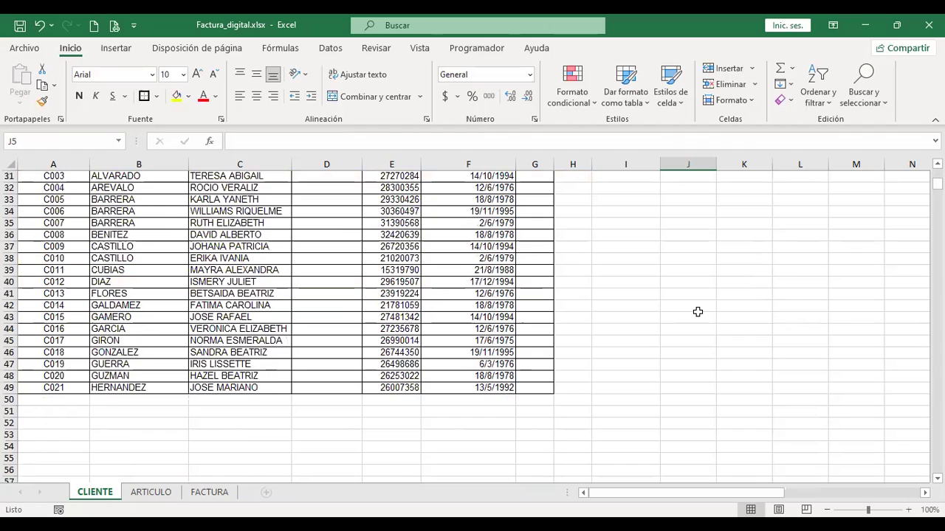
scroll(698, 312, "up", 4)
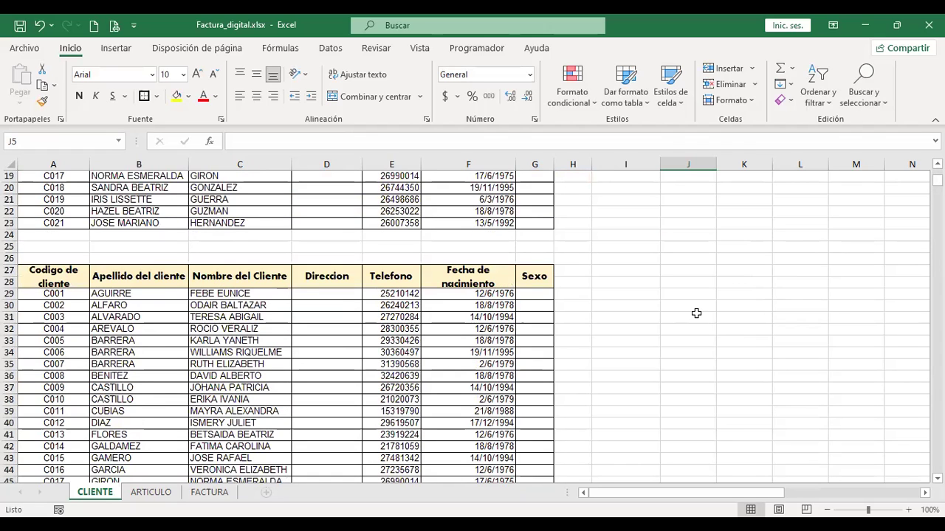
scroll(696, 313, "up", 4)
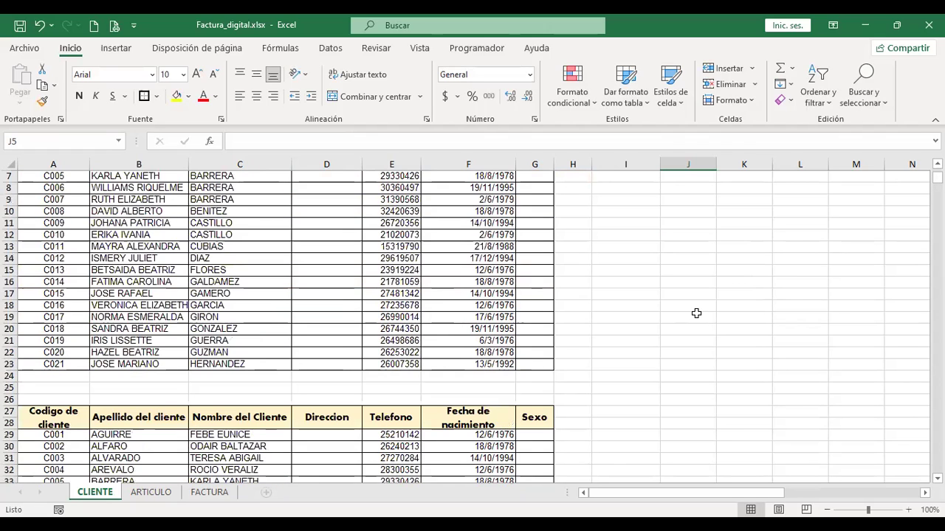
scroll(708, 221, "up", 2)
left_click(707, 212)
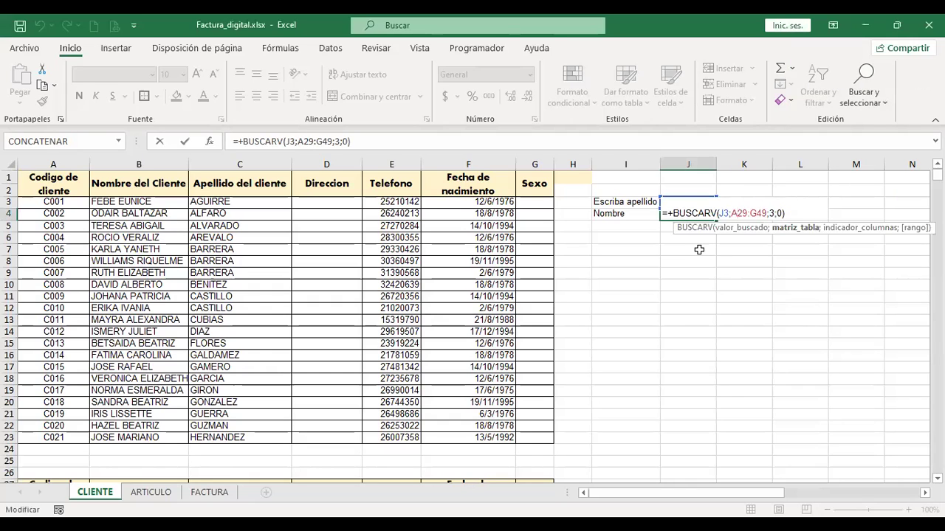
Re-enter the J4 formula and re-confirm ALVARADO as the surname in J3
key("Return")
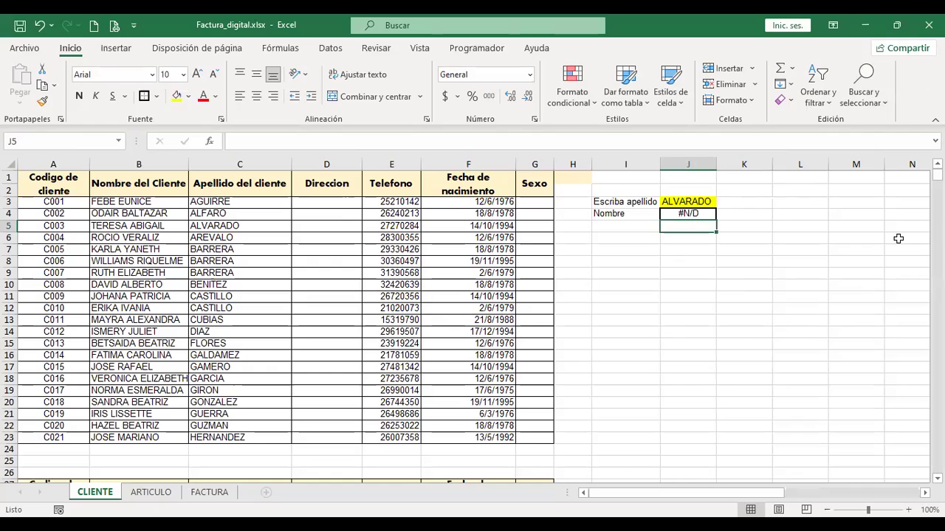
key("Up")
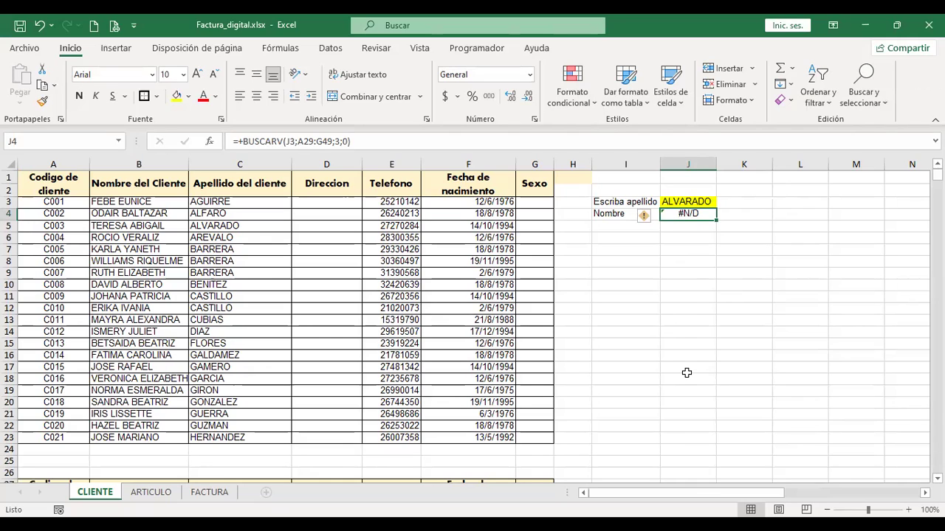
key("Up")
key("F2")
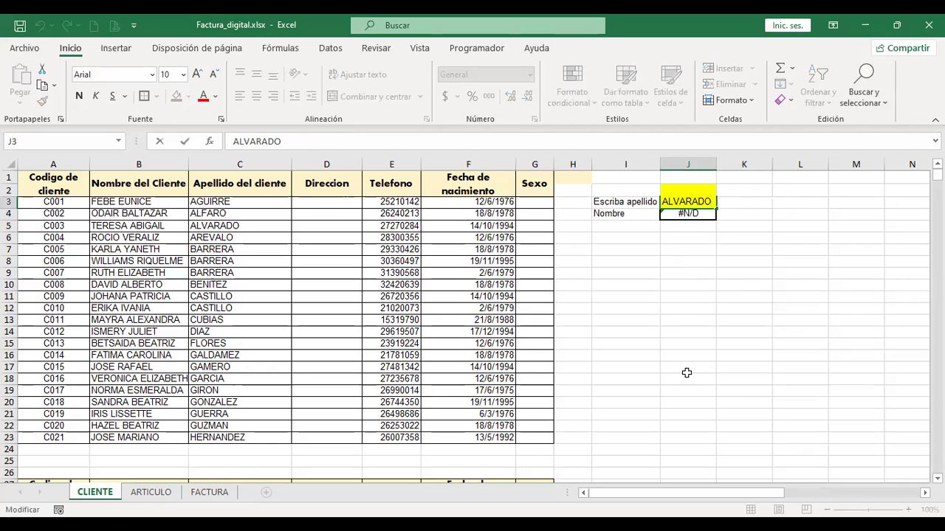
key("Return")
Change the BUSCARV column index in J4 from 3 to 4
key("F2")
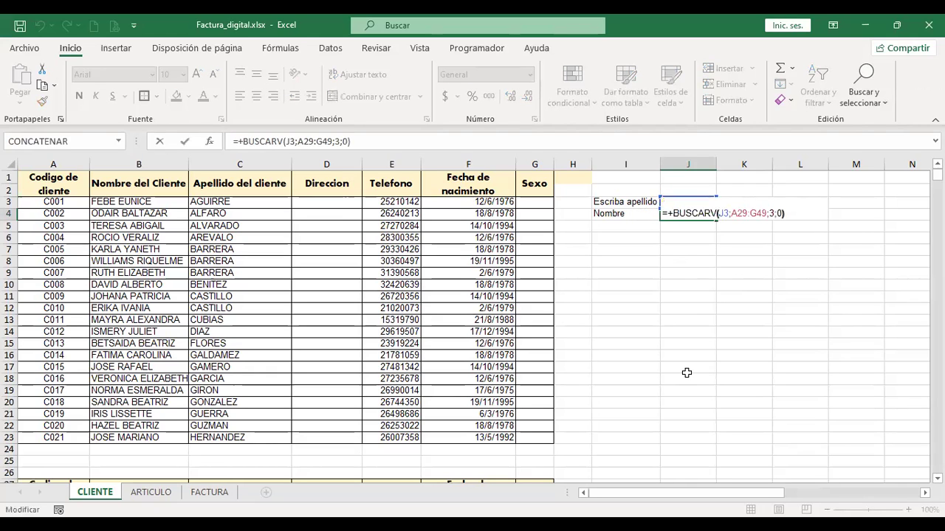
key("Left")
key("Left")
key("Left")
key("BackSpace")
type("4")
key("Return")
key("Up")
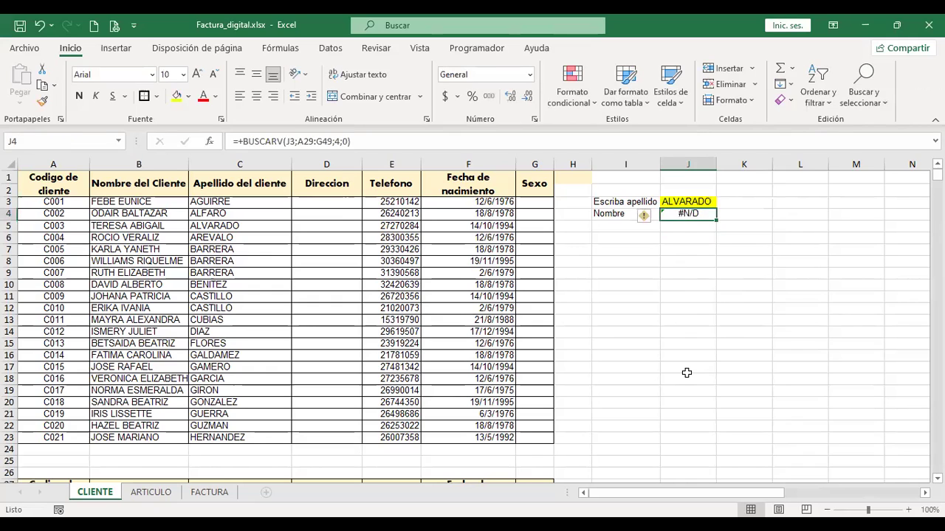
Reopen J4 and delete the A29:G49 table range while checking the client rows
key("F2")
key("Left")
key("Left")
key("Left")
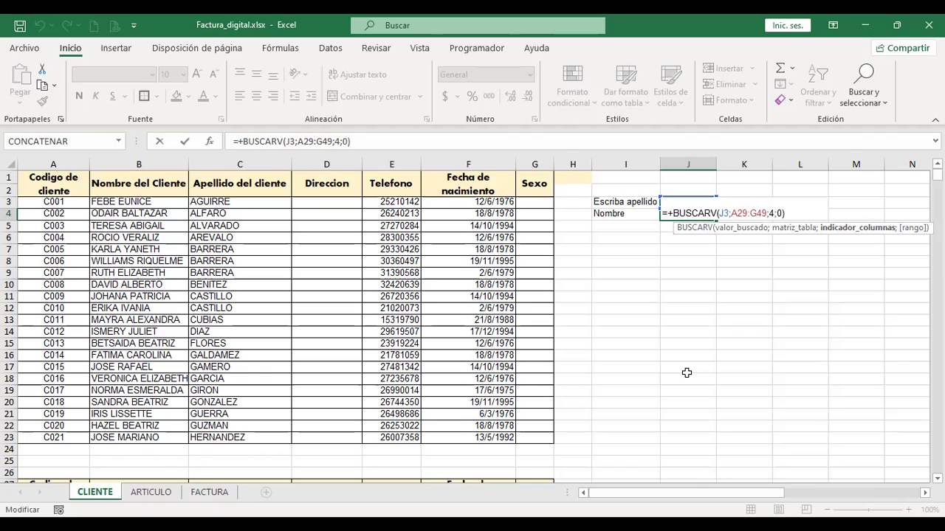
key("Left")
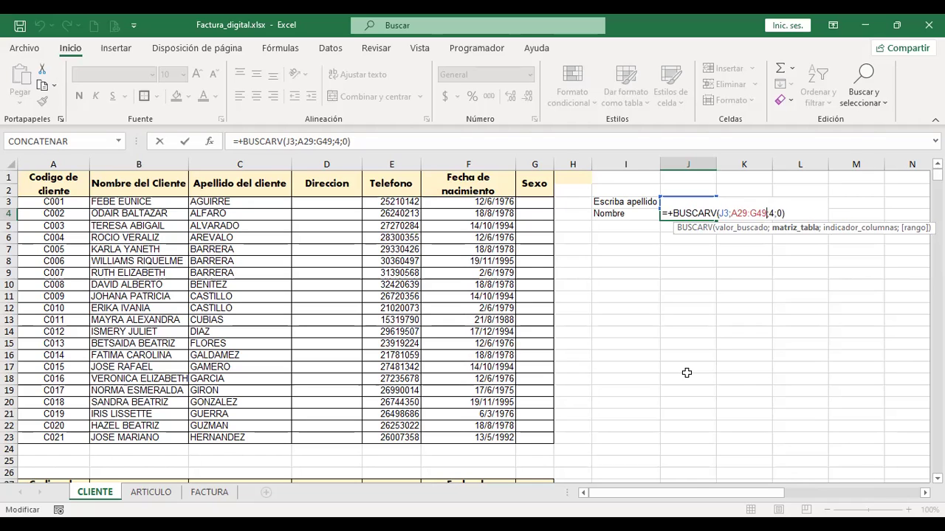
key("shift+Left")
key("shift+Left")
key("shift+Left")
key("shift+Left")
key("shift+Left")
key("shift+Left")
key("shift+Left")
key("BackSpace")
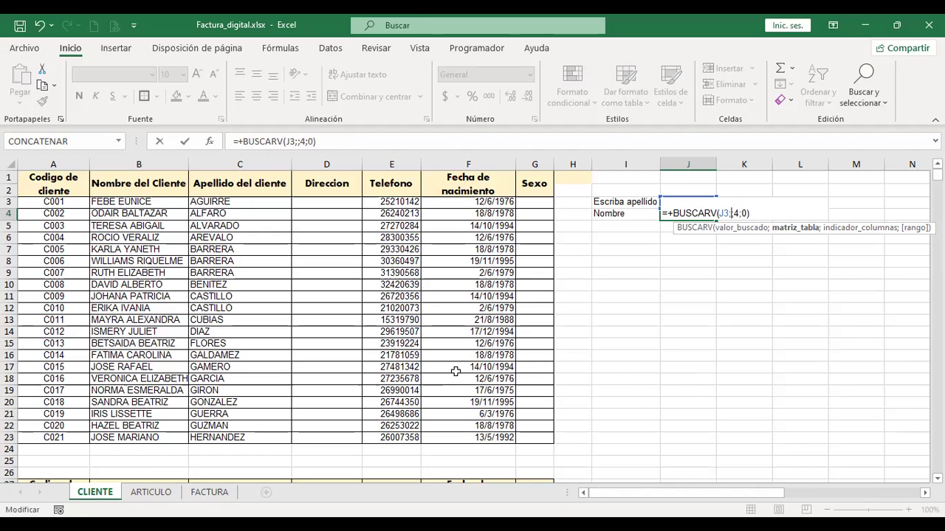
scroll(445, 361, "down", 2)
scroll(445, 360, "down", 5)
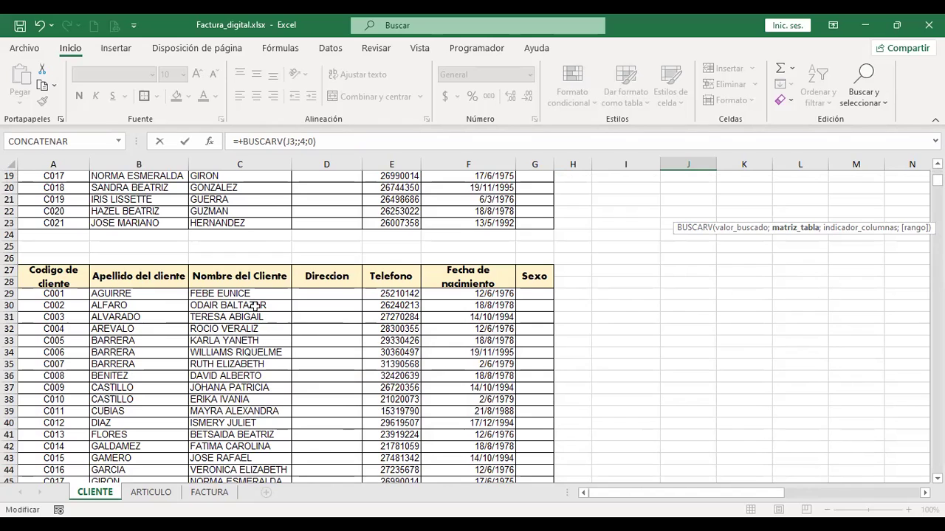
scroll(734, 317, "up", 5)
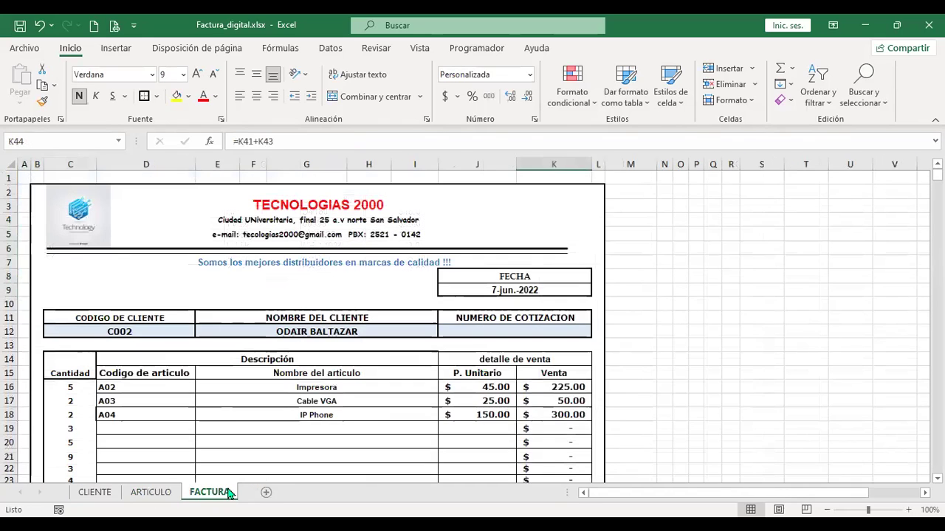
Inspect E12's client lookup formula on FACTURA, then flip through CLIENTE and ARTICULO
left_click(298, 331)
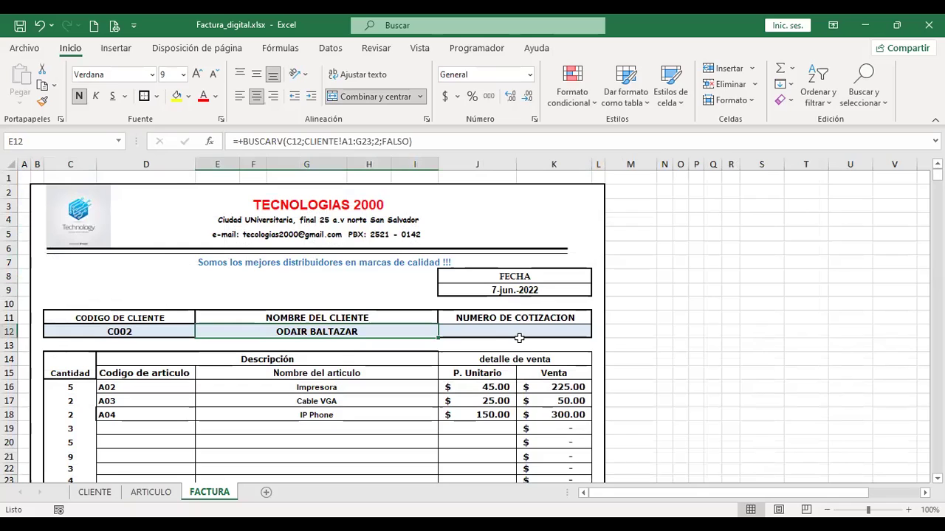
key("F2")
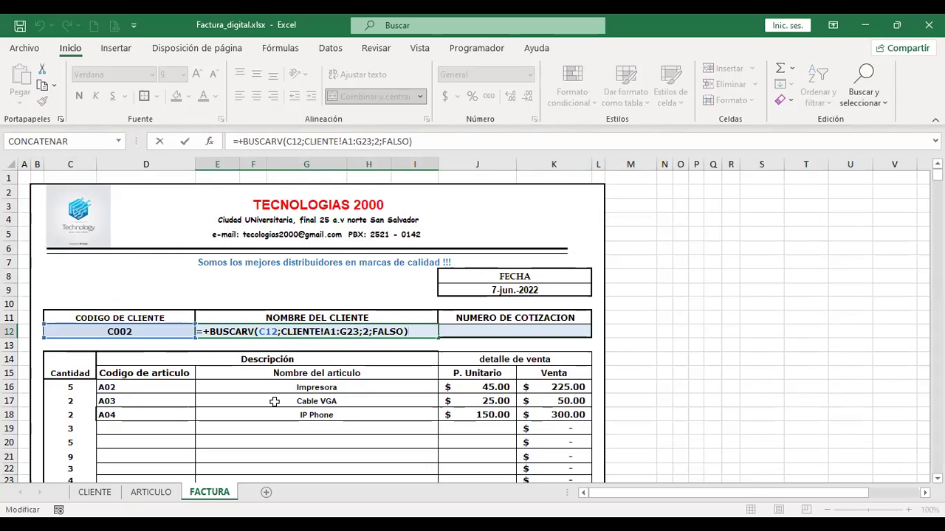
key("Return")
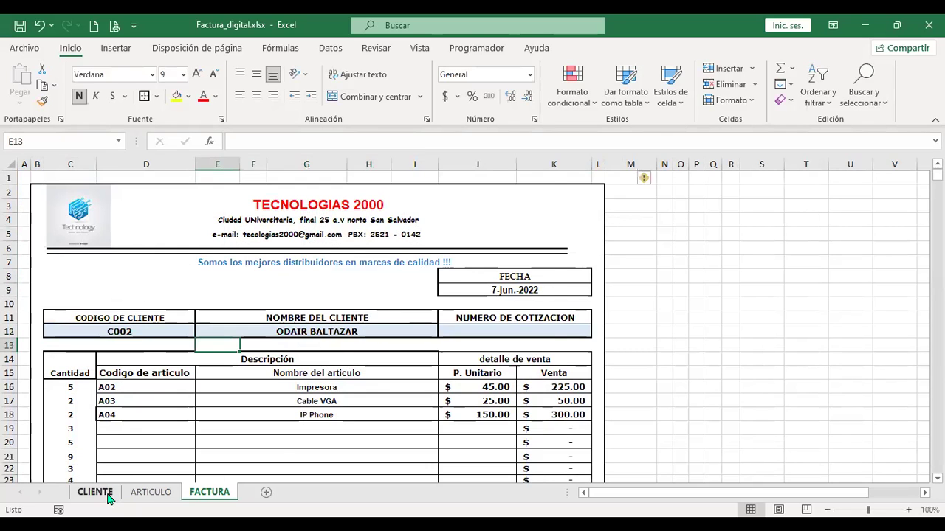
left_click(96, 492)
scroll(213, 322, "up", 1)
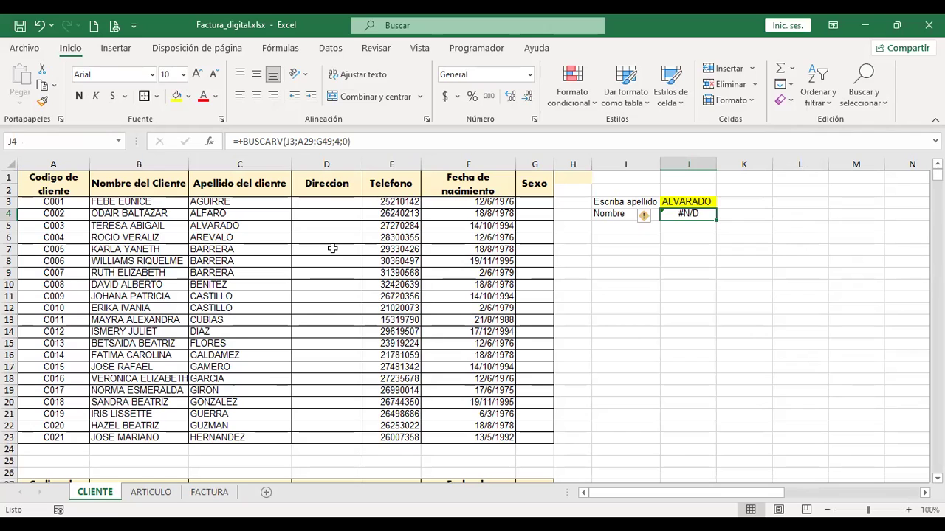
left_click(154, 492)
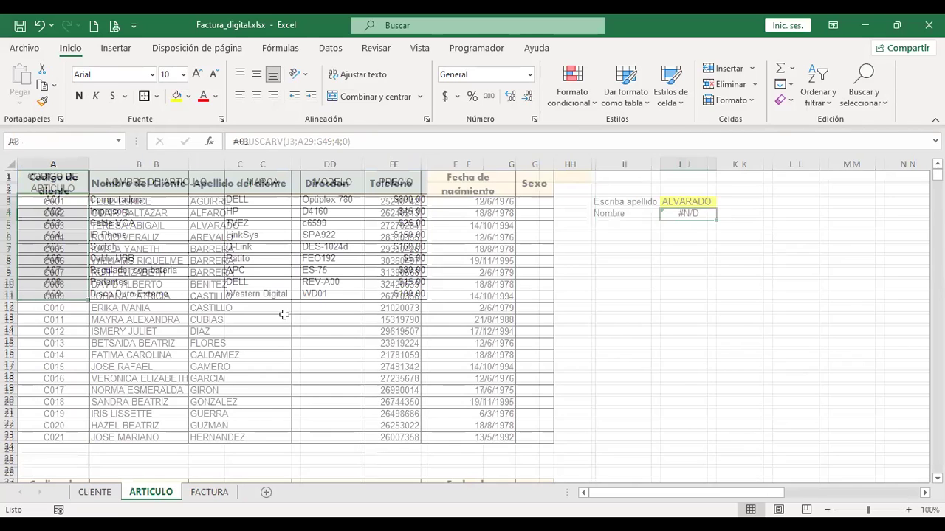
left_click(211, 492)
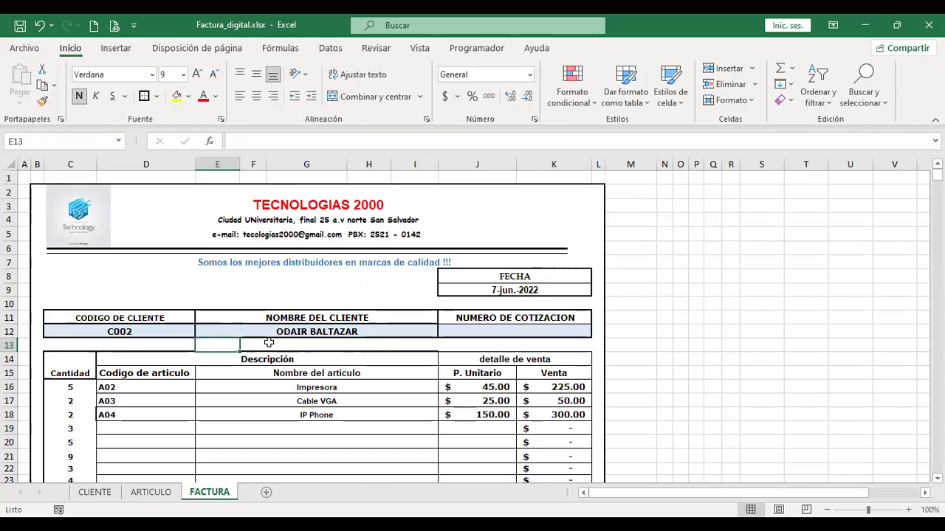
Re-inspect =+BUSCARV(C12;CLIENTE!A1:G23;2;FALSO), which returns the client name for code C002
left_click(279, 323)
key("Down")
key("Up")
key("Down")
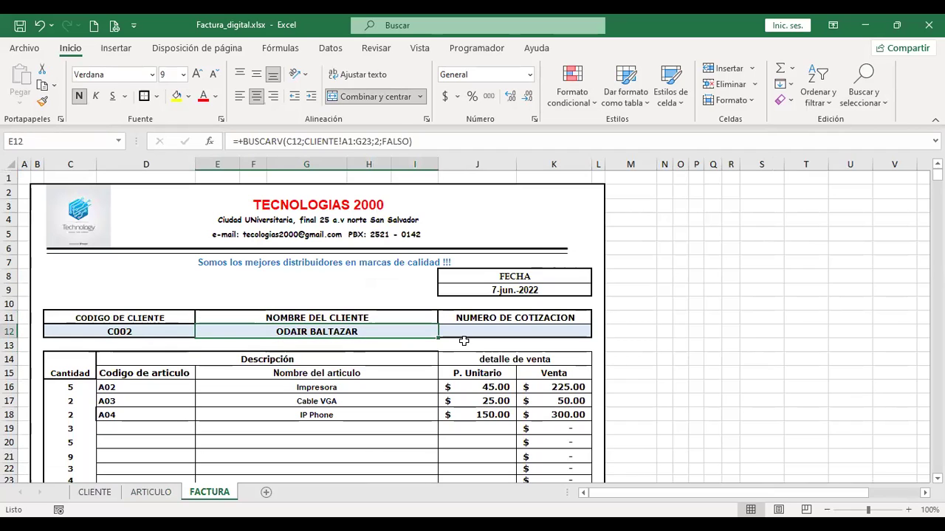
key("F2")
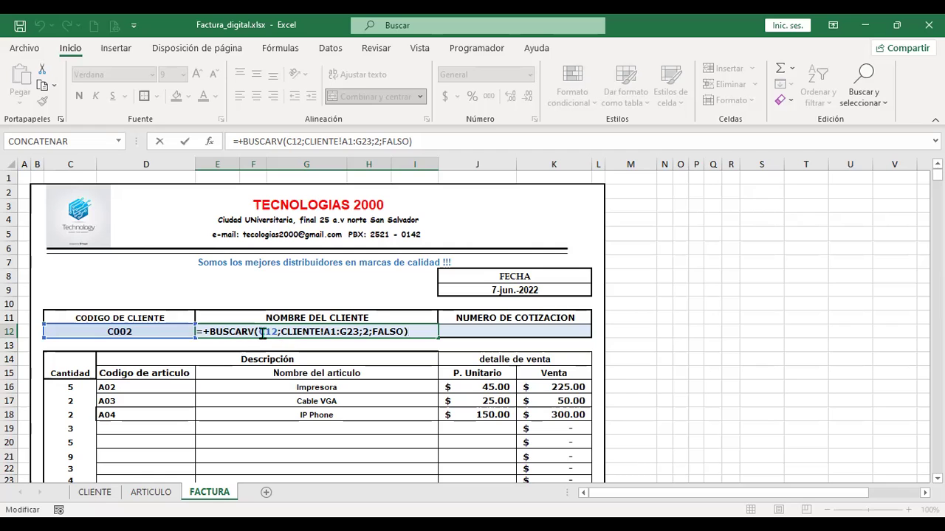
key("Return")
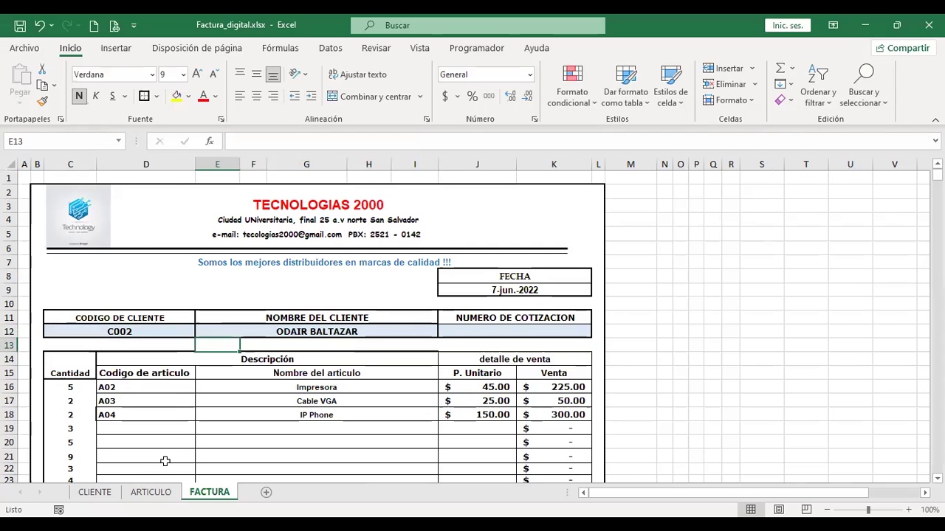
On the CLIENTE sheet, re-commit the J4 surname lookup, still #N/D for ALVARADO
left_click(94, 493)
key("F2")
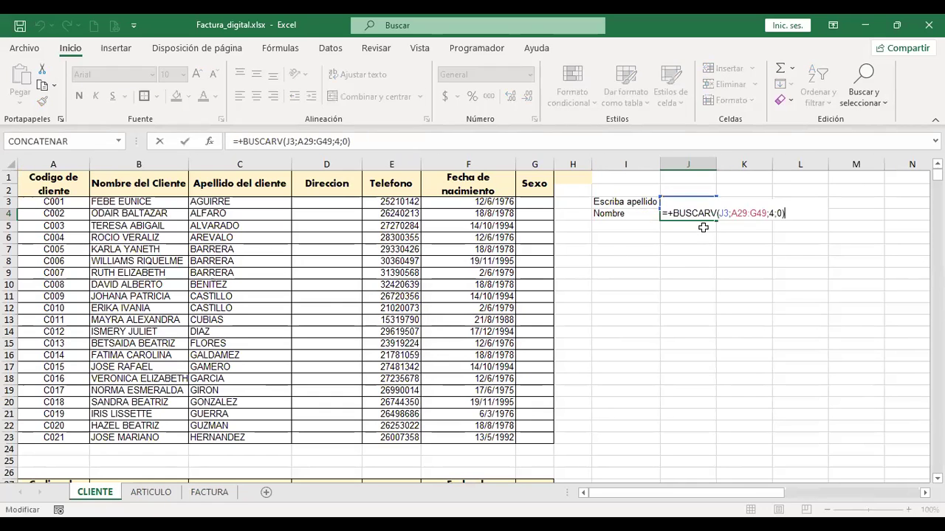
left_click(727, 274)
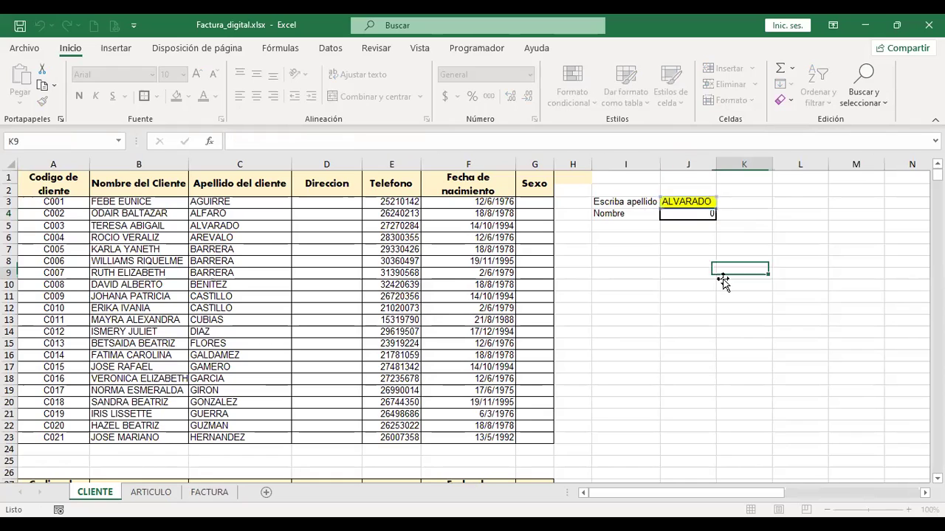
Review the workbook's defined names in the Name Box list and the Administrador de nombres
left_click(118, 140)
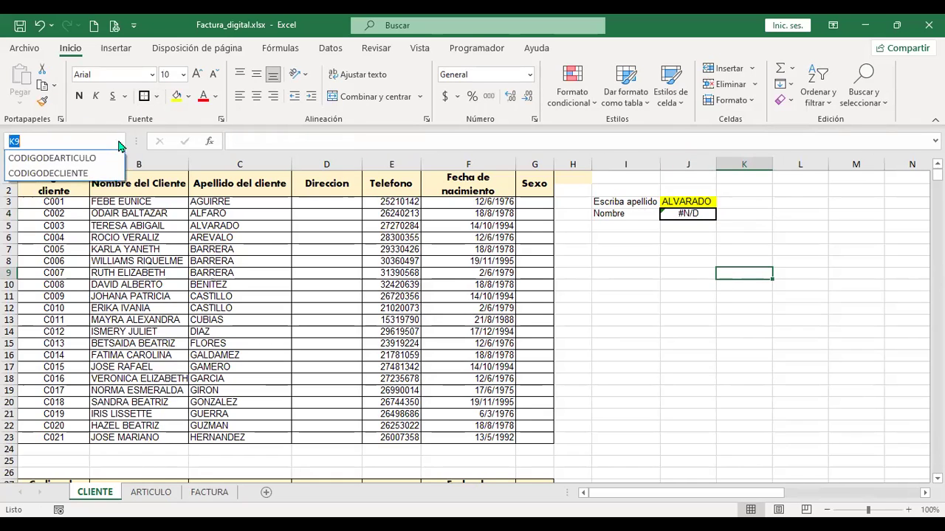
left_click(628, 288)
left_click(628, 287)
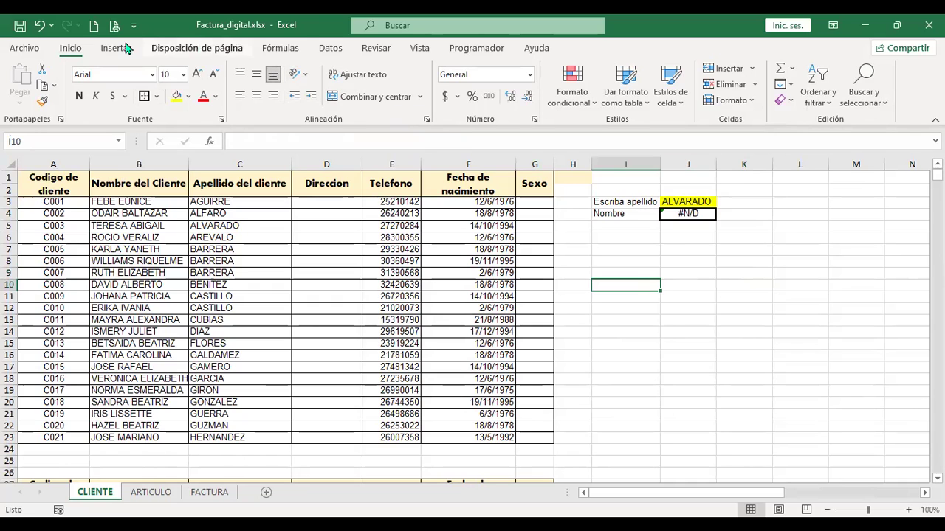
left_click(320, 50)
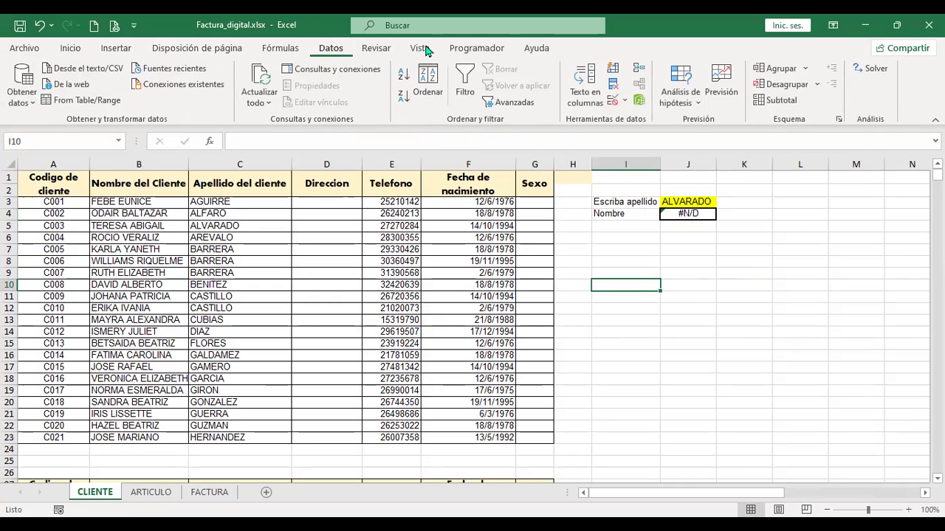
left_click(288, 50)
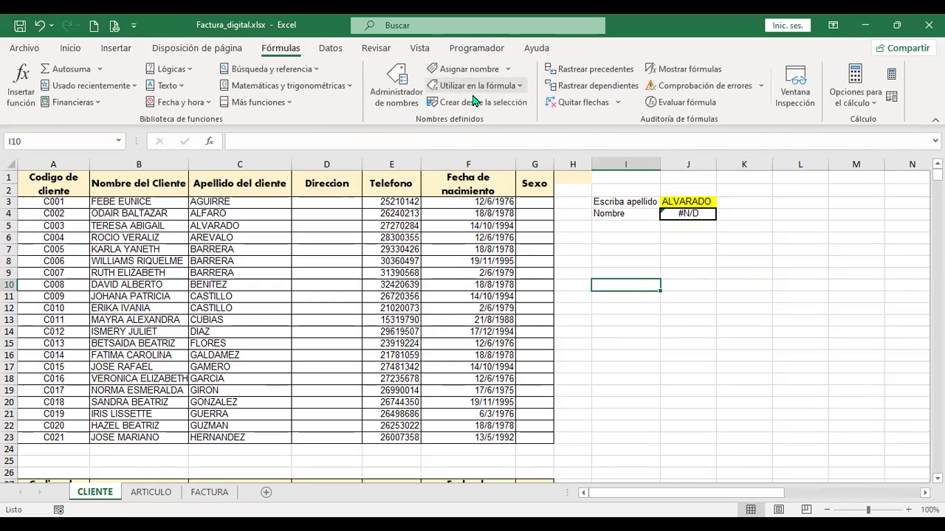
left_click(403, 103)
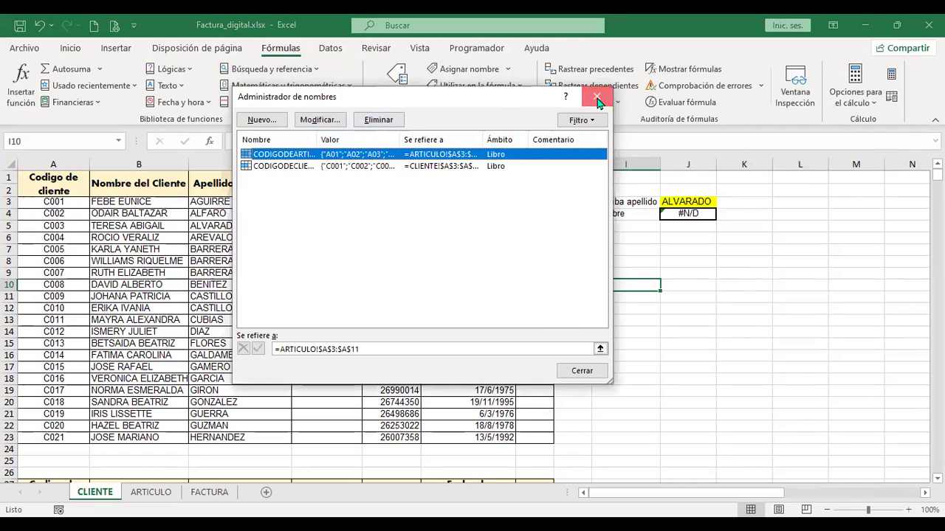
key("Escape")
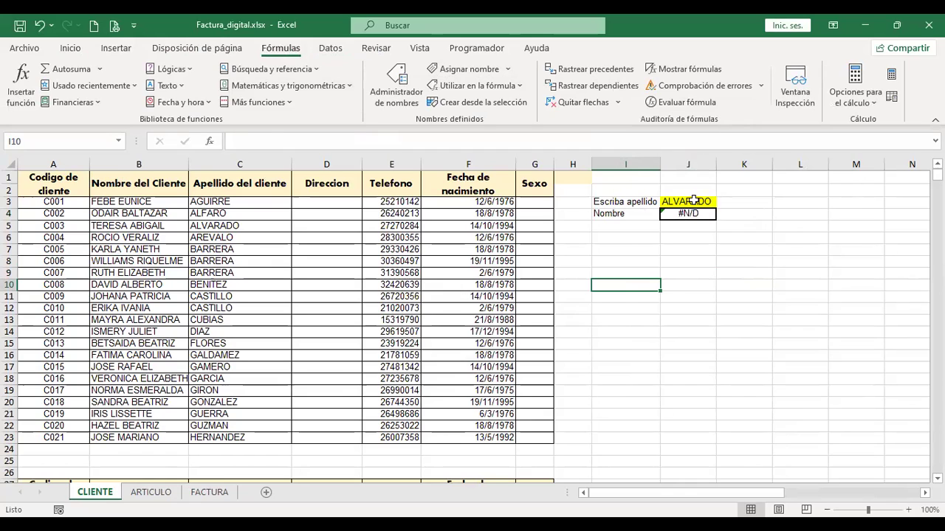
left_click(694, 200)
Clear ALVARADO from the surname cell J3
left_click(694, 216)
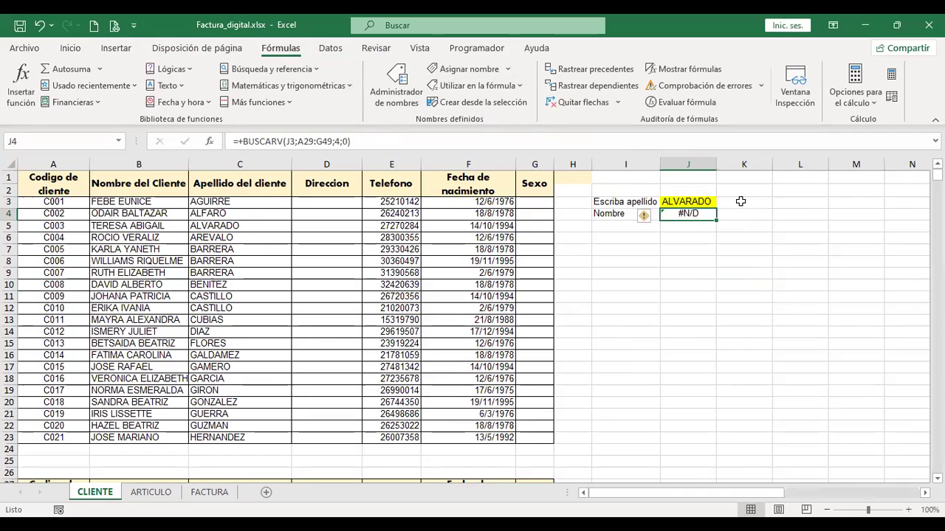
left_click(690, 203)
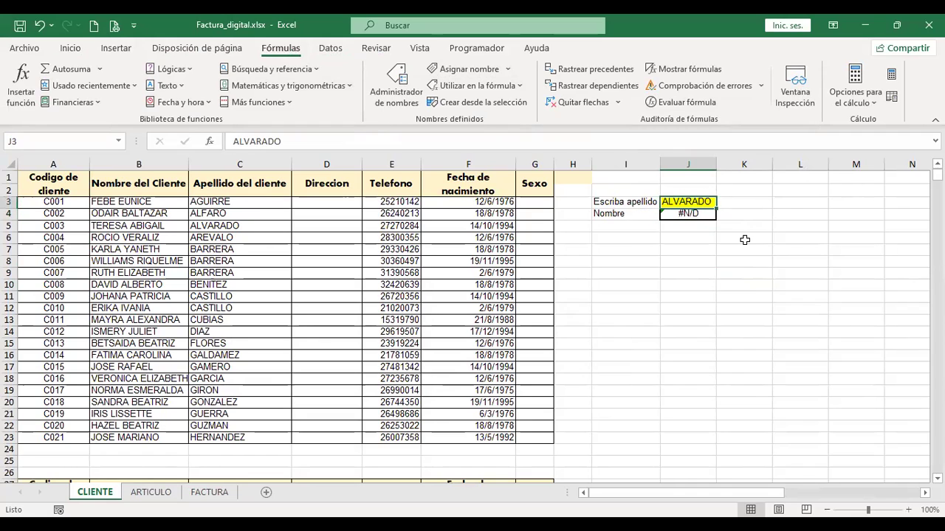
key("Delete")
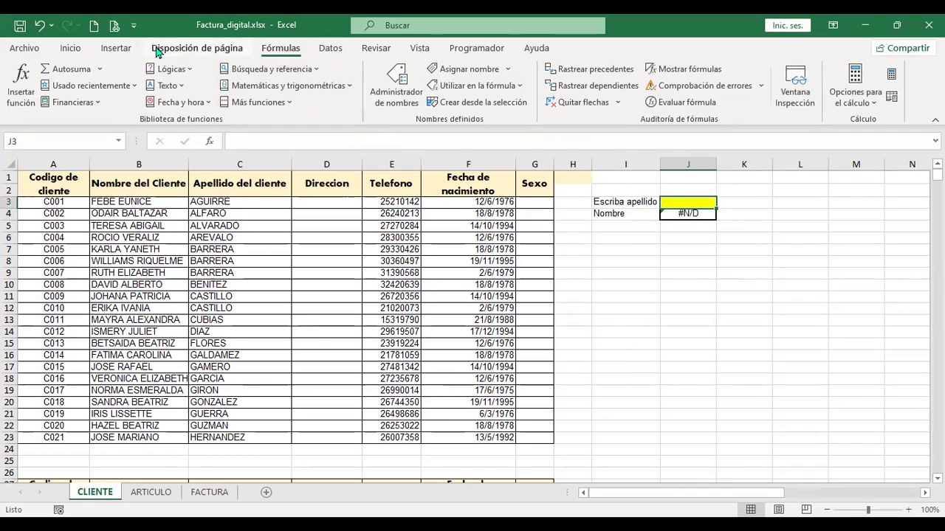
Start a Lista validation for J3 sourced from C3:C21, then abandon it
left_click(330, 48)
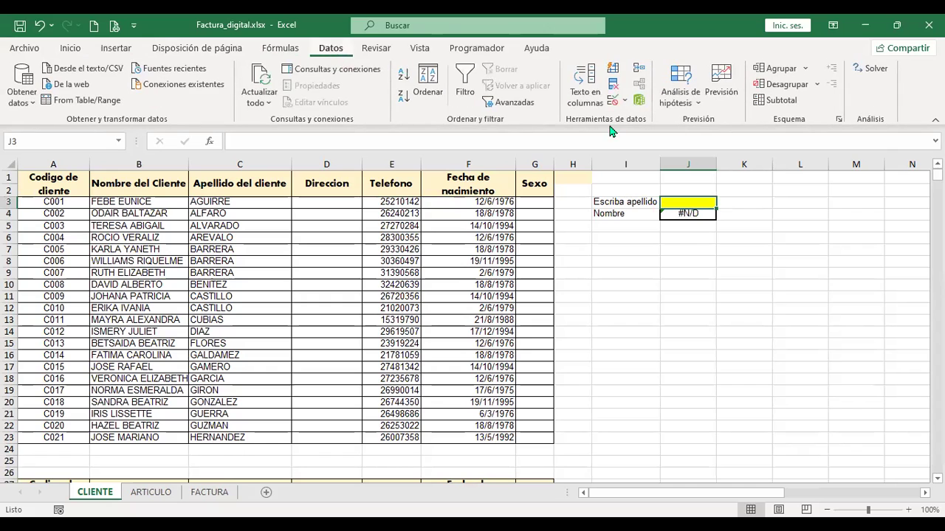
left_click(615, 108)
left_click(374, 205)
left_click(320, 245)
left_click(469, 262)
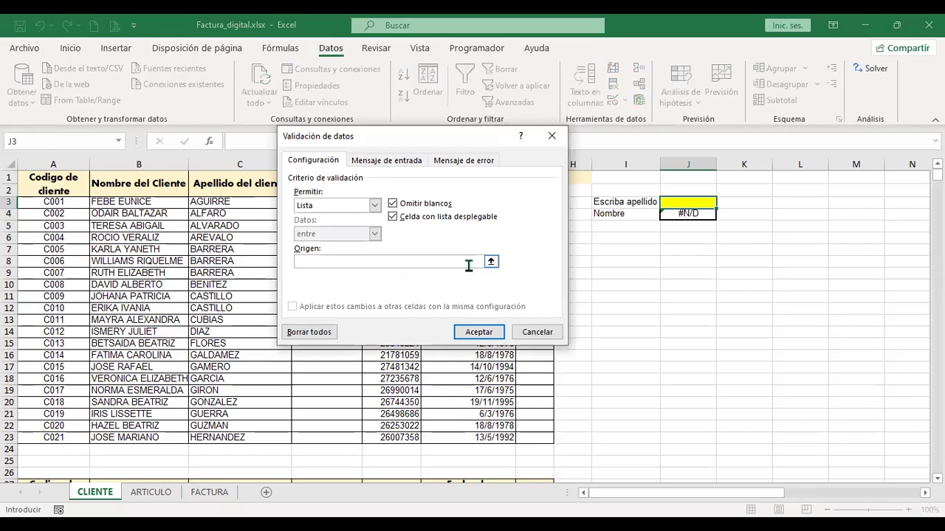
type("=")
left_click(240, 202)
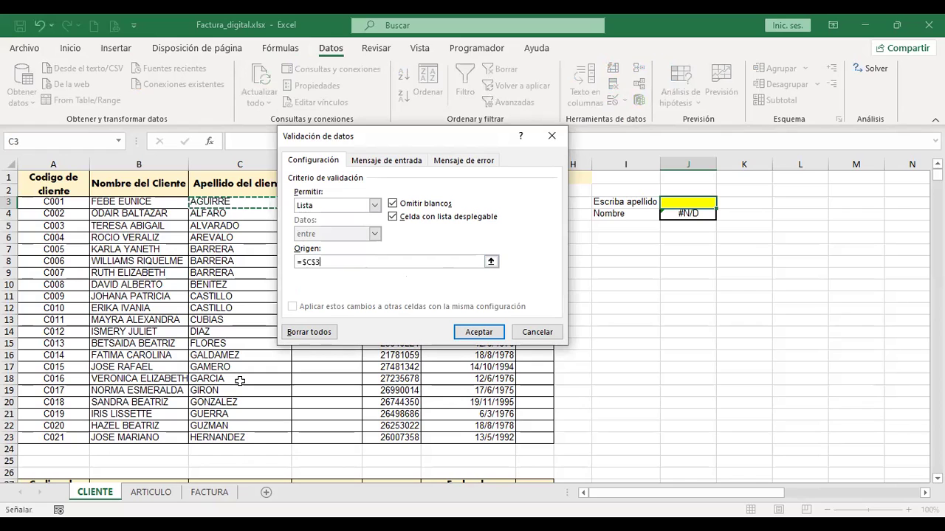
left_click_drag(239, 201, 240, 414)
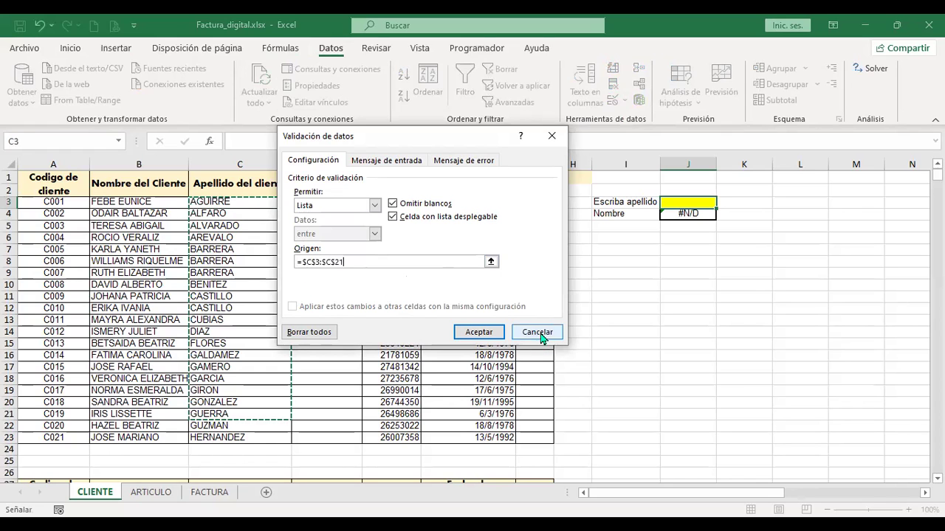
key("Return")
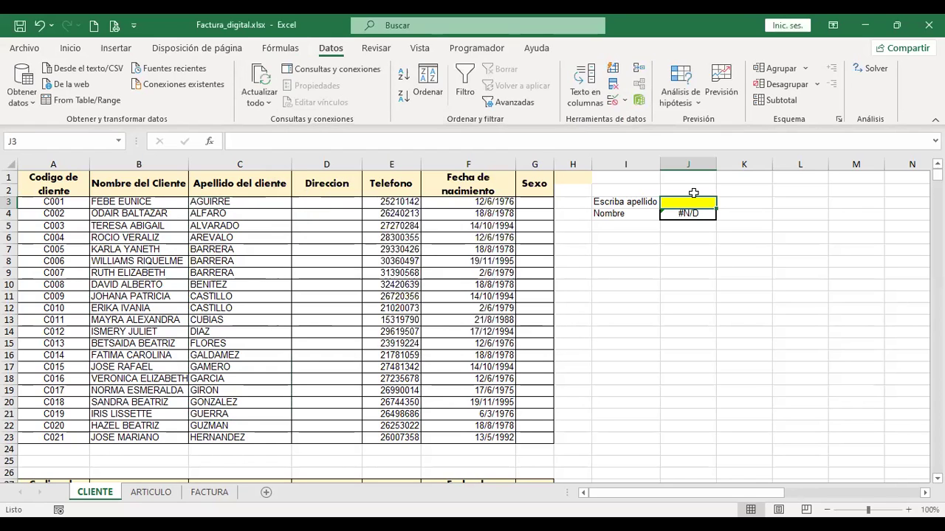
Give J3 a Lista validation with source =$B$29:$B$49 and open its surname dropdown
left_click(614, 102)
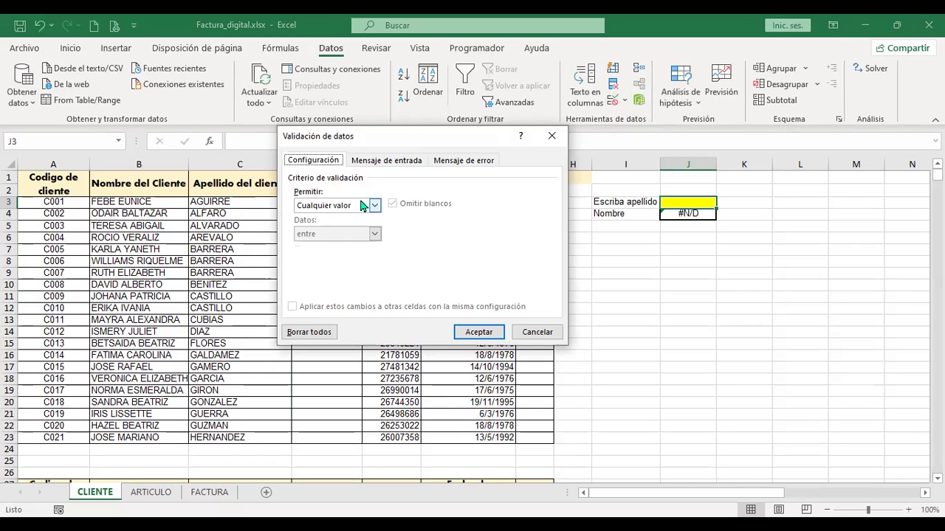
left_click(375, 205)
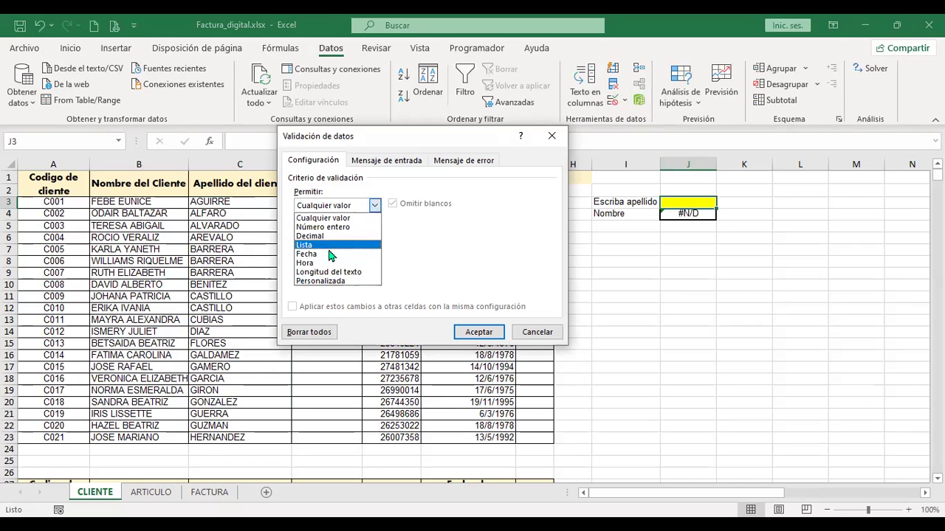
left_click(328, 245)
left_click(331, 261)
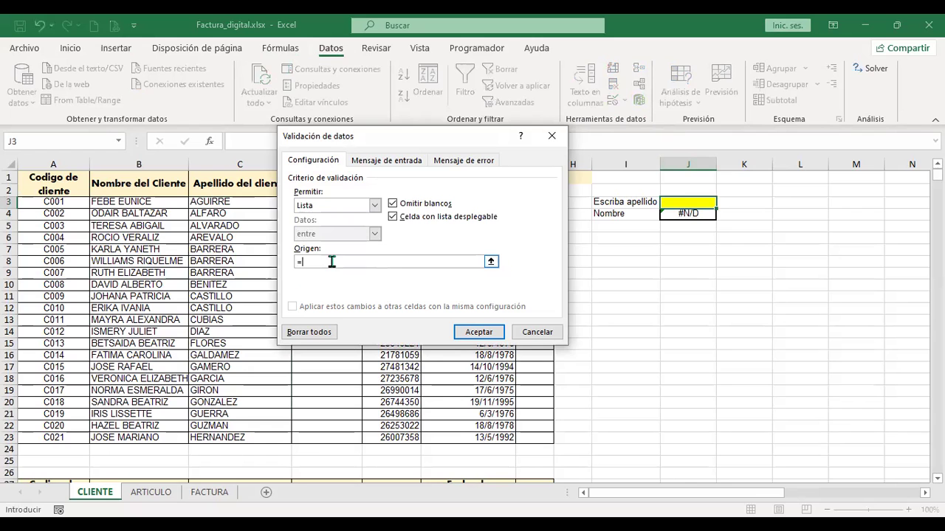
scroll(212, 296, "down", 5)
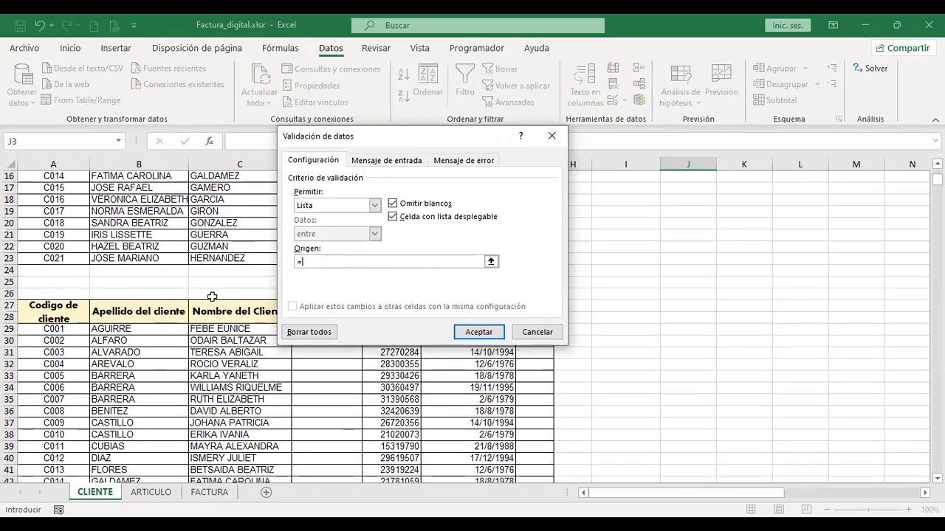
scroll(212, 296, "down", 3)
left_click(158, 223)
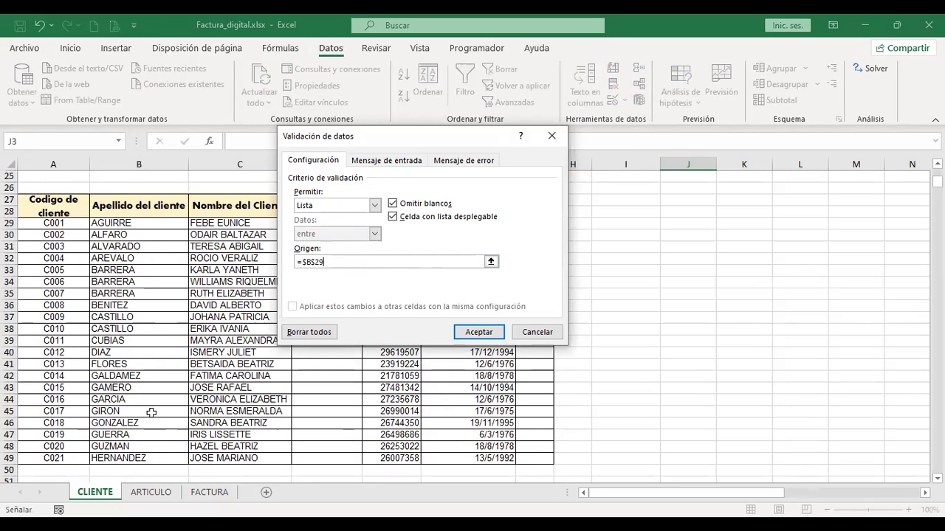
left_click(118, 458, "shift")
left_click(478, 332)
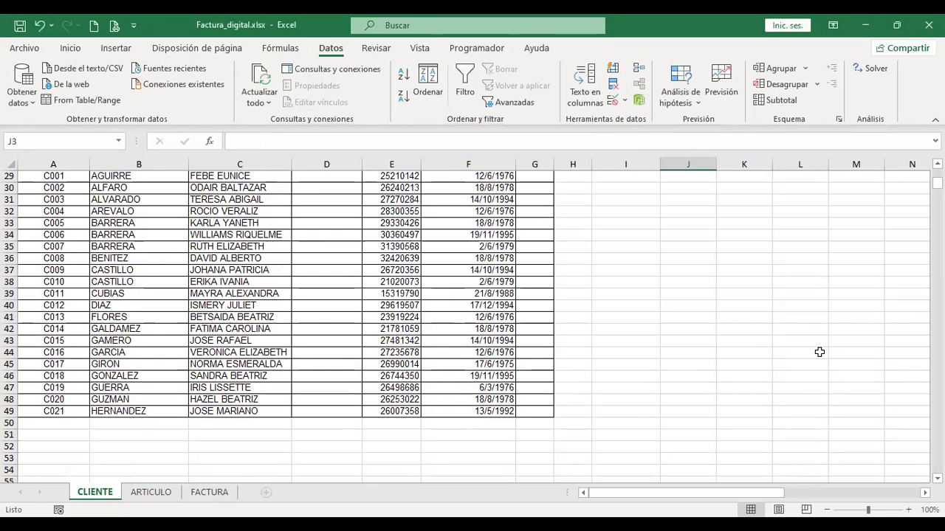
scroll(820, 353, "up", 9)
left_click(722, 202)
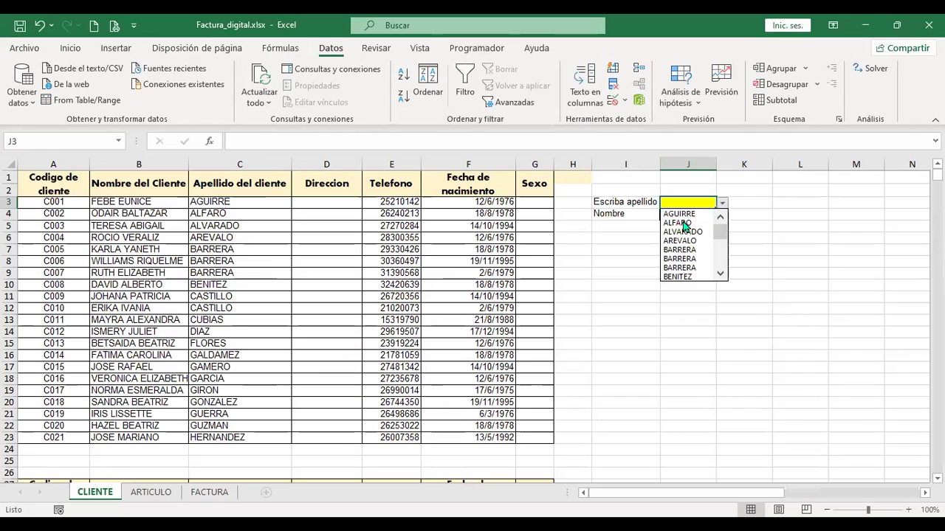
Pick a surname from the J3 list and inspect the Nombre lookup formula in J4
left_click(680, 223)
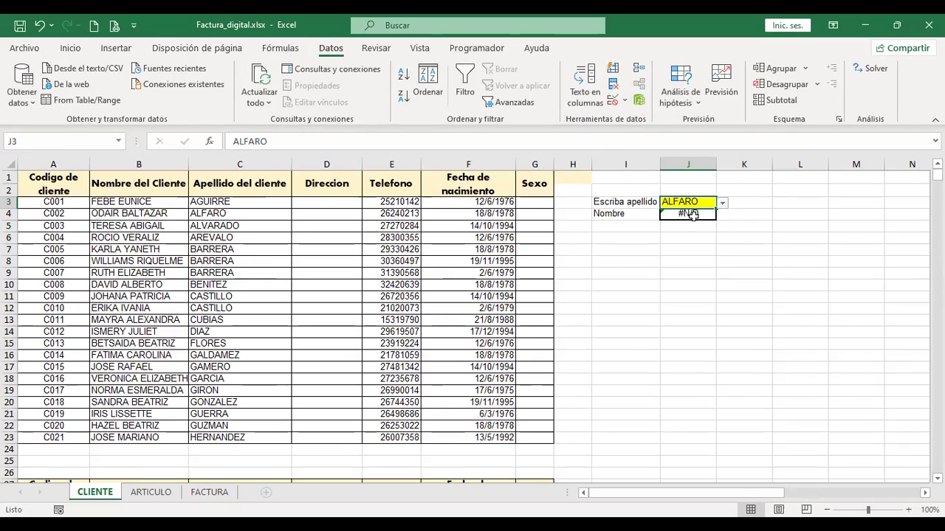
left_click(692, 213)
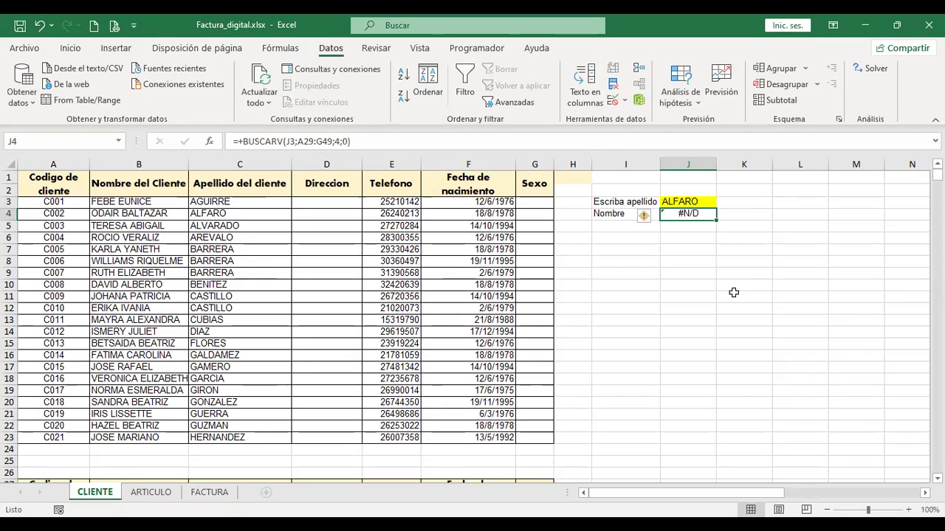
left_click(694, 201)
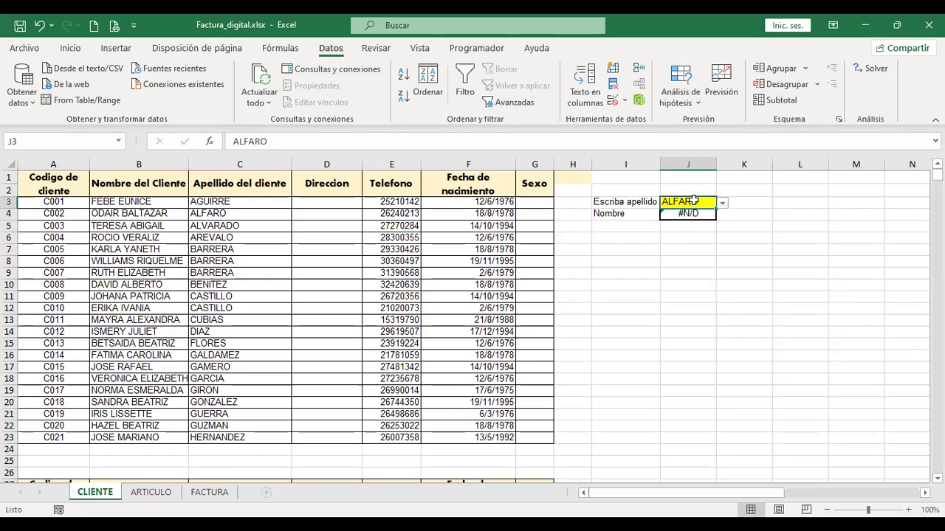
left_click(694, 214)
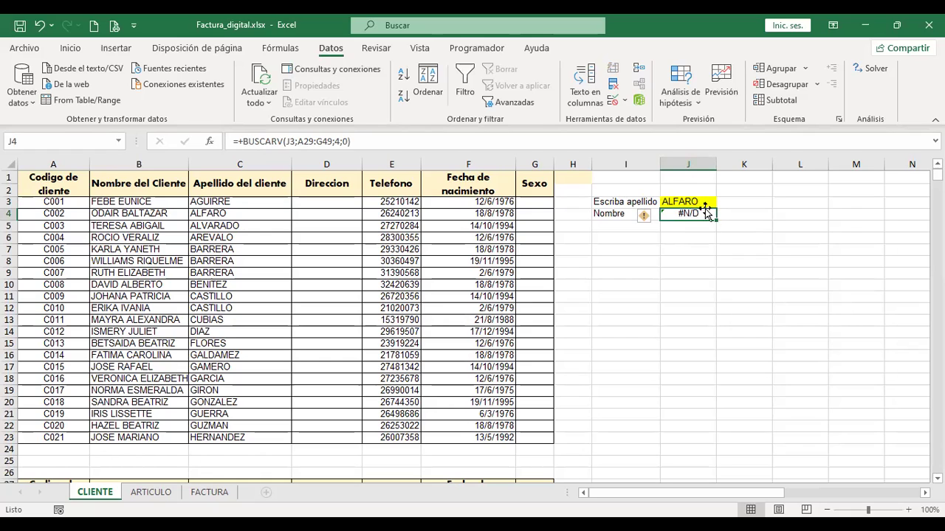
double_click(694, 213)
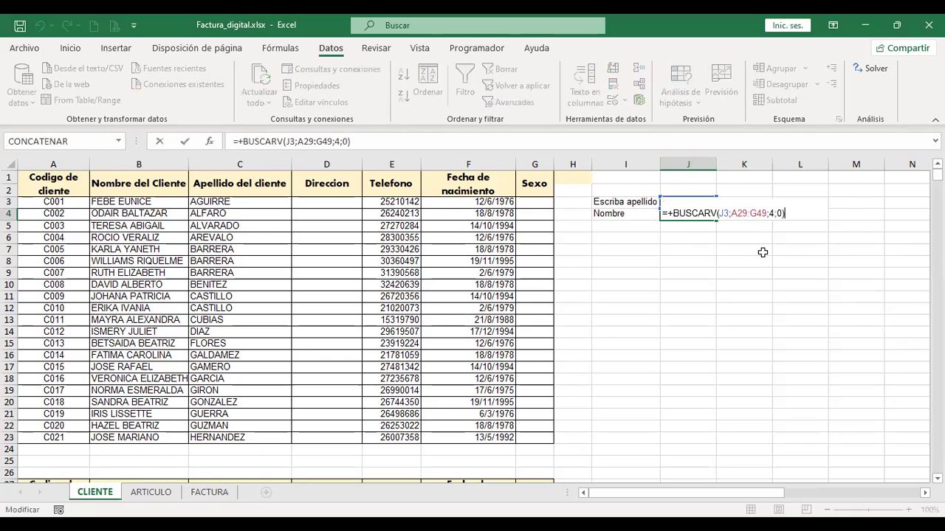
left_click(758, 238)
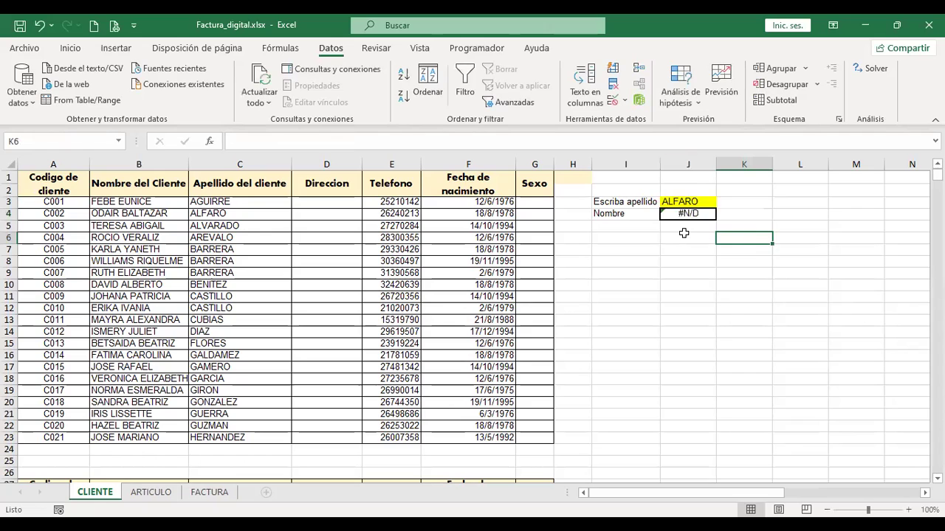
scroll(705, 233, "down", 9)
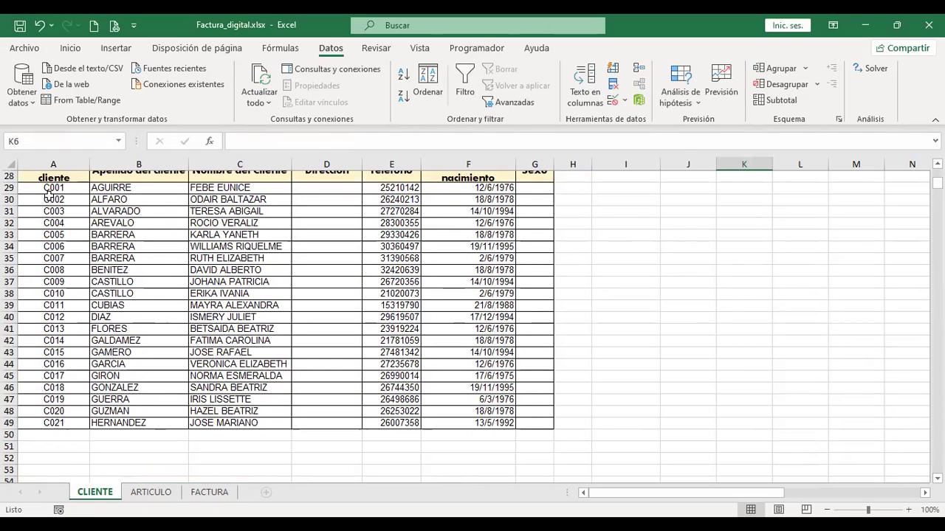
scroll(396, 265, "up", 9)
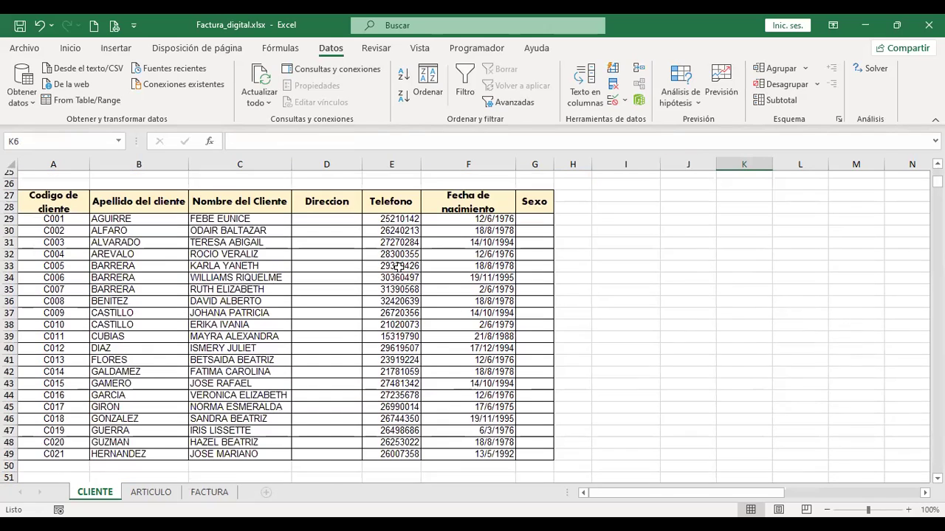
left_click(689, 214)
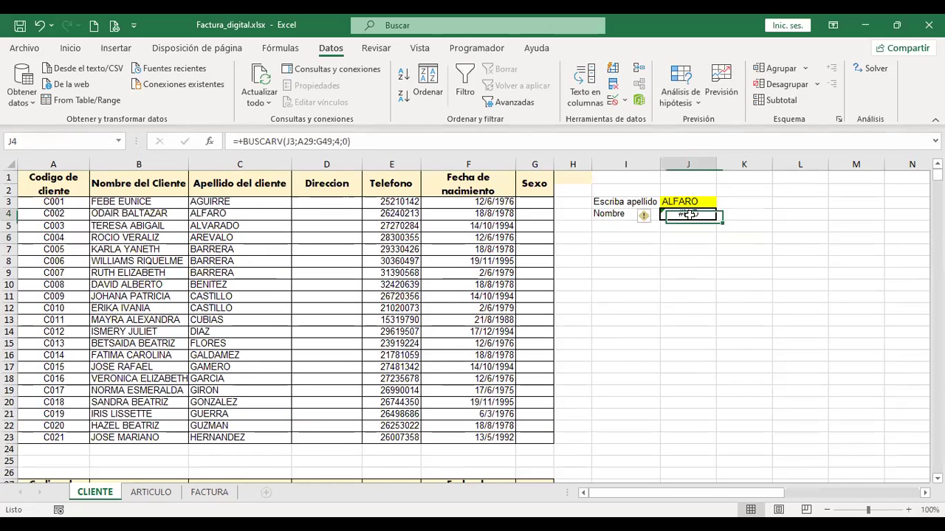
Change the J4 lookup range to start at A27 and return column 3 instead of 4
left_click(364, 135)
key("Left")
key("Left")
key("Left")
key("Left")
key("Left")
key("Left")
key("Left")
key("Left")
key("Left")
key("BackSpace")
type("7")
key("Return")
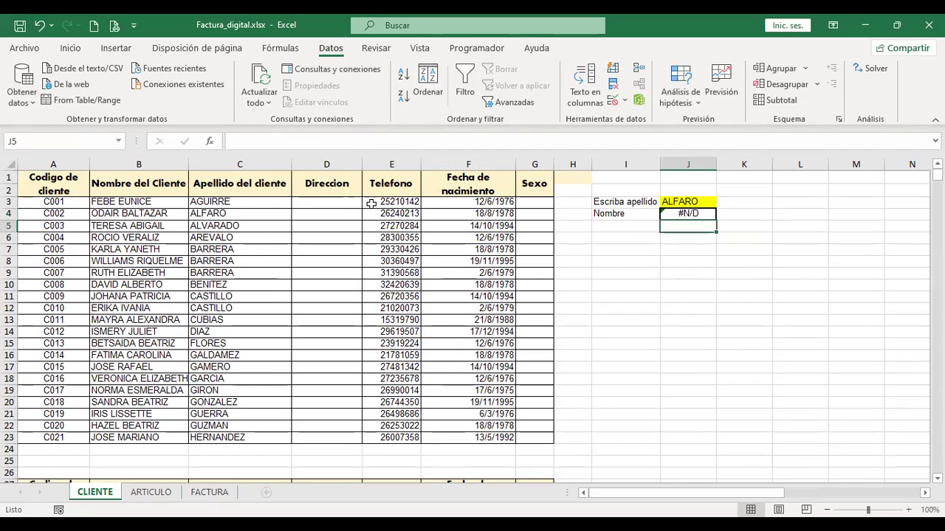
key("Up")
key("F2")
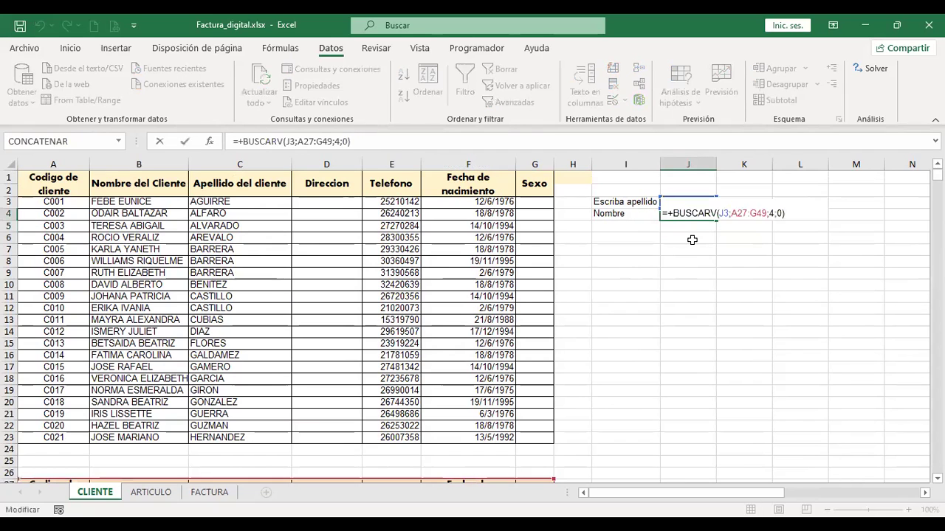
key("Left")
key("Left")
key("Left")
key("Left")
key("Left")
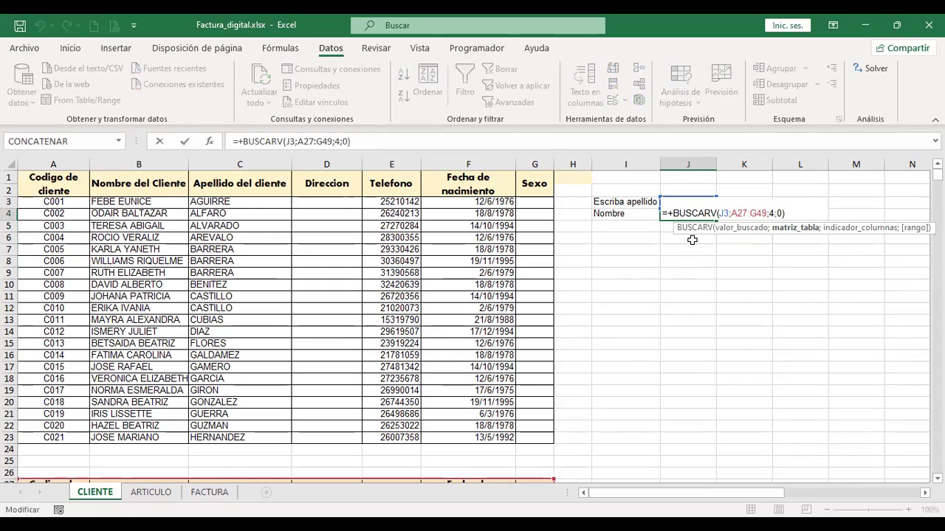
key("Right")
key("Delete")
type("3")
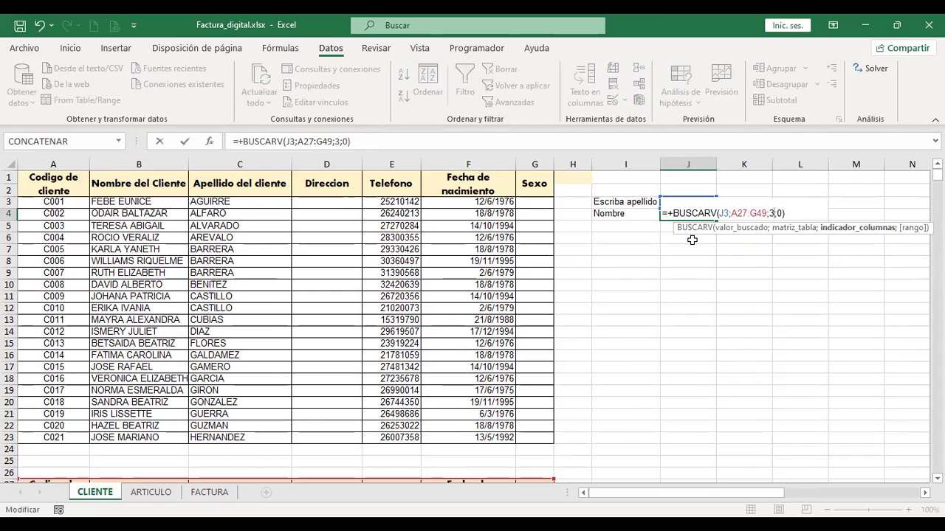
key("Return")
Replace the trailing 0 argument with FALSO for an exact match and review the J4 formula
key("F2")
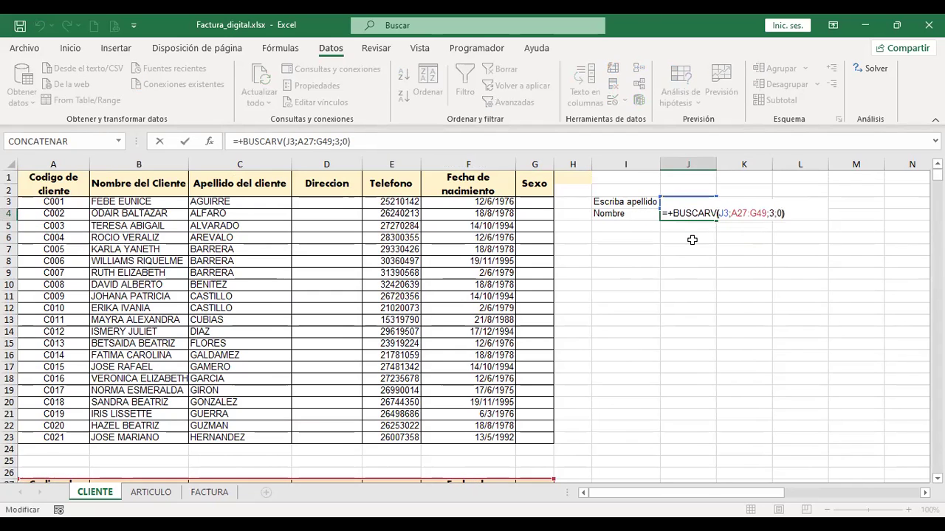
key("Left")
key("BackSpace")
key("BackSpace")
key("Return")
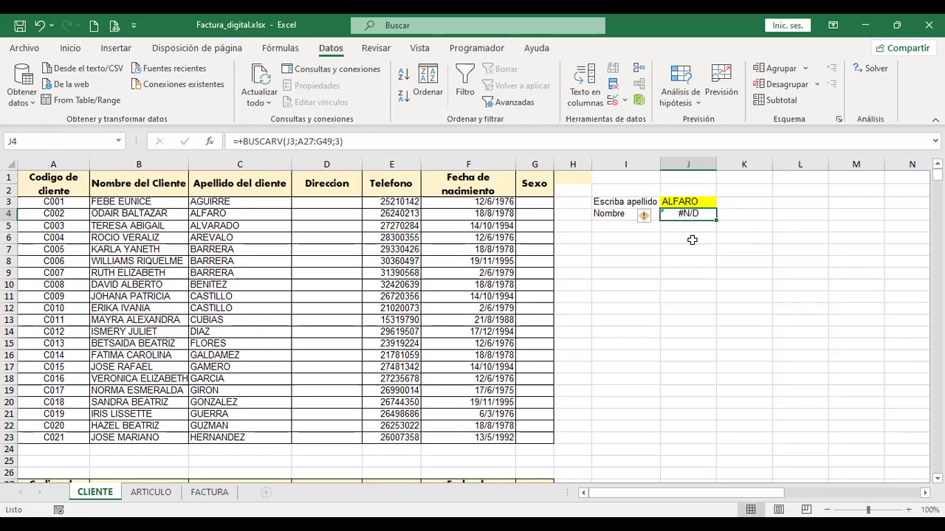
key("F2")
key("Left")
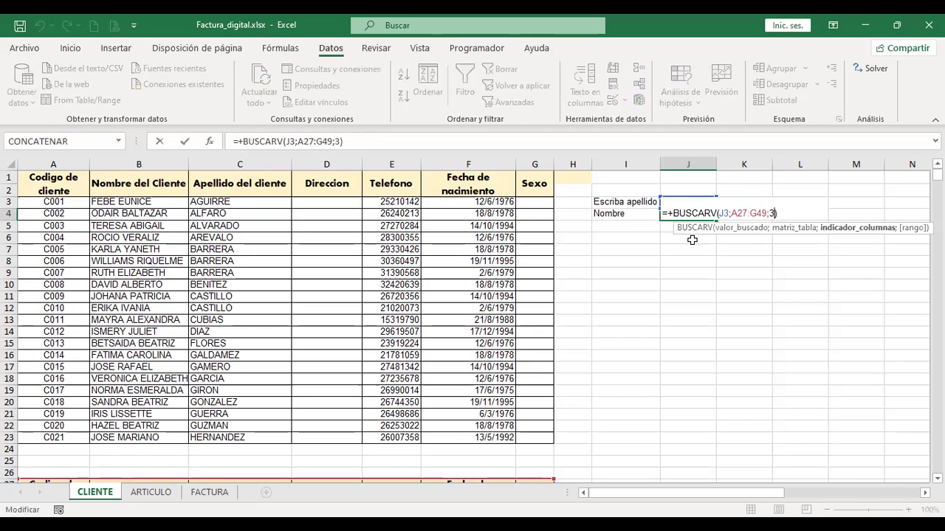
type(";")
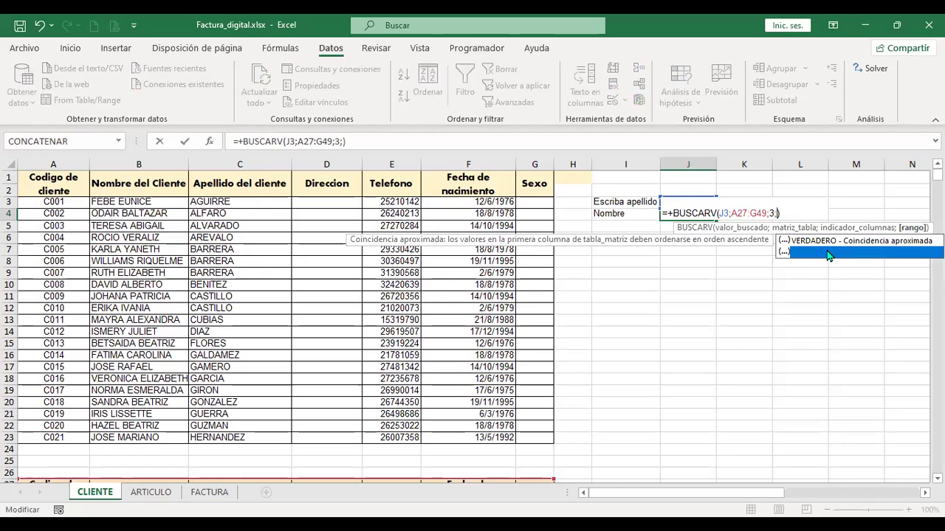
key("Return")
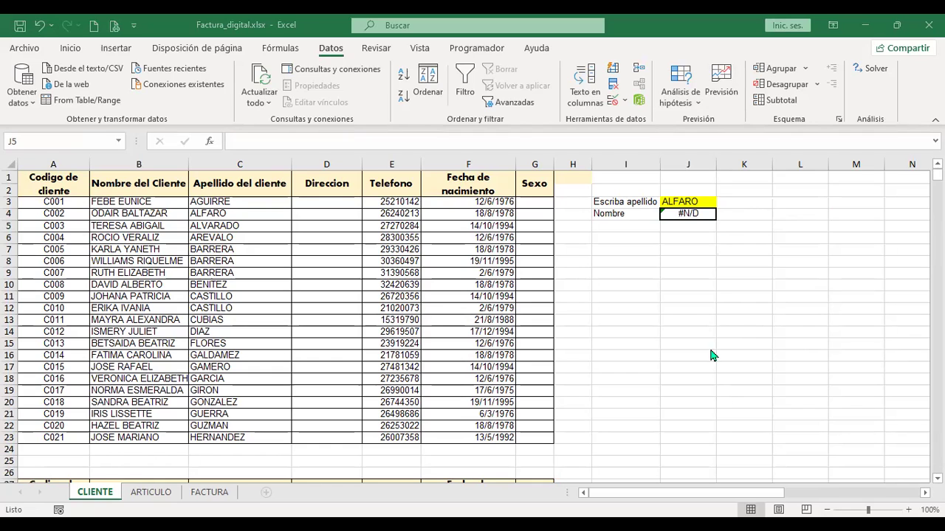
key("Up")
key("F2")
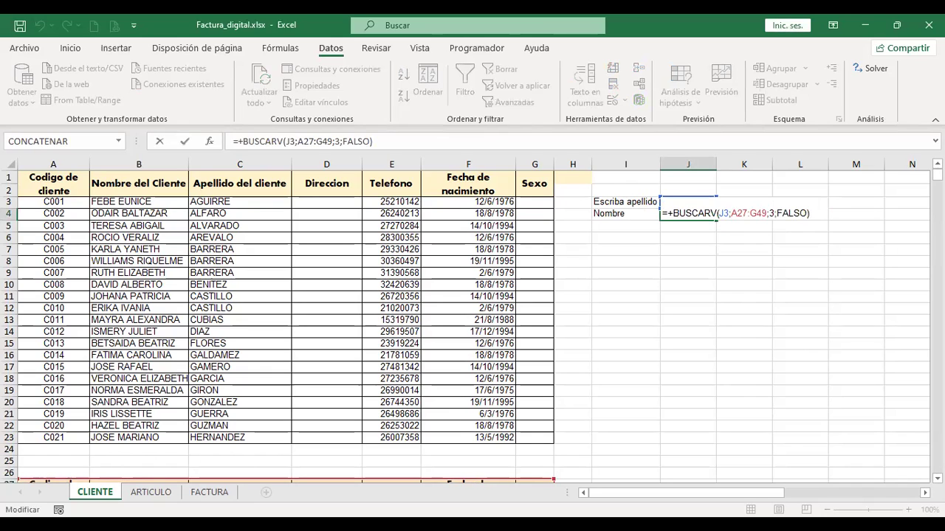
key("Return")
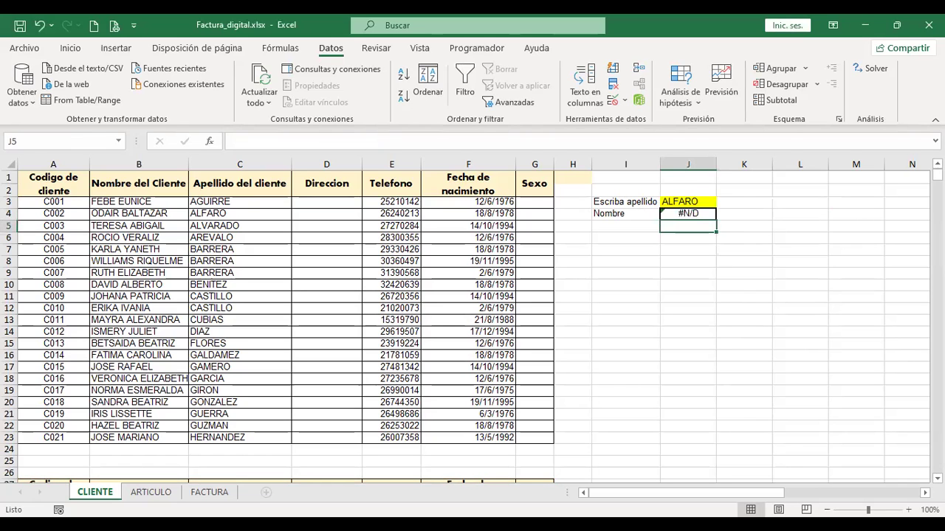
left_click(151, 492)
Add a new sheet Hoja1 and enter the header ID in A1 at font size 14
left_click(203, 492)
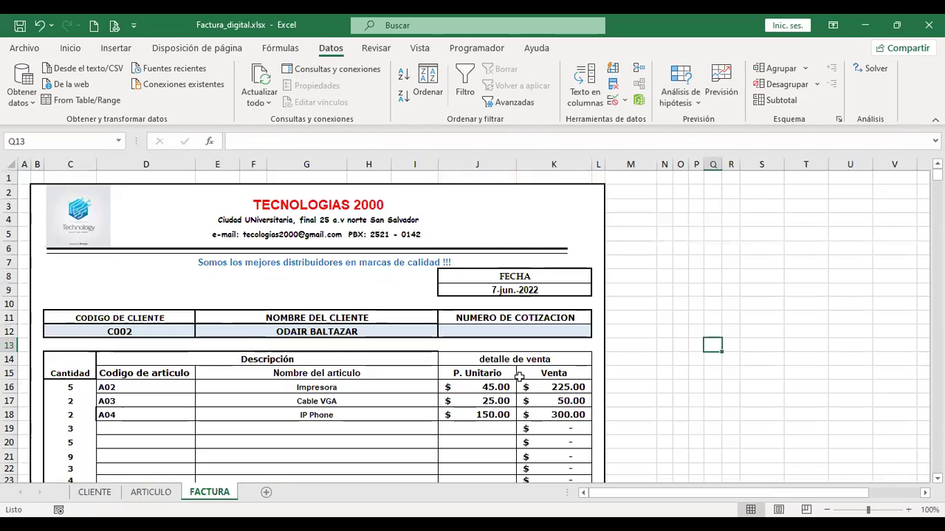
left_click(265, 492)
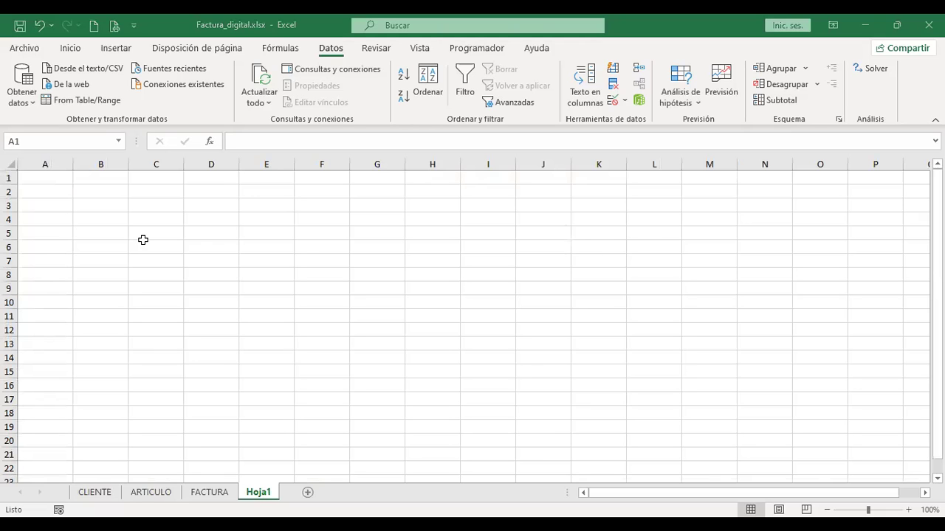
scroll(237, 288, "up", 2)
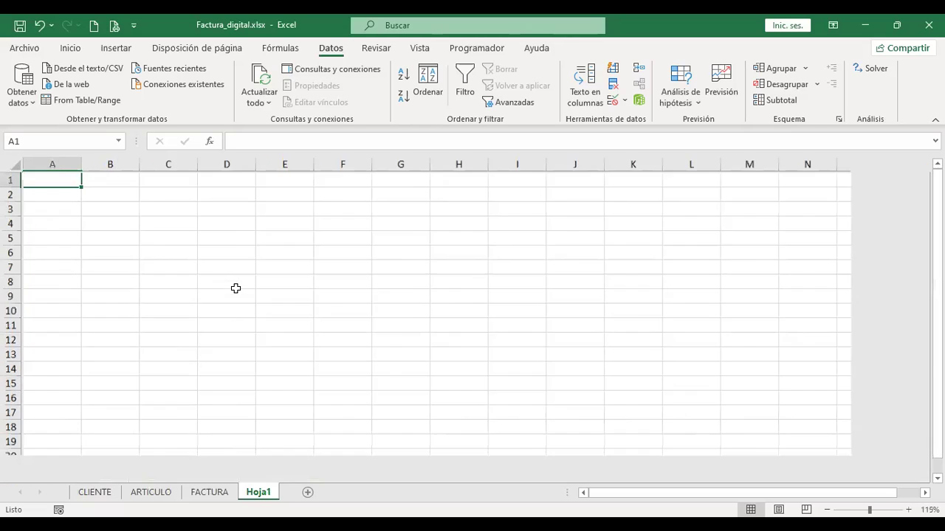
left_click(68, 50)
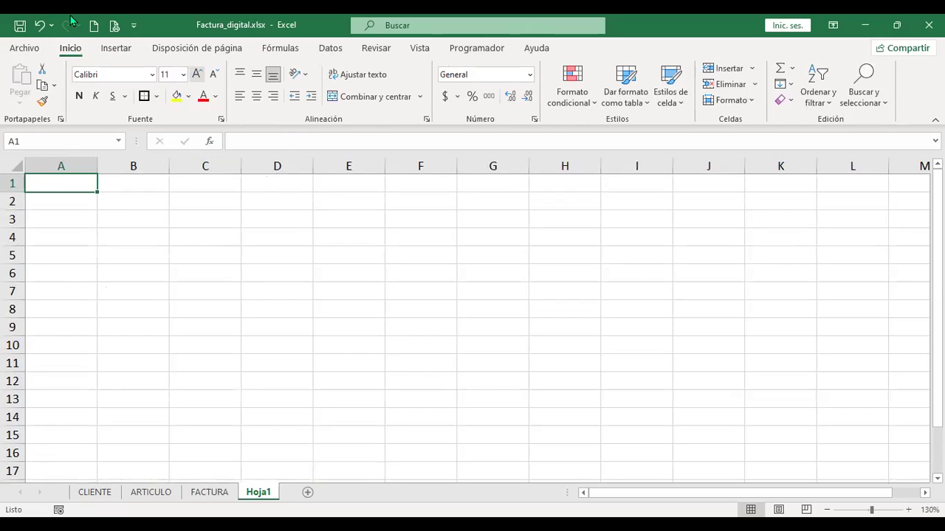
left_click(197, 74)
left_click(197, 74)
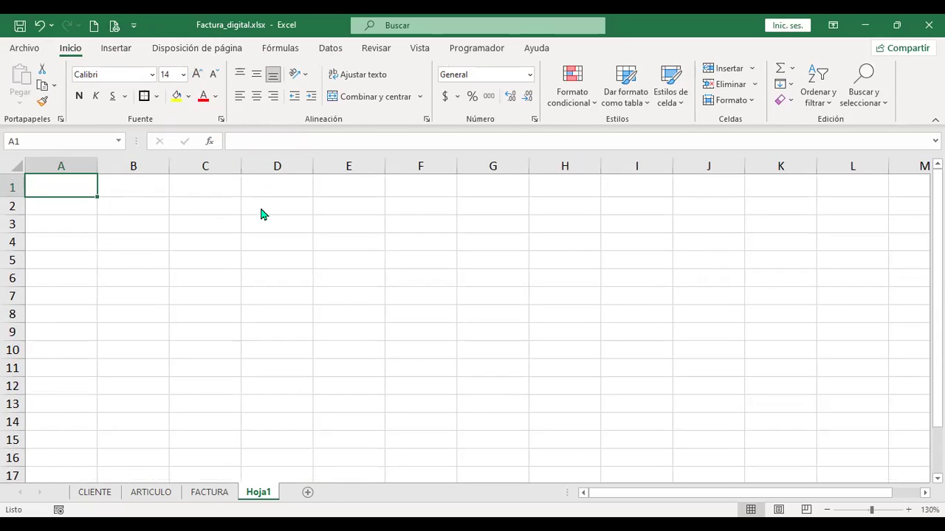
type("ID")
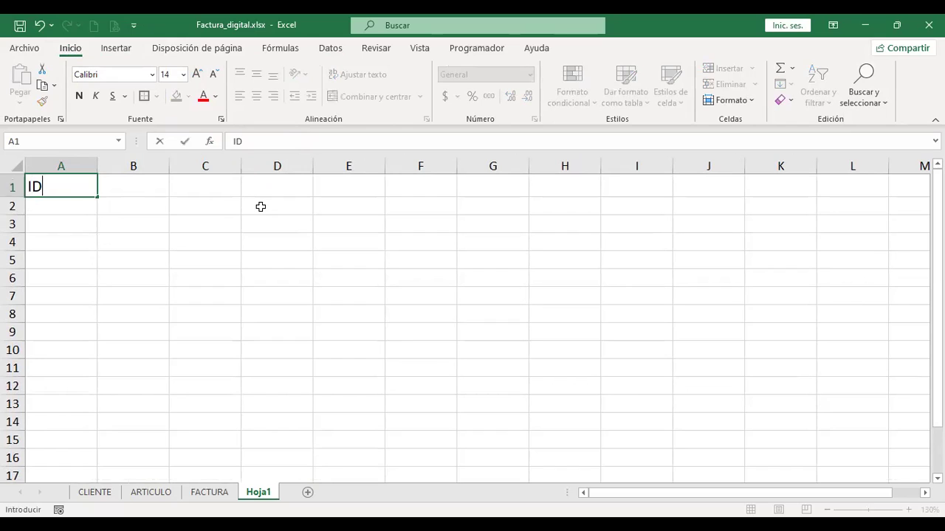
key("Return")
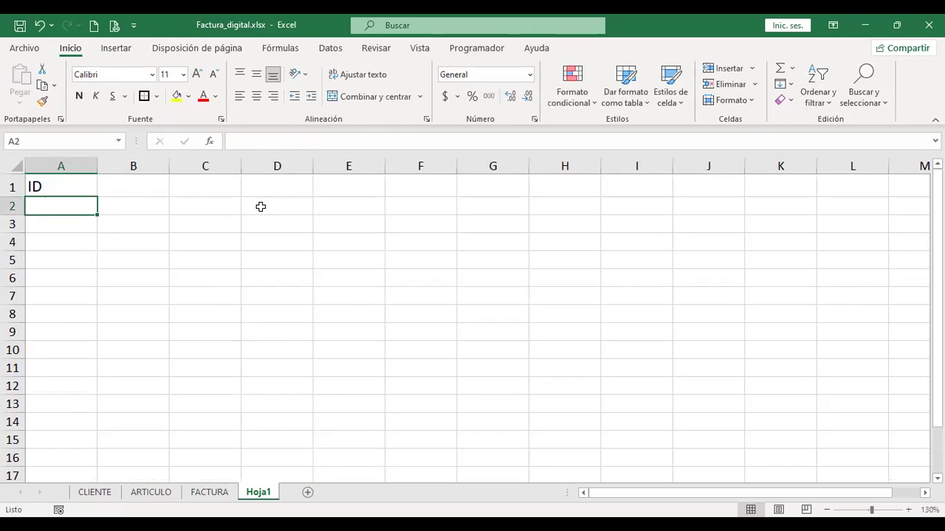
Enter the headers Apellido in B1 and Nombre in C1
key("Up")
key("Right")
type("a")
key("BackSpace")
type("Apellido")
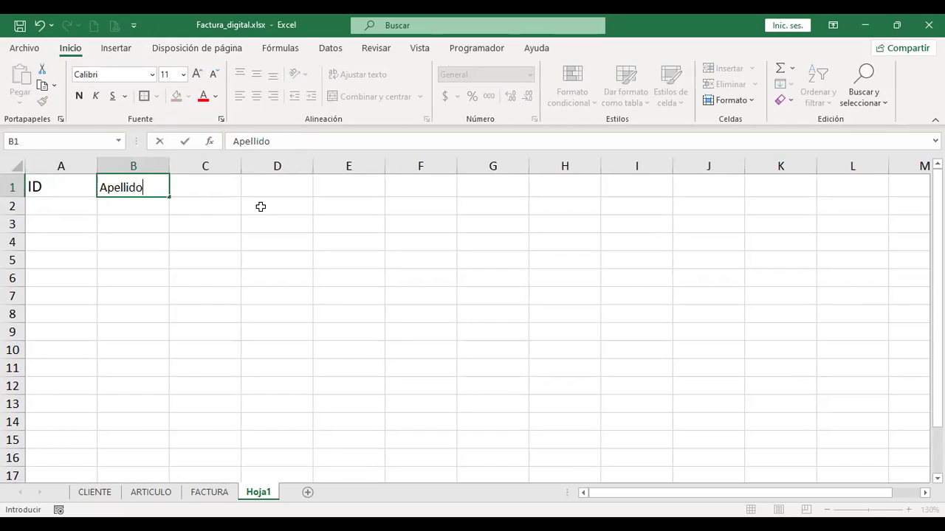
key("ctrl+Return")
key("Right")
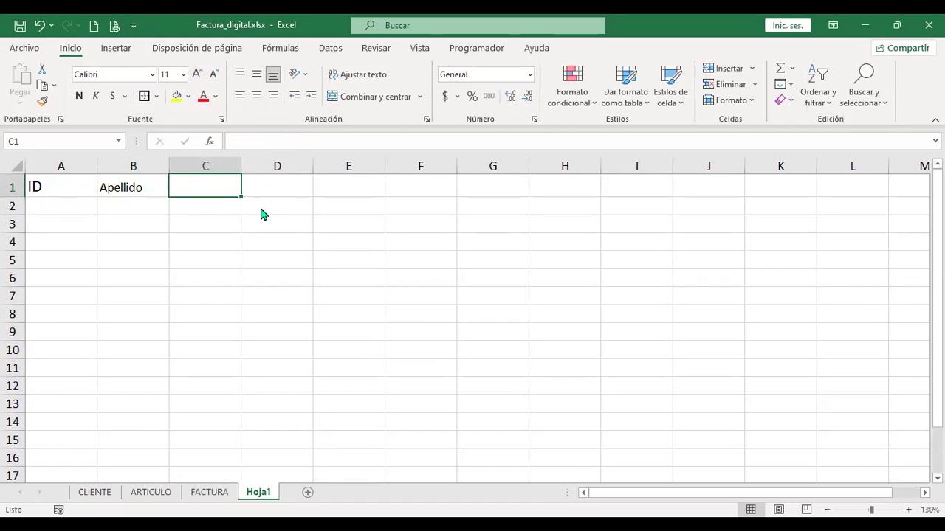
type("Nombre")
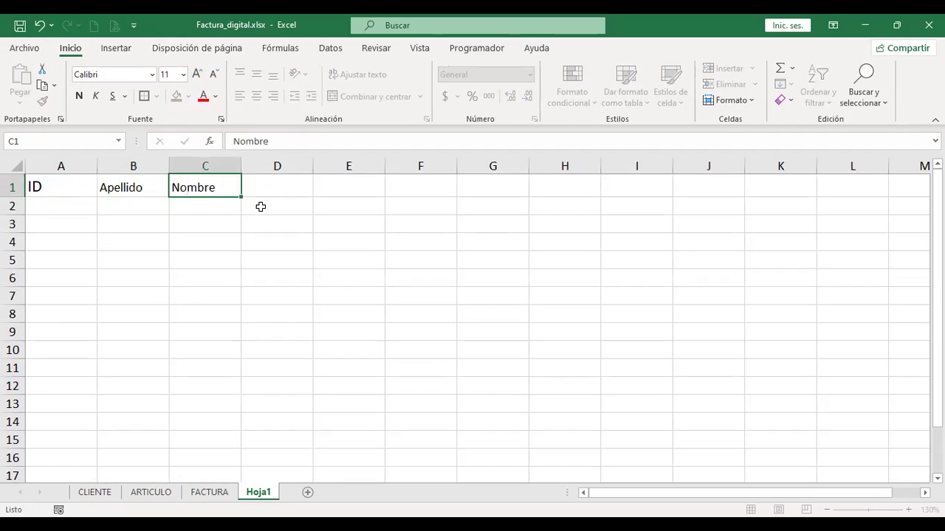
key("ctrl+Return")
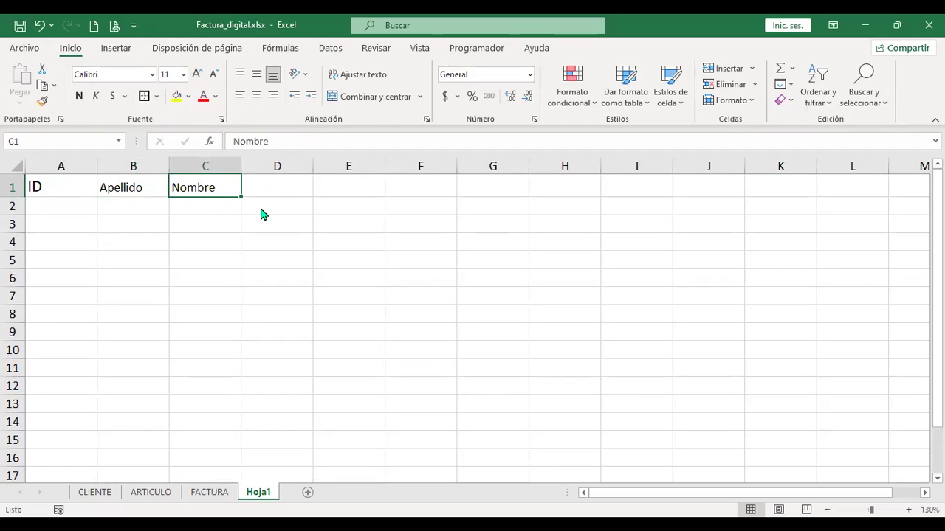
Enter the headers Puesto in D1 and Fecha de nacimiento in E1
key("Right")
type("Puesto")
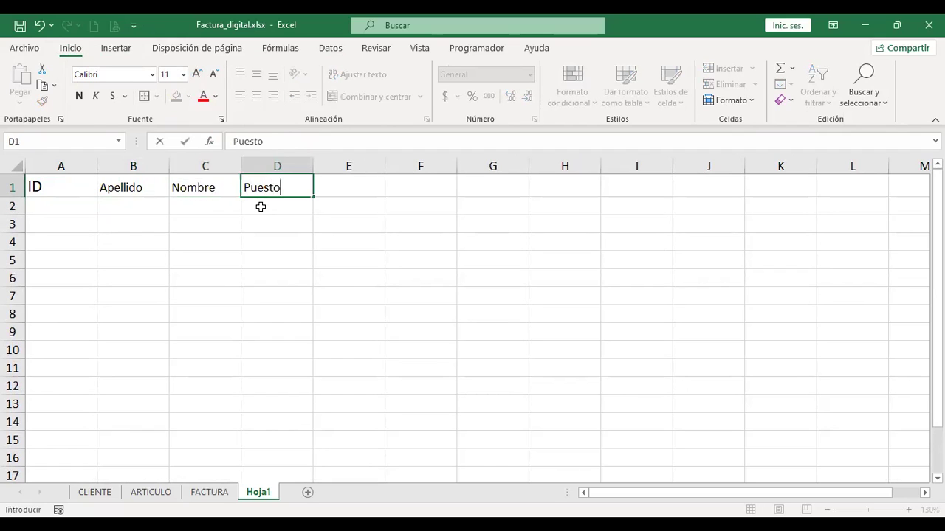
key("Return")
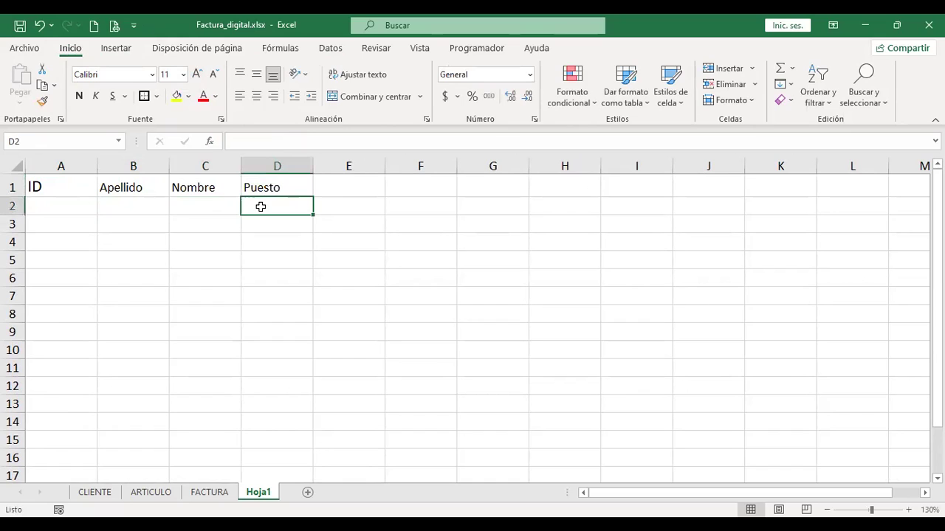
key("Up")
key("Right")
type("Fecha de nacimiento")
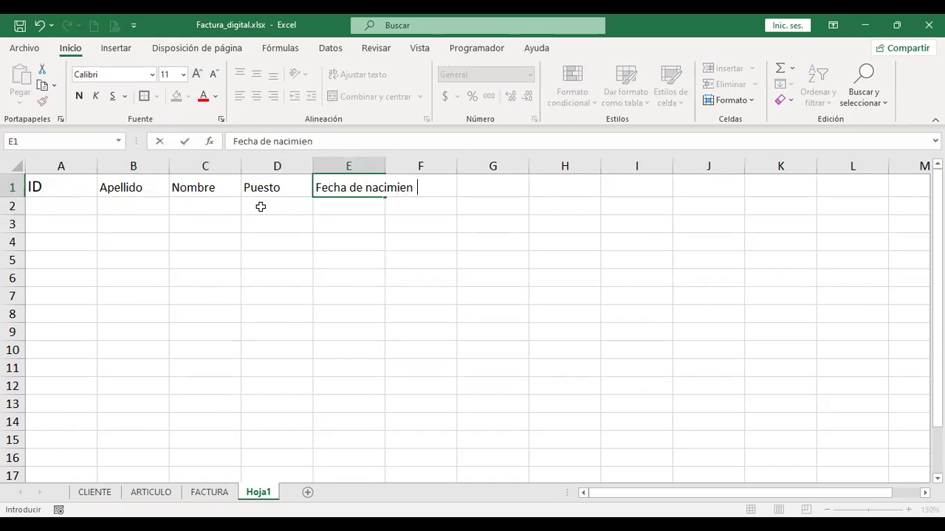
key("Return")
key("Left")
key("Left")
key("Left")
key("Left")
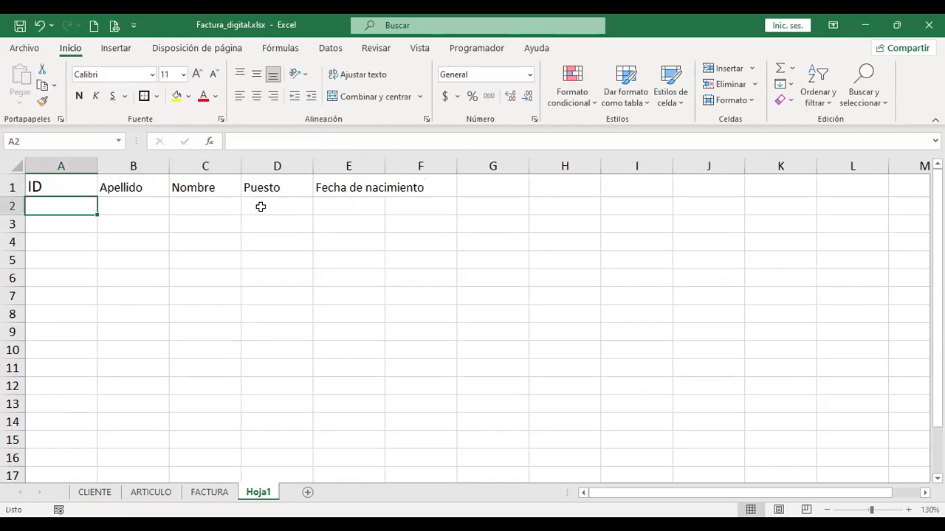
Number the ID column 101 to 106 by filling the 101, 102 series down to A7
type("101")
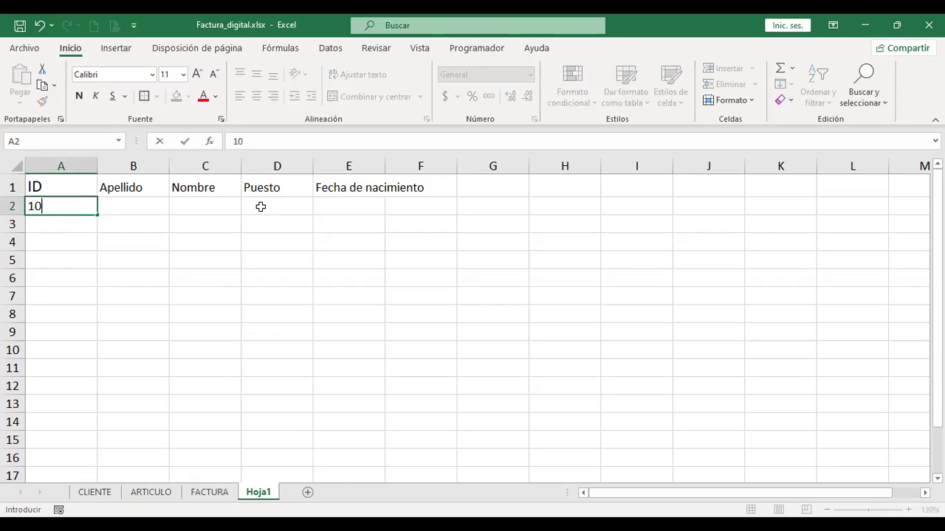
key("Return")
type("102")
key("Return")
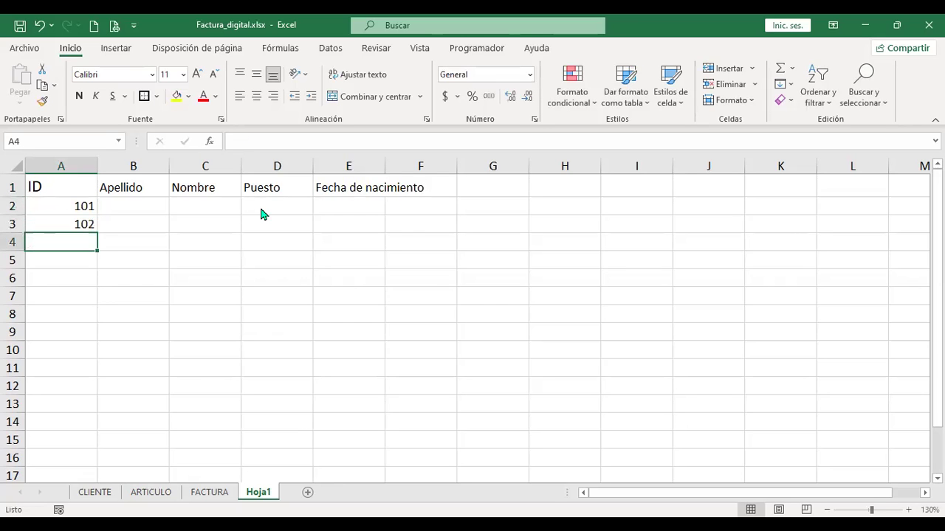
key("Up")
key("Up")
key("shift+Down")
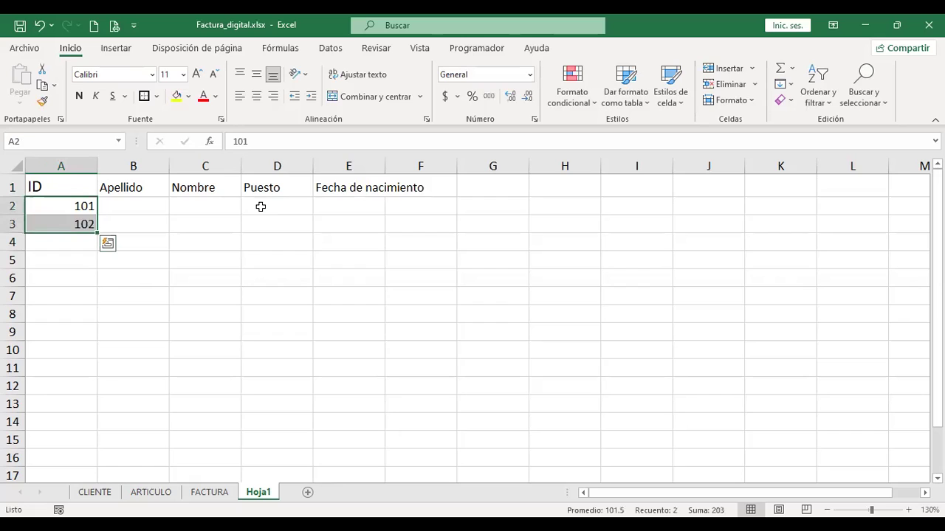
left_click_drag(97, 234, 89, 296)
Type the six employees' surnames into B2:B7 under Apellido
left_click(131, 206)
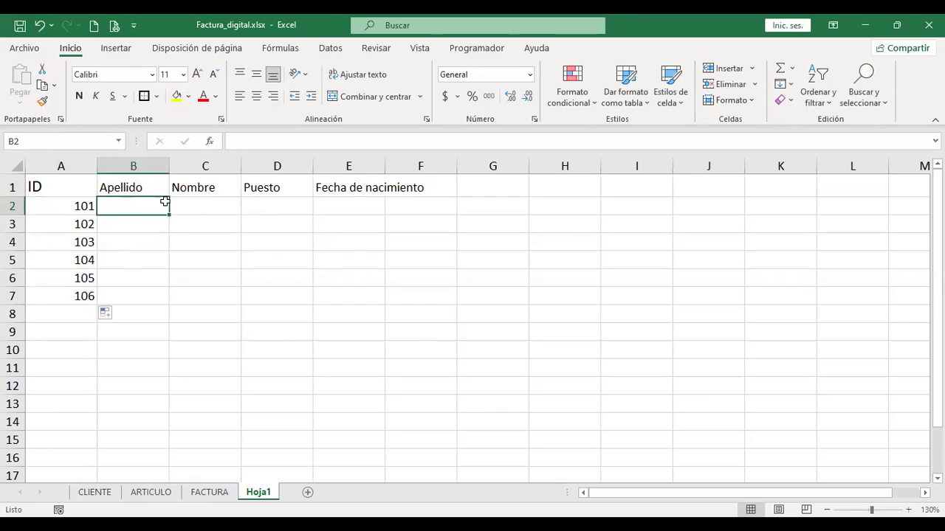
type("Vásquez")
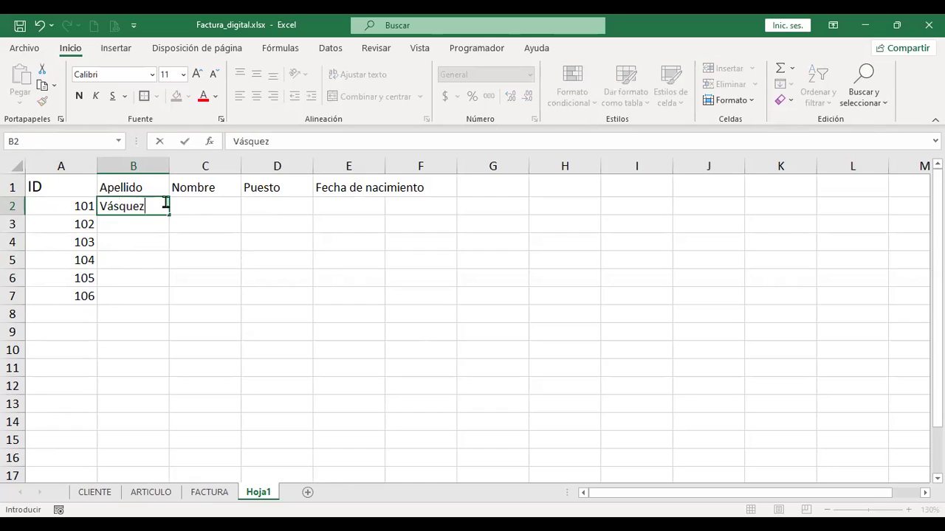
key("Return")
type("Castaneda")
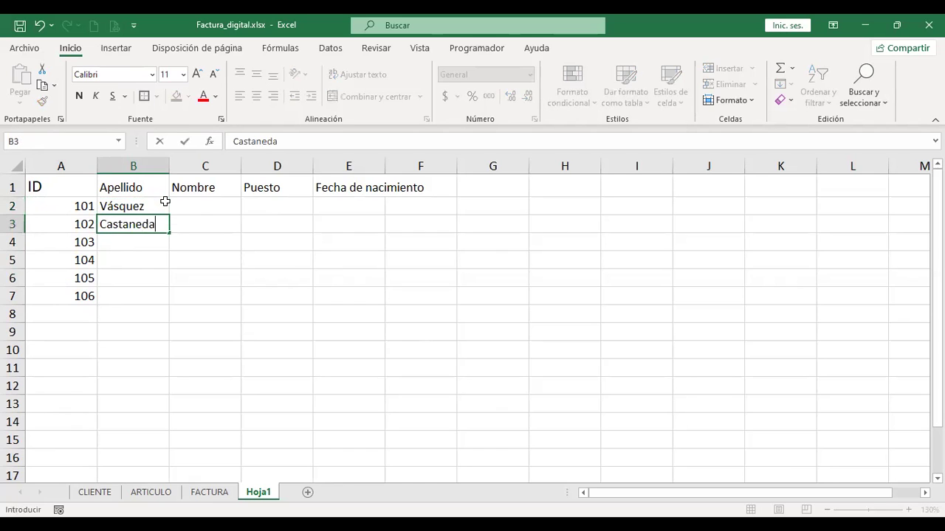
key("Return")
type("Soriano")
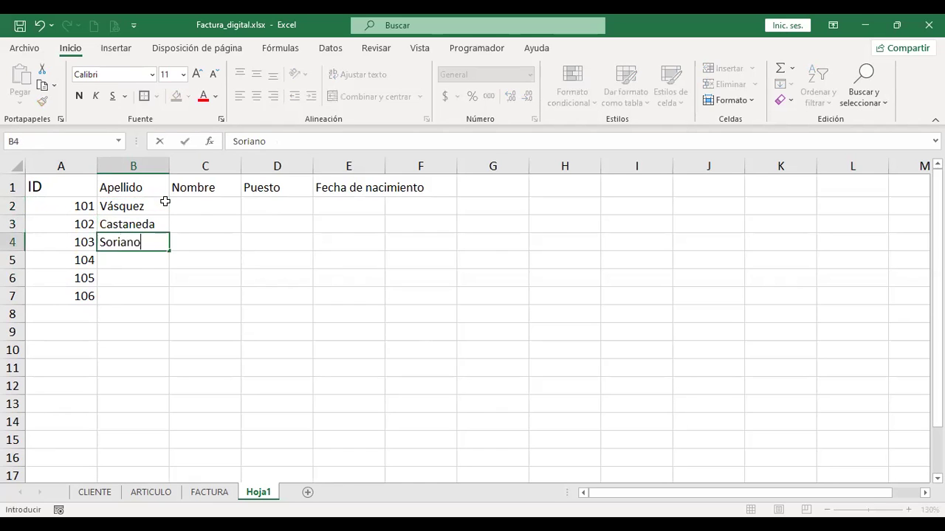
key("Return")
type("Herr")
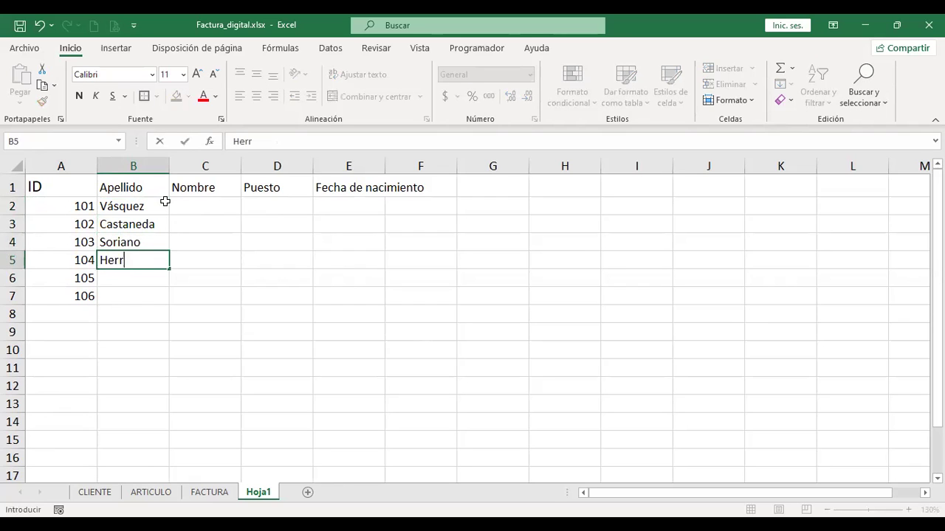
type("era")
key("Return")
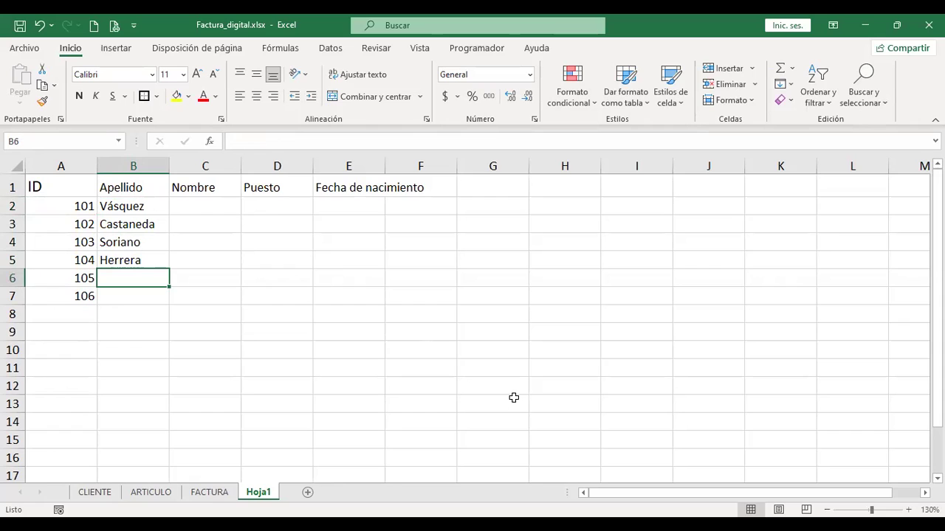
type("Morales")
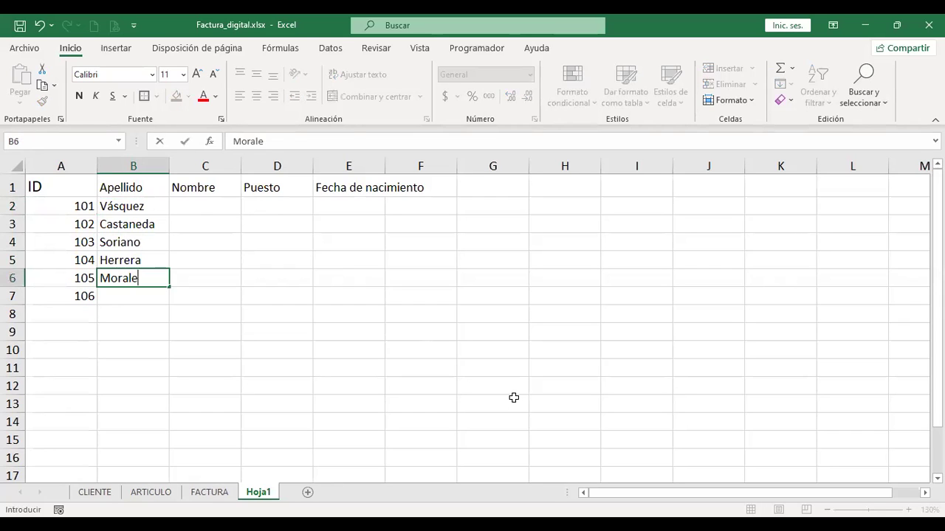
key("Return")
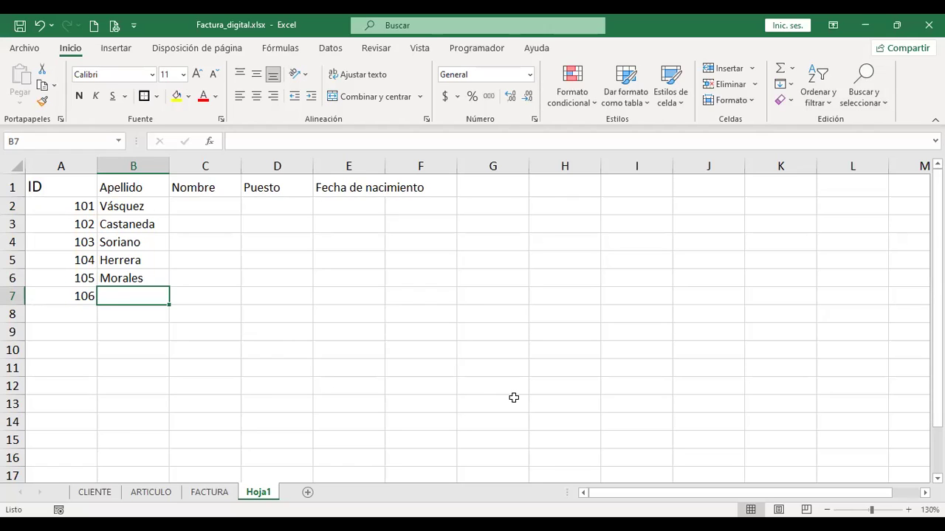
type("Torres")
key("Return")
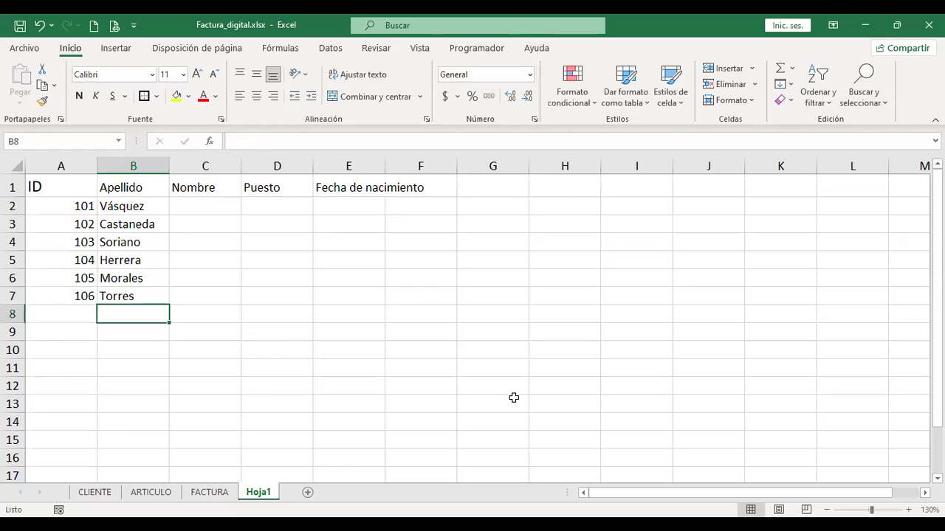
key("Right")
key("Up")
key("Up")
key("Up")
key("Up")
key("Up")
key("Up")
key("Up")
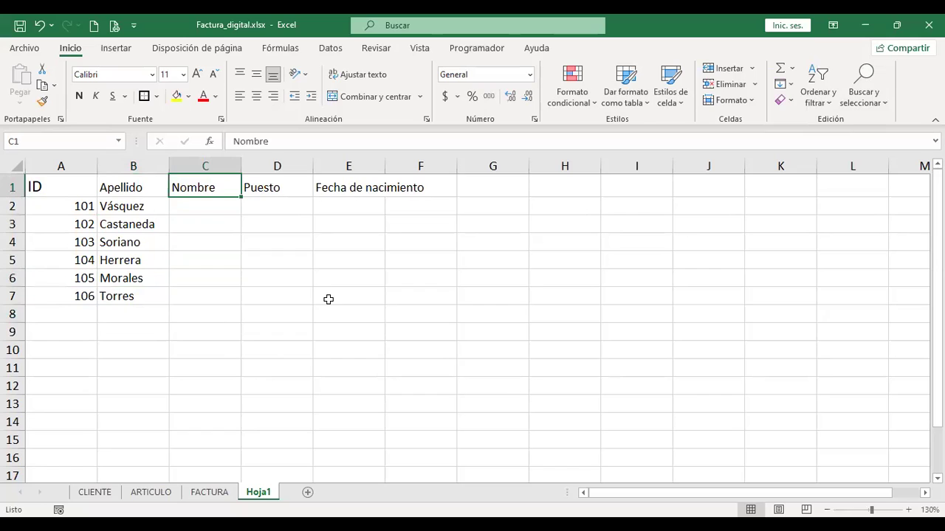
Enter the first employee's first name in C2, correcting it to a capital initial
left_click(217, 209)
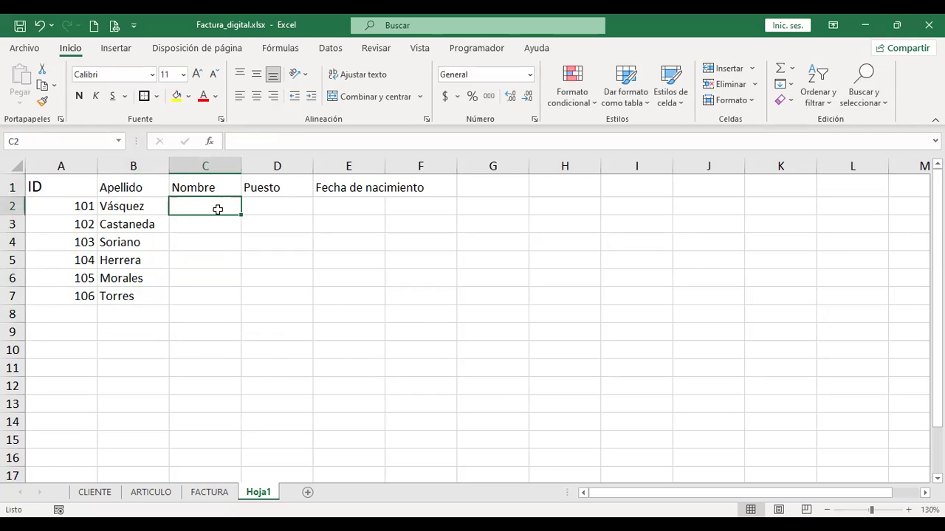
type("astrid")
key("Return")
left_click(218, 209)
double_click(218, 209)
key("Home")
key("Delete")
type("A")
key("Return")
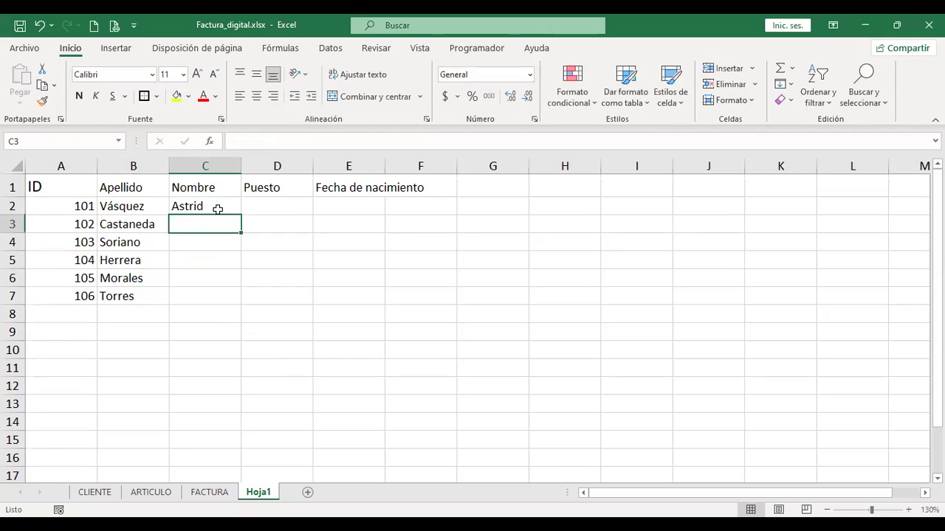
Enter the remaining five employees' first names in C3:C7
type("Daniel")
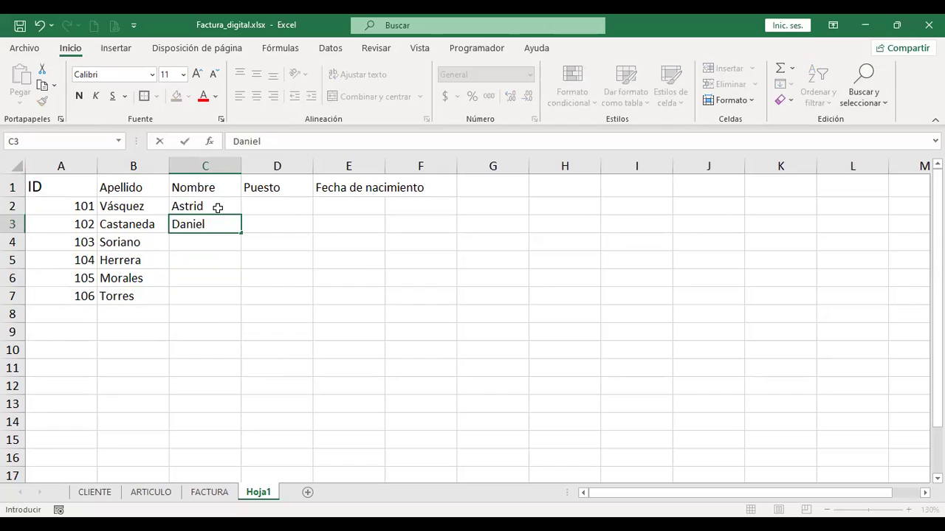
key("Return")
type("Saniel")
key("Return")
type("Roberto")
key("Return")
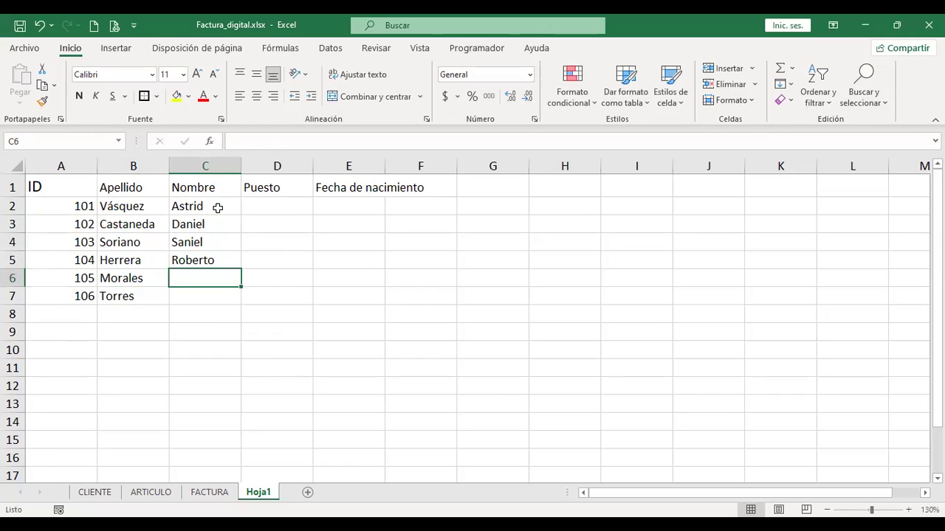
type("Iván")
key("Return")
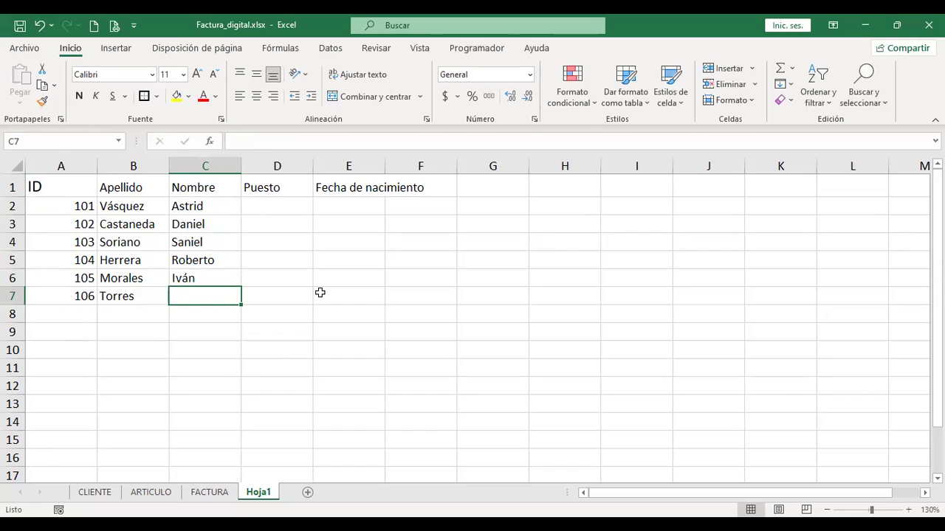
type("José")
key("Return")
Add job titles Rep. de ventas and Vicepresidente de ventas in D2:D3 and autofit the Puesto column
key("Up")
key("Right")
key("Up")
key("Up")
key("Up")
key("Up")
key("Up")
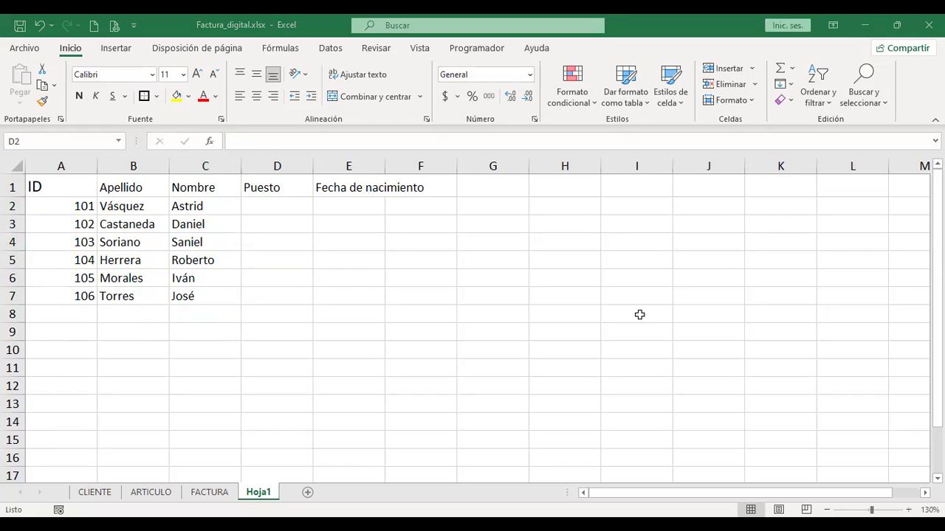
type("Rep. de ventas")
key("Return")
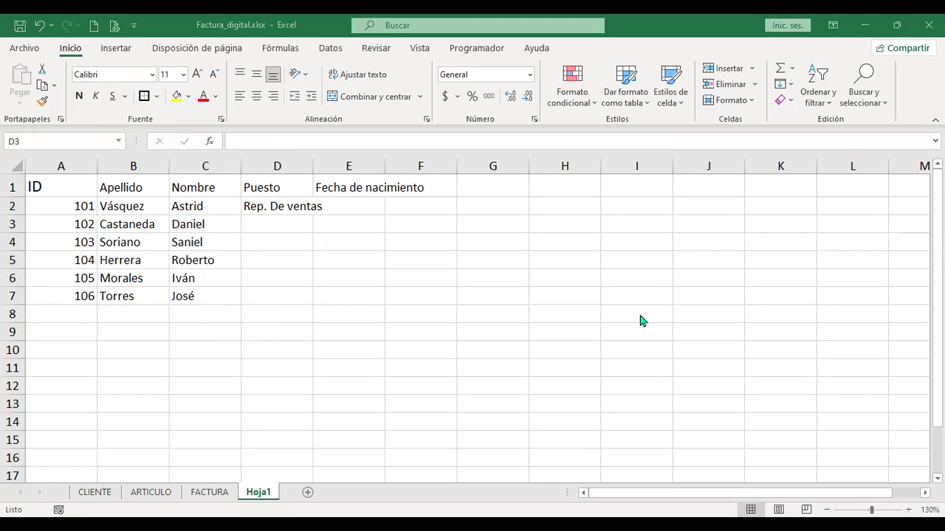
type("Vicepresidente de ventas")
key("Return")
key("Up")
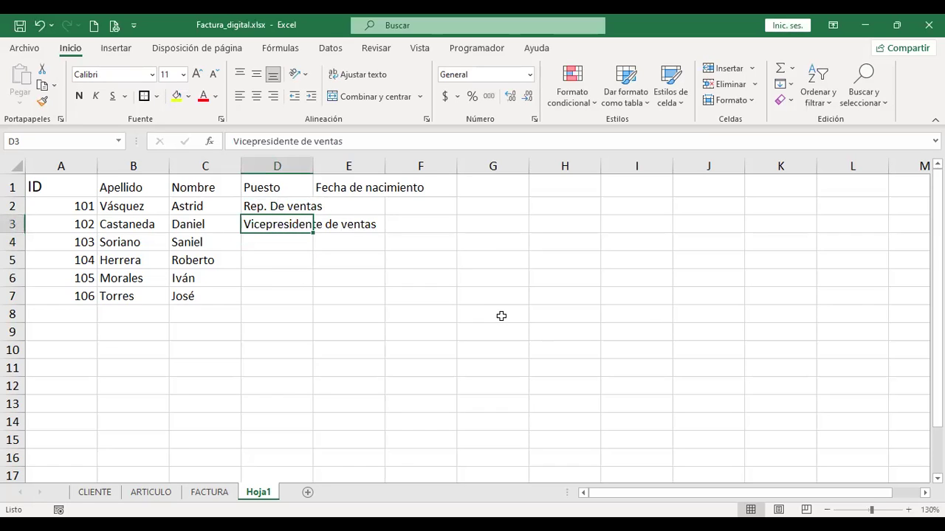
double_click(313, 167)
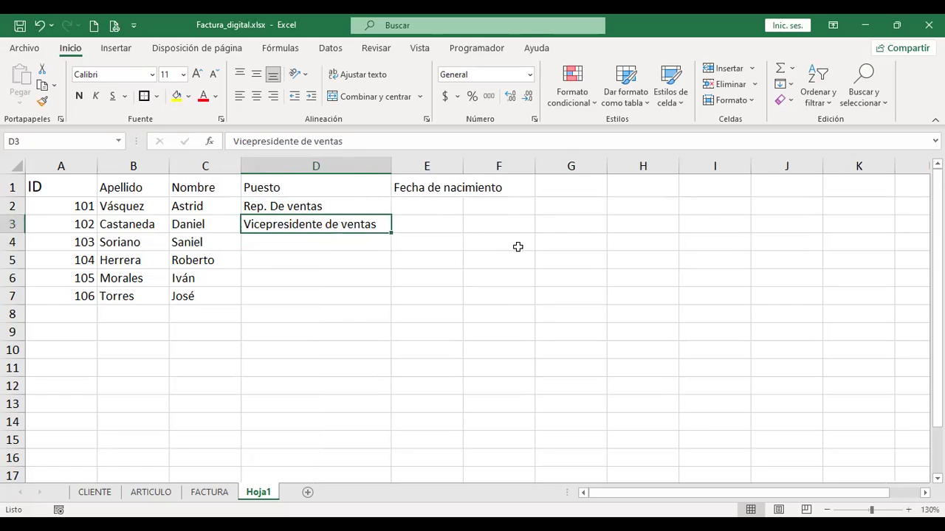